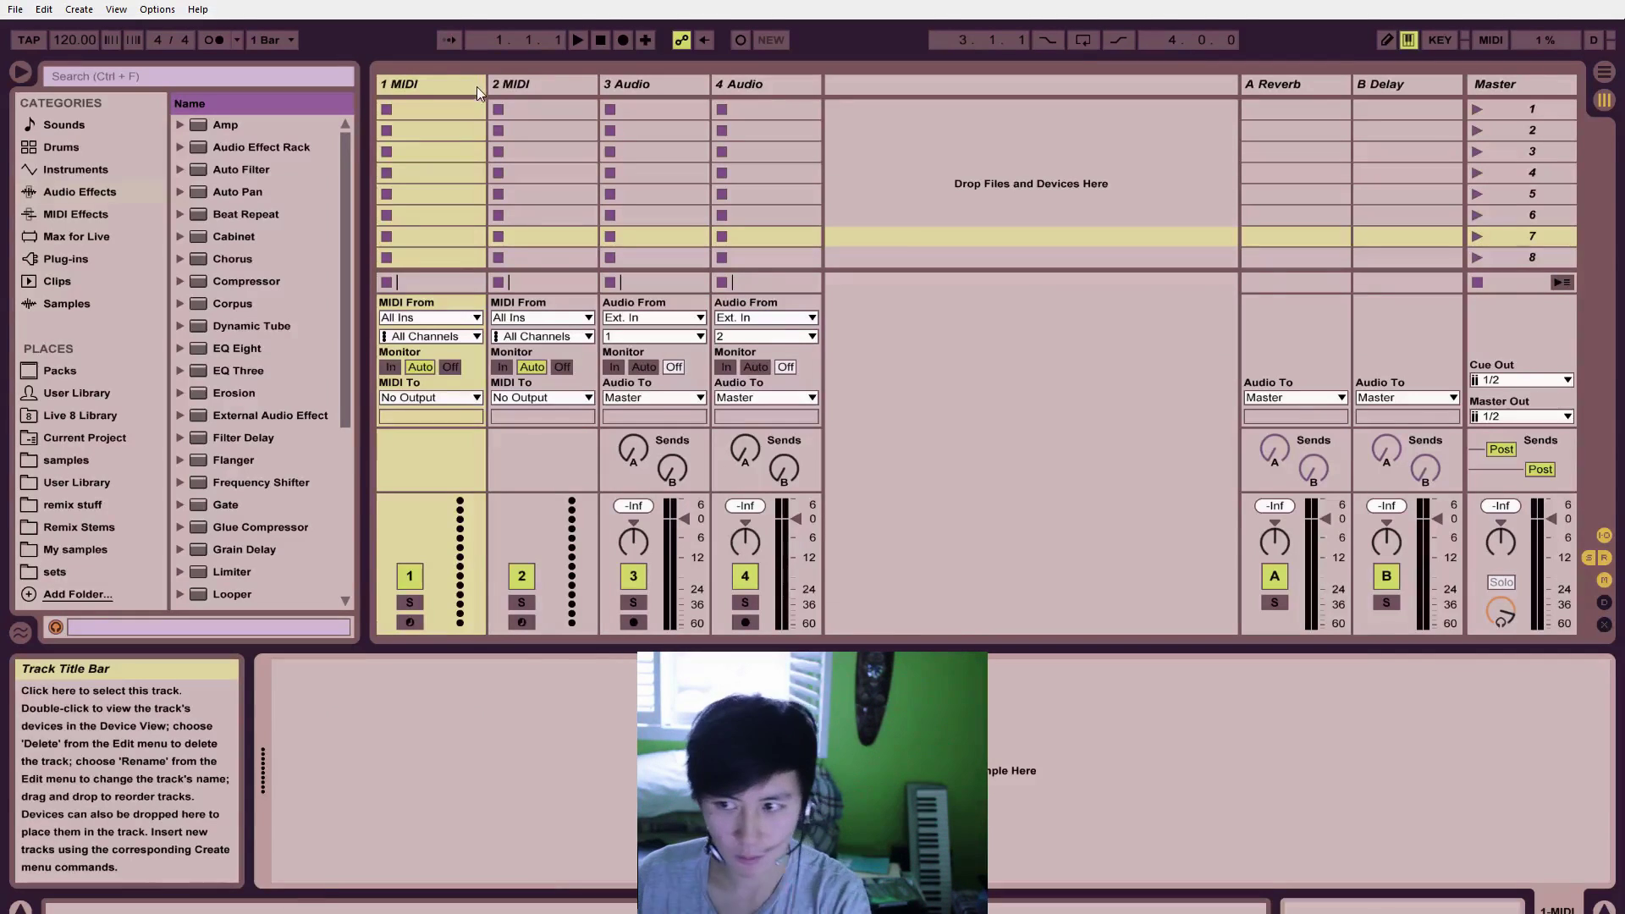
Step: Hide and show the browser repeatedly, leaving it visible
{"action": "left_click", "coordinate": [23, 73]}
{"action": "left_click", "coordinate": [22, 73]}
{"action": "left_click", "coordinate": [23, 73]}
{"action": "left_click", "coordinate": [22, 73]}
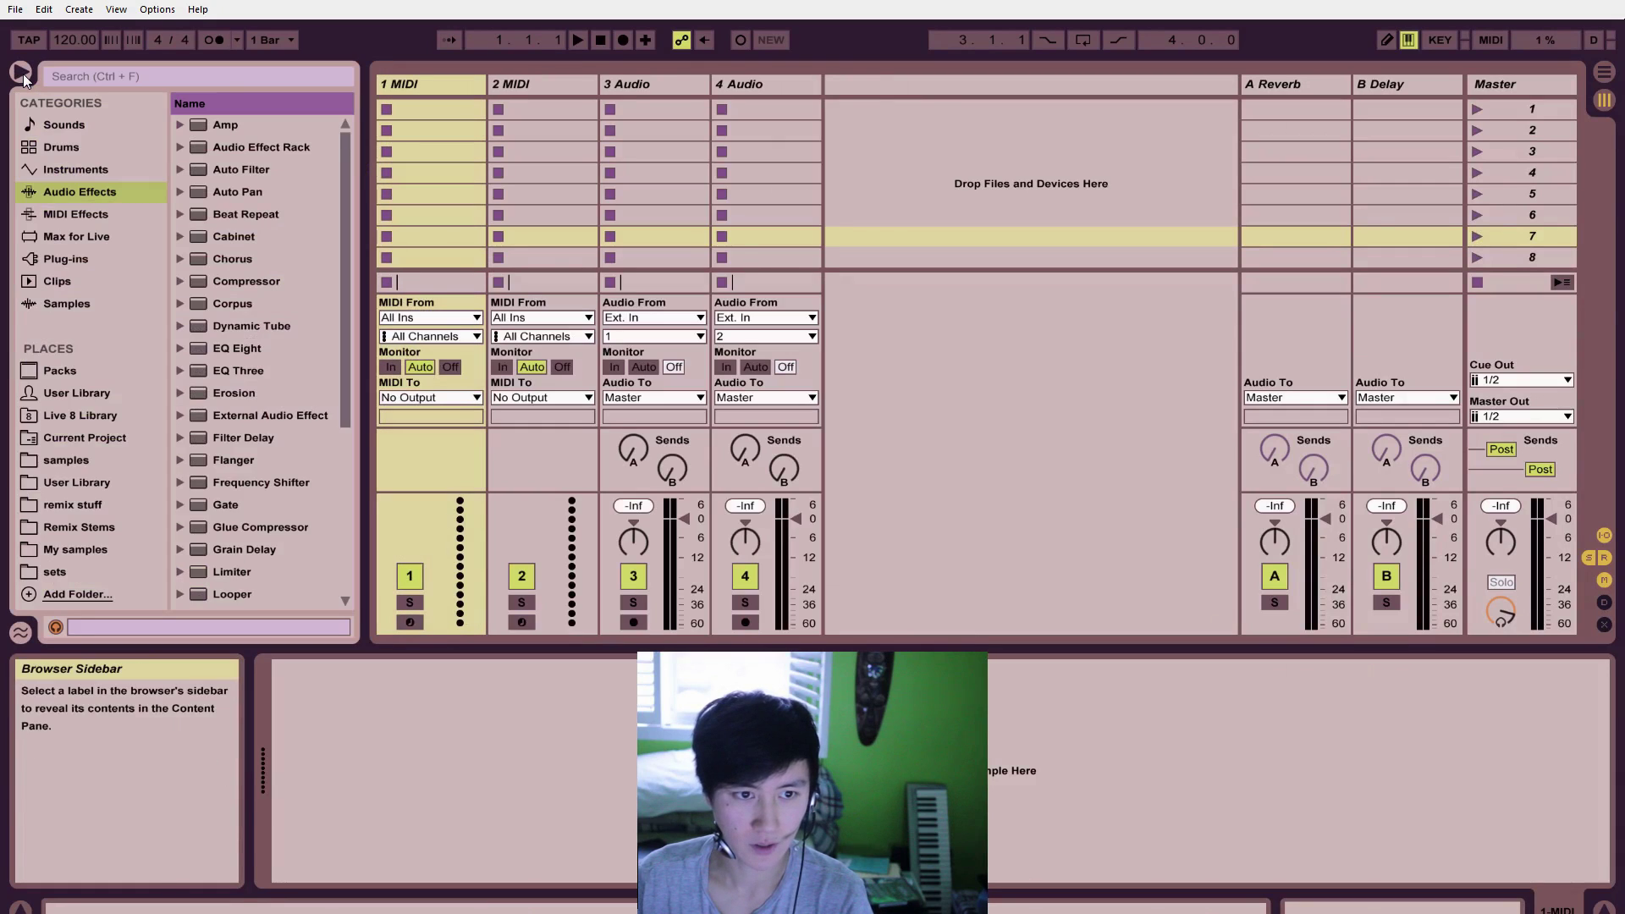
Step: Switch back and forth between the Arrangement View and the Session View, ending in the Session View
{"action": "left_click", "coordinate": [1607, 74]}
{"action": "left_click", "coordinate": [1604, 100]}
{"action": "left_click", "coordinate": [1606, 74]}
{"action": "left_click", "coordinate": [1605, 100]}
{"action": "left_click", "coordinate": [1606, 74]}
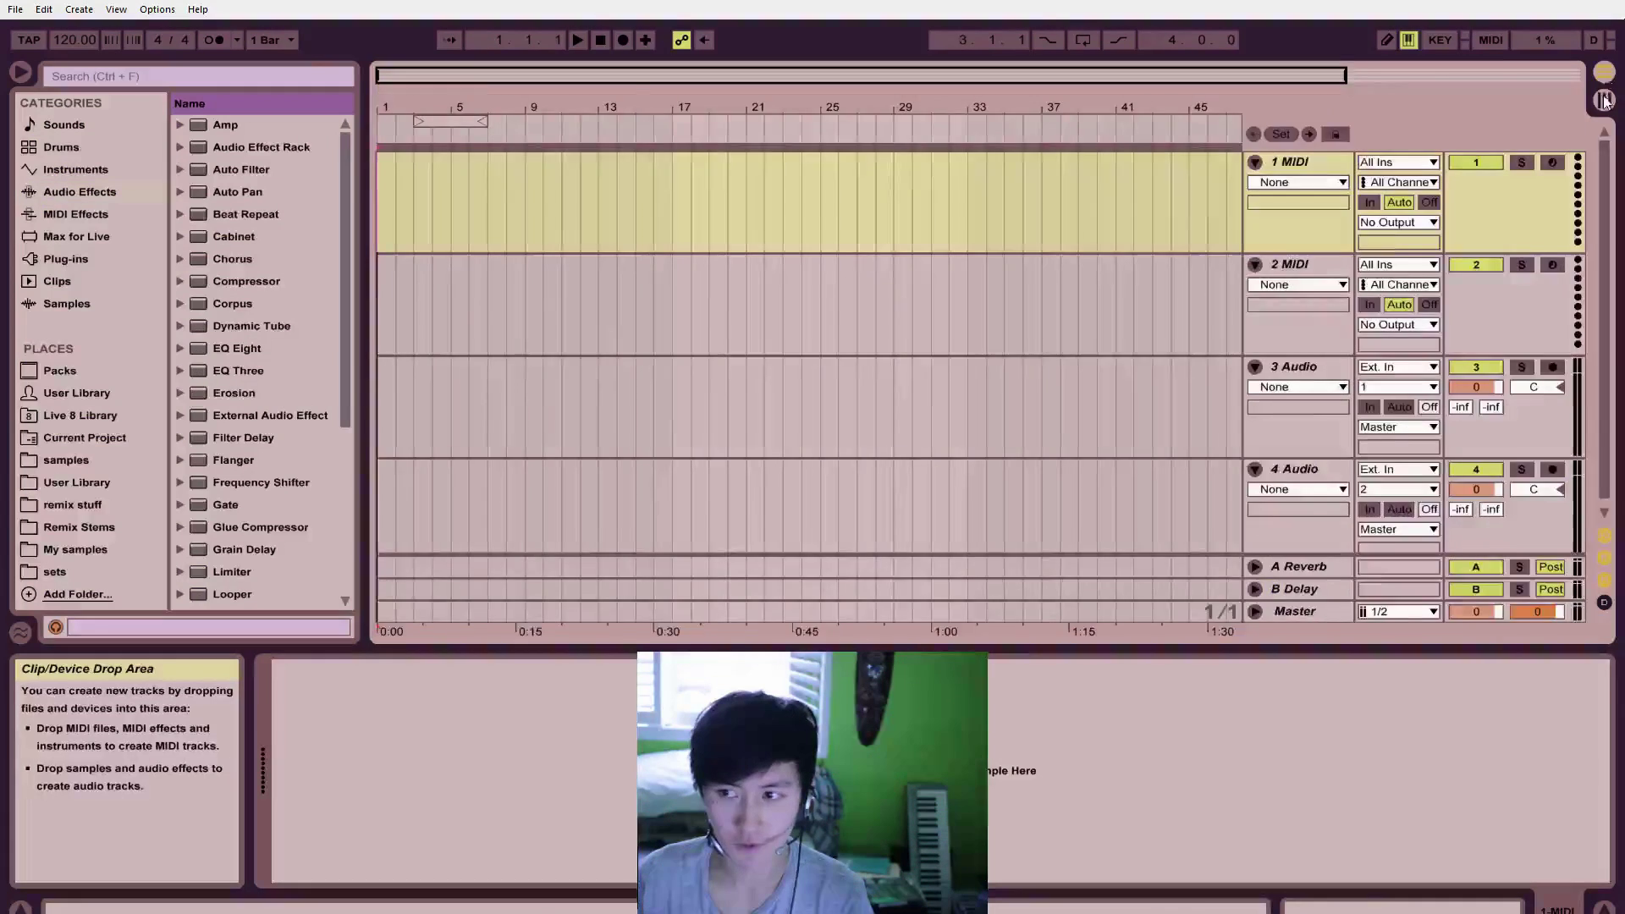
{"action": "left_click", "coordinate": [1604, 99]}
{"action": "left_click", "coordinate": [1605, 74]}
{"action": "left_click", "coordinate": [1605, 100]}
{"action": "left_click", "coordinate": [1605, 74]}
{"action": "left_click", "coordinate": [1606, 100]}
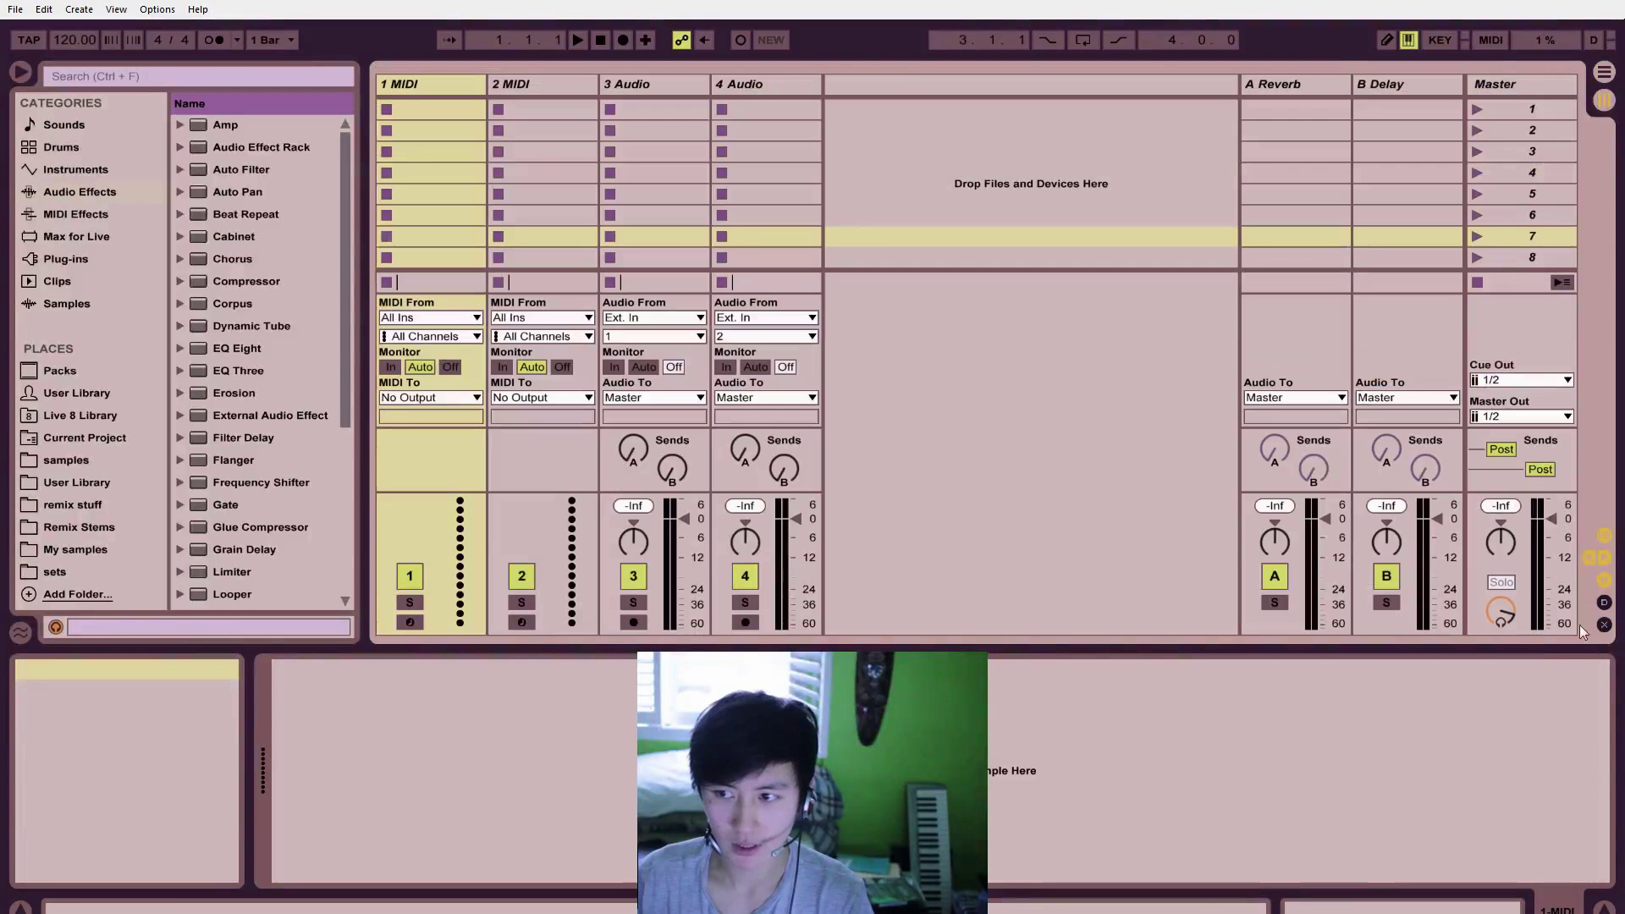
Step: Hide and show the clip and device detail view and the Info View, leaving both visible
{"action": "left_click", "coordinate": [1604, 909]}
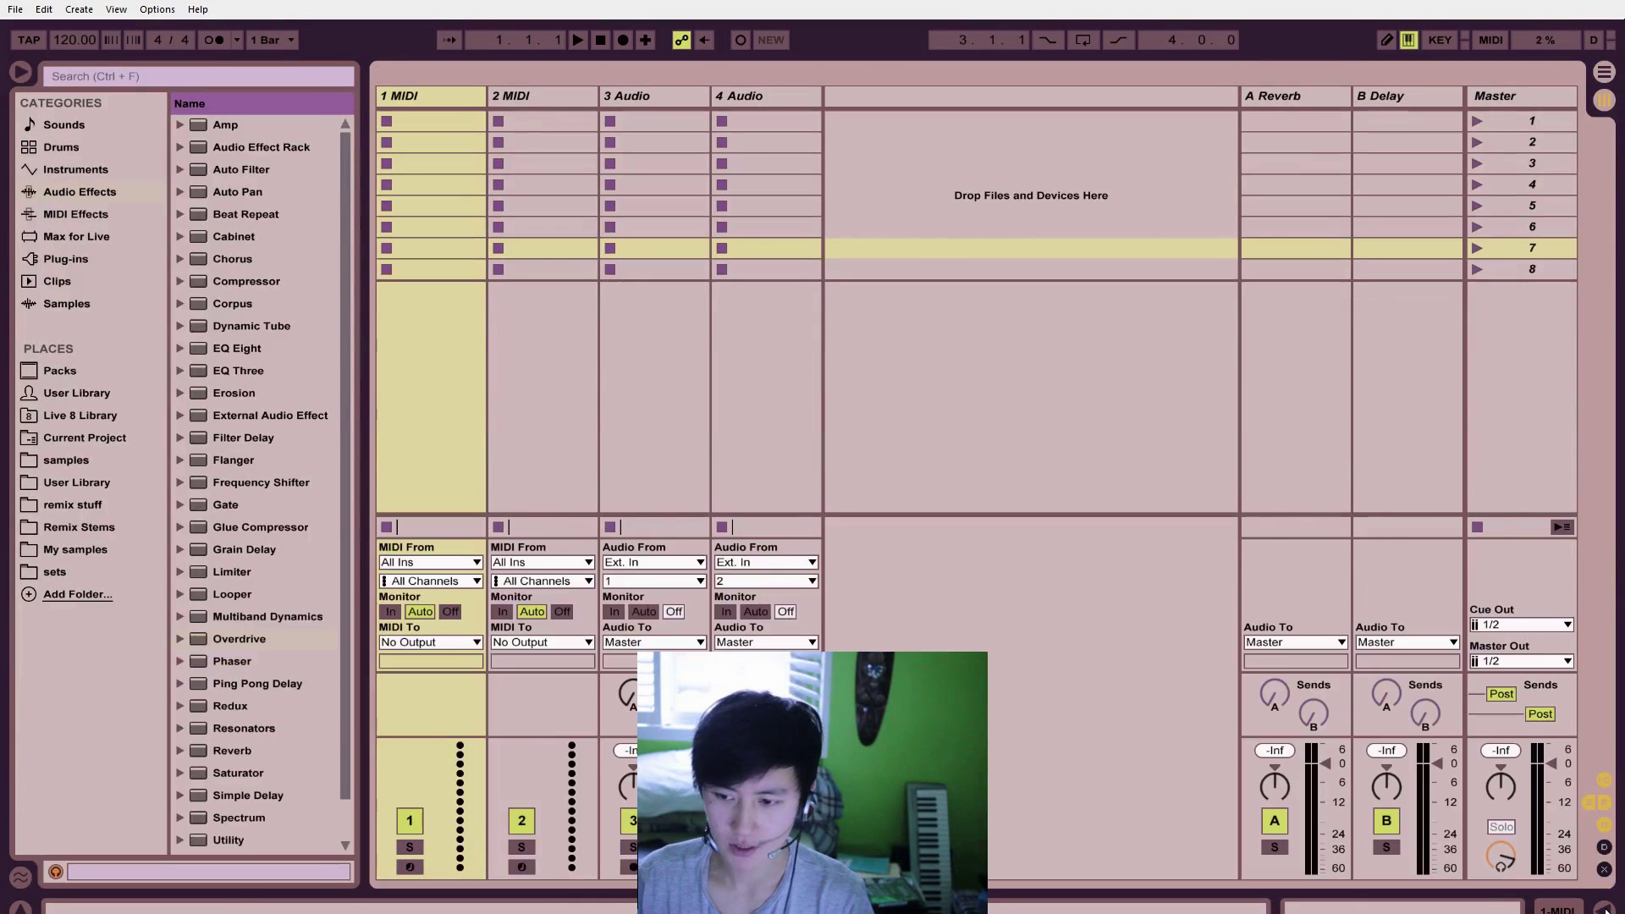
{"action": "left_click", "coordinate": [1604, 909]}
{"action": "left_click", "coordinate": [1604, 909]}
{"action": "left_click", "coordinate": [1604, 909]}
{"action": "left_click", "coordinate": [1603, 909]}
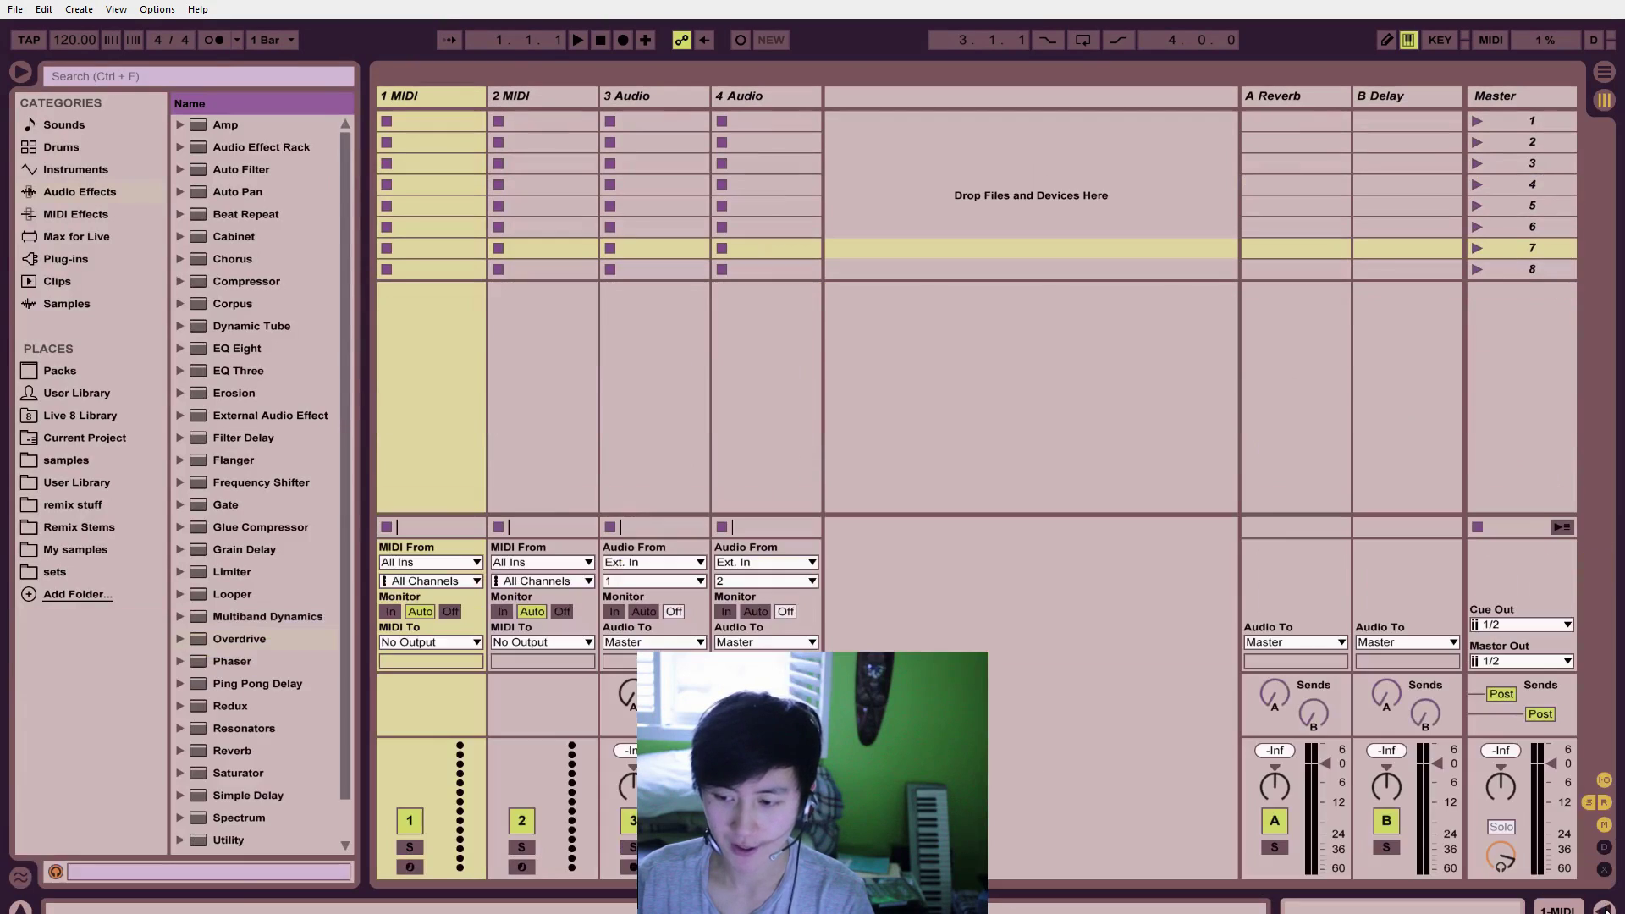
{"action": "left_click", "coordinate": [1604, 909]}
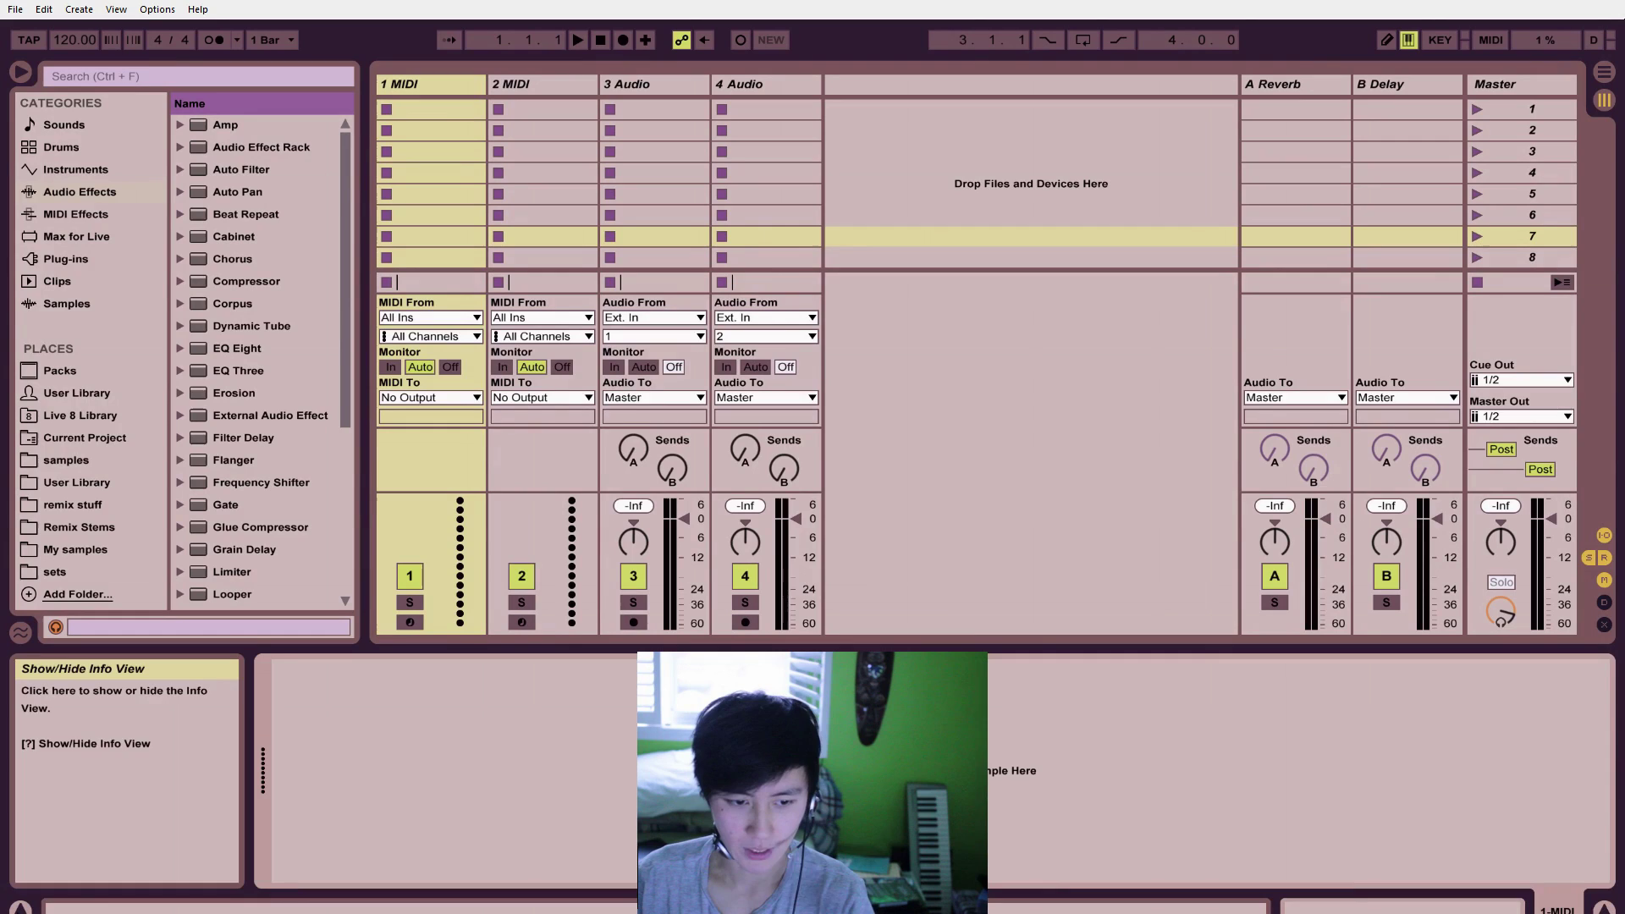
{"action": "left_click", "coordinate": [21, 906]}
{"action": "left_click", "coordinate": [20, 906]}
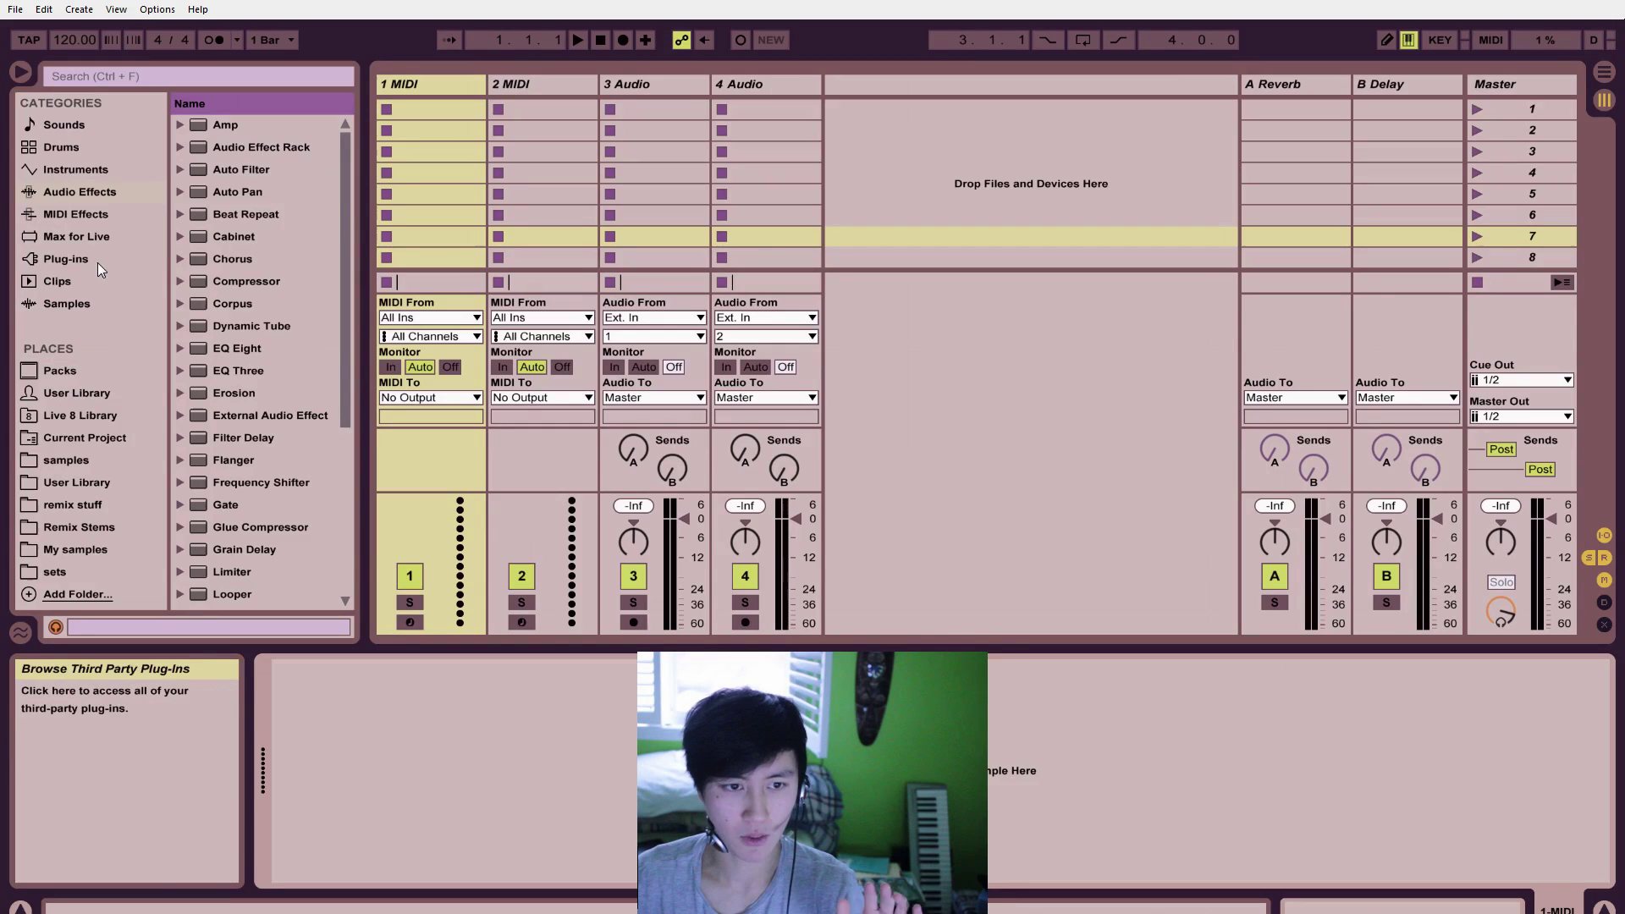
Step: Browse the Instruments, Audio Effects and MIDI Effects categories in the browser, ending on Instruments
{"action": "left_click", "coordinate": [72, 167]}
{"action": "left_click", "coordinate": [73, 193]}
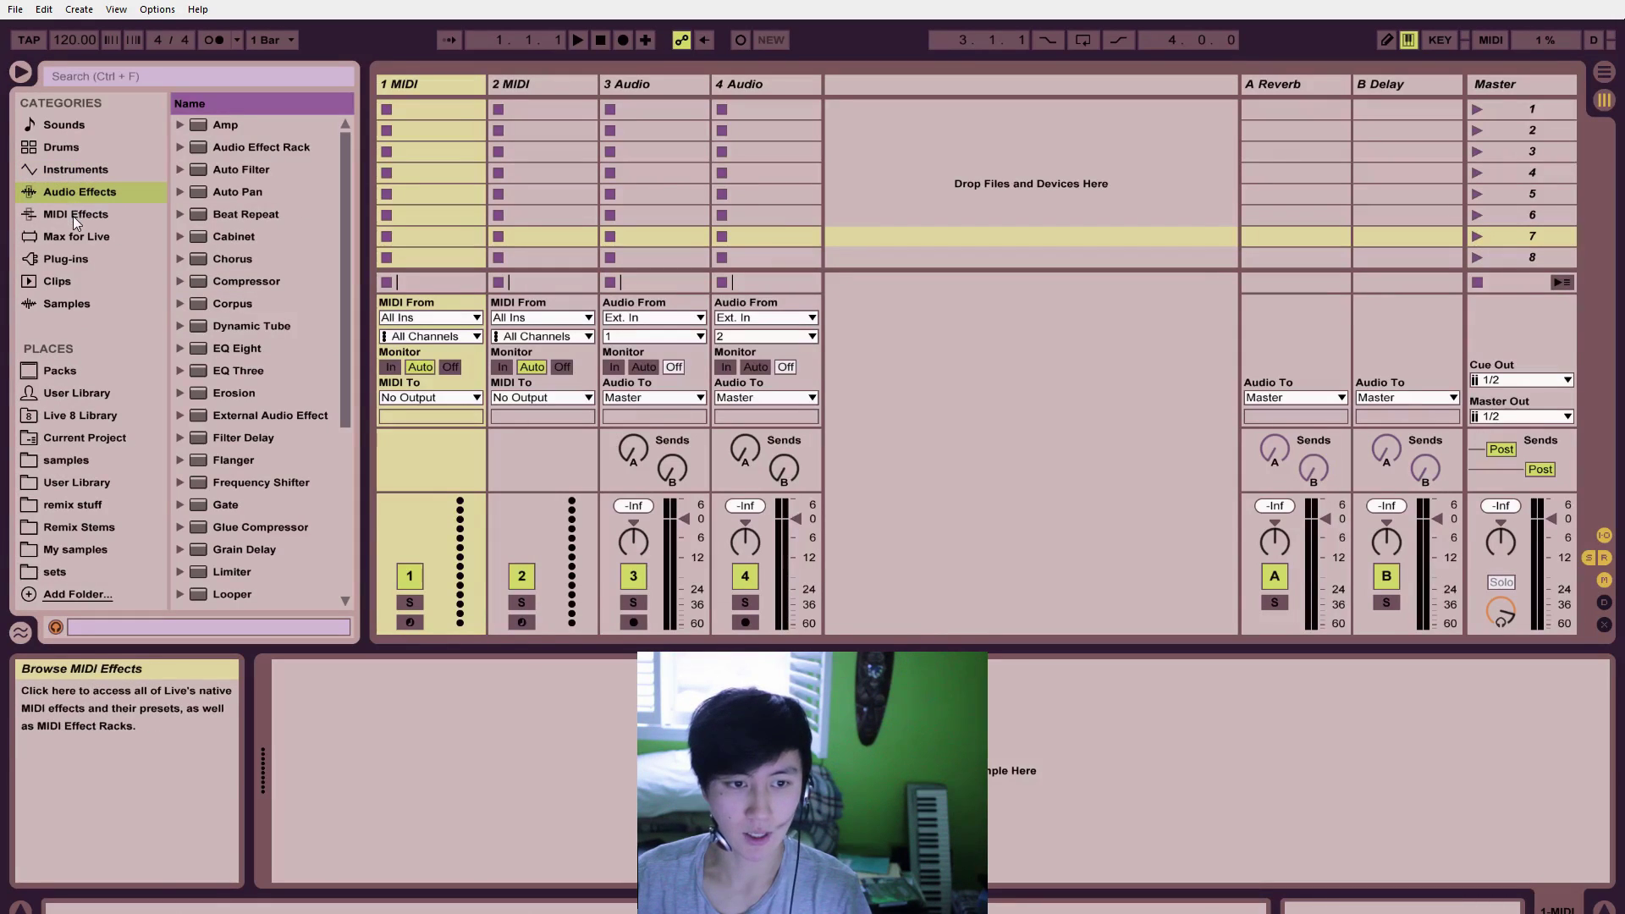
{"action": "left_click", "coordinate": [73, 216]}
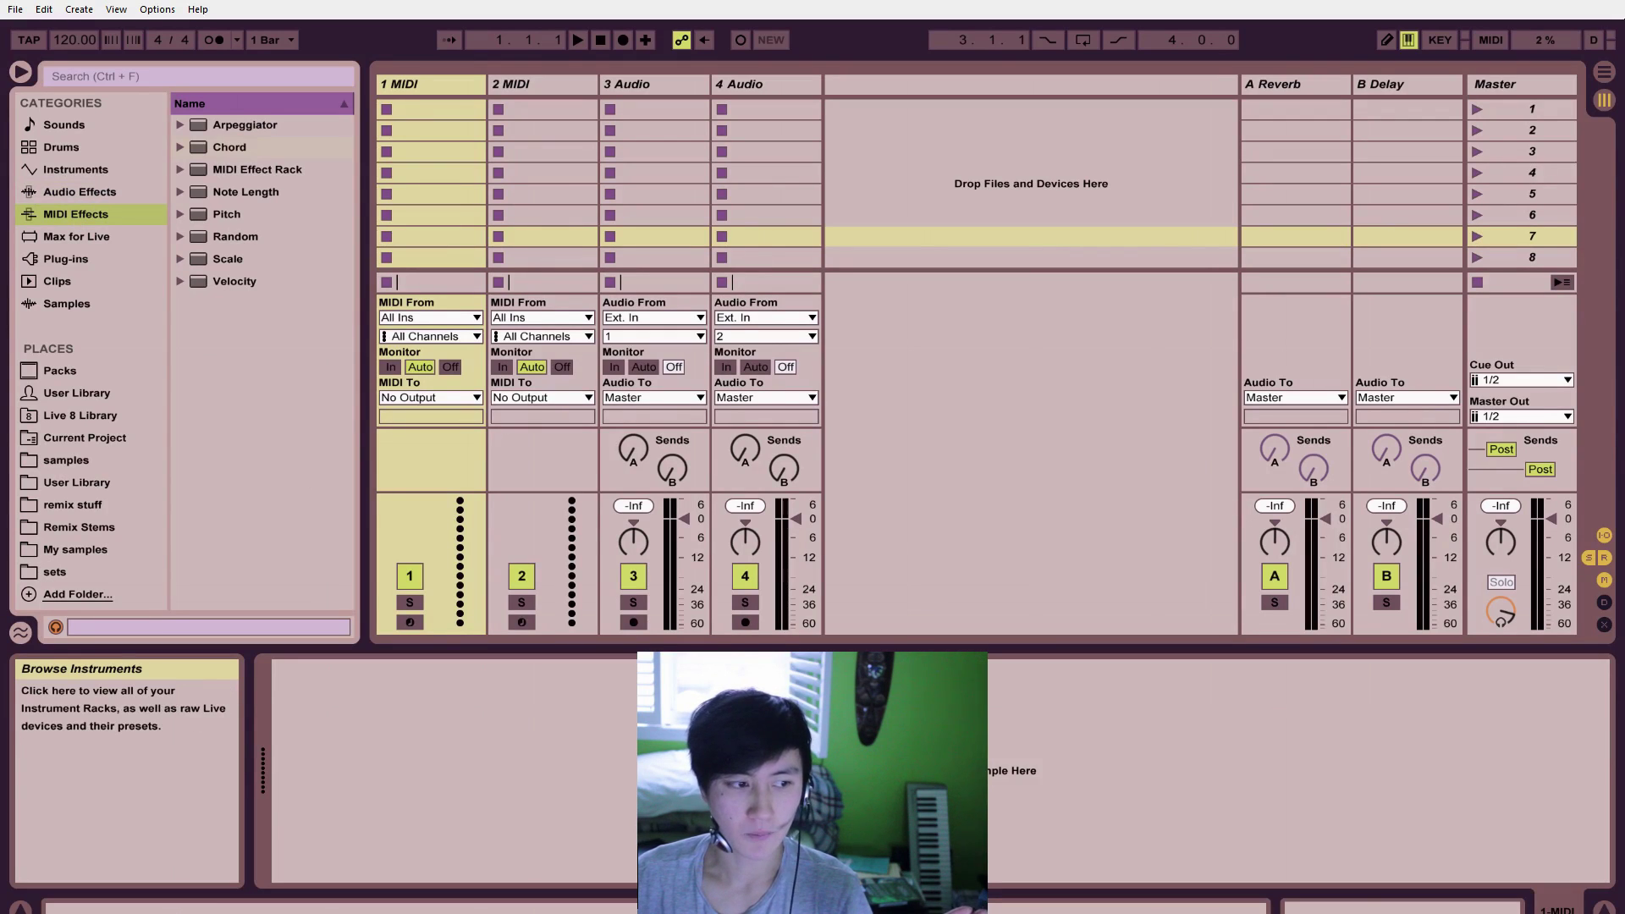
{"action": "left_click", "coordinate": [86, 171]}
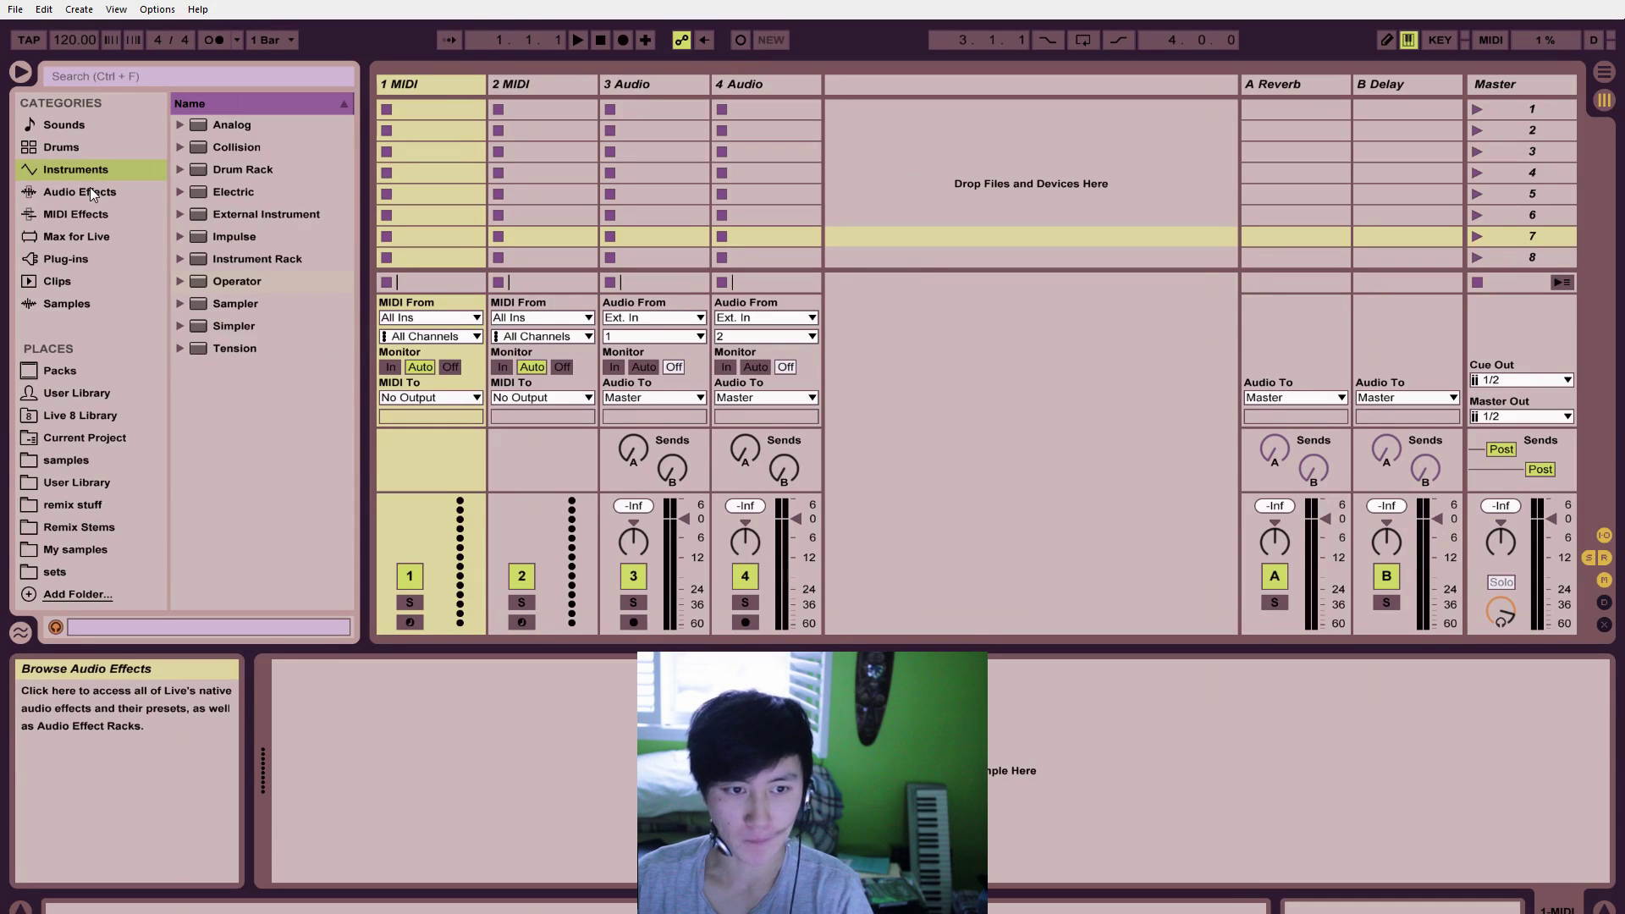
{"action": "left_click", "coordinate": [90, 193]}
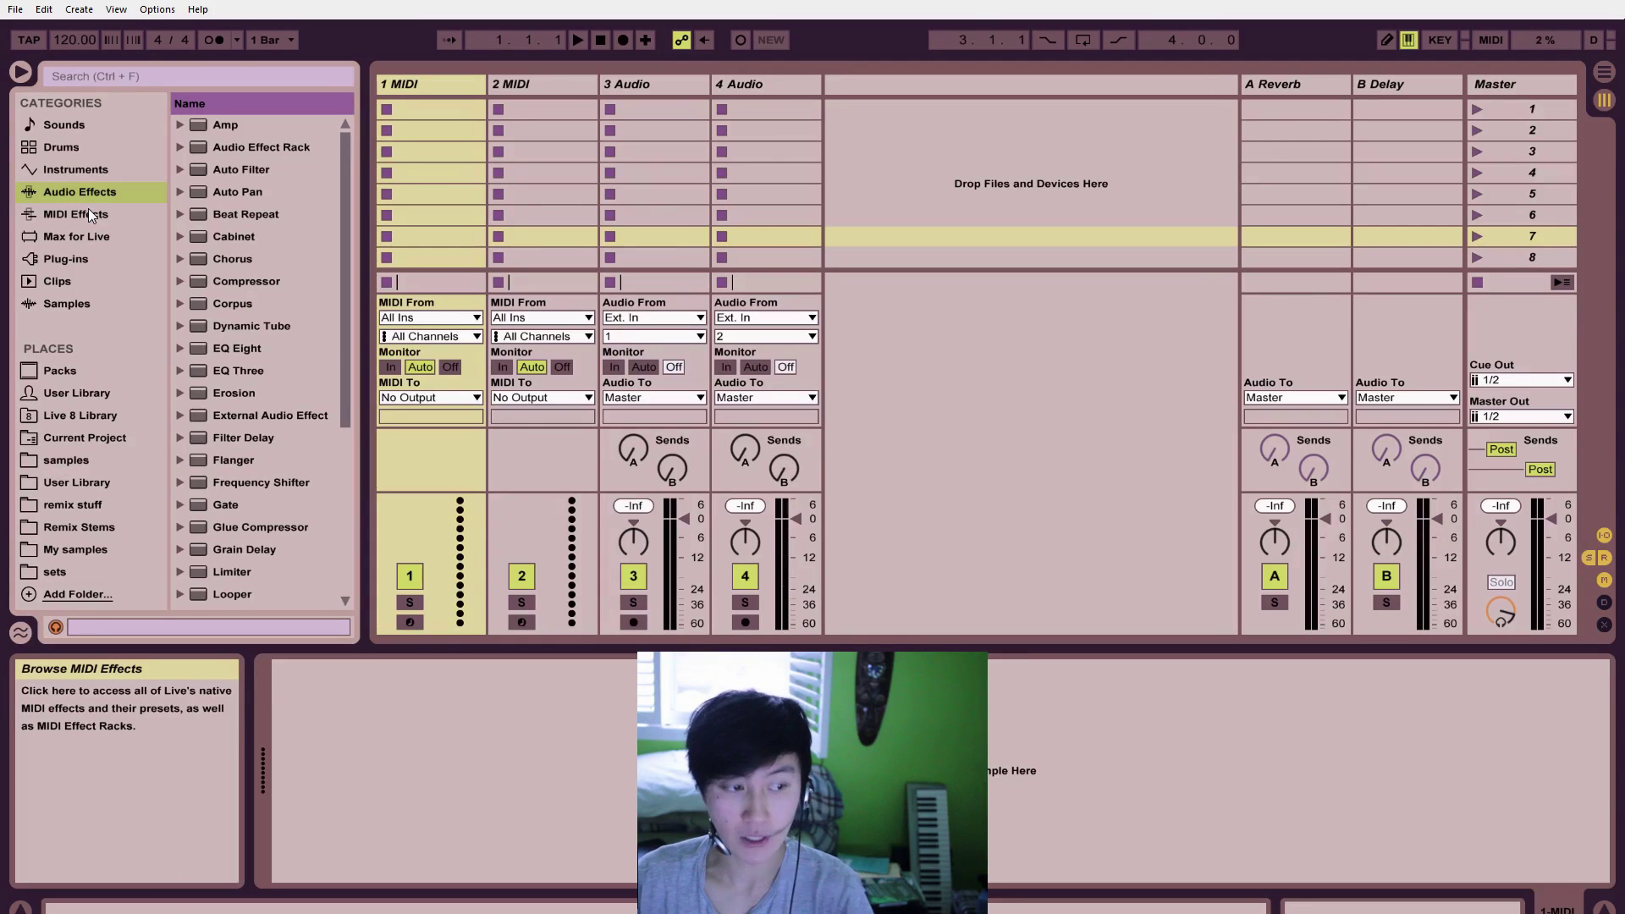
{"action": "left_click", "coordinate": [88, 214]}
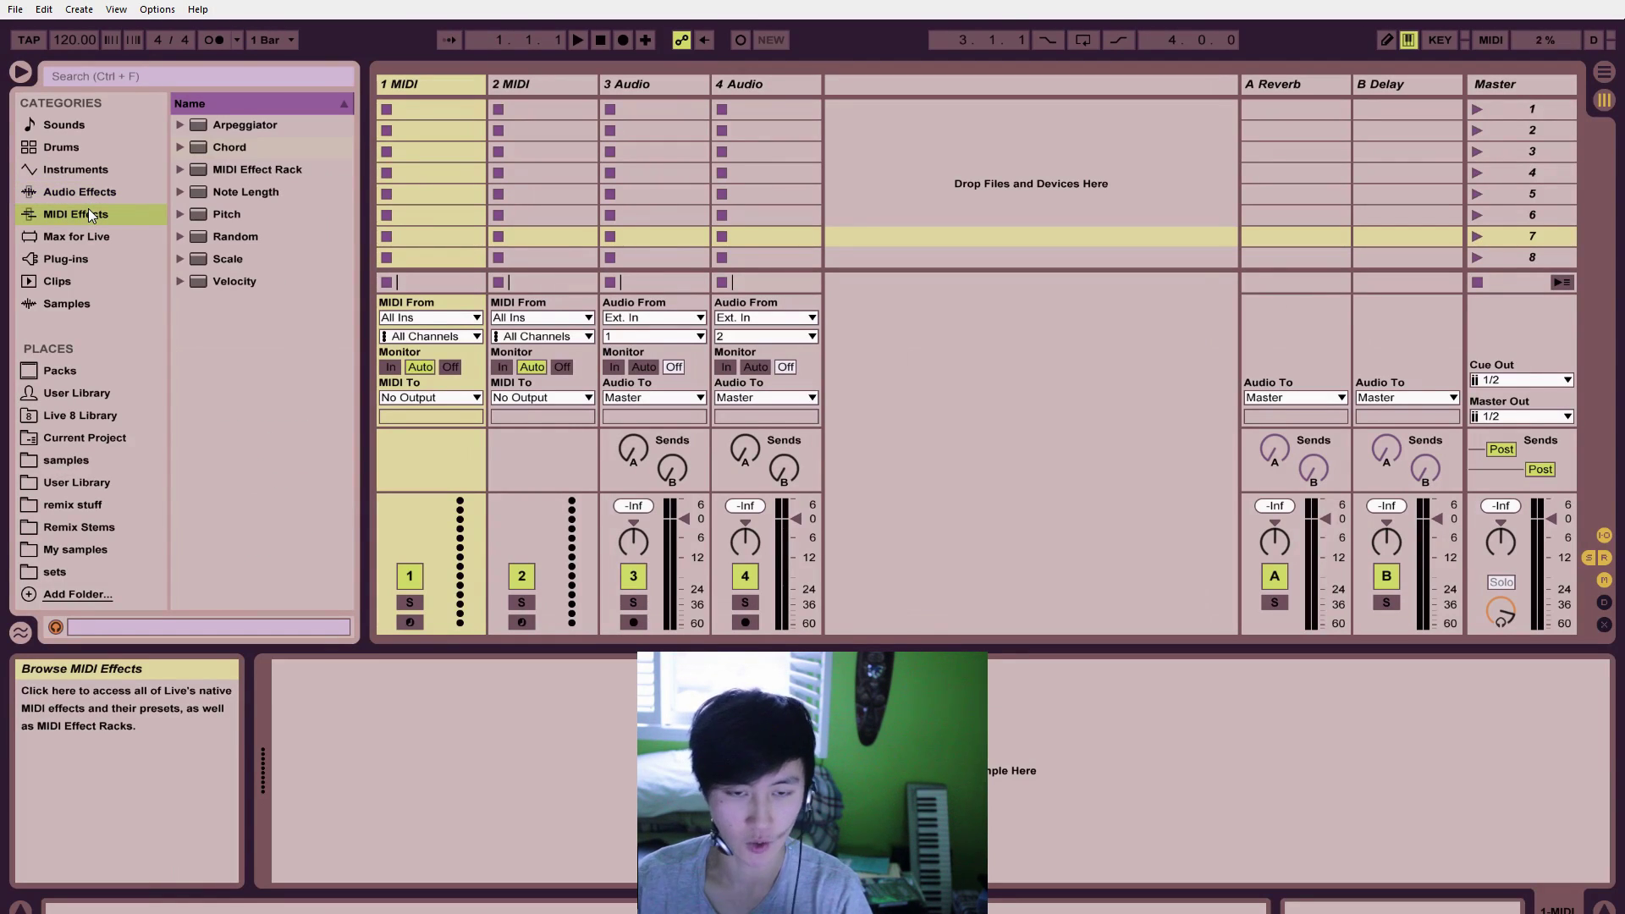
{"action": "left_click", "coordinate": [94, 172]}
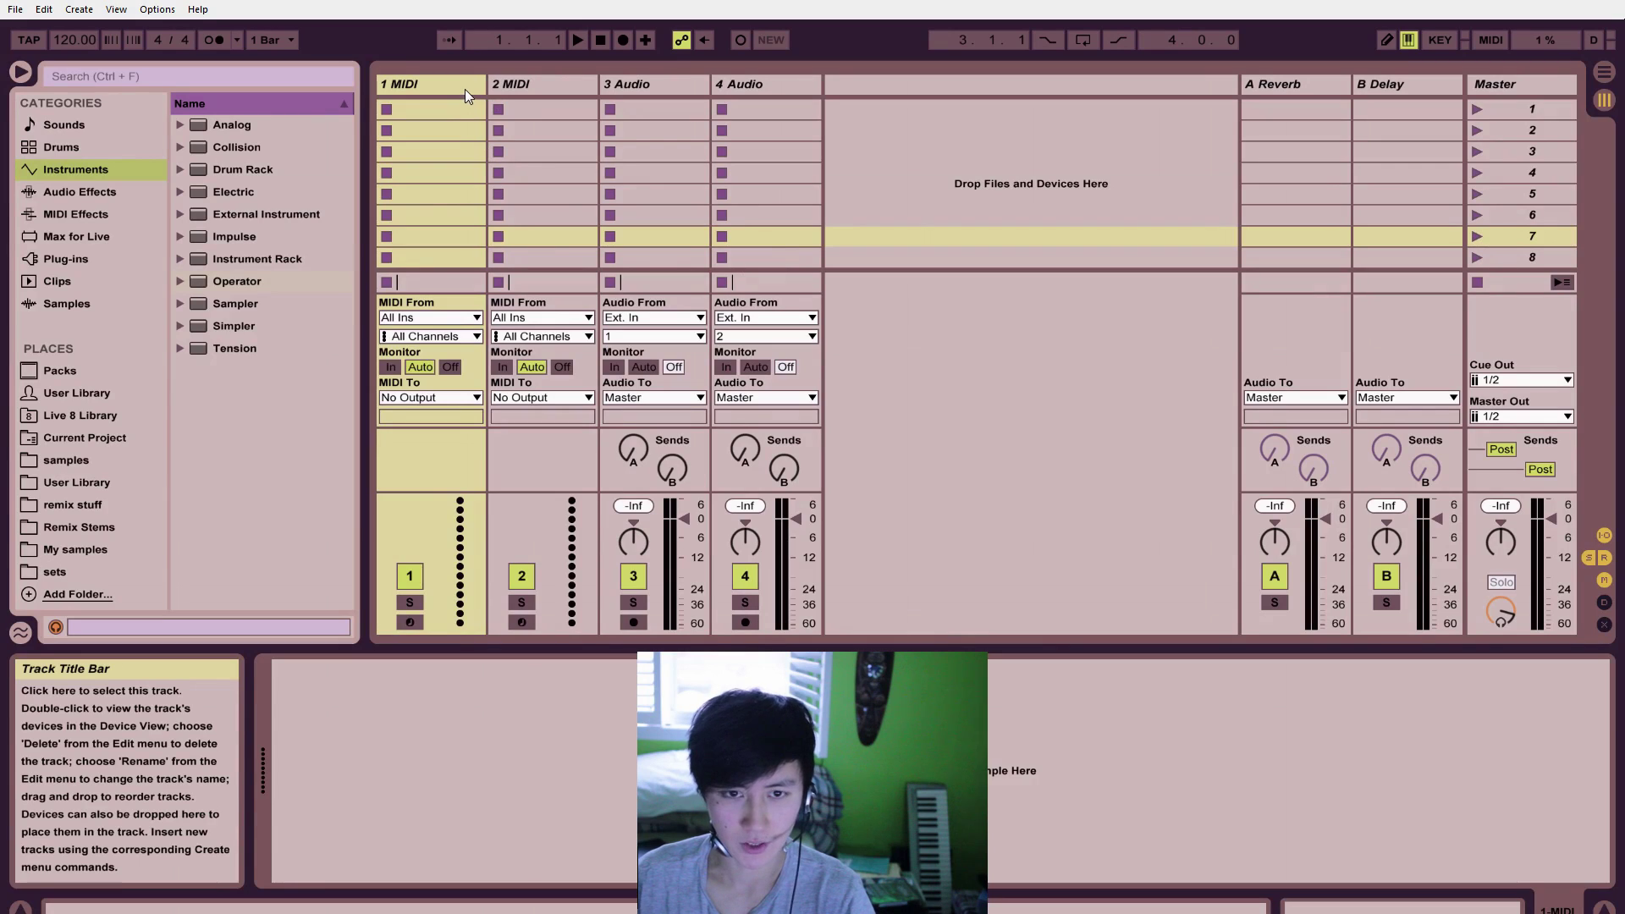
Step: Select the MIDI and audio tracks in turn to compare the two track types, ending on the 1 MIDI track
{"action": "left_click", "coordinate": [540, 86]}
{"action": "left_click", "coordinate": [623, 86]}
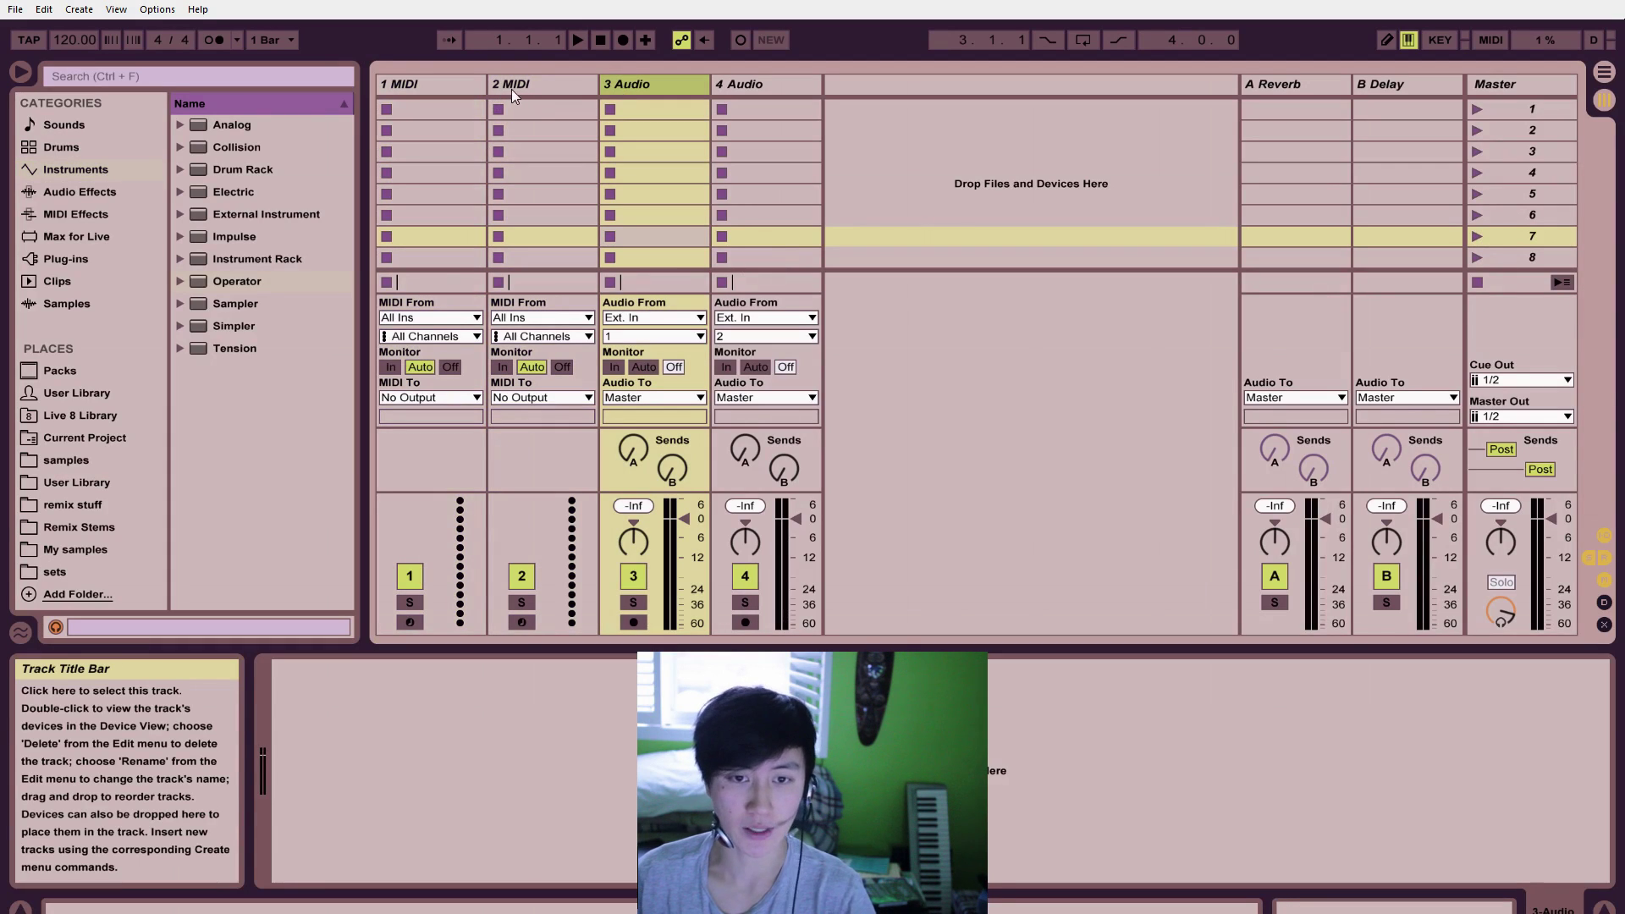
{"action": "left_click", "coordinate": [511, 89]}
{"action": "left_click", "coordinate": [633, 86]}
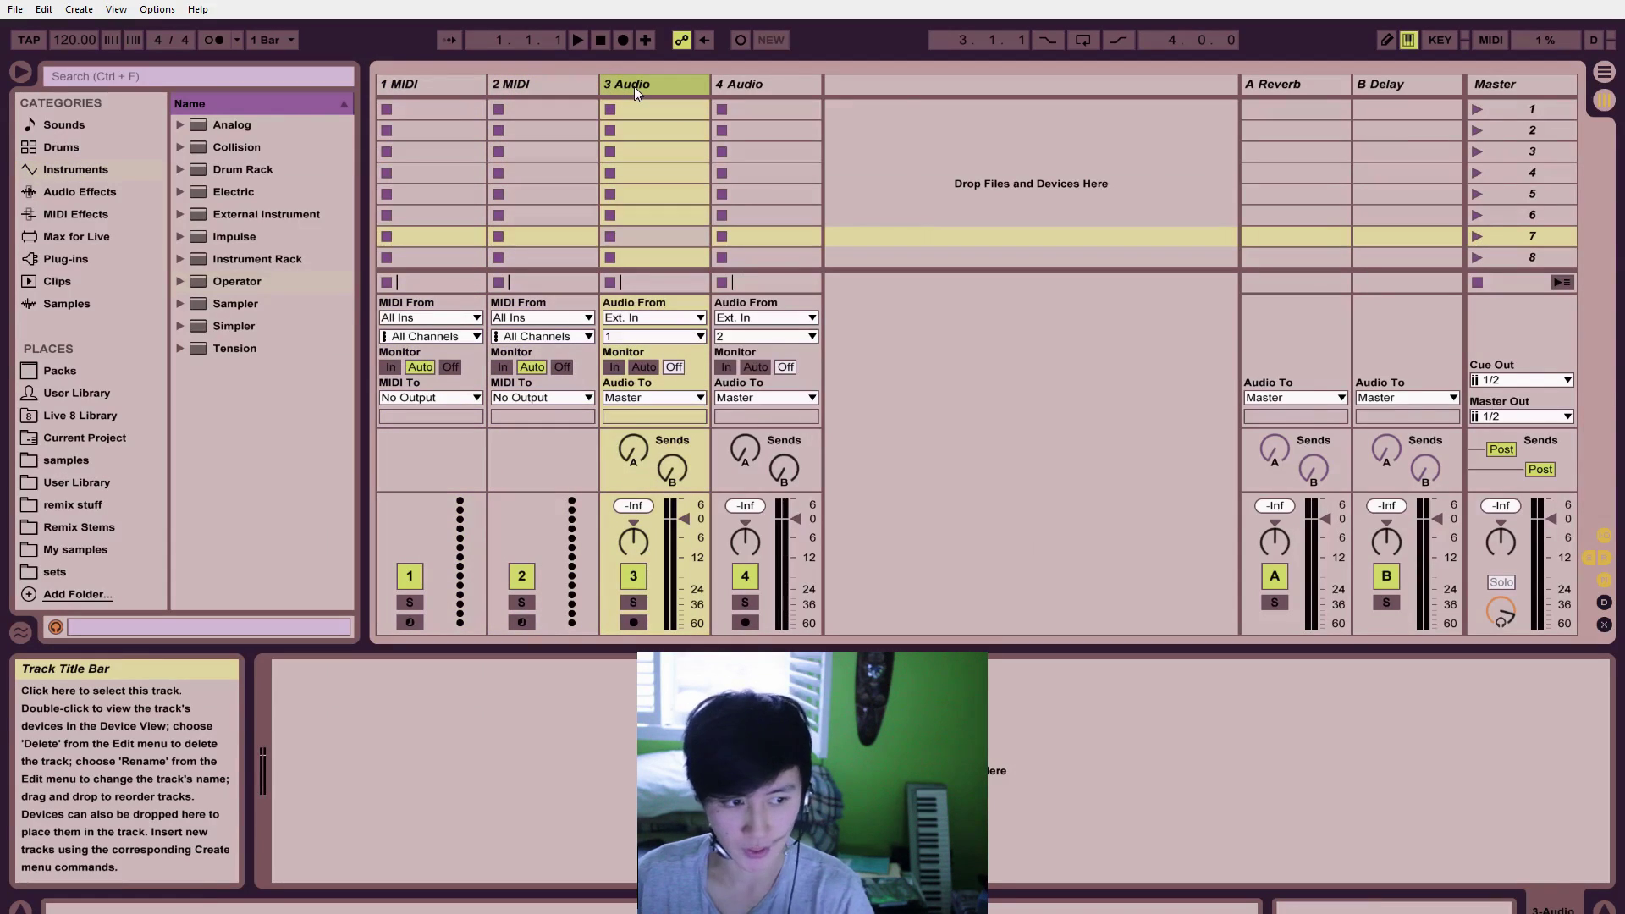
{"action": "left_click", "coordinate": [474, 86]}
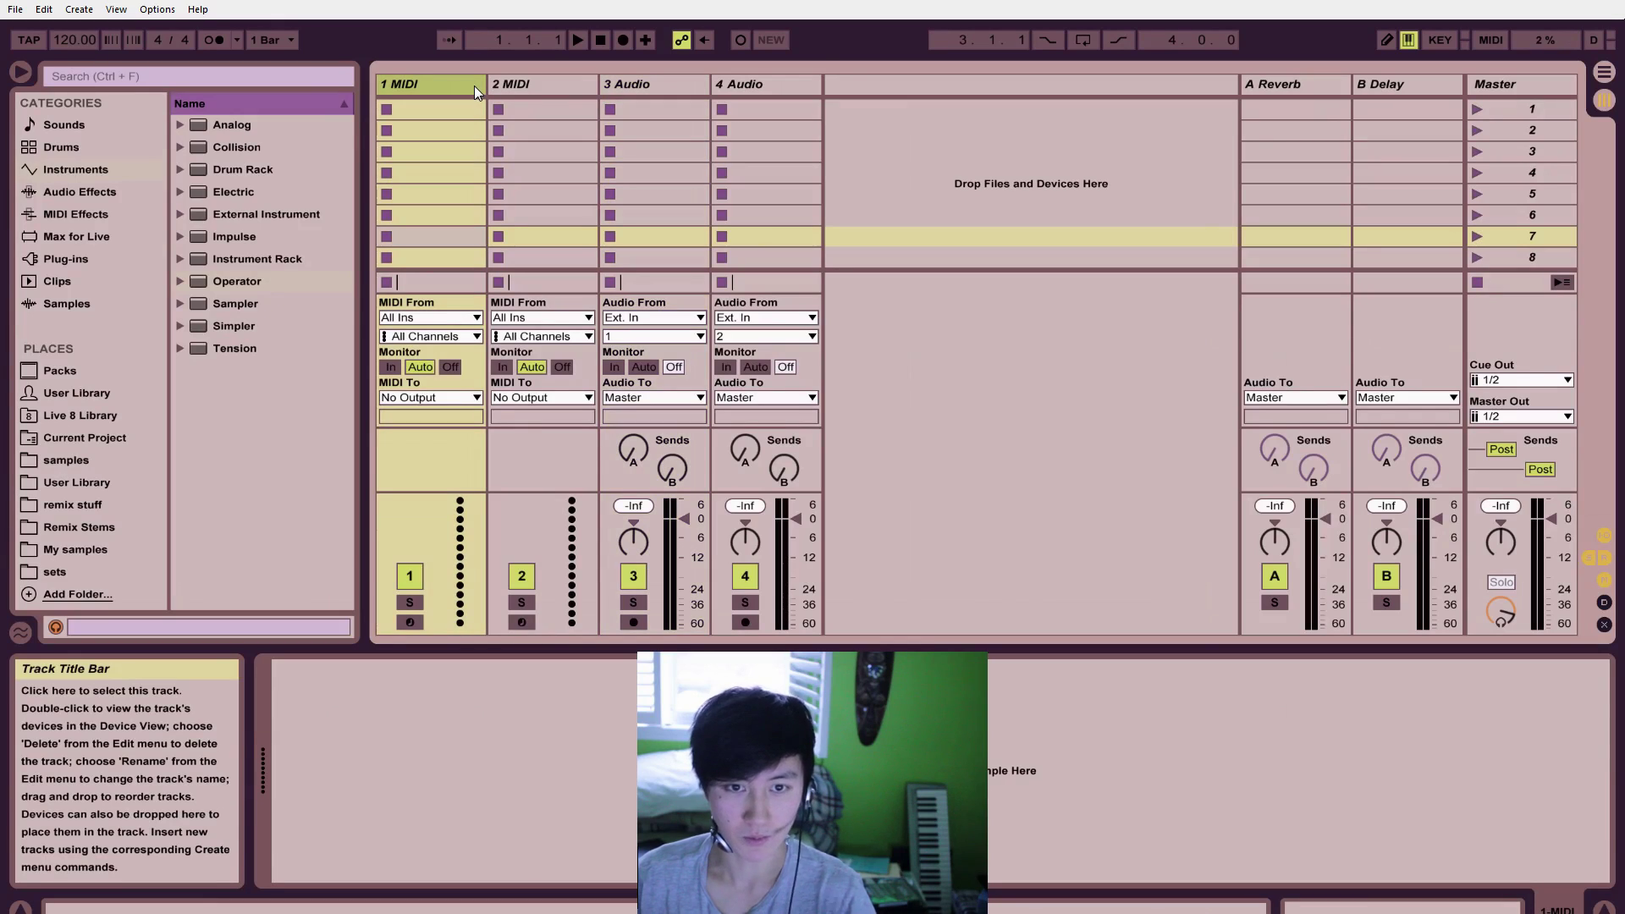
{"action": "left_click", "coordinate": [657, 80]}
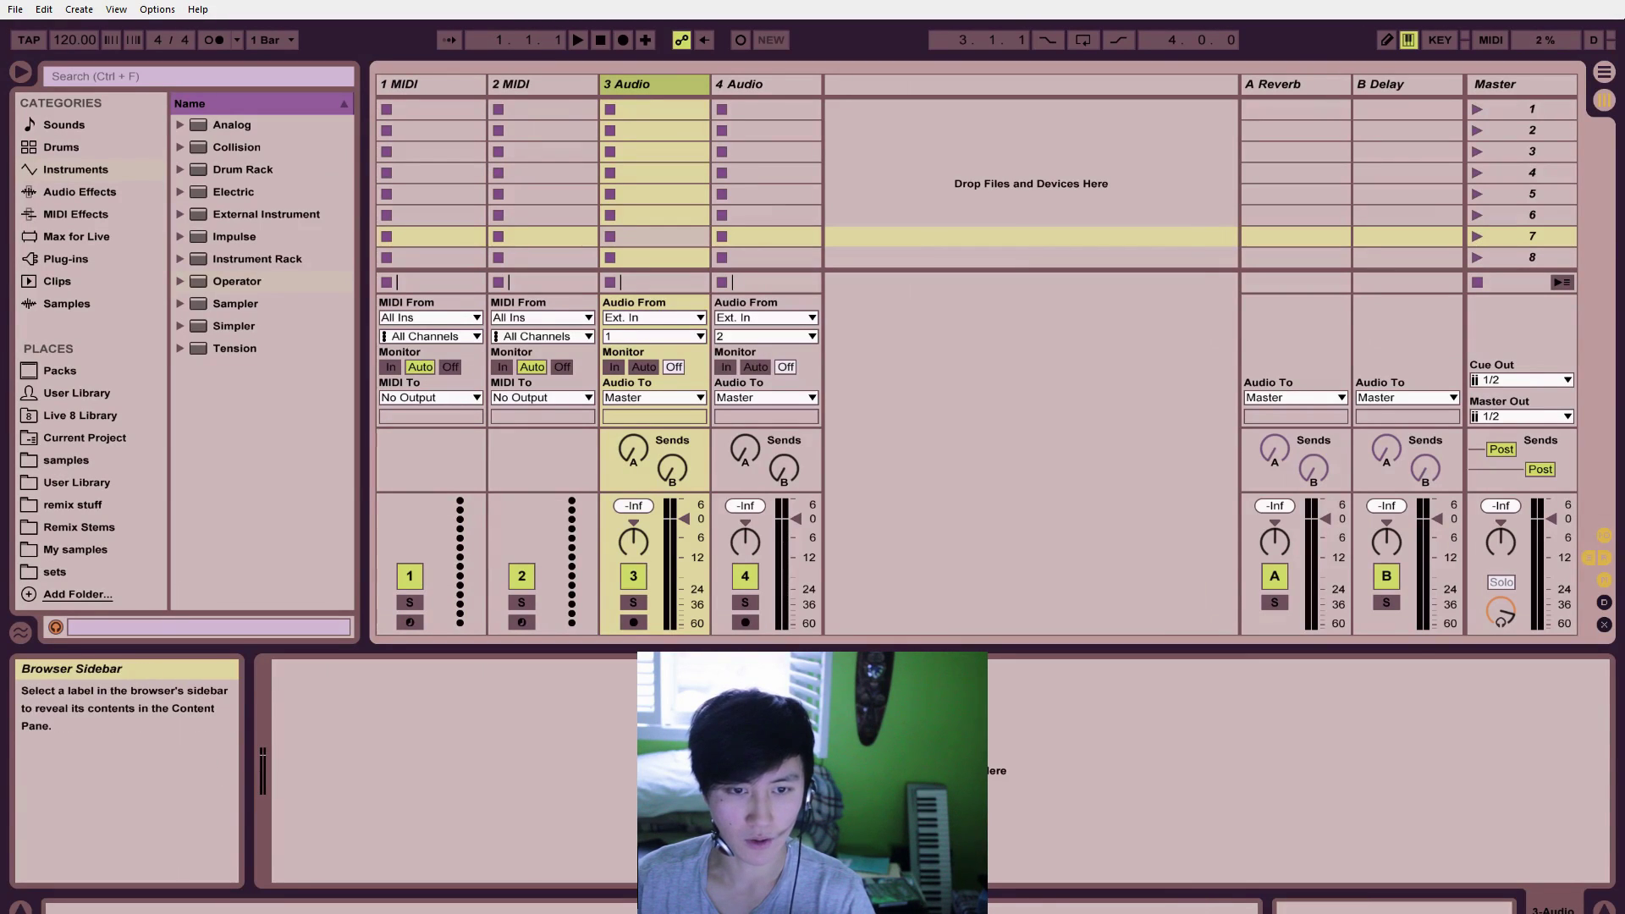
{"action": "left_click", "coordinate": [440, 81]}
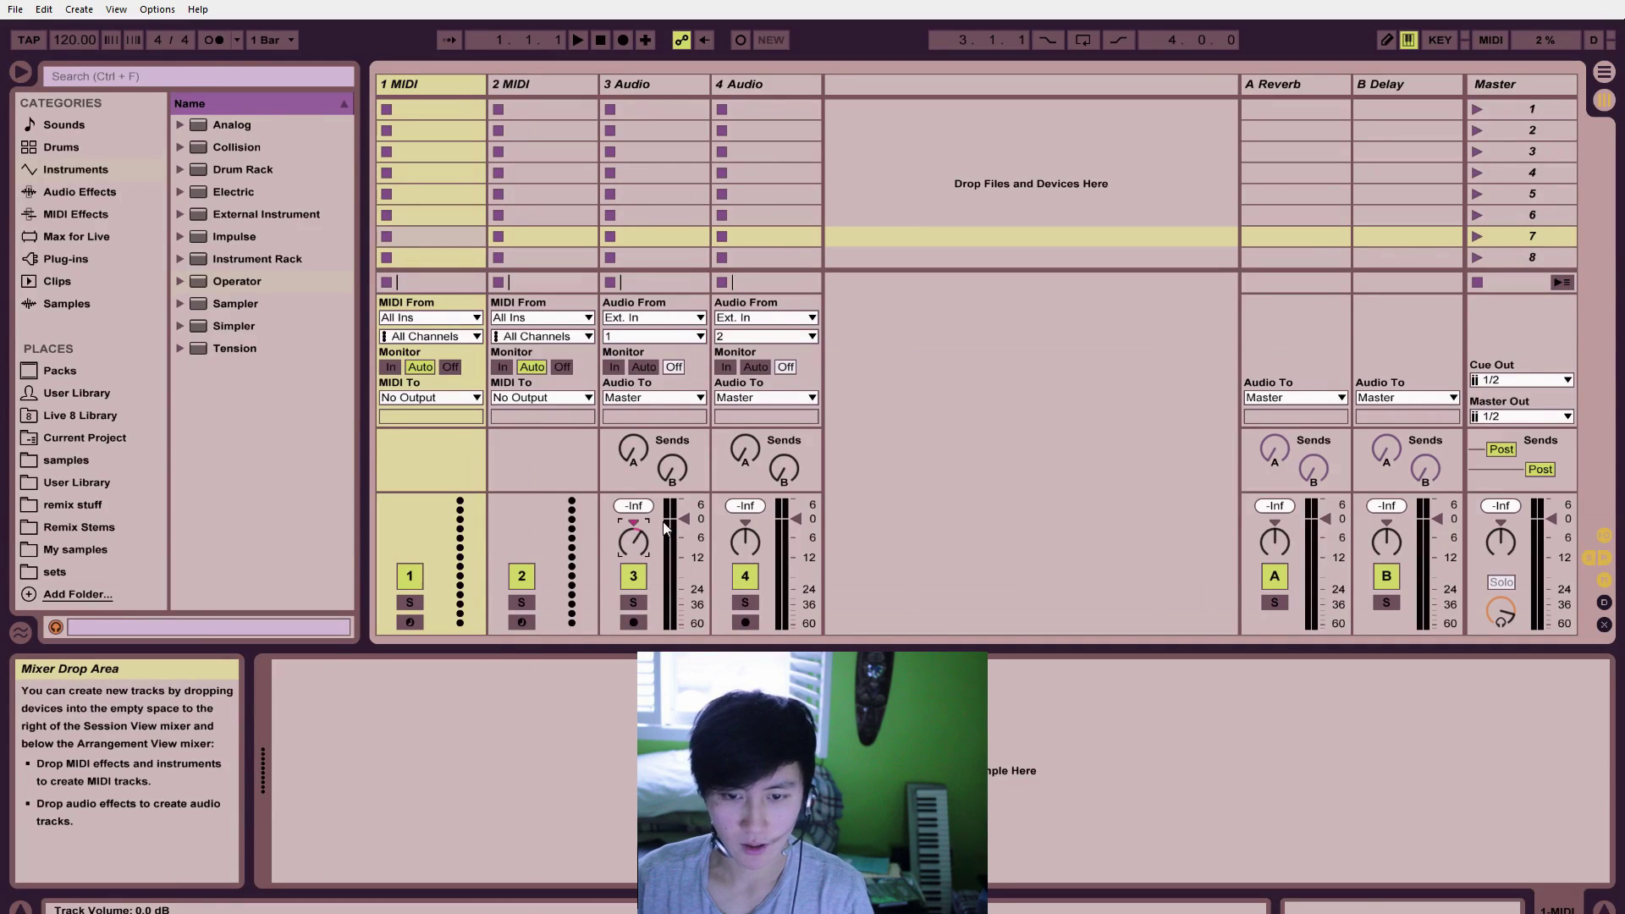
Step: Lower the 3 Audio track's volume to about -34 dB, and briefly solo and unsolo the track
{"action": "left_click_drag", "start_coordinate": [665, 523], "coordinate": [684, 597]}
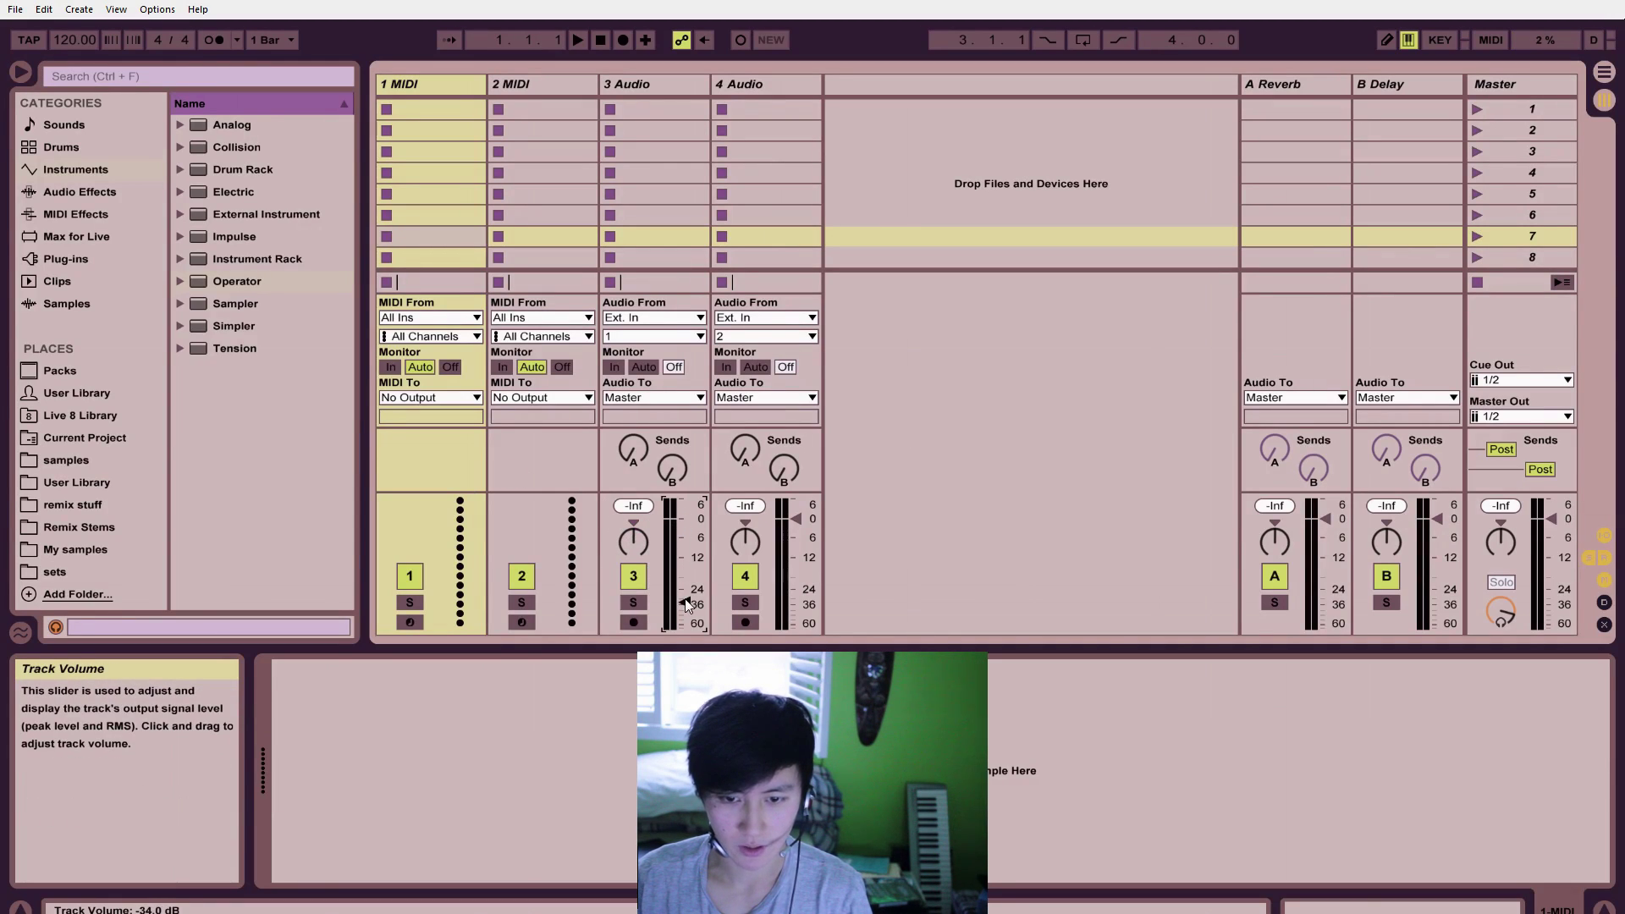
{"action": "left_click", "coordinate": [637, 602]}
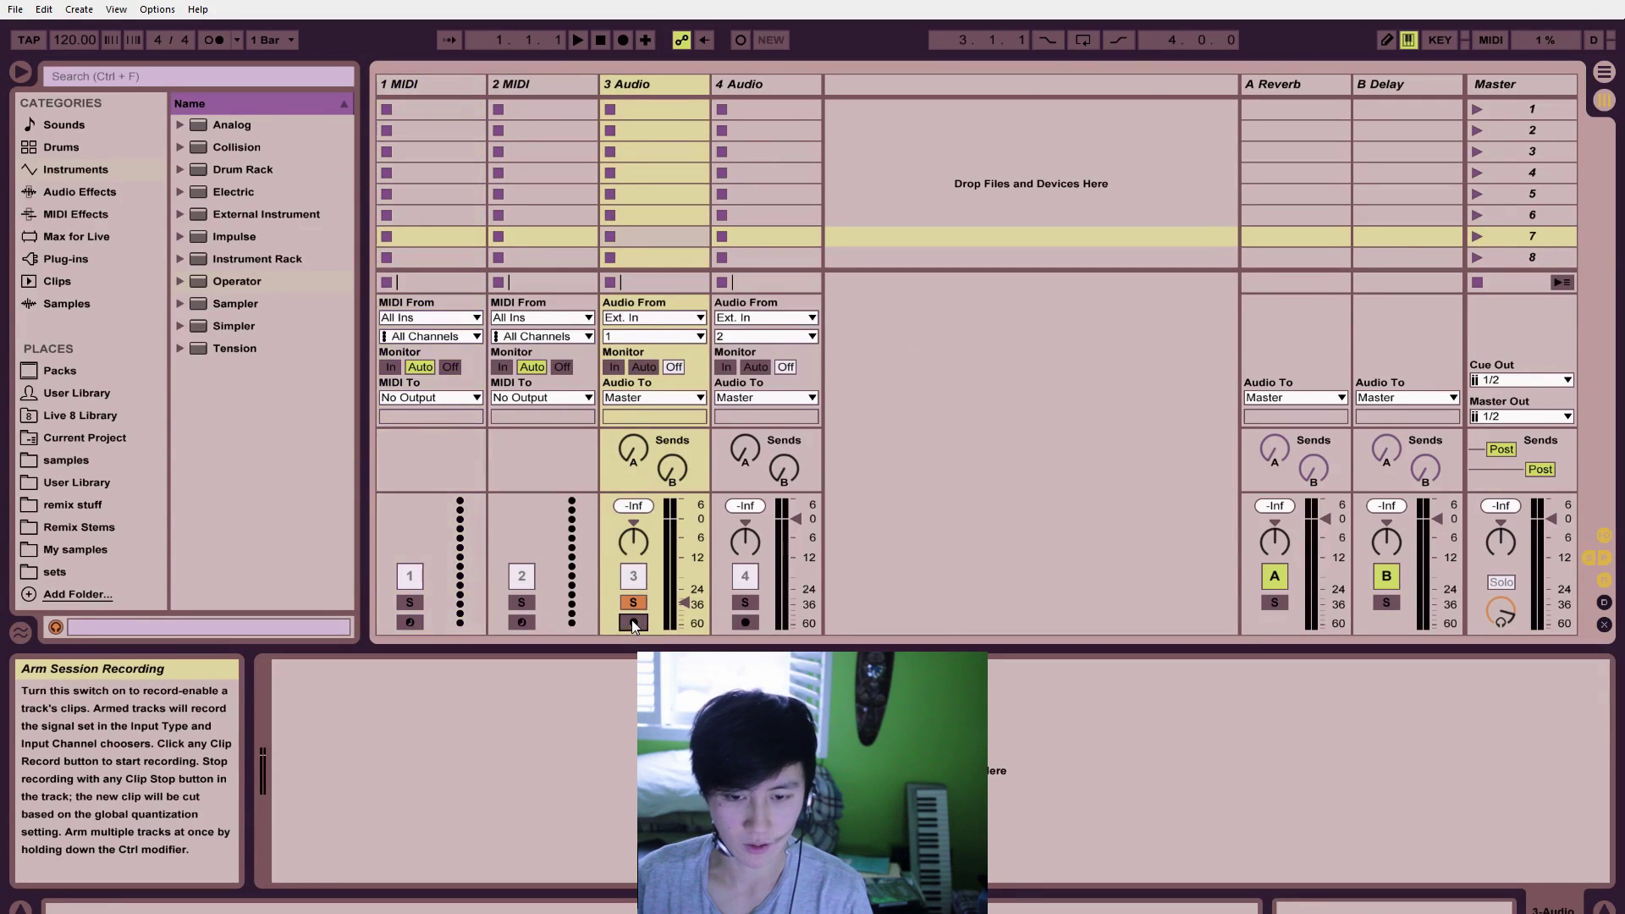
{"action": "left_click", "coordinate": [633, 603]}
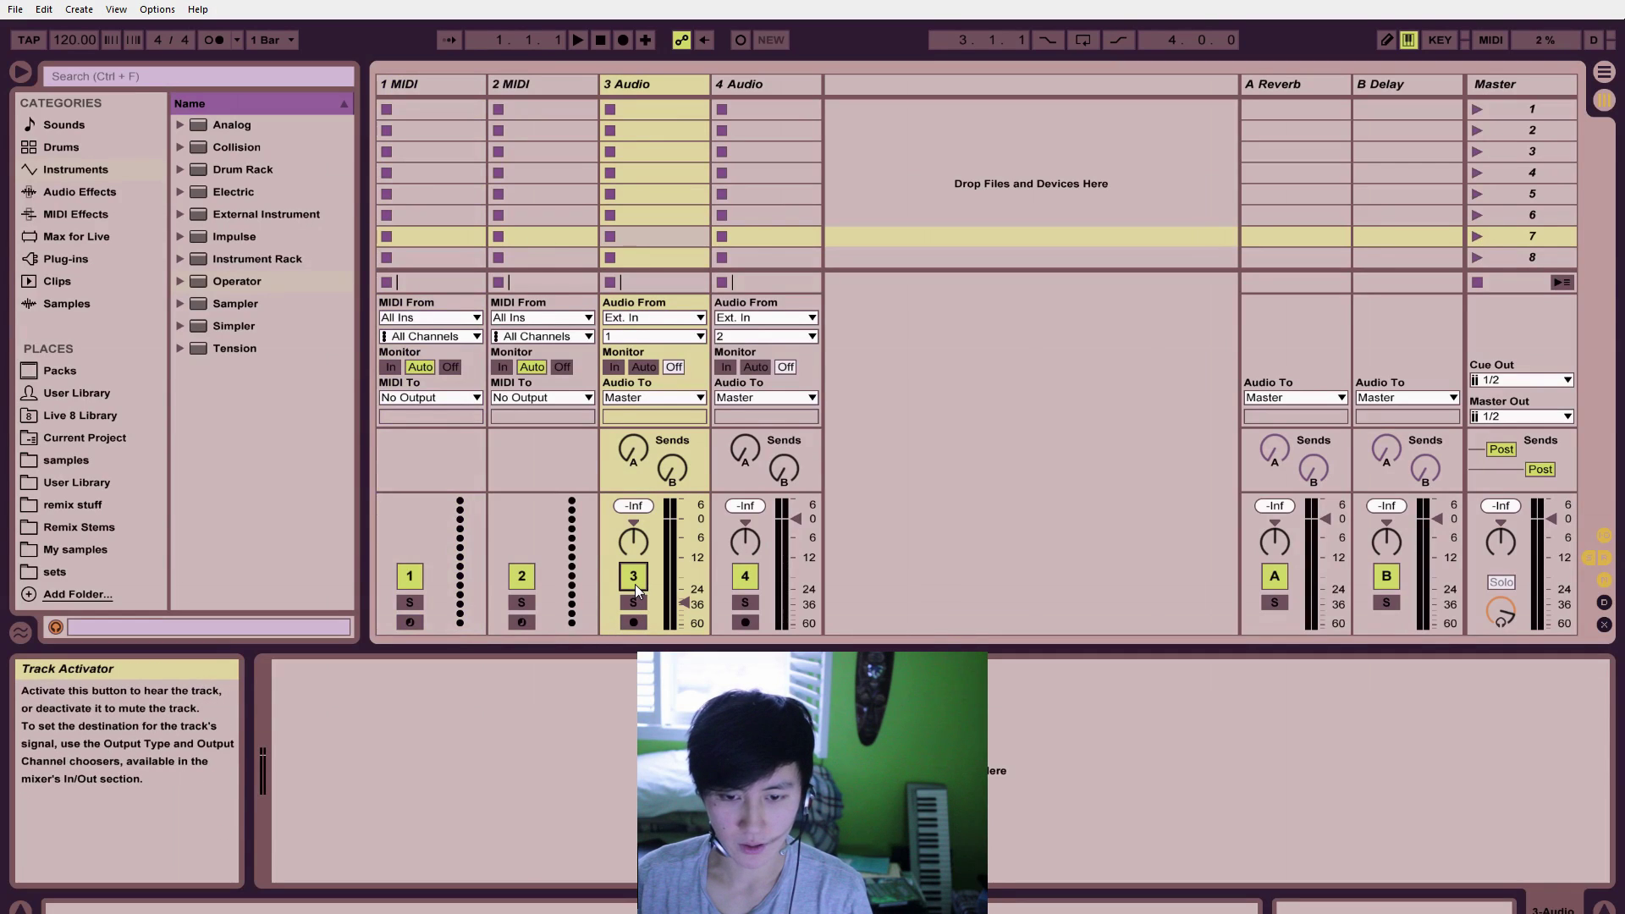
Step: Mute and unmute the 1 MIDI track, and toggle its solo on and off
{"action": "left_click", "coordinate": [410, 577]}
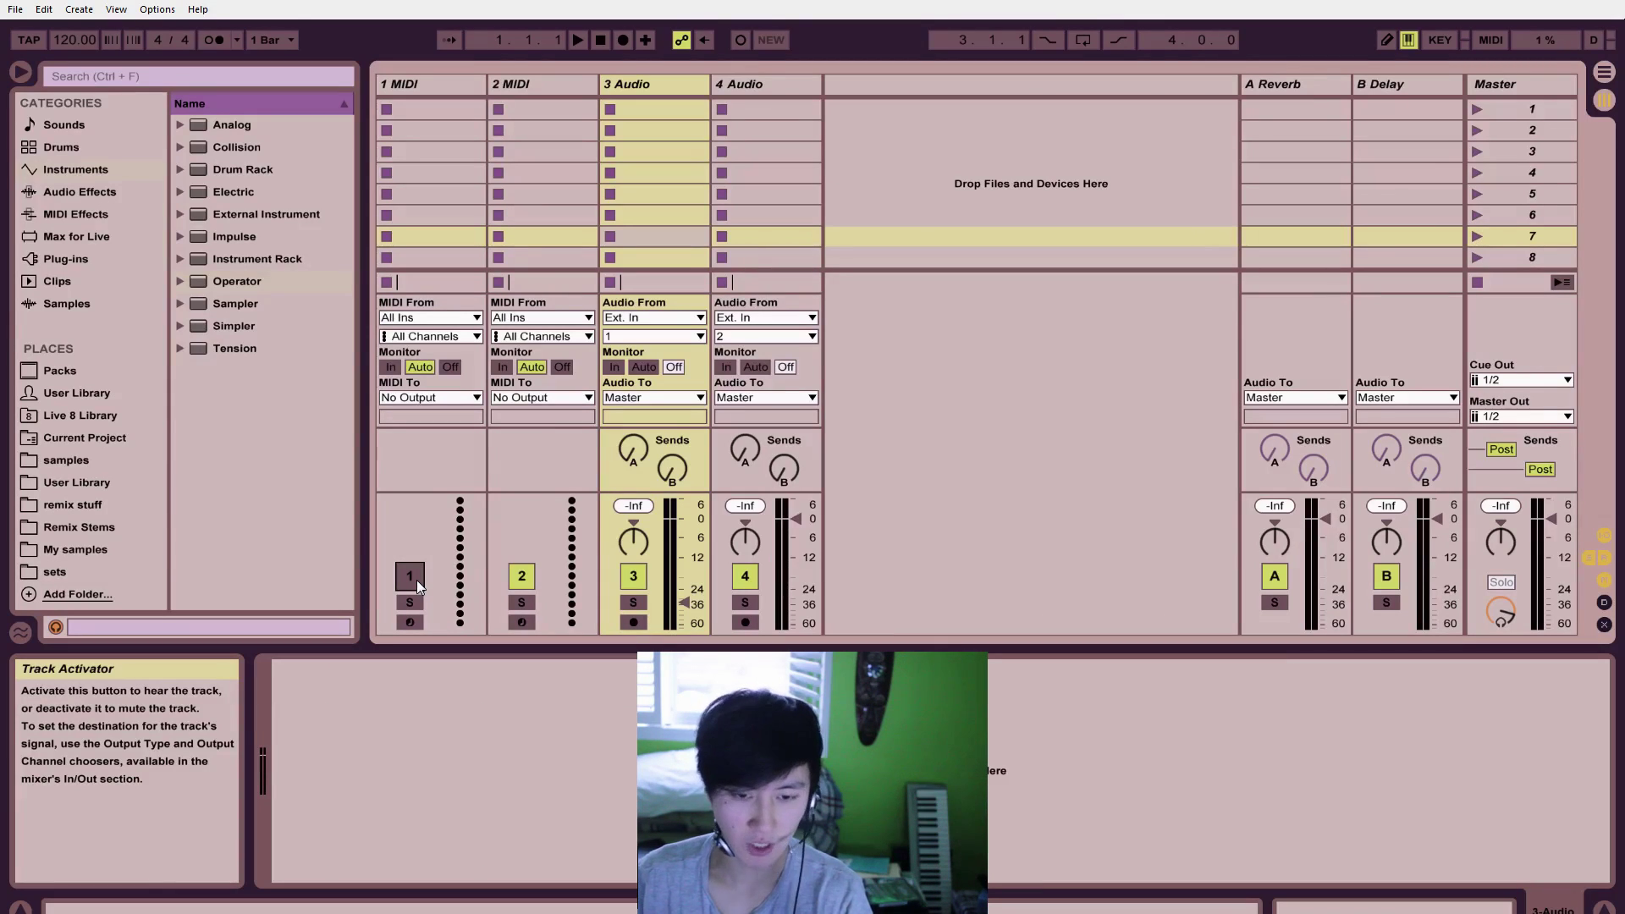
{"action": "left_click", "coordinate": [416, 581]}
{"action": "left_click", "coordinate": [415, 601]}
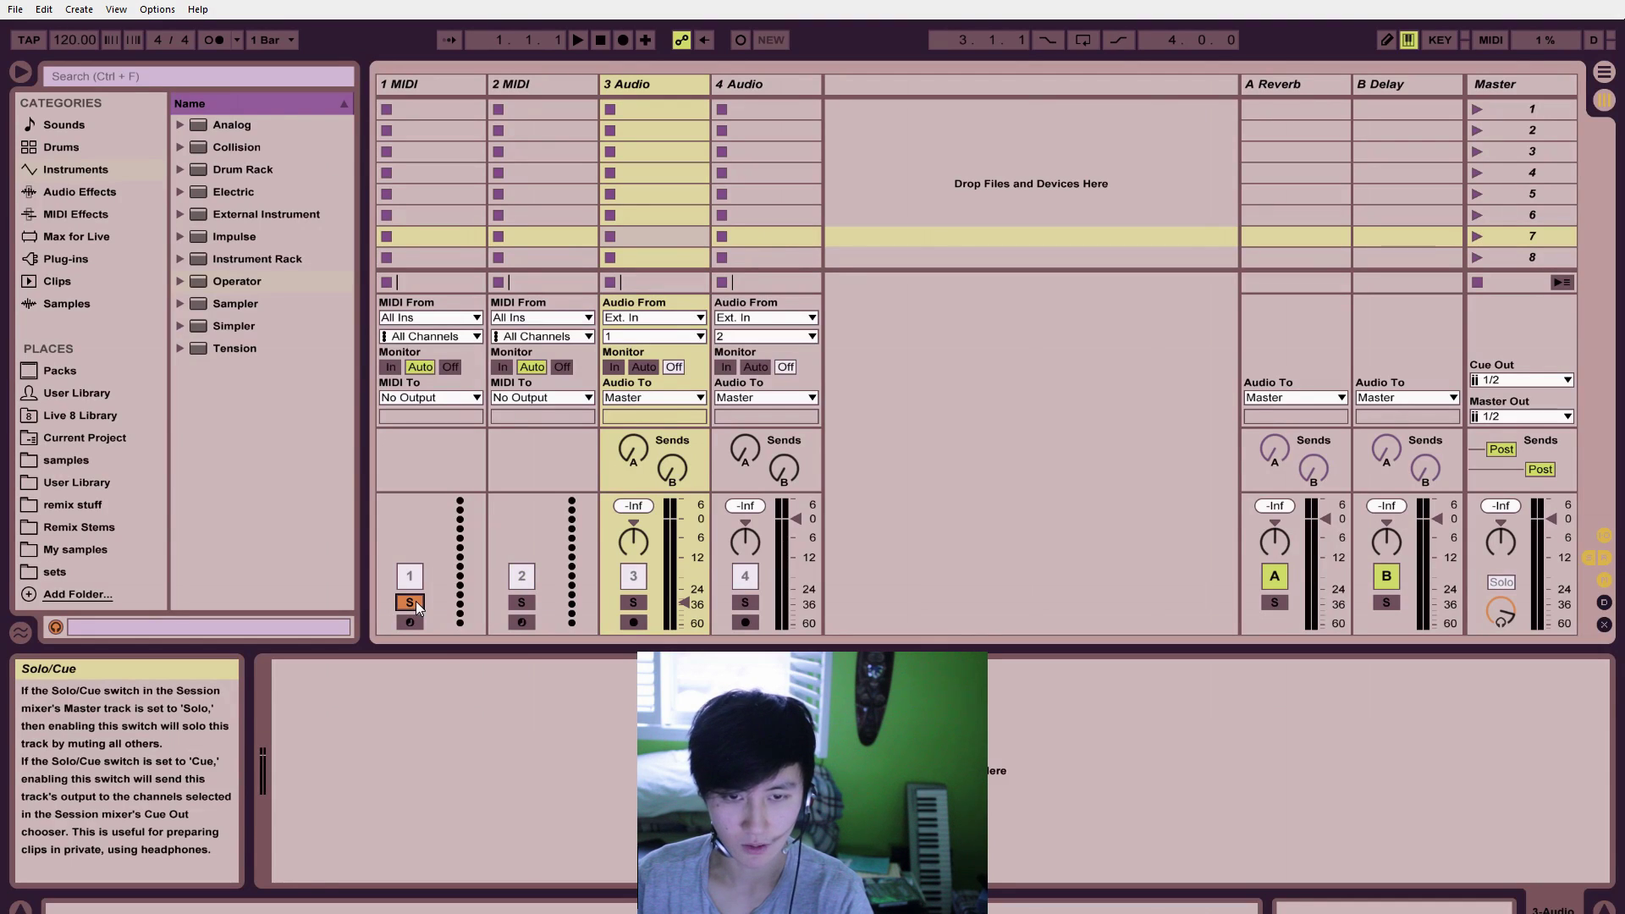
{"action": "left_click", "coordinate": [415, 601]}
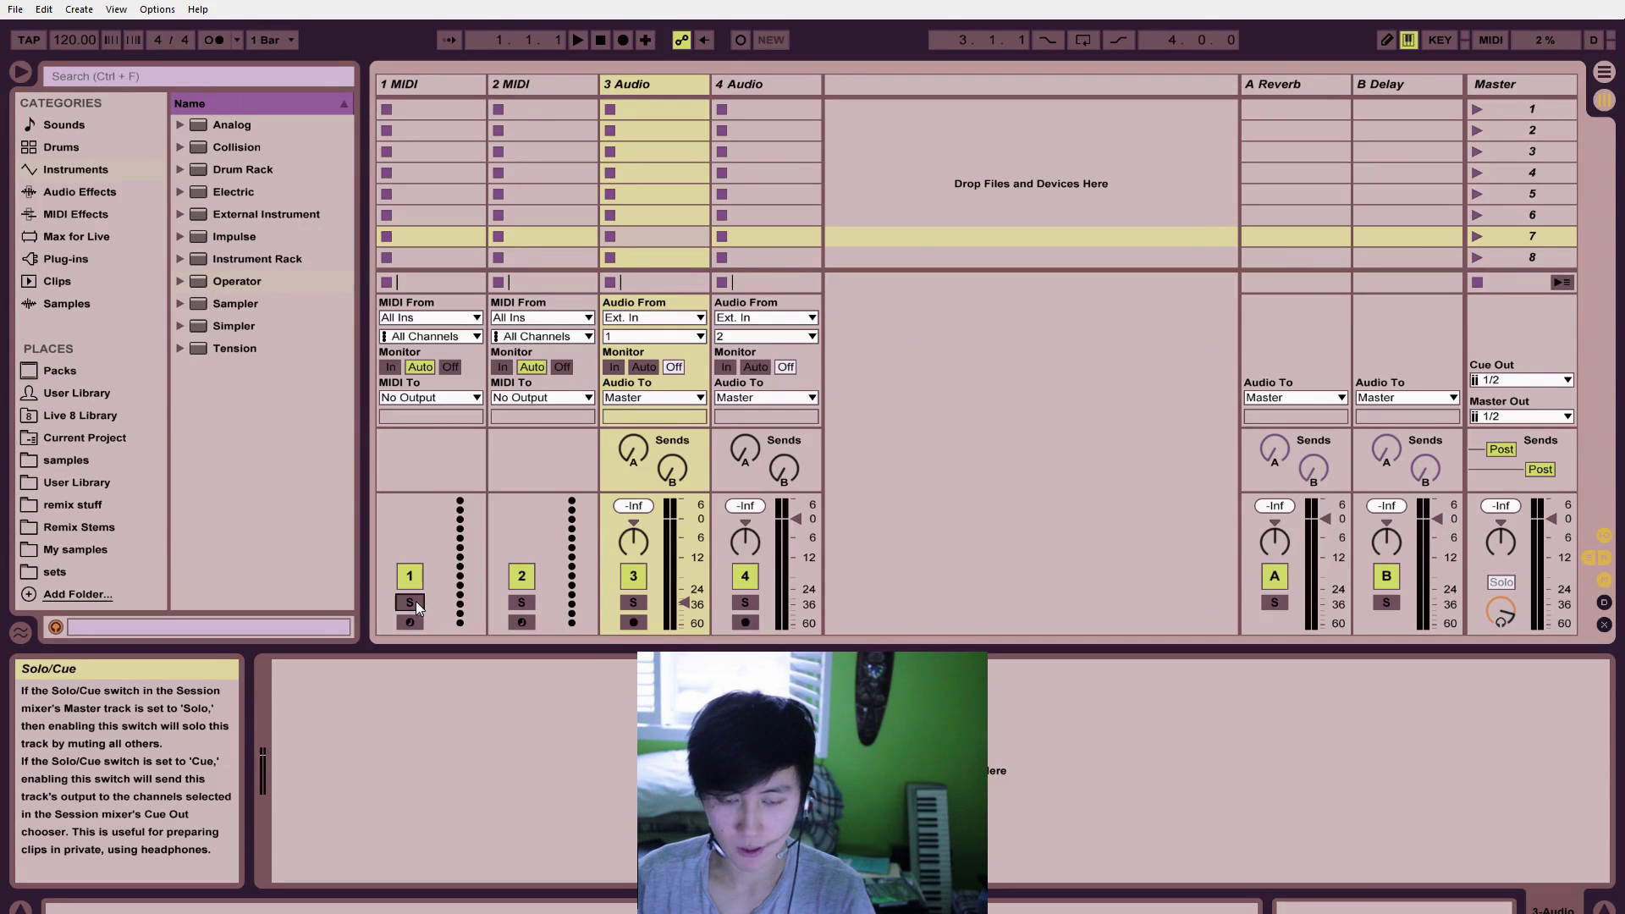
Step: Solo the first three tracks together, and clear their solos again
{"action": "left_click", "coordinate": [412, 602]}
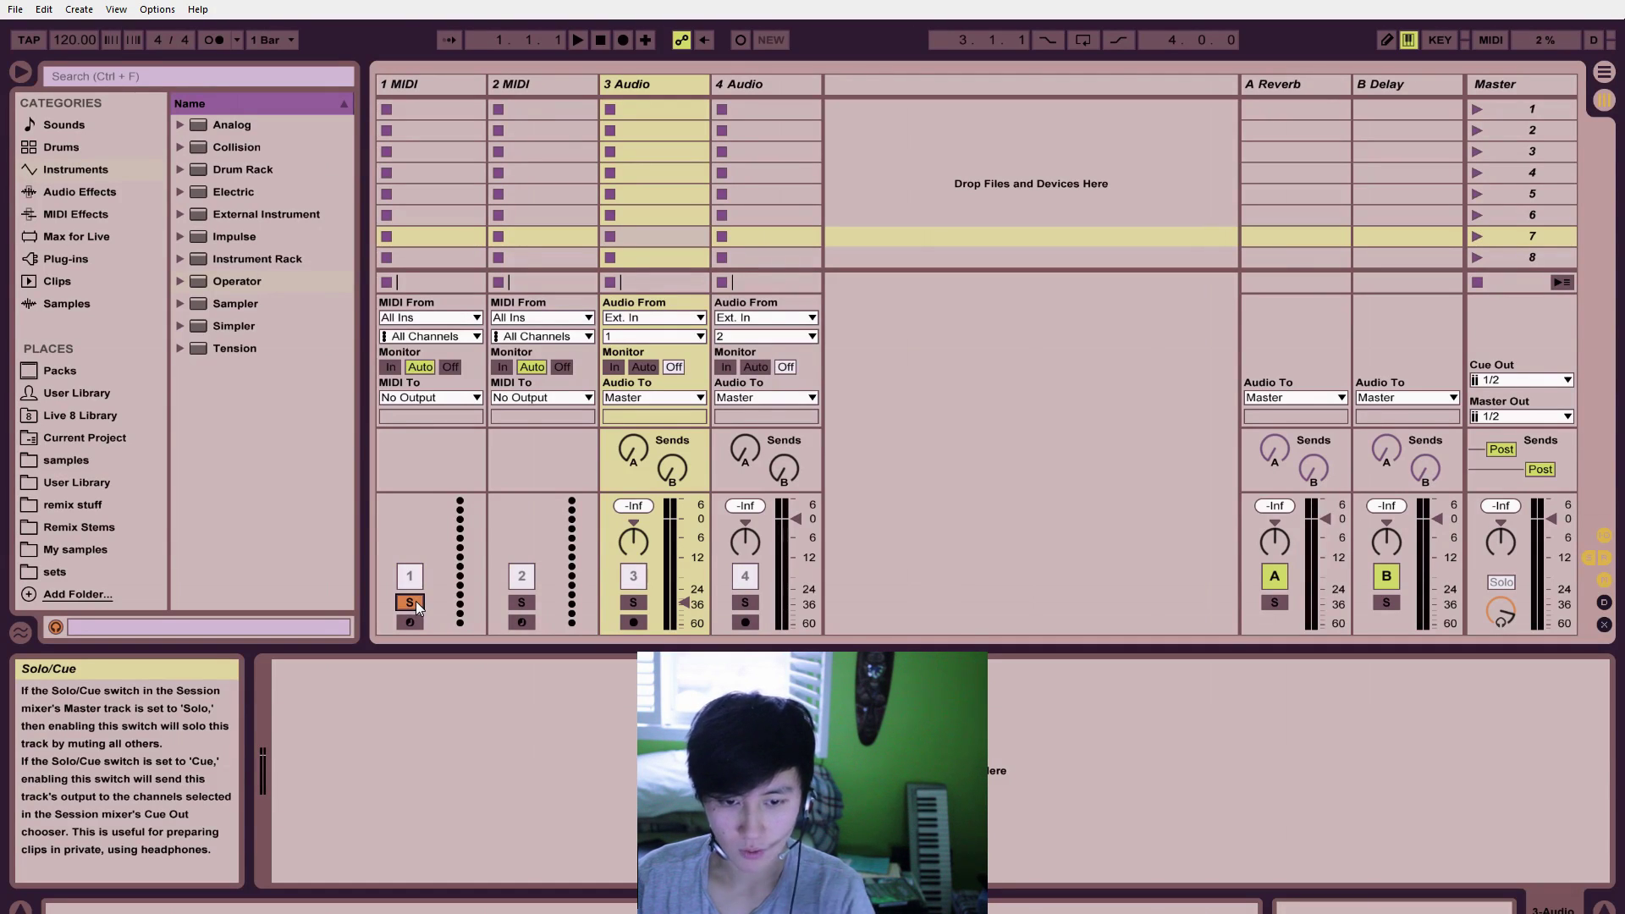
{"action": "left_click", "coordinate": [528, 602]}
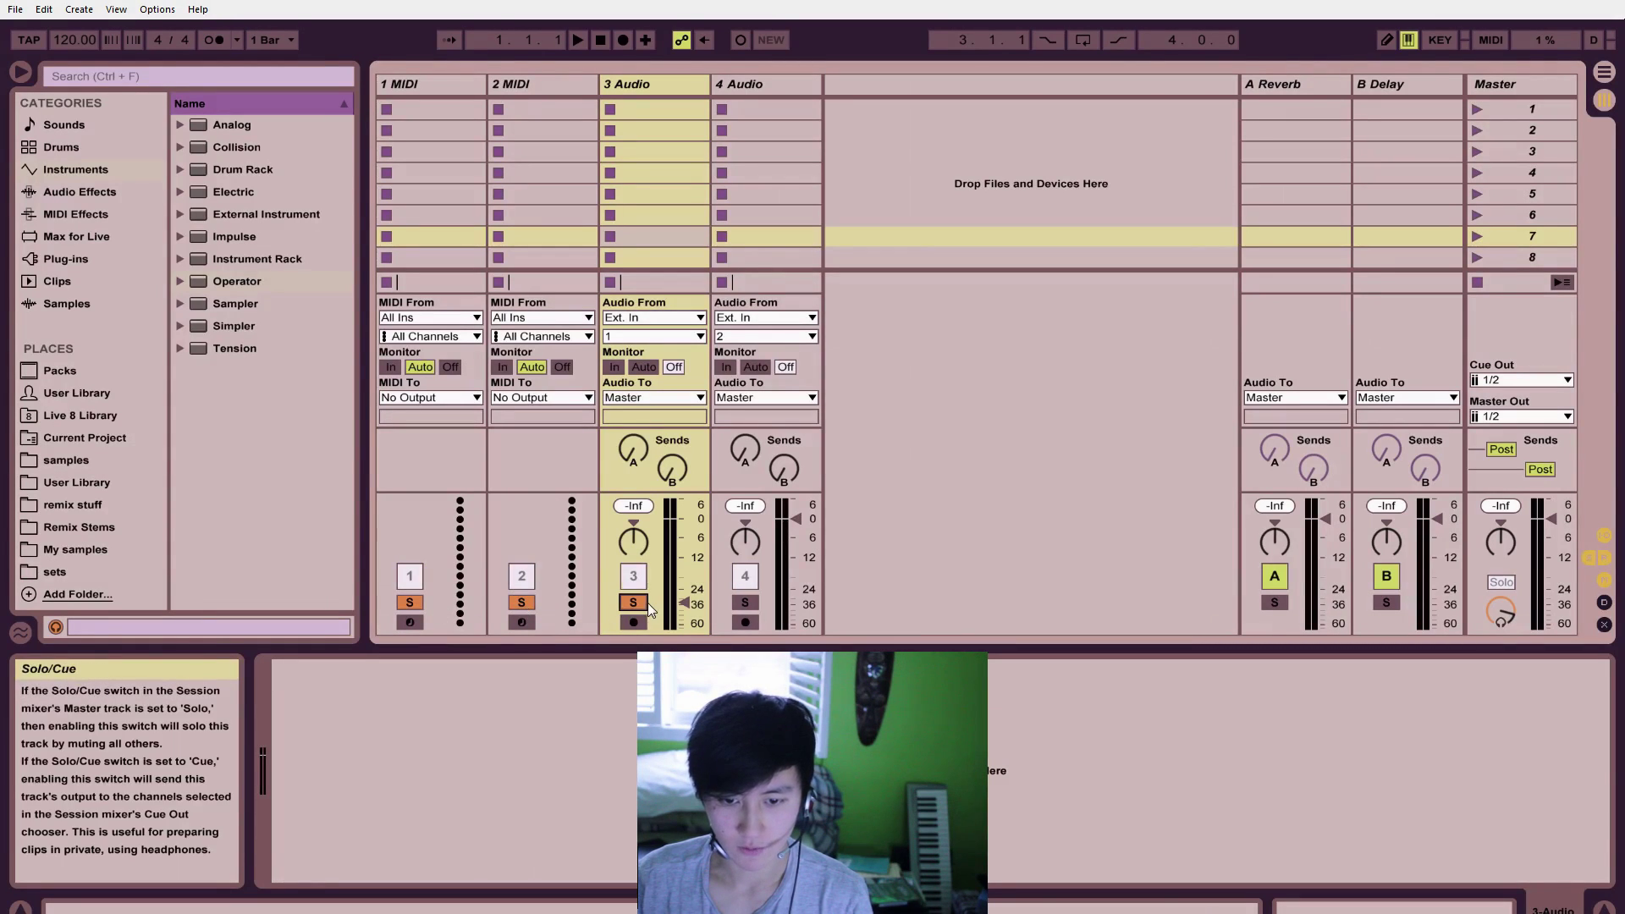
{"action": "left_click", "coordinate": [523, 603]}
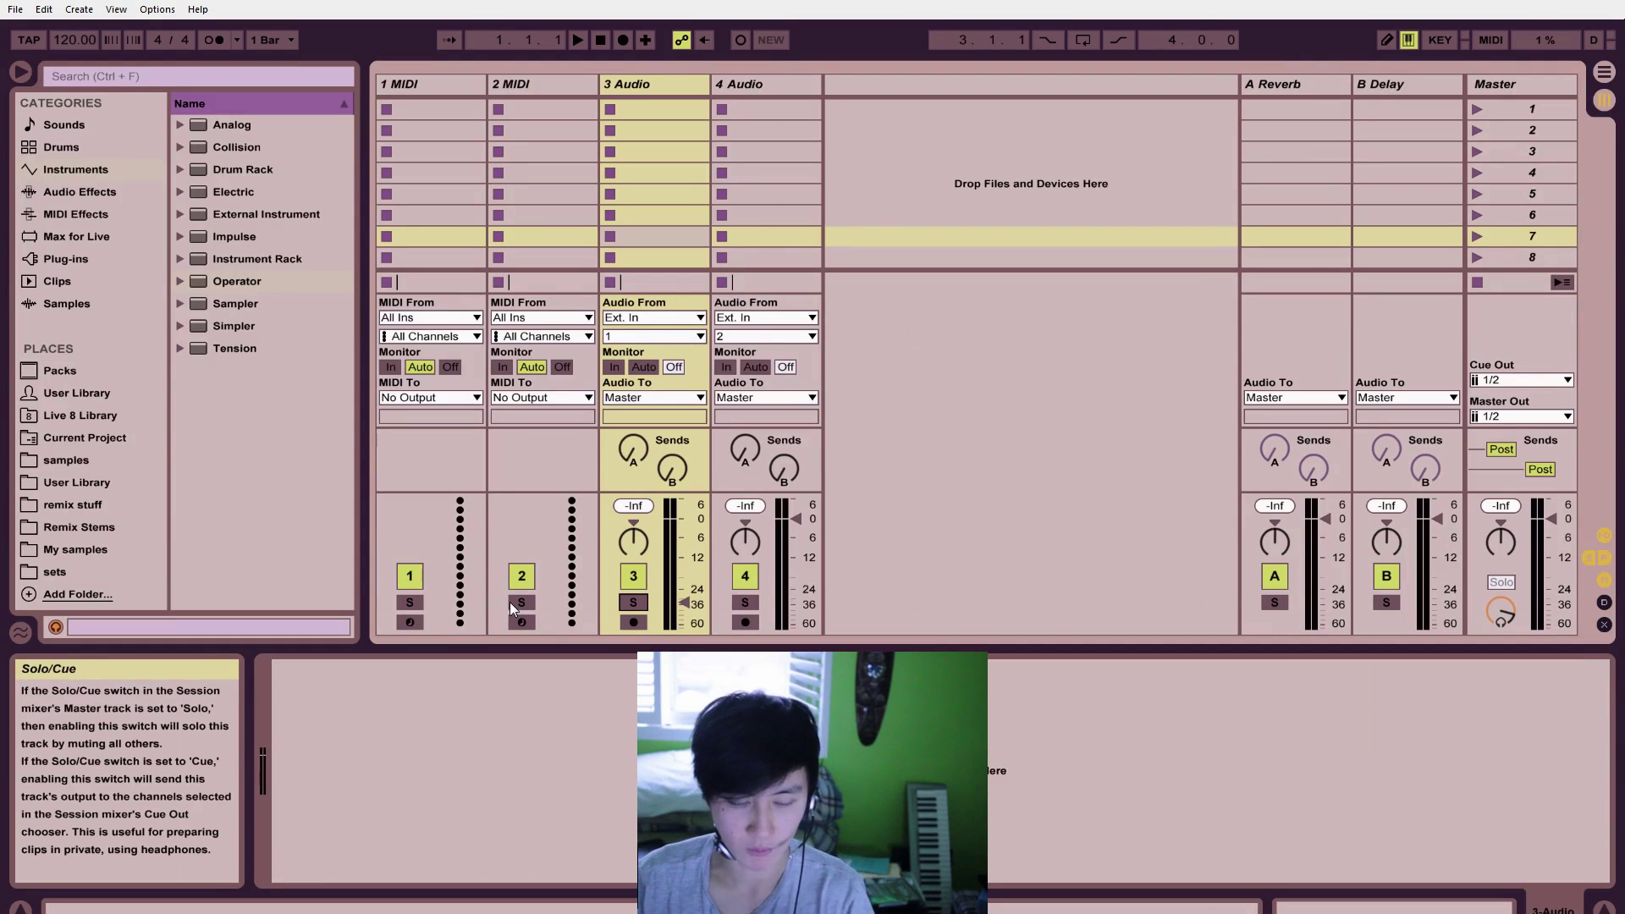
Step: Arm the 1 MIDI track for recording, and toggle its solo on and off
{"action": "left_click", "coordinate": [411, 623]}
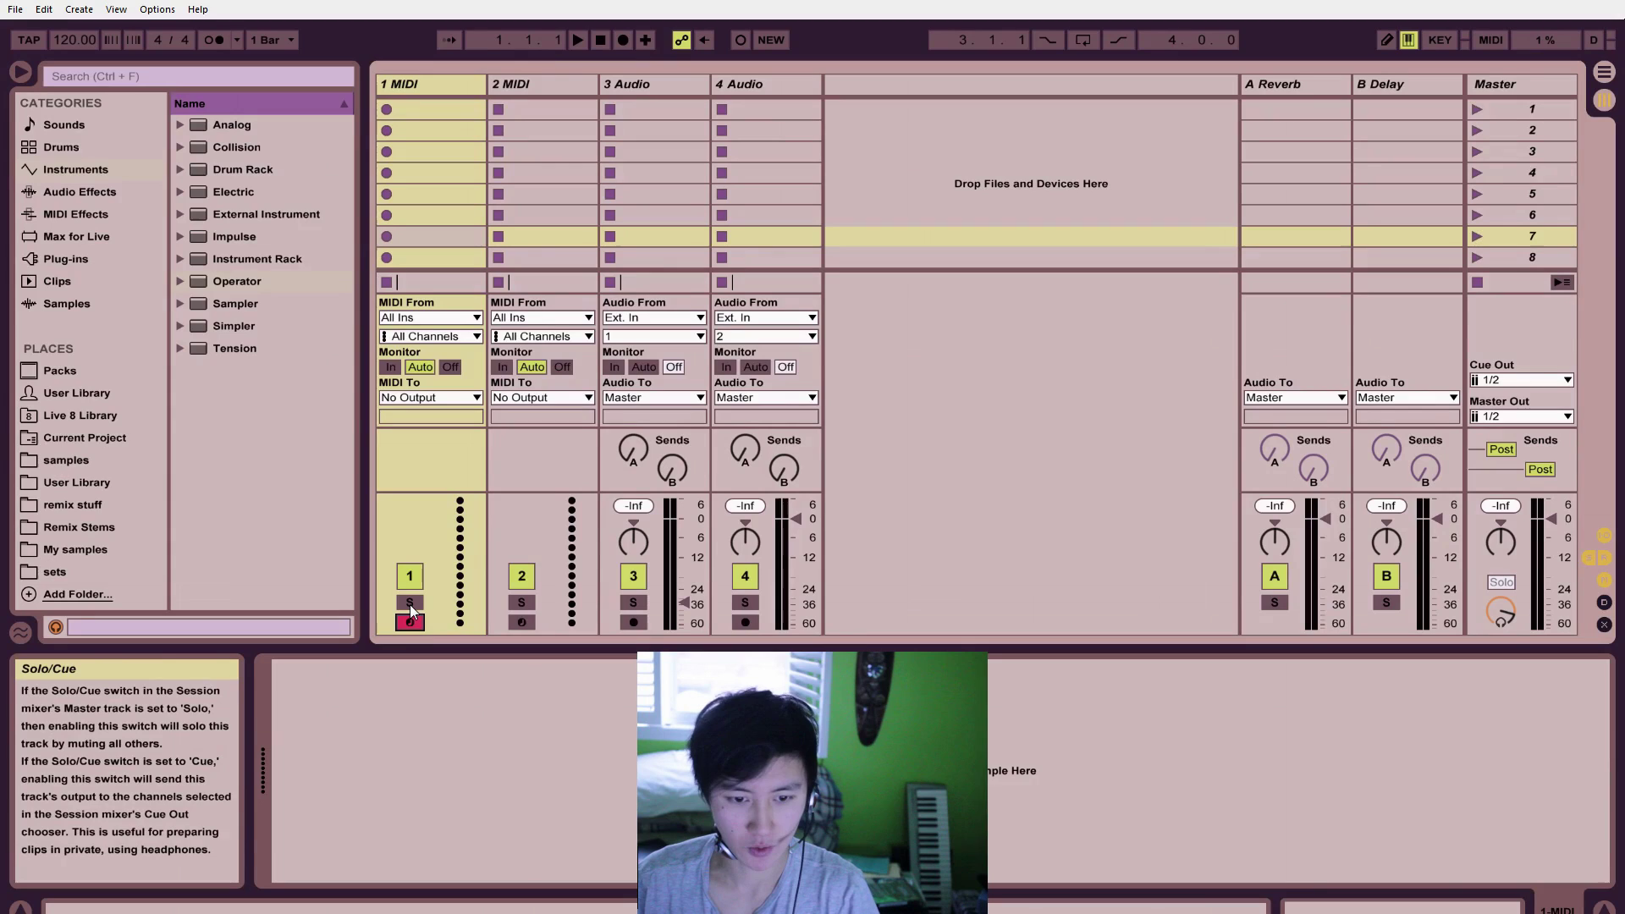
{"action": "left_click", "coordinate": [410, 602]}
{"action": "left_click", "coordinate": [411, 622]}
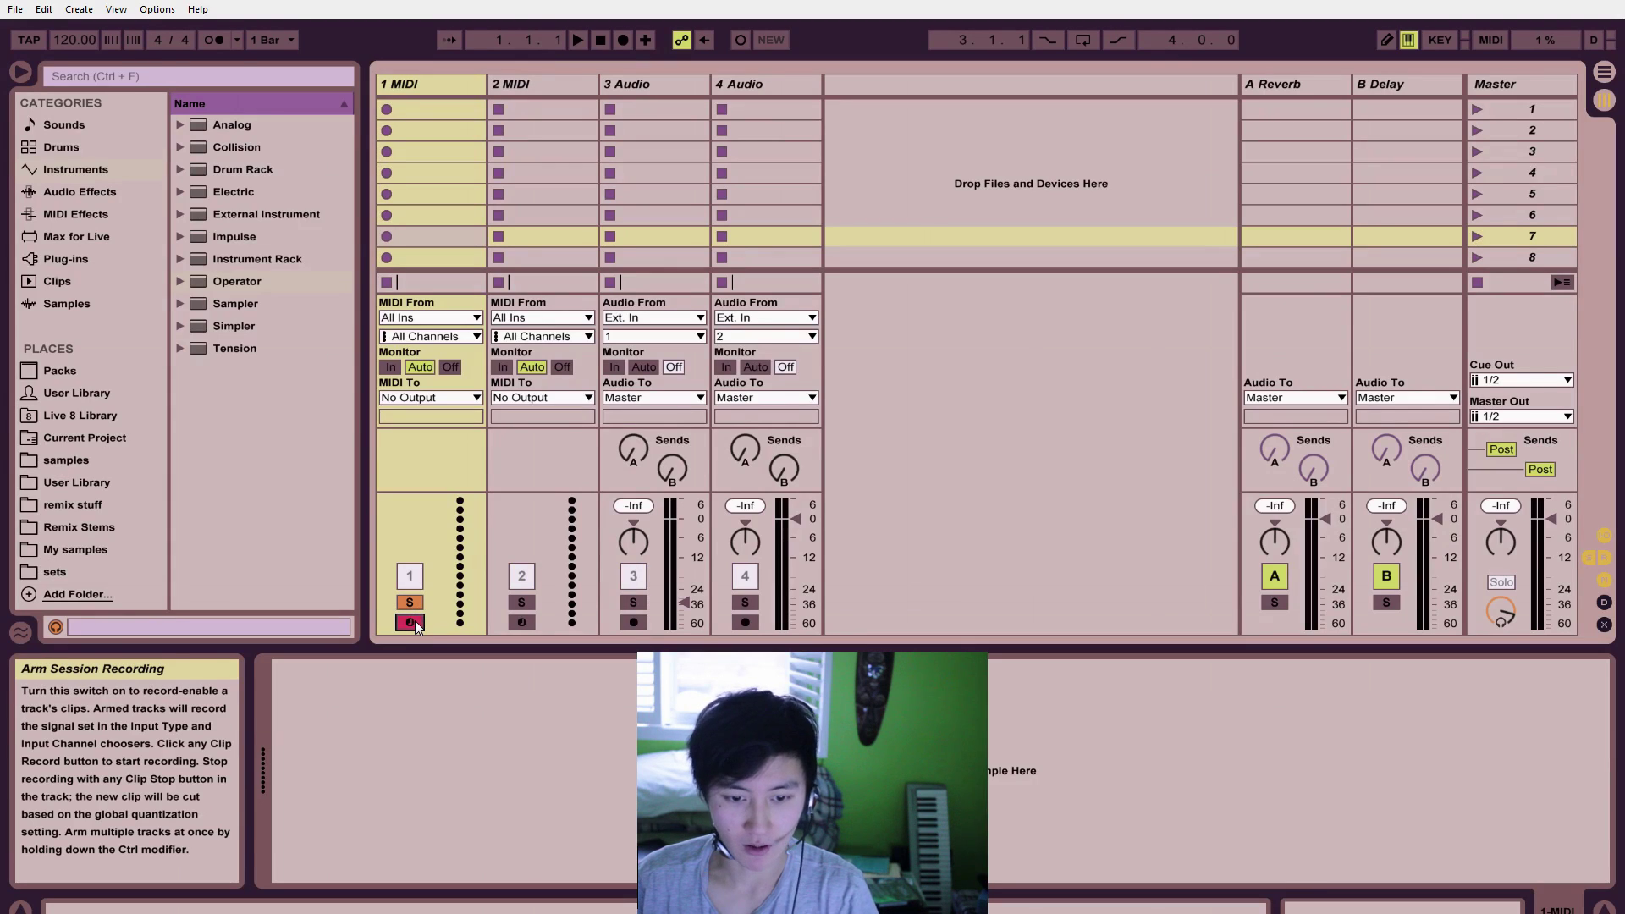
{"action": "left_click", "coordinate": [415, 622]}
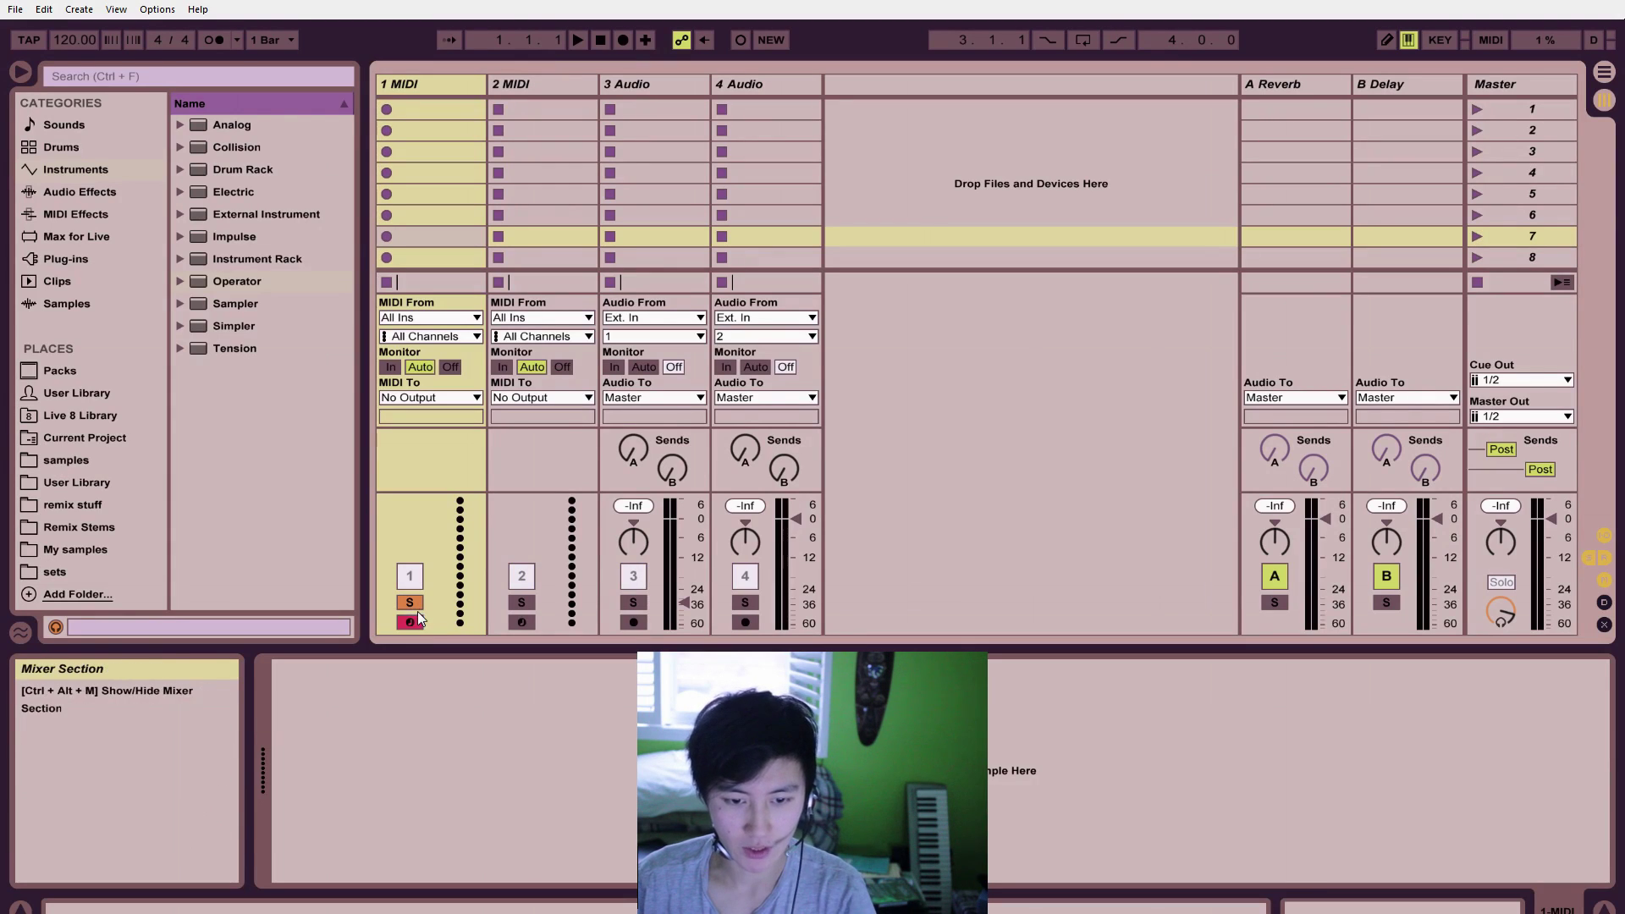
{"action": "left_click", "coordinate": [417, 606]}
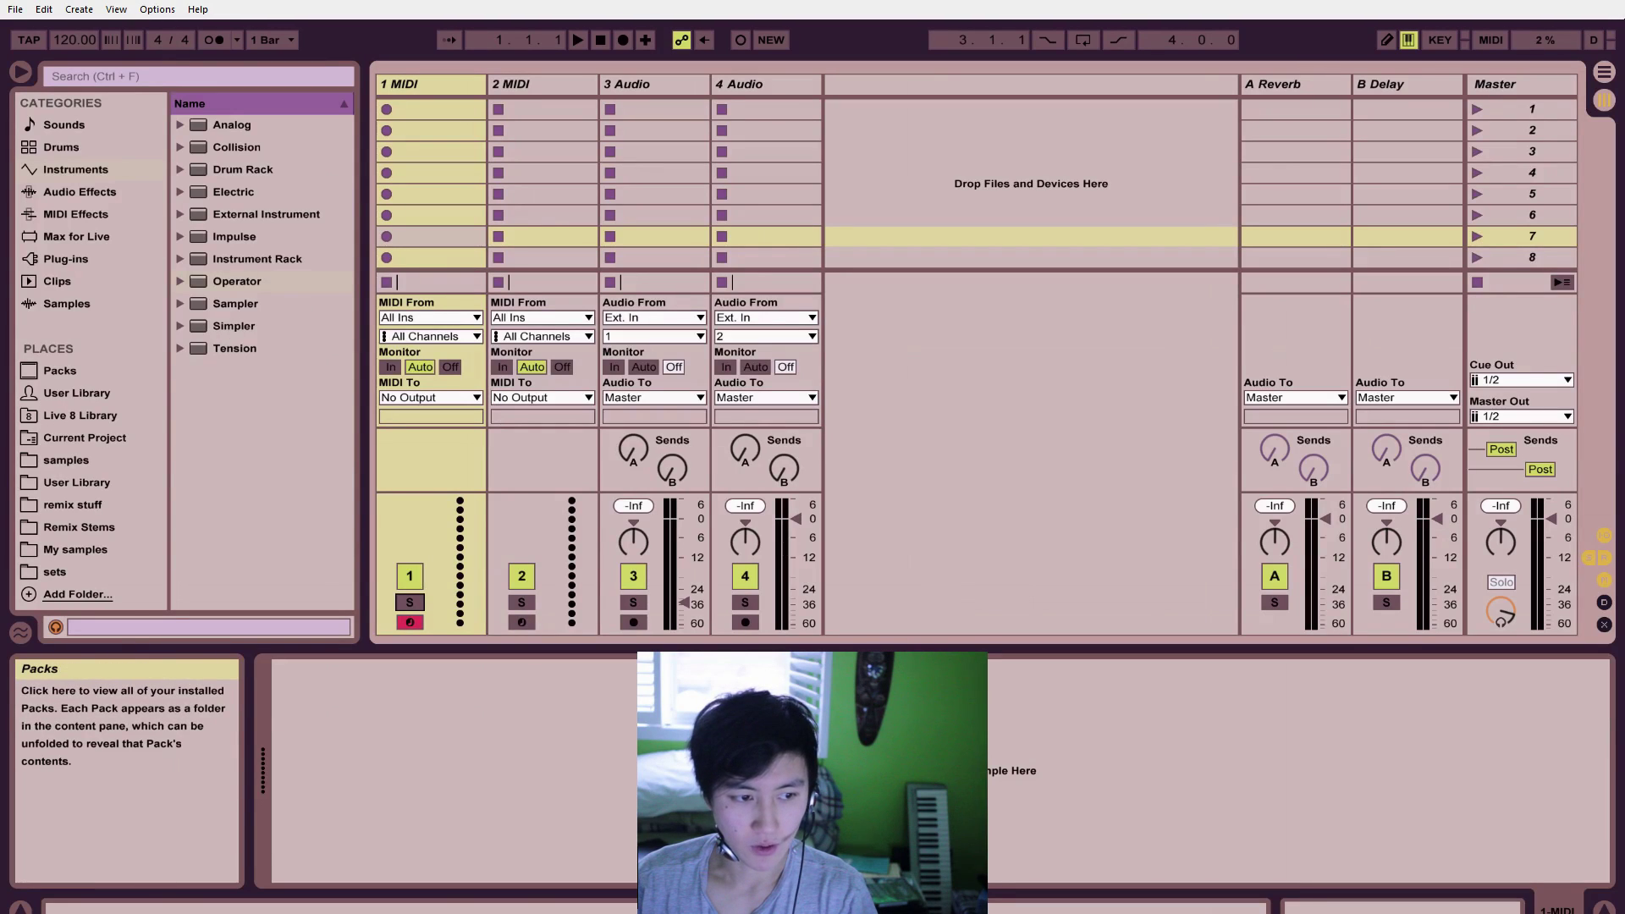
Step: Load the Operator instrument onto the armed 1 MIDI track and lower that track's volume to about -6 dB
{"action": "left_click", "coordinate": [89, 172]}
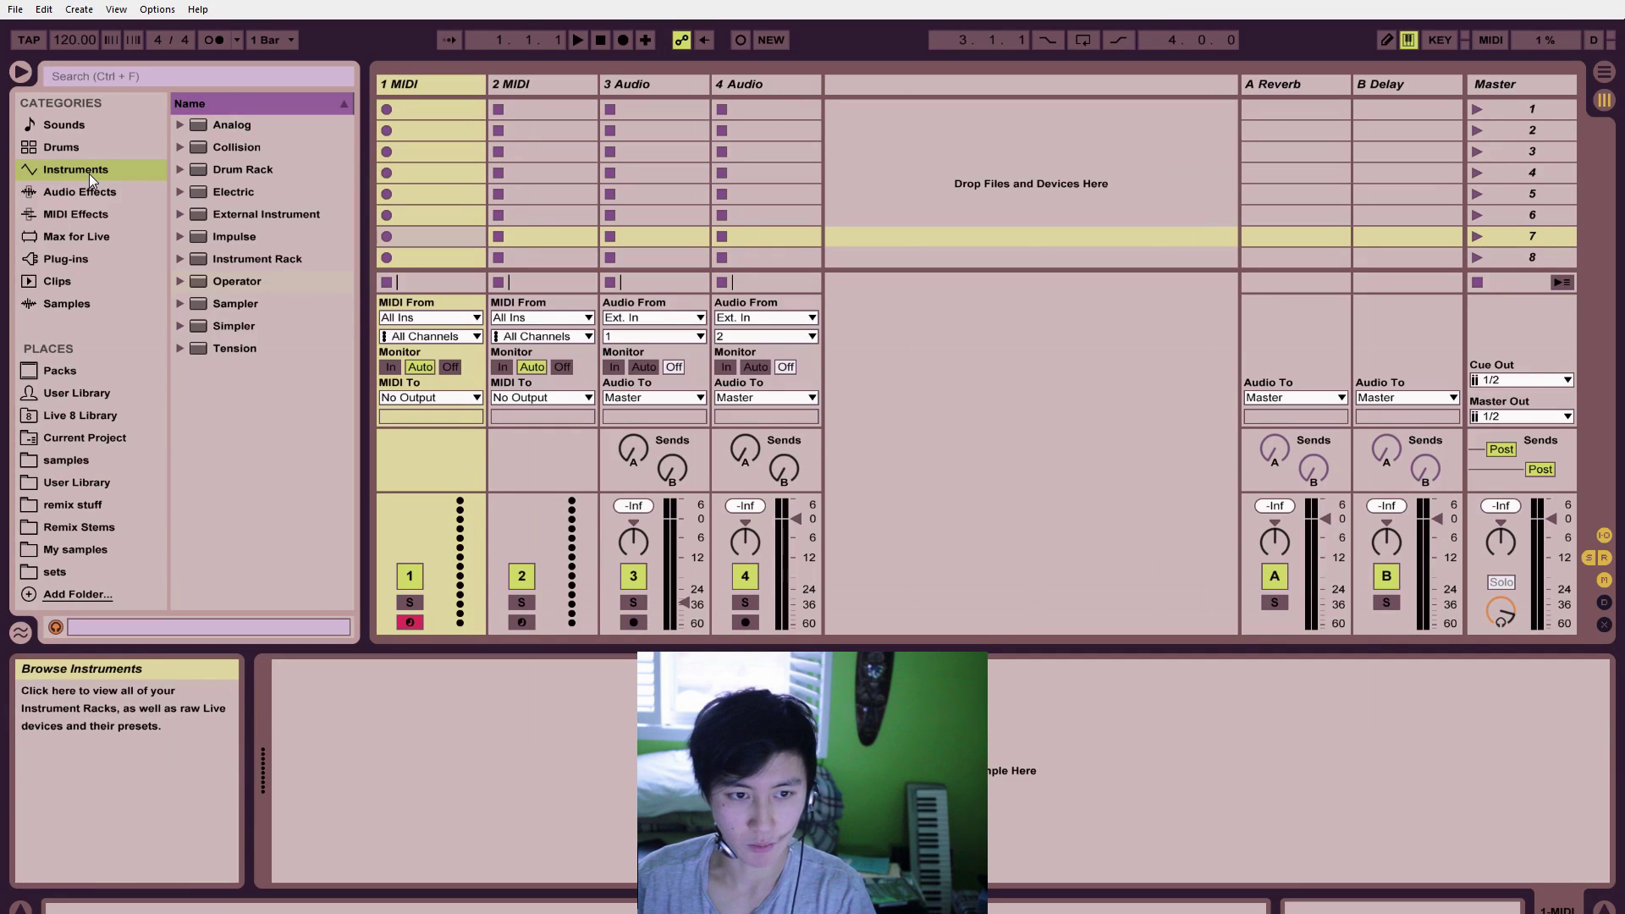
{"action": "double_click", "coordinate": [216, 281]}
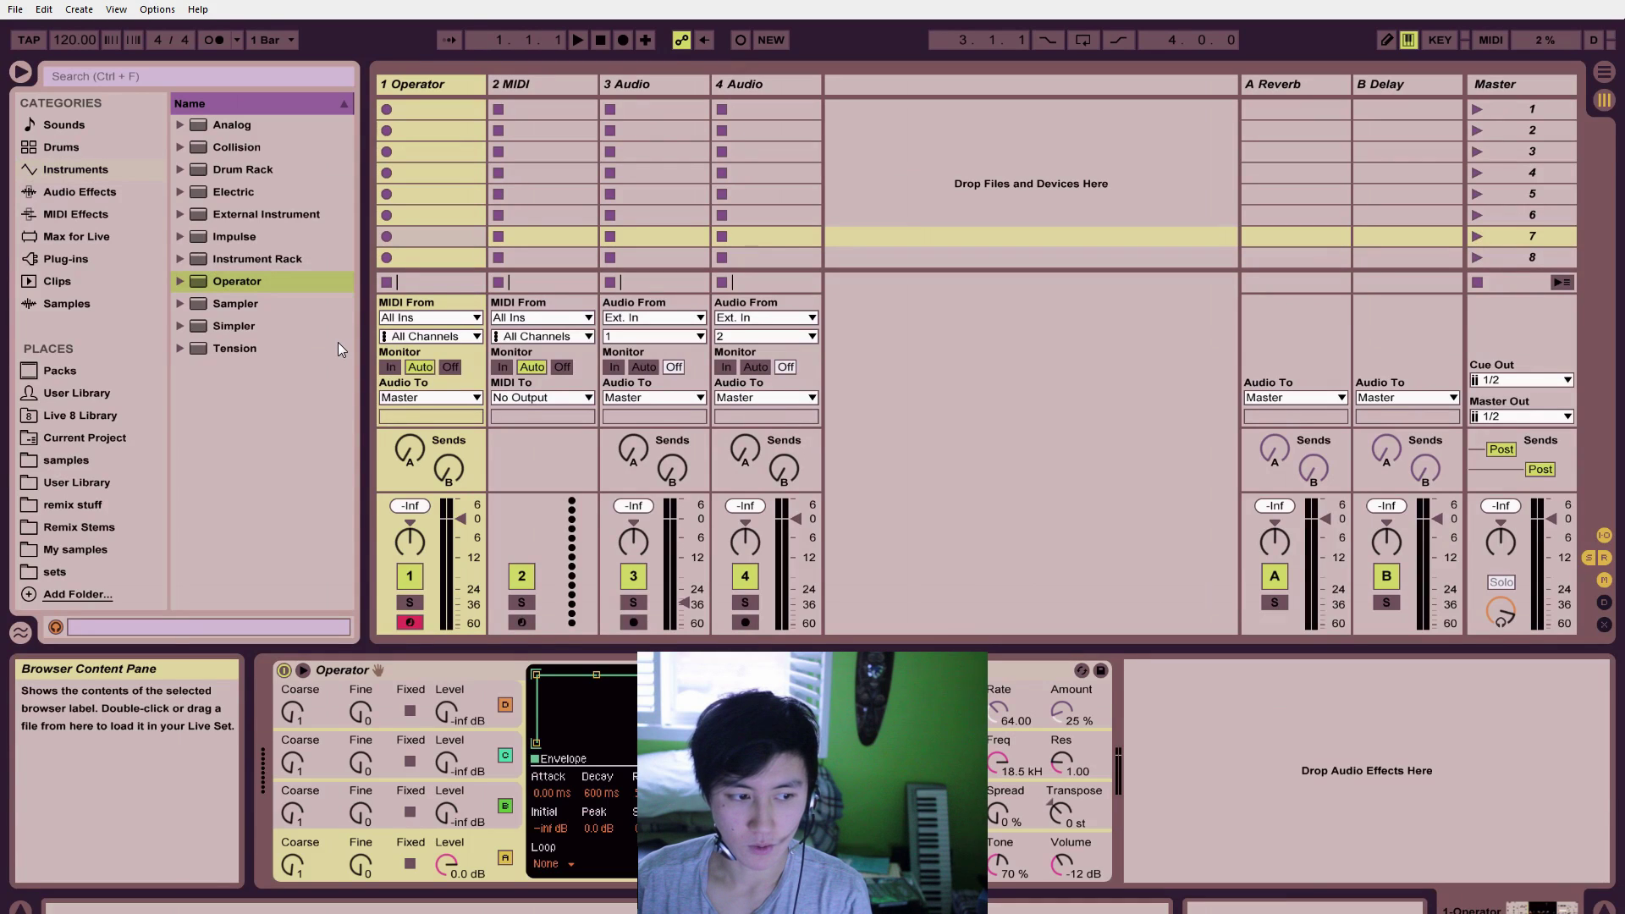
{"action": "left_click", "coordinate": [419, 618]}
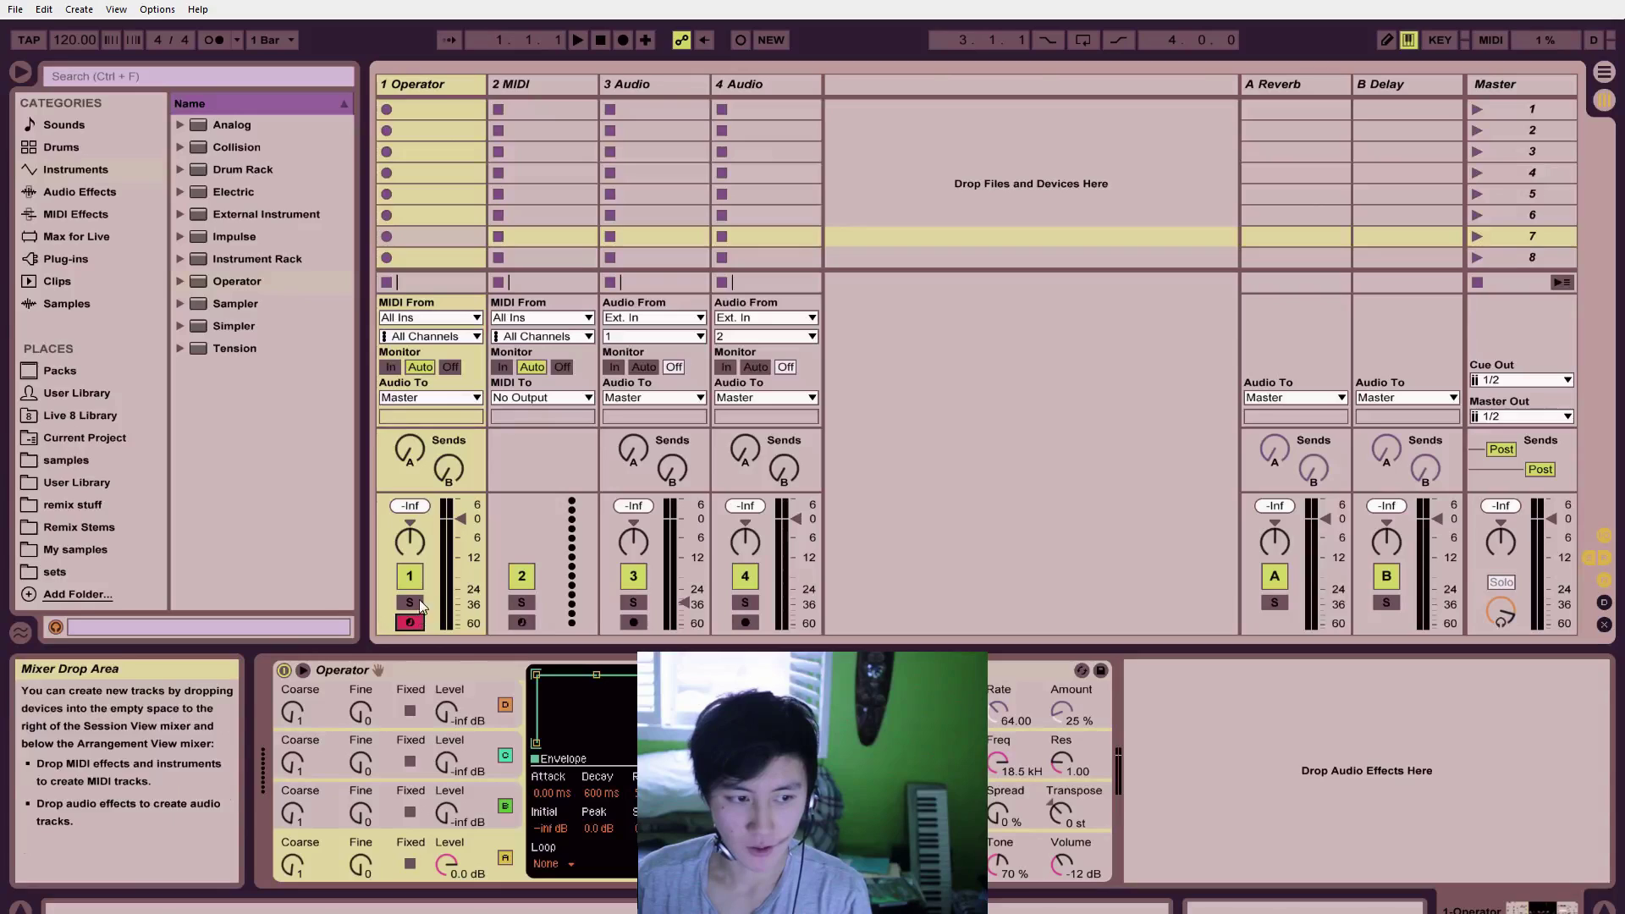
{"action": "left_click_drag", "start_coordinate": [464, 514], "coordinate": [463, 538]}
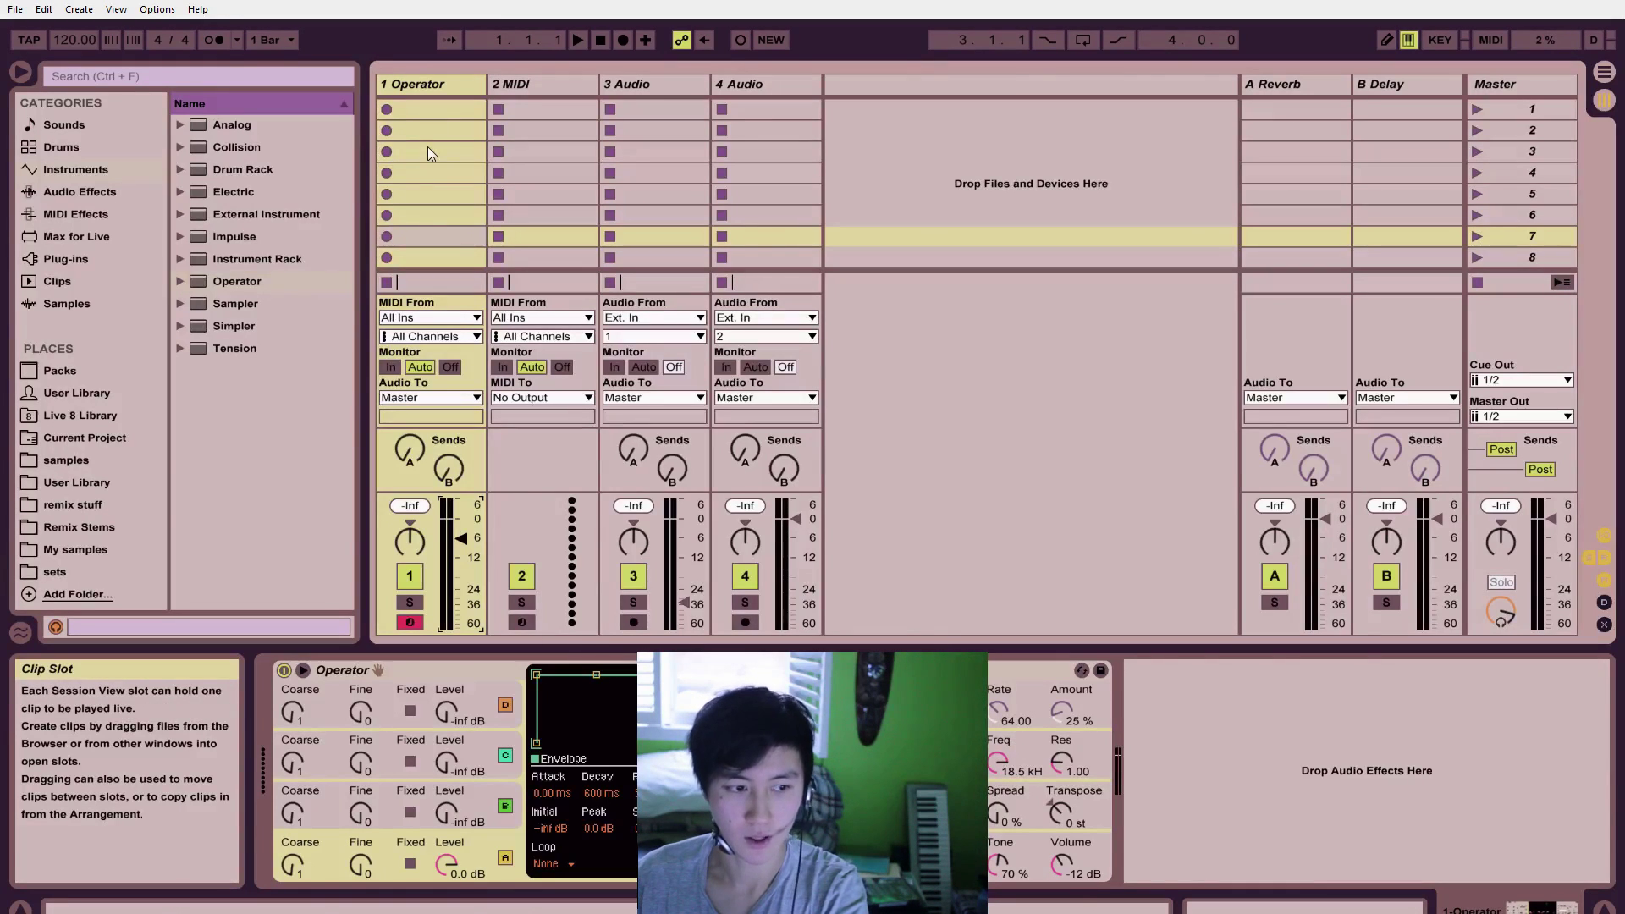
Step: Disarm and re-arm the 1 Operator track for recording, and set its volume to about -4.8 dB
{"action": "left_click", "coordinate": [434, 88]}
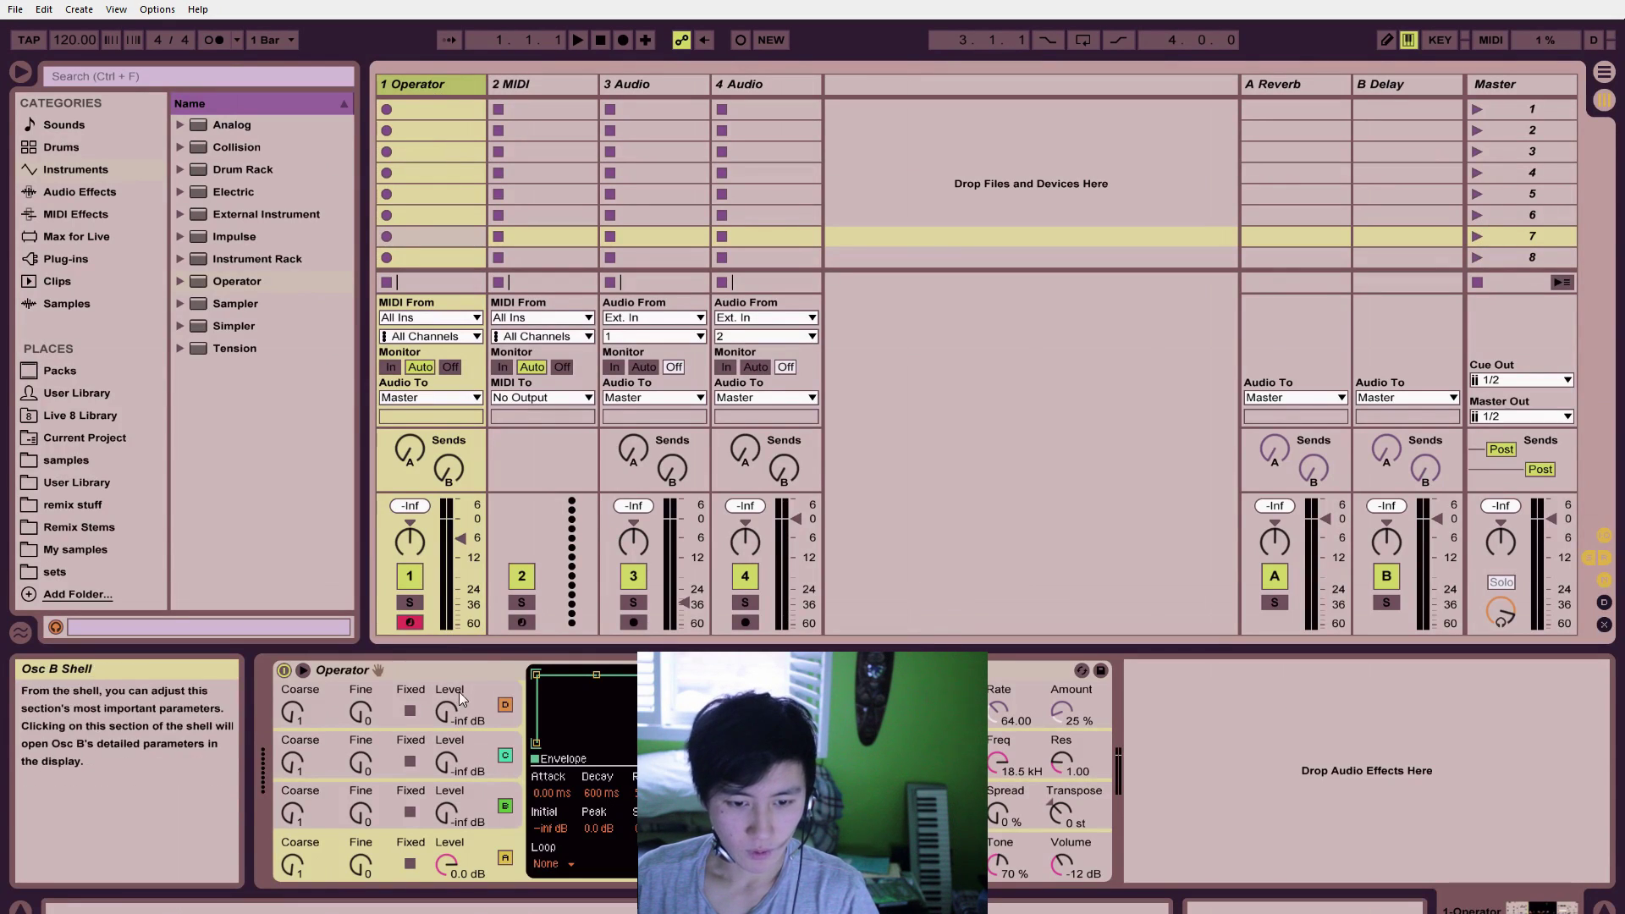
{"action": "left_click", "coordinate": [470, 667]}
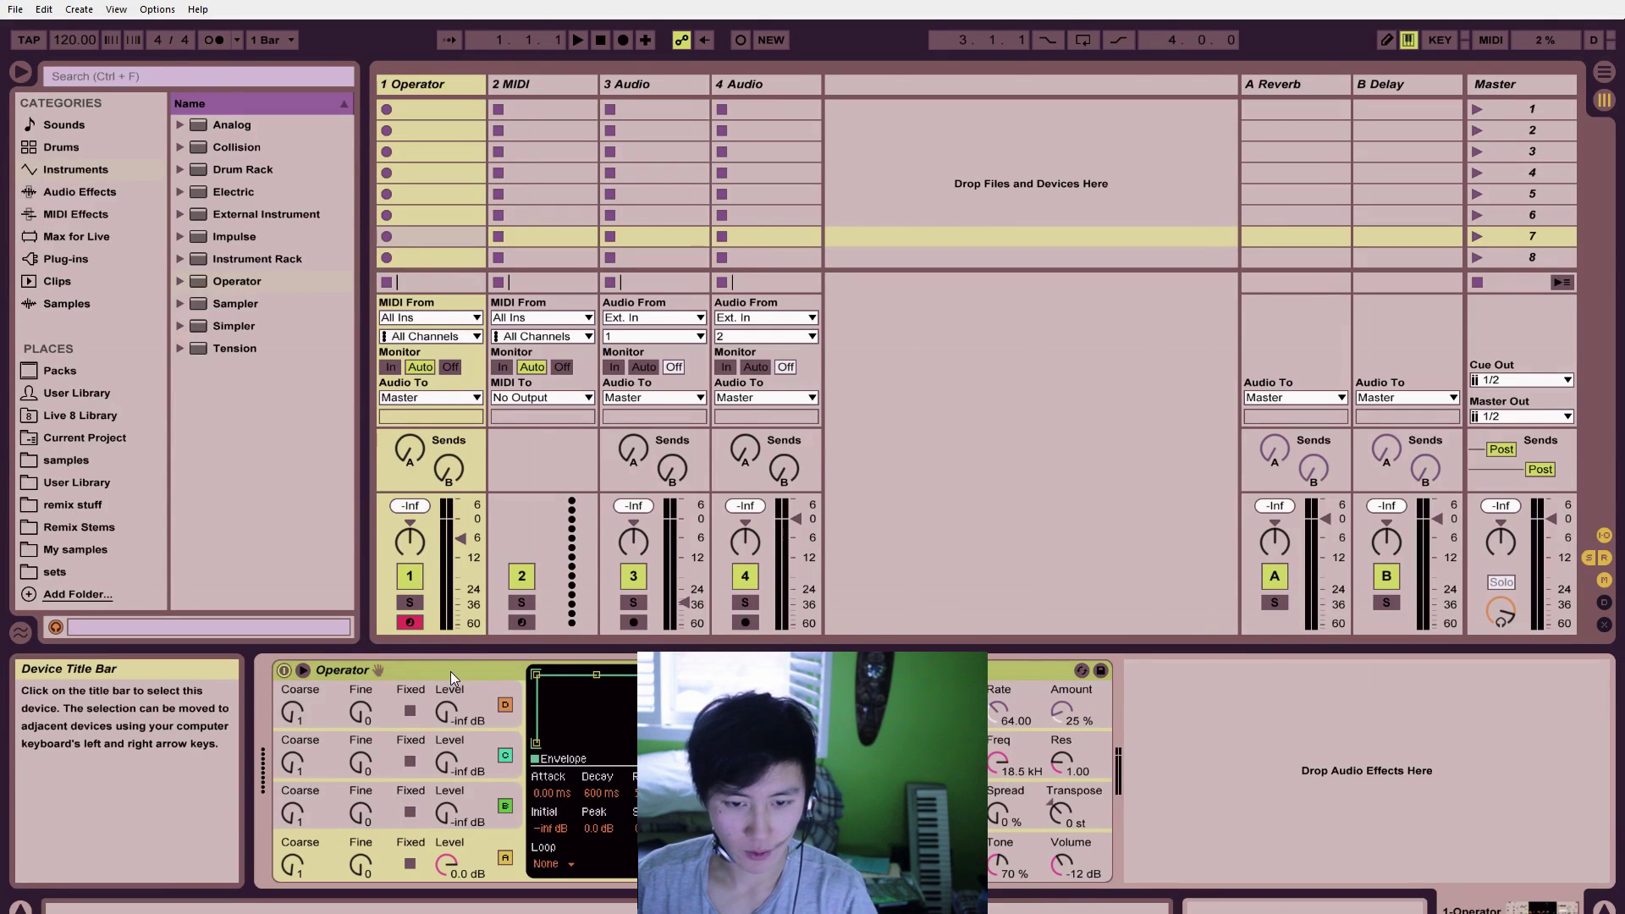
{"action": "left_click", "coordinate": [408, 622]}
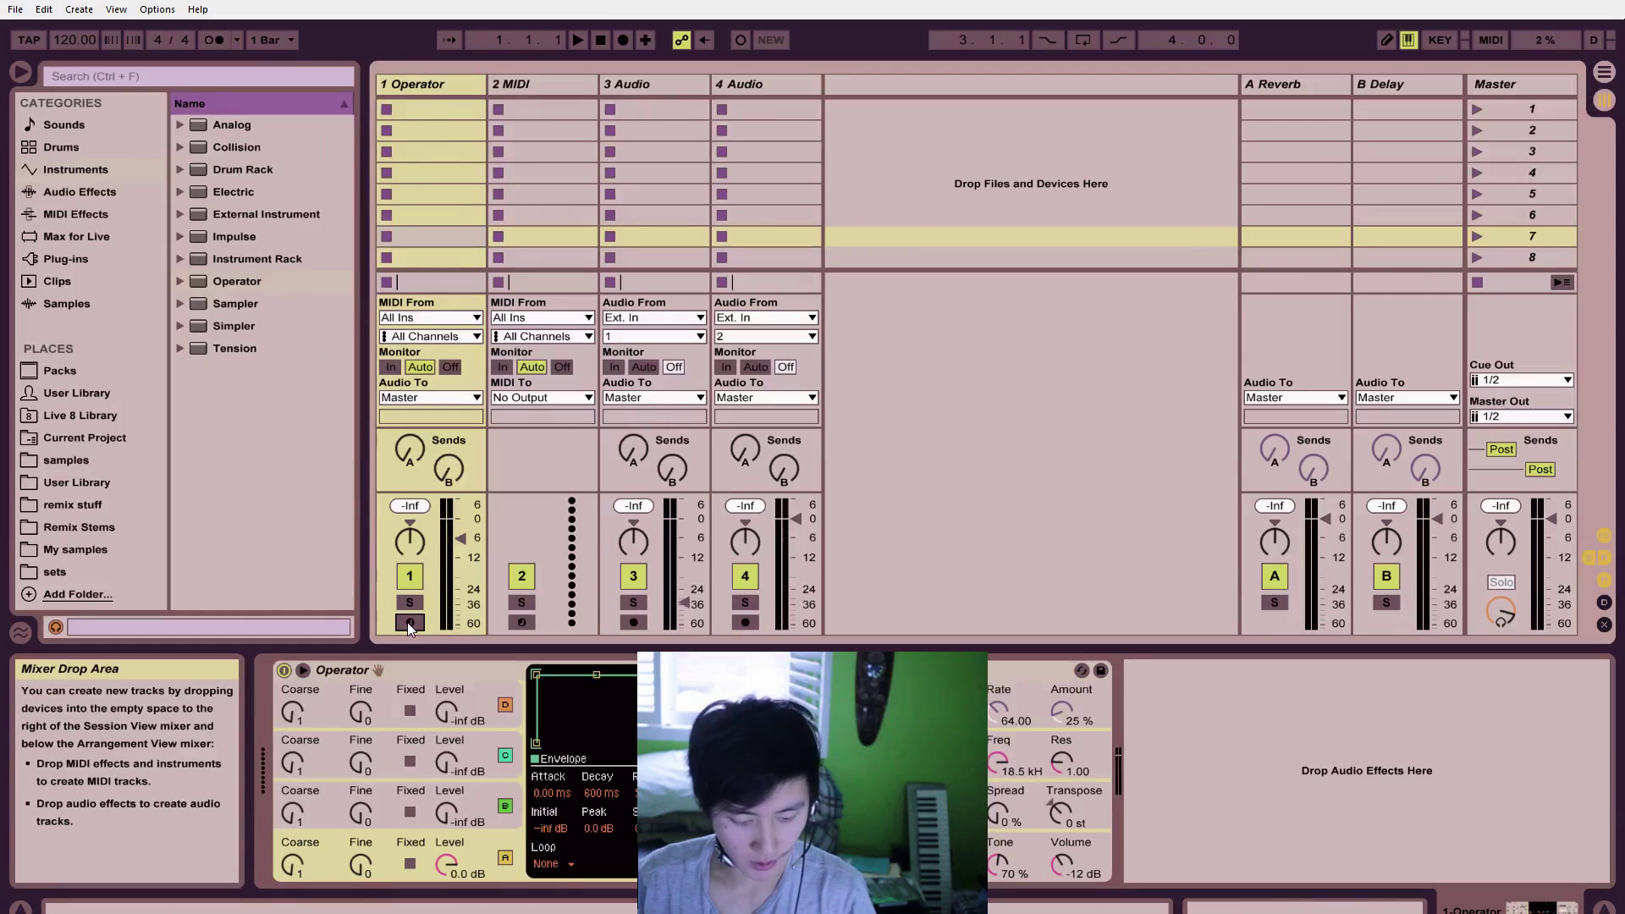
{"action": "left_click", "coordinate": [411, 624]}
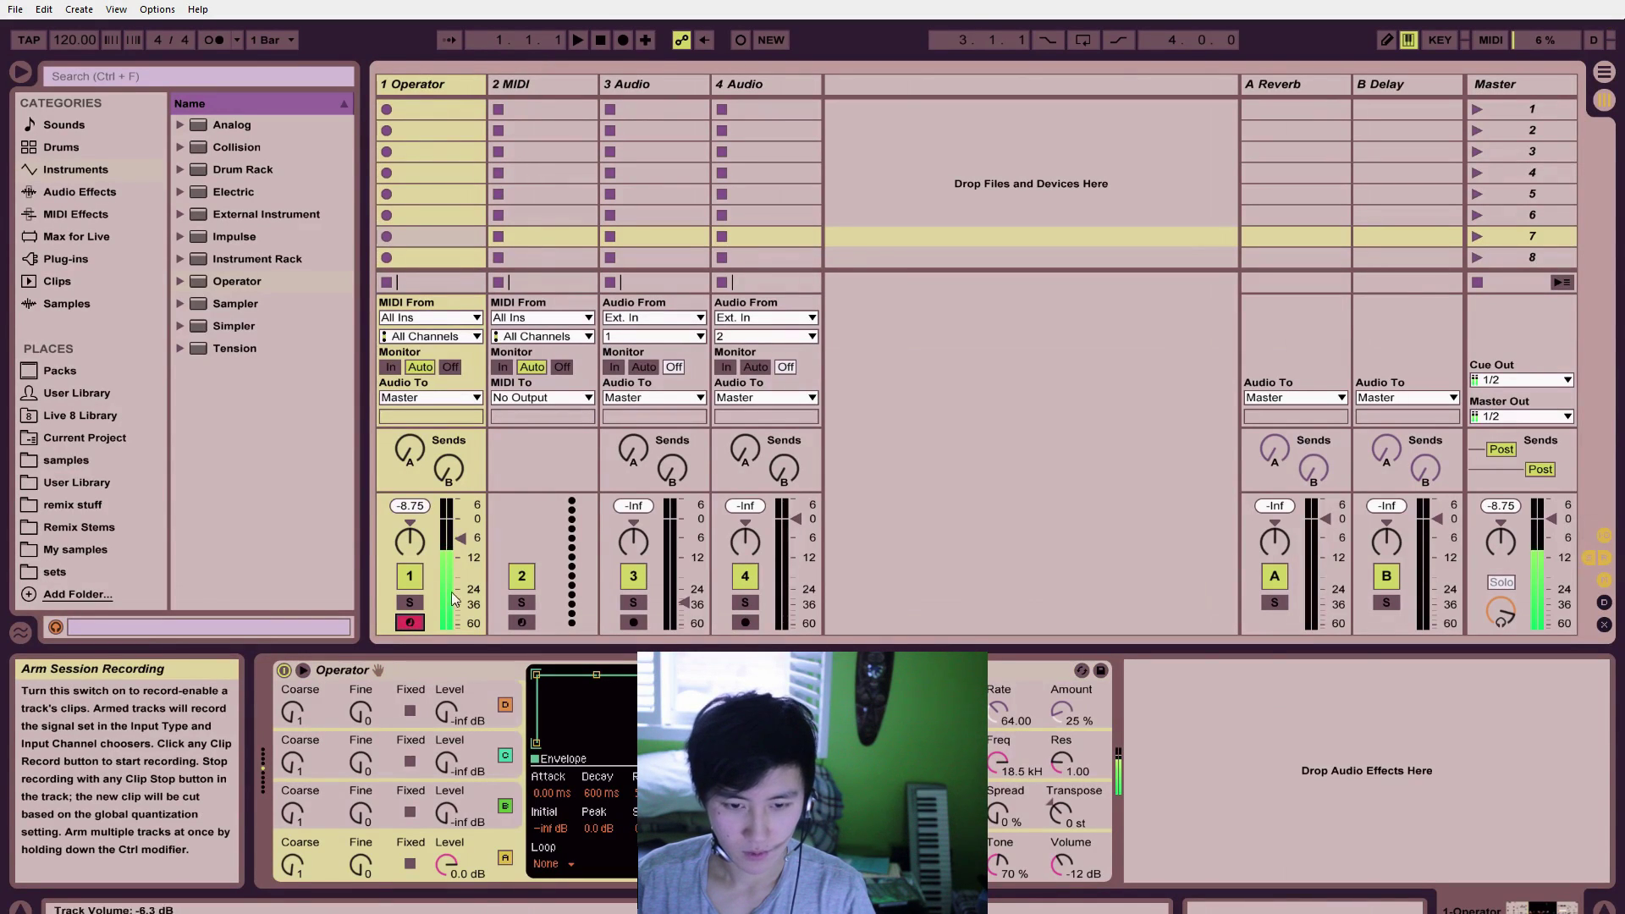
{"action": "left_click_drag", "start_coordinate": [465, 540], "coordinate": [465, 536]}
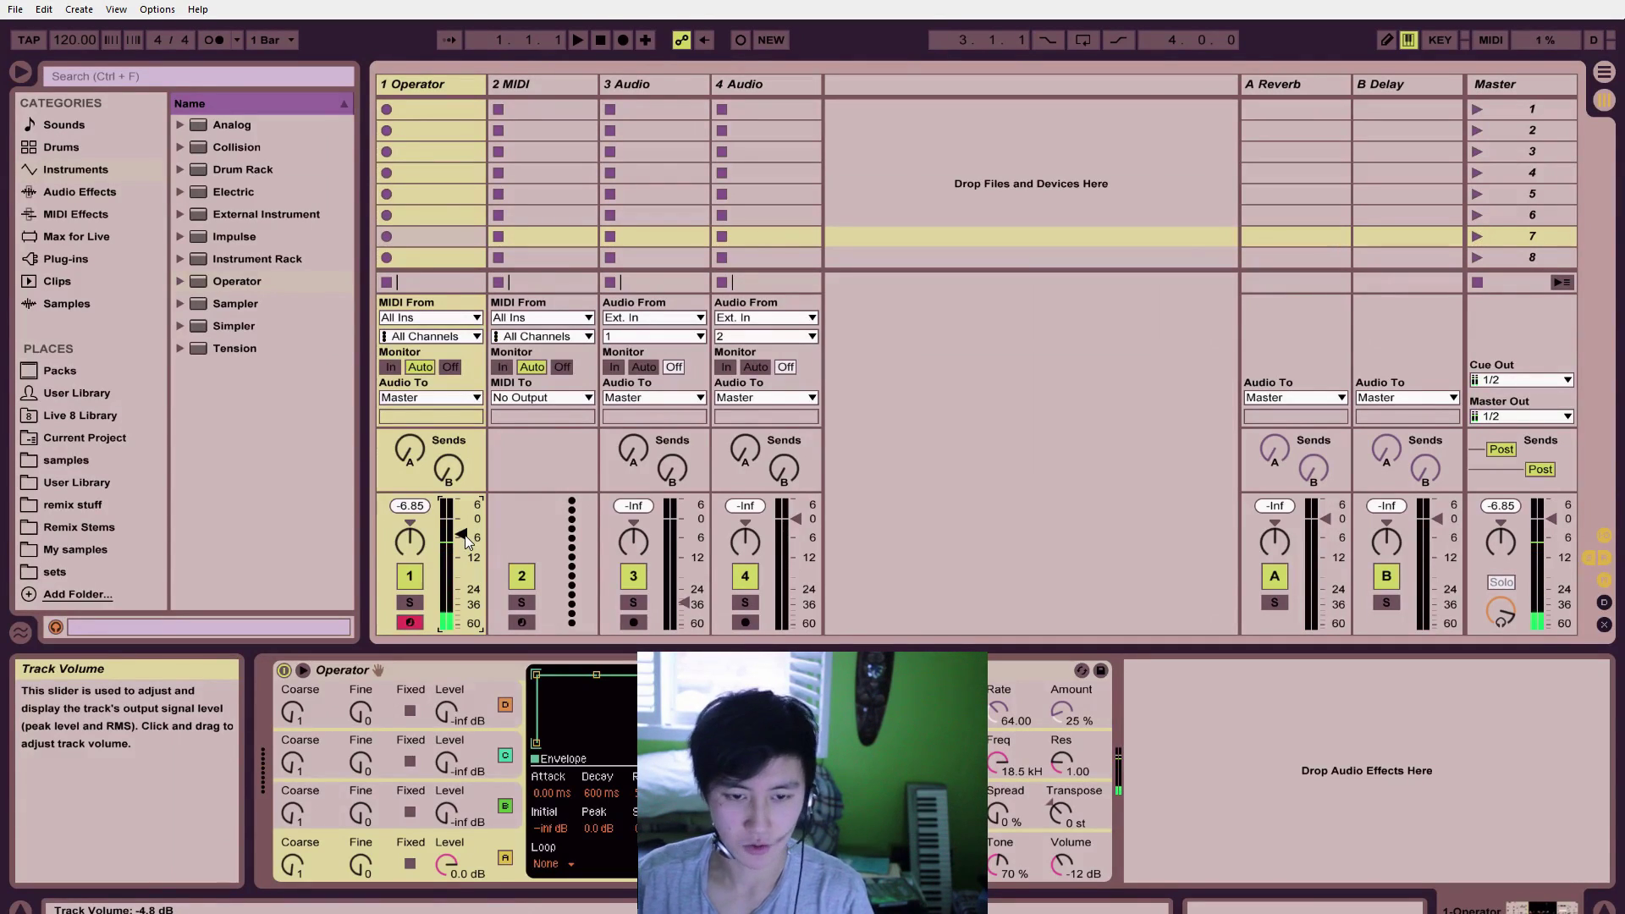
Step: Browse Operator's preset folders and load the Bright Tines preset from Piano & Keys onto the armed track
{"action": "left_click", "coordinate": [180, 282]}
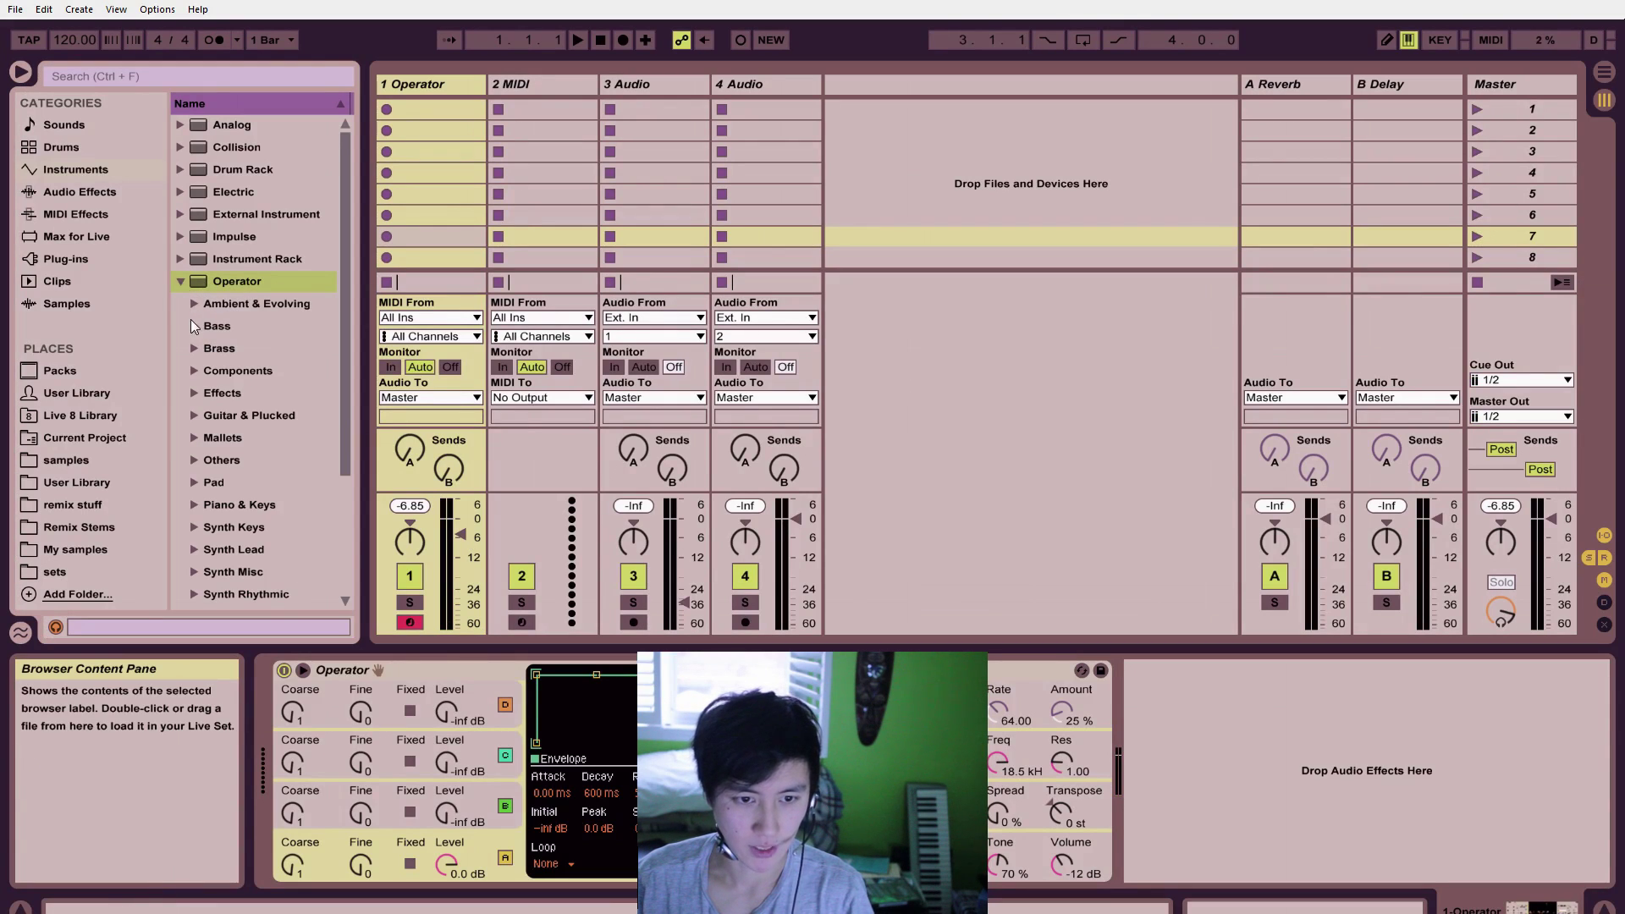
{"action": "scroll", "coordinate": [203, 418], "scroll_direction": "down", "scroll_amount": 4}
{"action": "scroll", "coordinate": [255, 364], "scroll_direction": "up", "scroll_amount": 2}
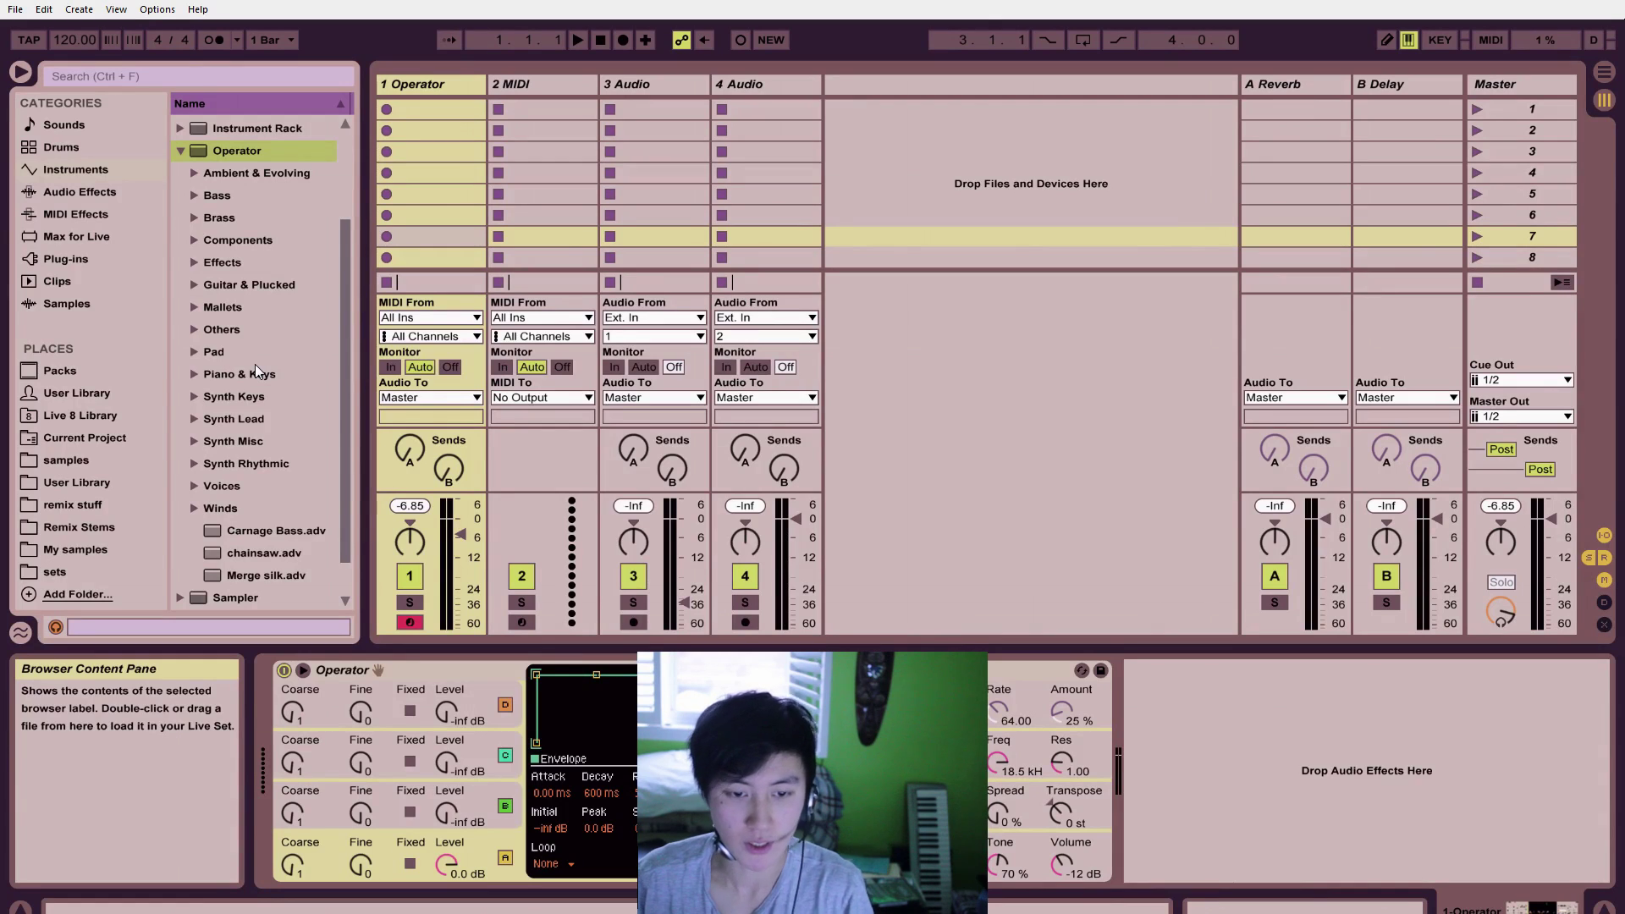
{"action": "left_click", "coordinate": [192, 352]}
{"action": "left_click", "coordinate": [192, 351]}
{"action": "left_click", "coordinate": [194, 373]}
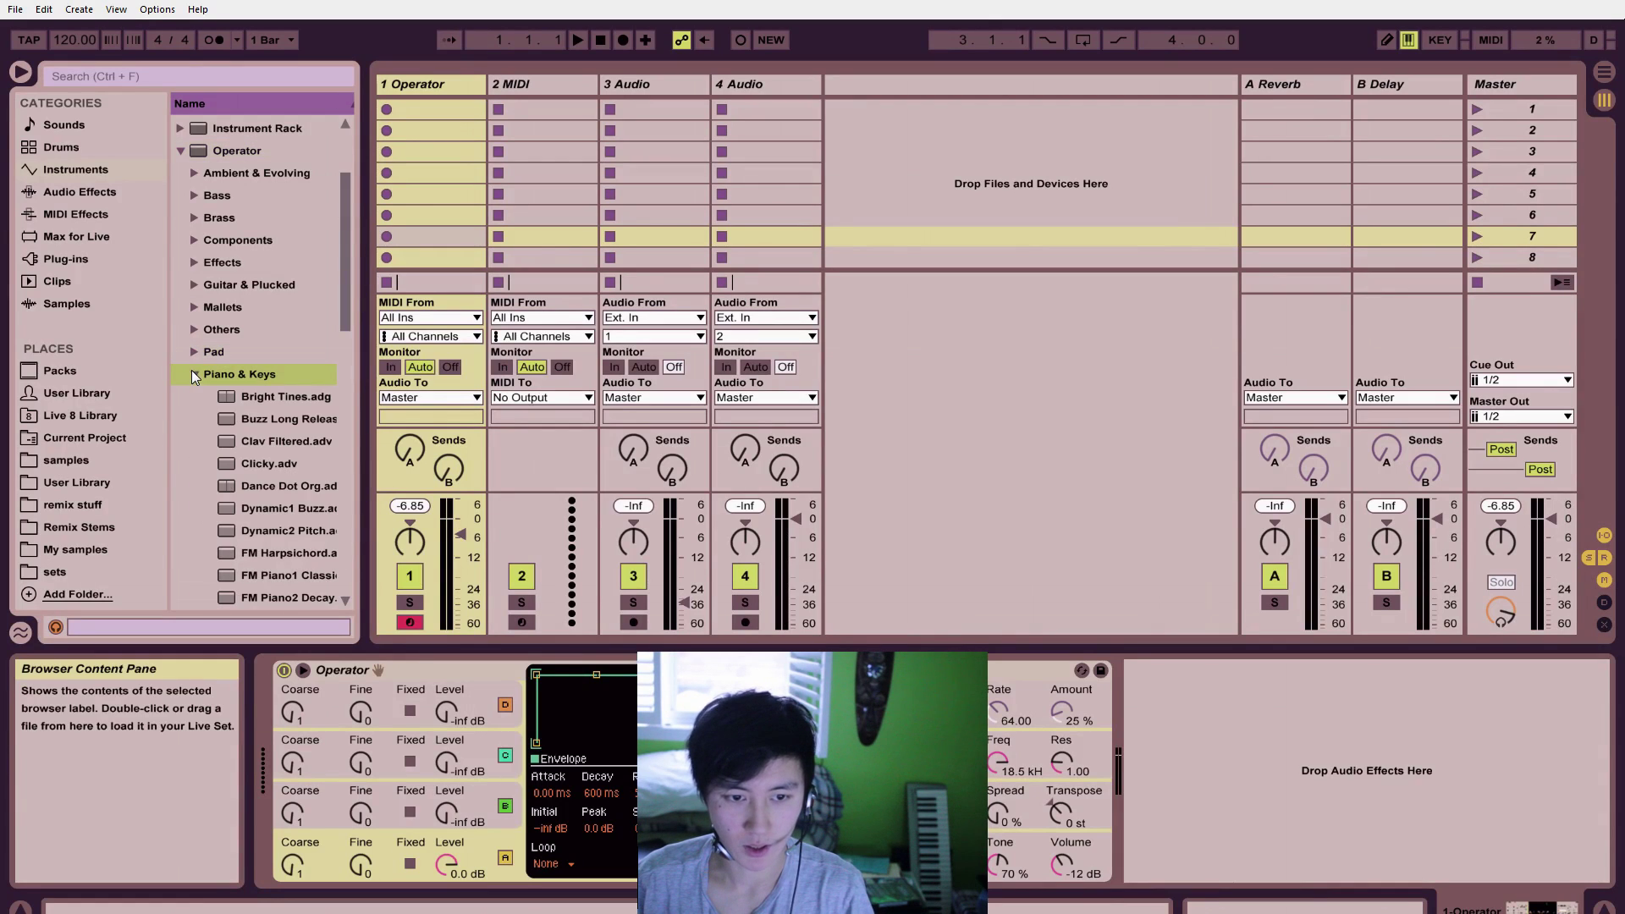
{"action": "left_click", "coordinate": [247, 398]}
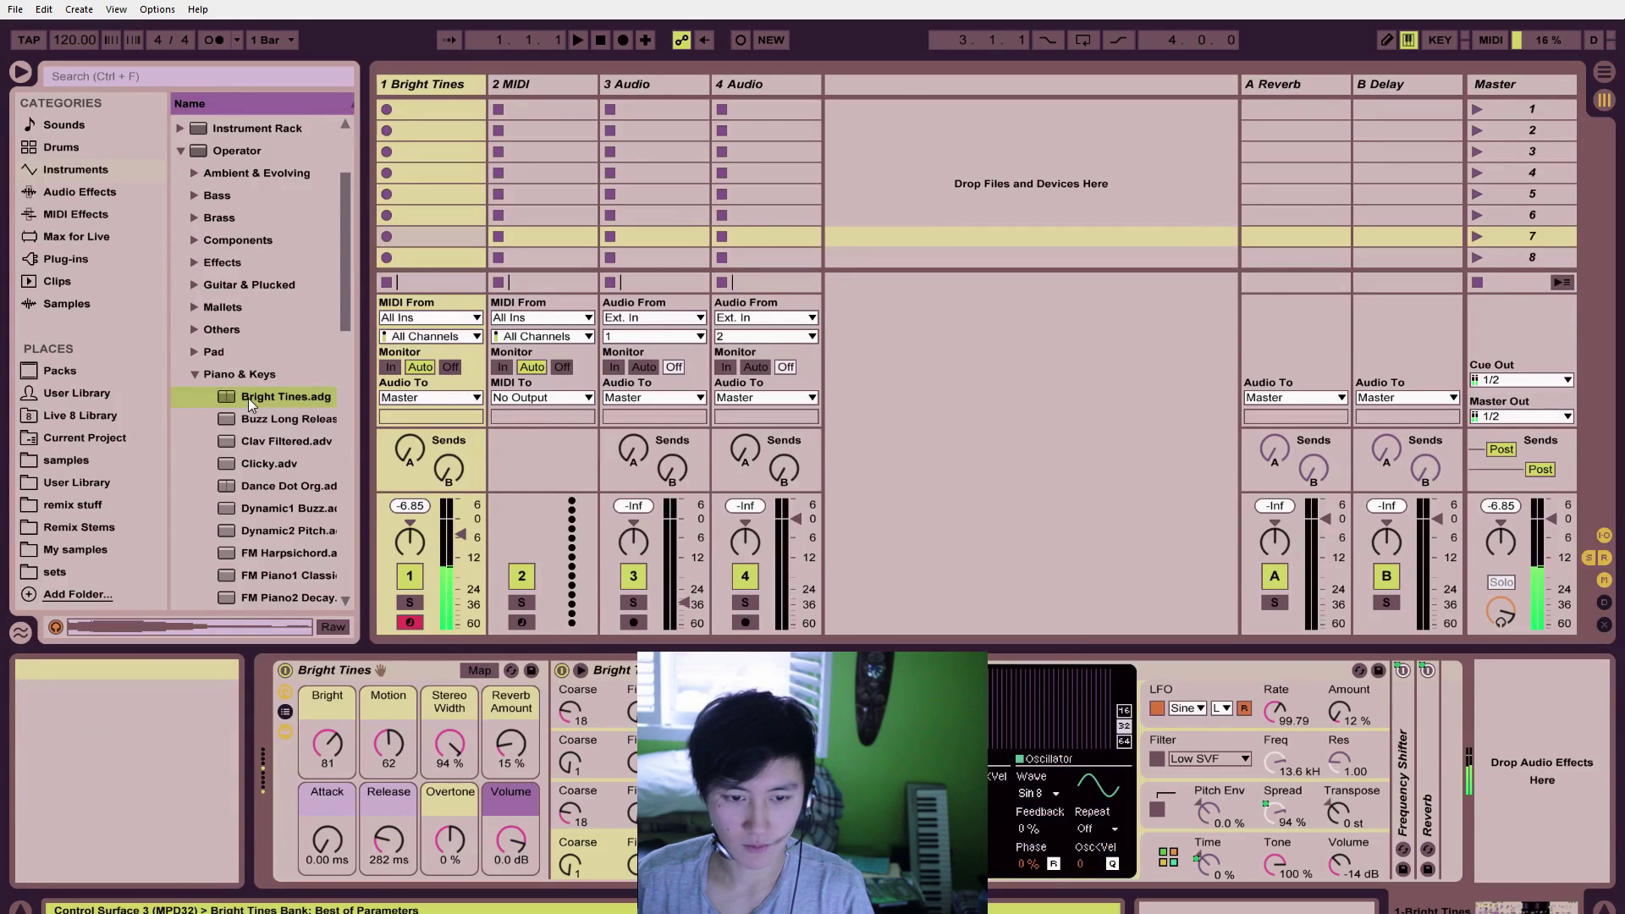
Step: Replace the Bright Tines preset with the default Operator instrument and set its Spread to 24 %
{"action": "double_click", "coordinate": [224, 150]}
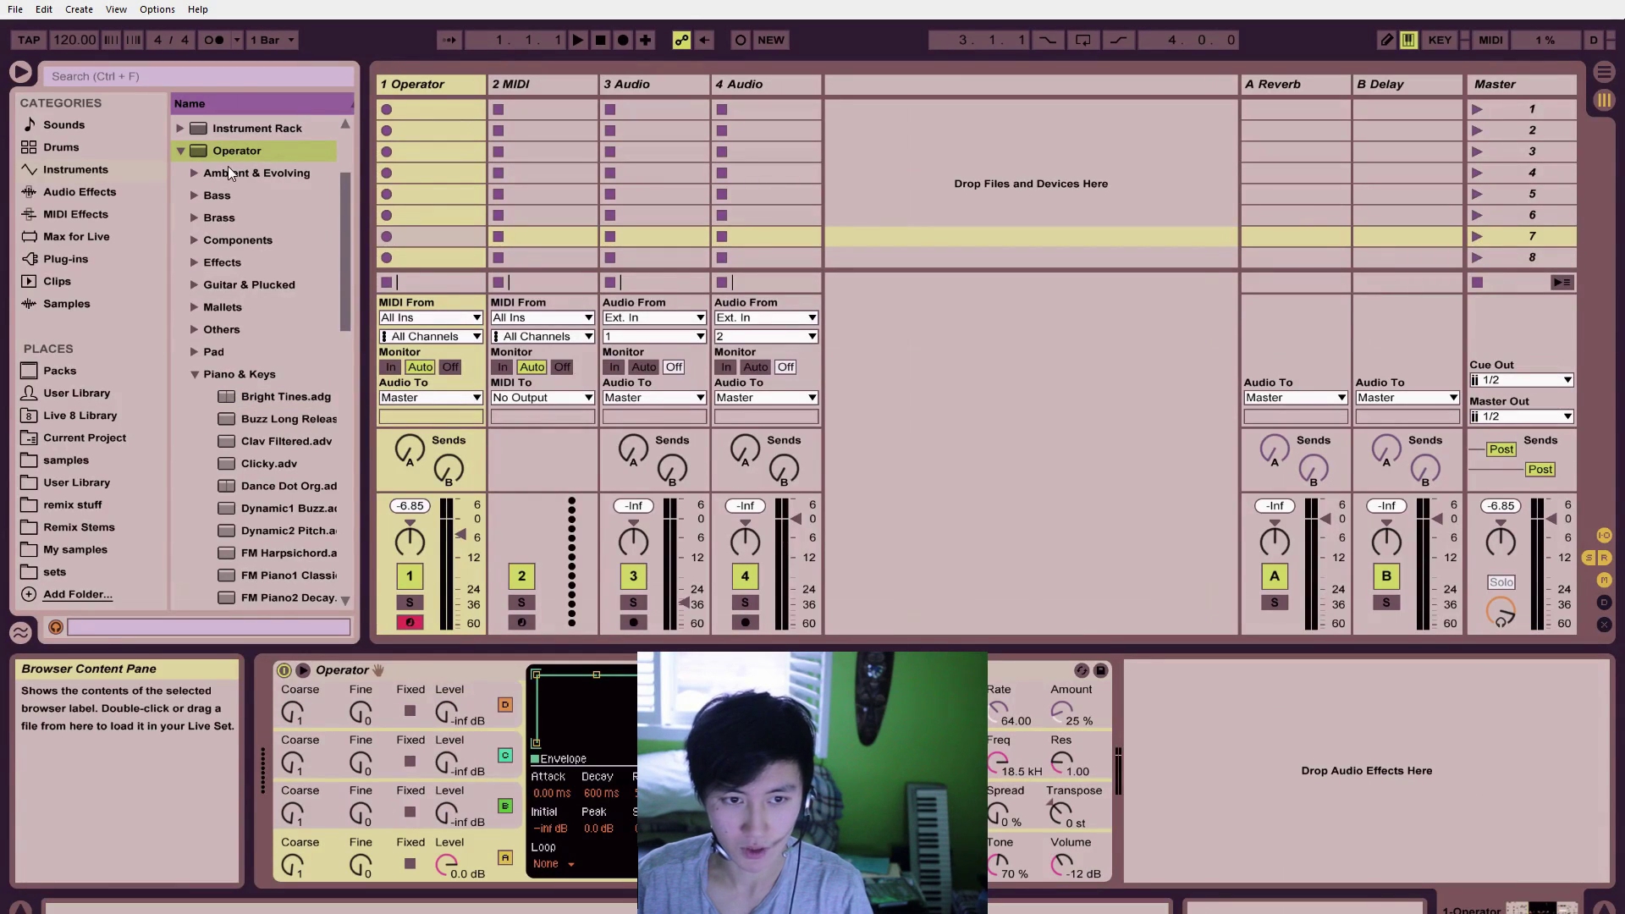
{"action": "left_click", "coordinate": [184, 153]}
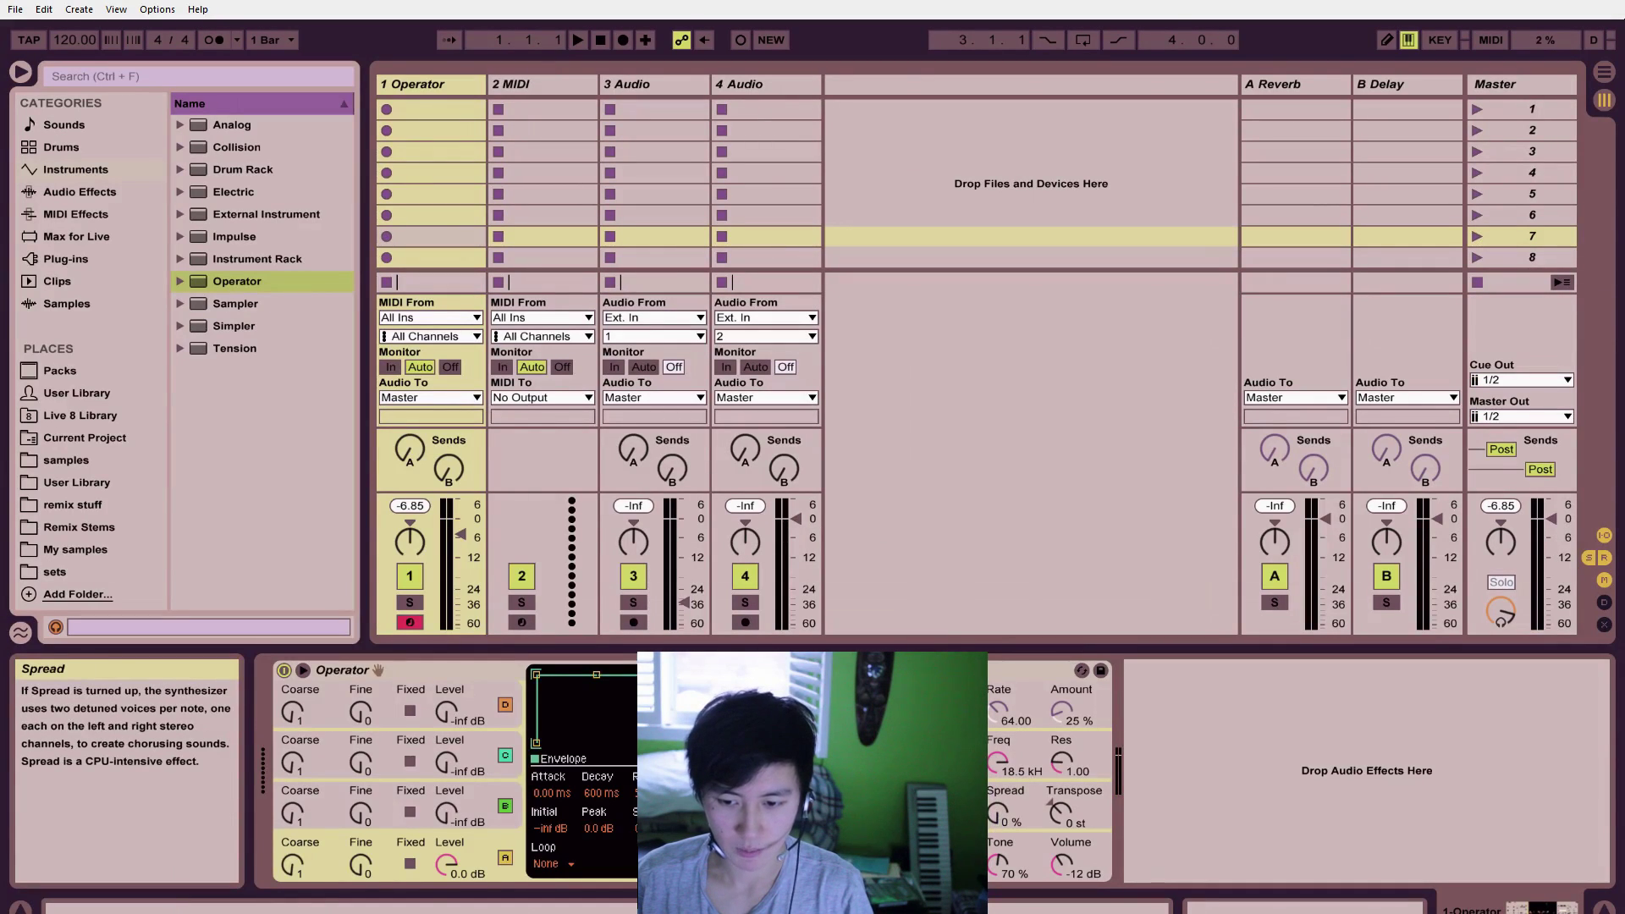
{"action": "left_click_drag", "start_coordinate": [999, 810], "coordinate": [998, 807]}
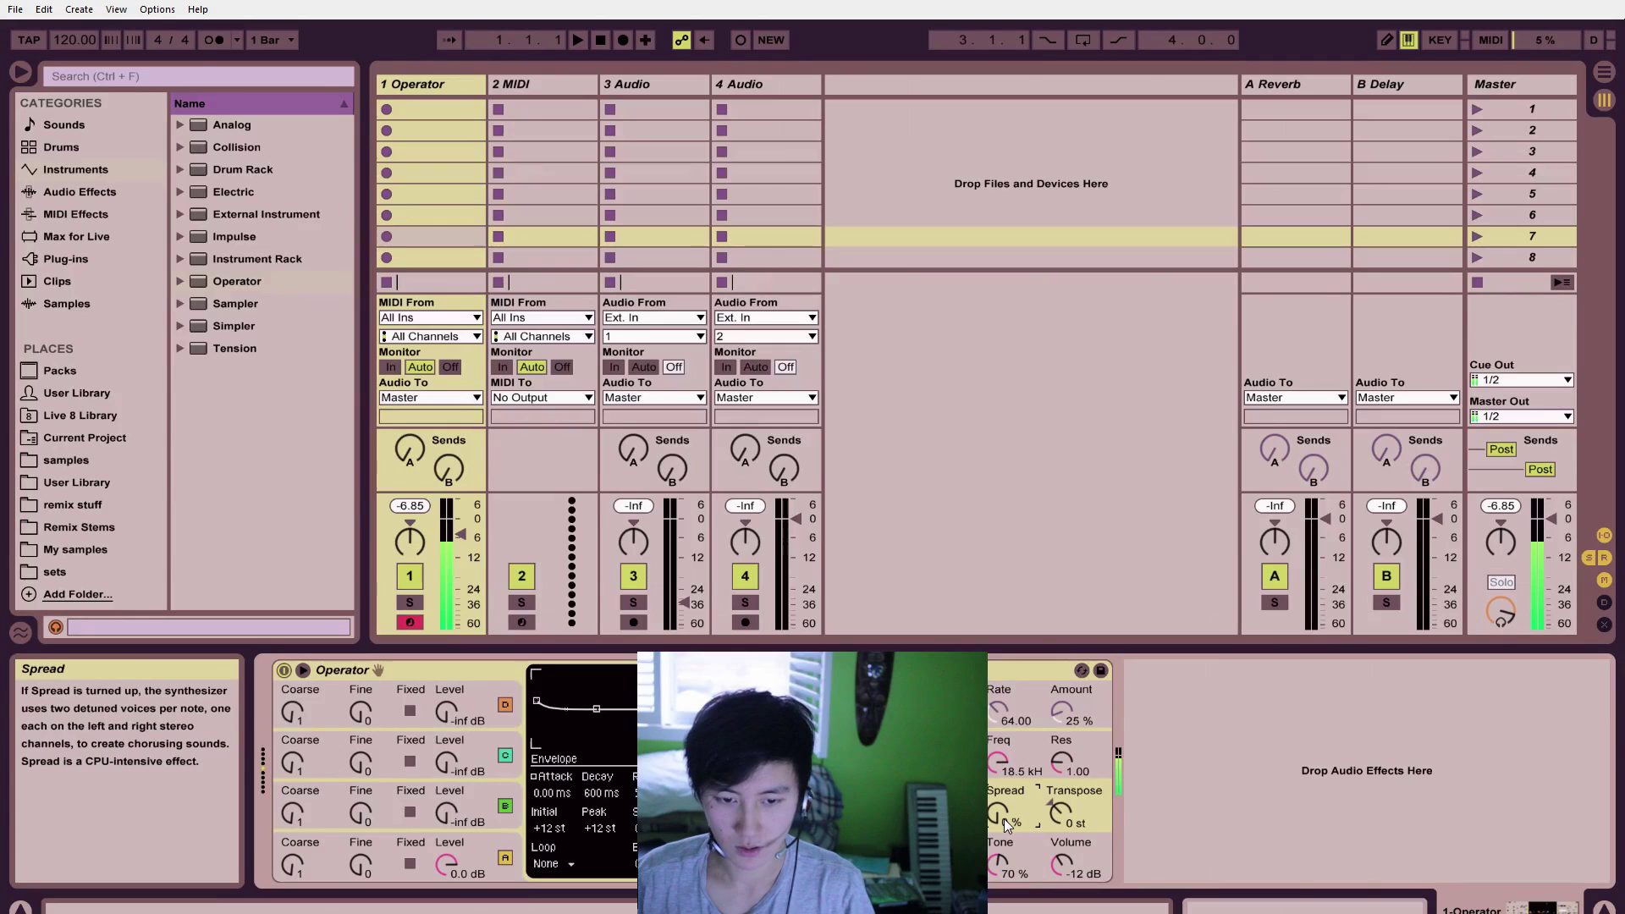
{"action": "left_click_drag", "start_coordinate": [1004, 820], "coordinate": [1004, 807]}
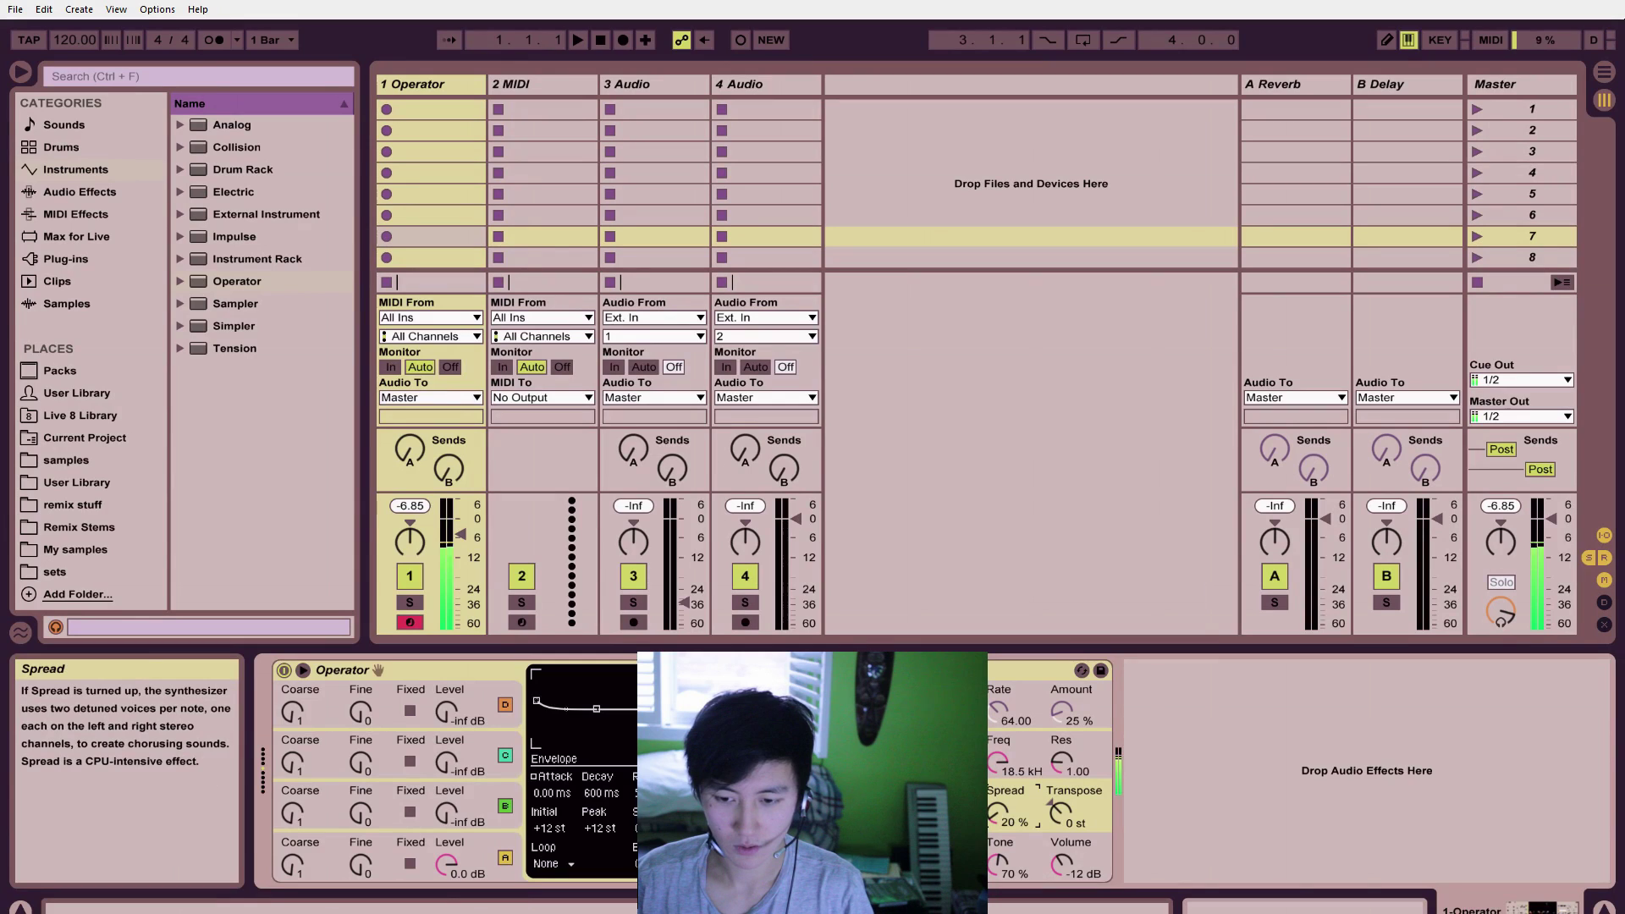
{"action": "left_click_drag", "start_coordinate": [1004, 804], "coordinate": [1004, 801]}
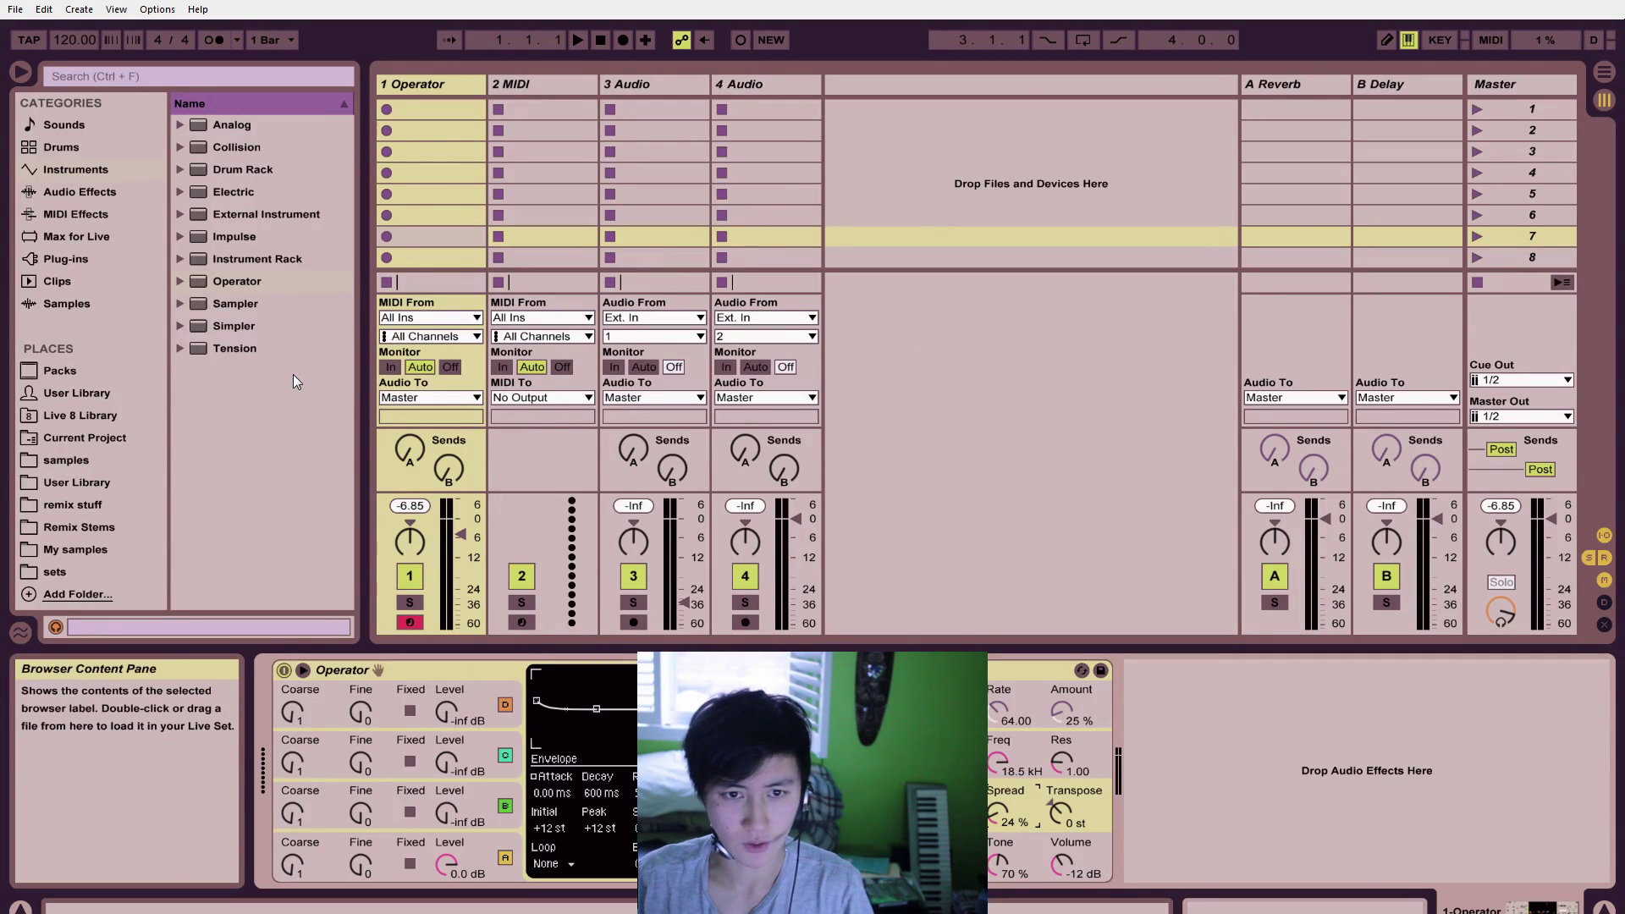
Step: Add the Overdrive audio effect after Operator on the first track
{"action": "left_click", "coordinate": [99, 192]}
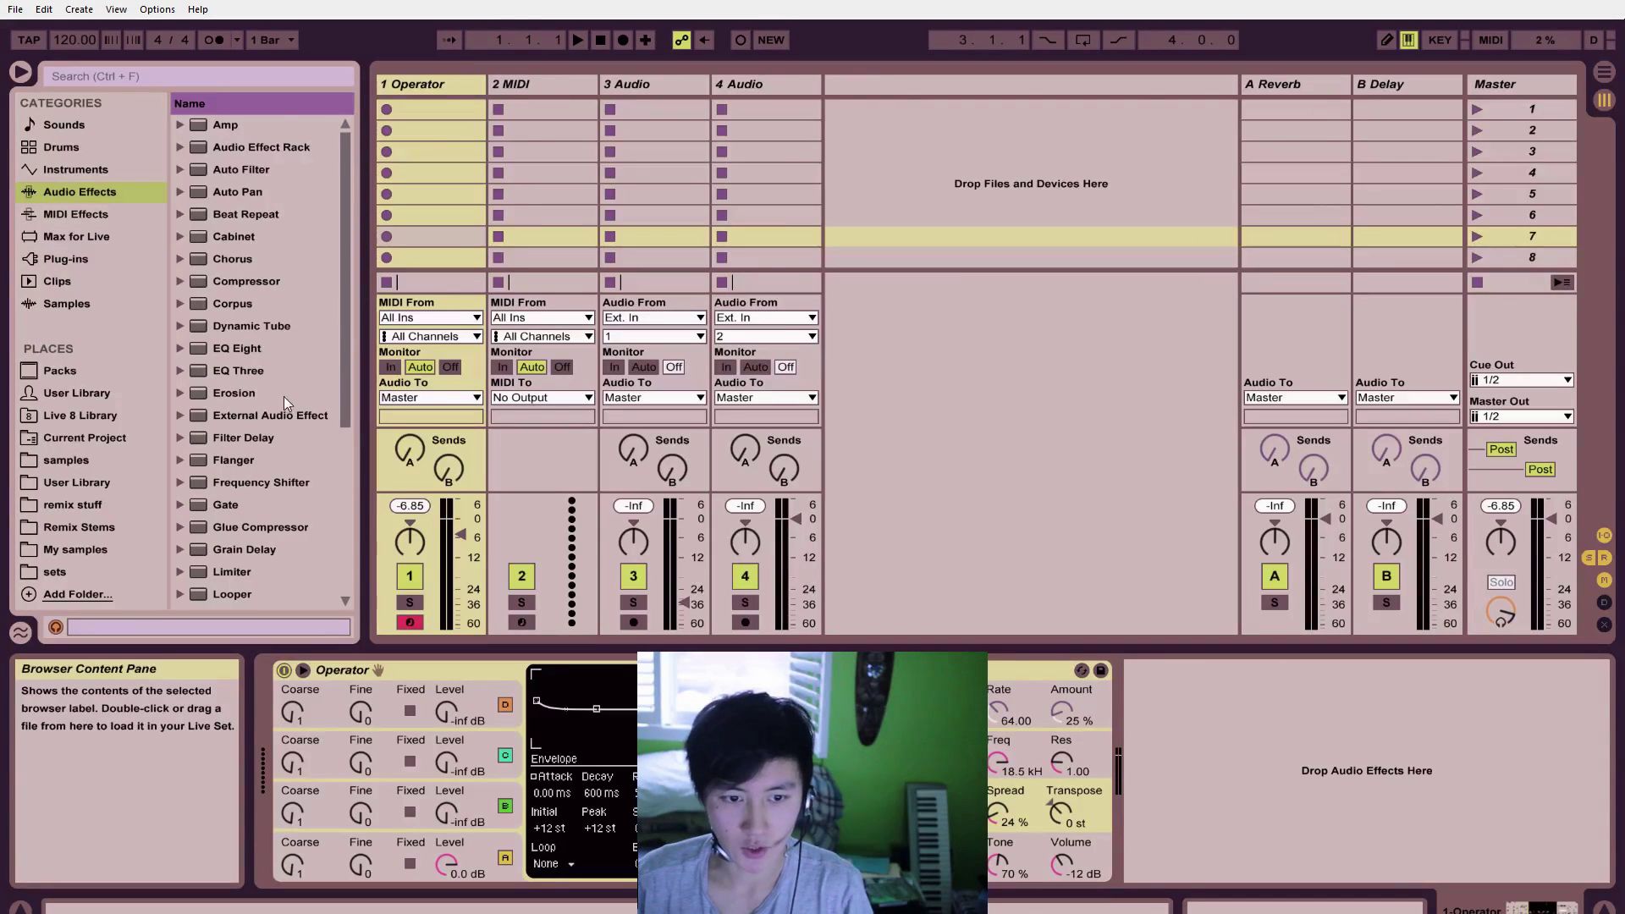
{"action": "scroll", "coordinate": [284, 403], "scroll_direction": "down", "scroll_amount": 2}
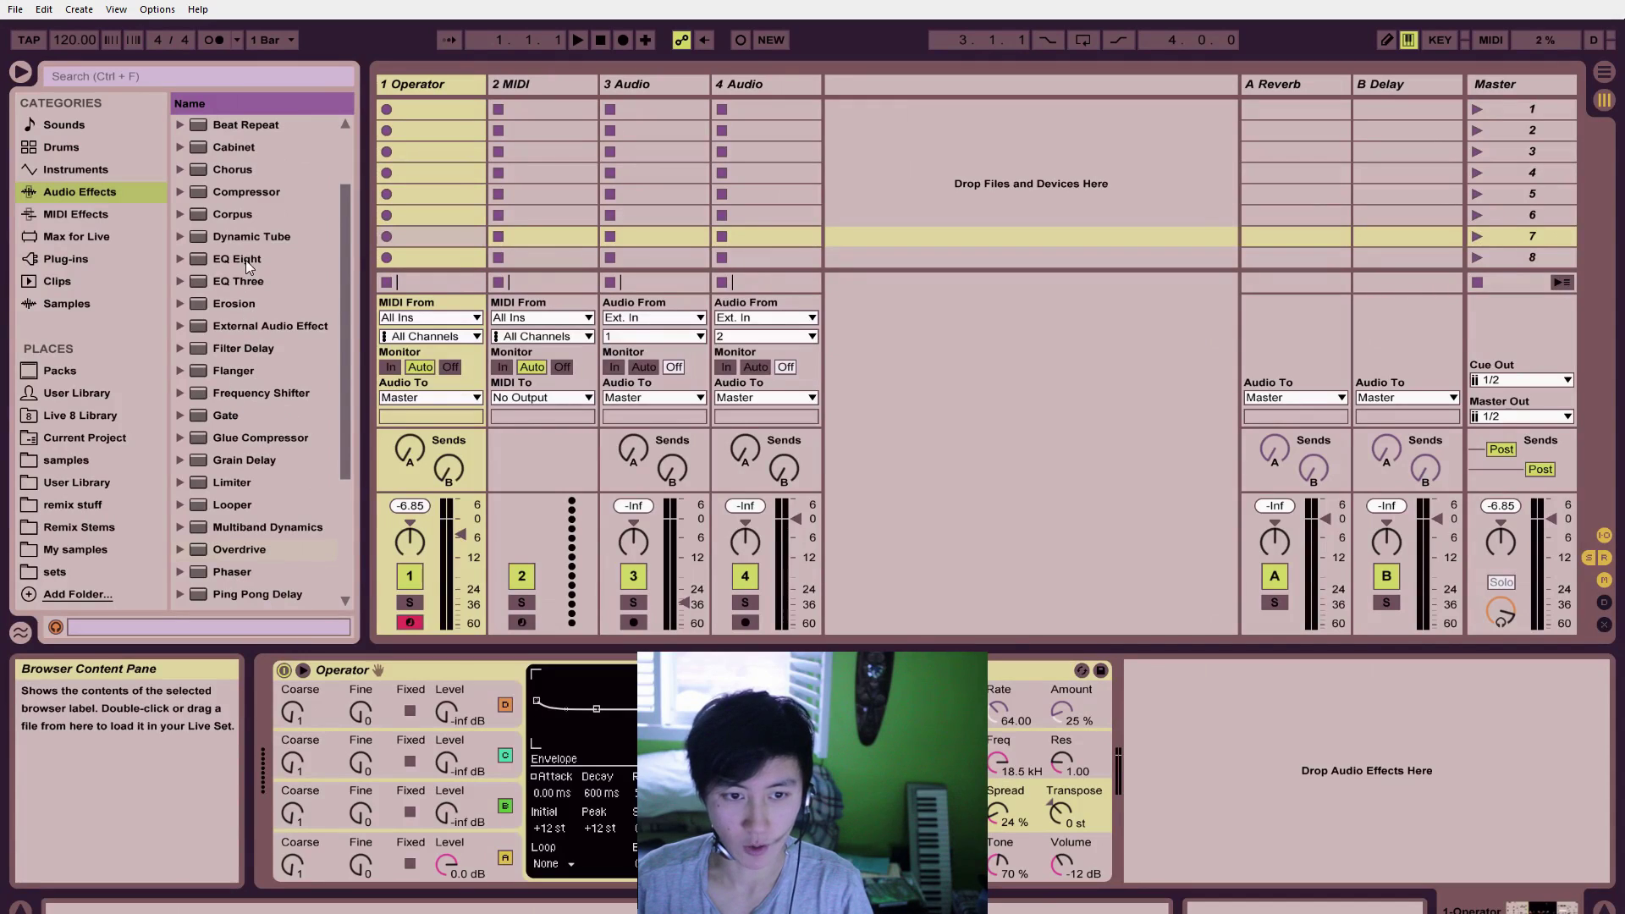
{"action": "double_click", "coordinate": [239, 555]}
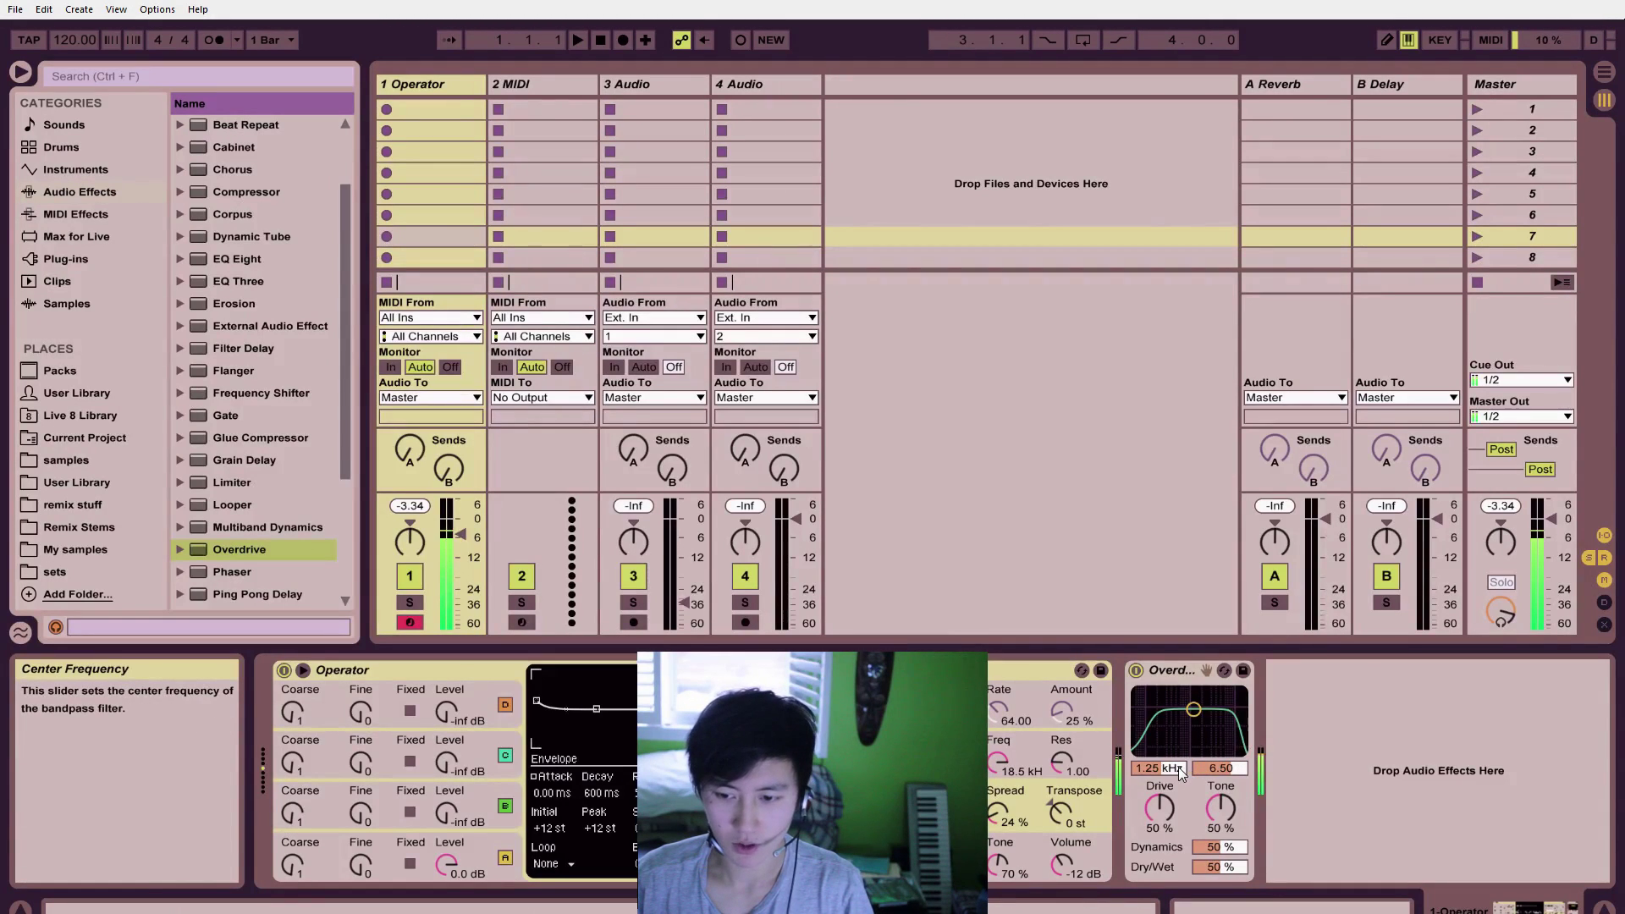
Step: Set the Overdrive to 122 Hz center frequency, 2.69 bandwidth, 56 % Drive, 15 % Tone, 77 % Dynamics and 26 % Dry/Wet
{"action": "left_click_drag", "start_coordinate": [1180, 769], "coordinate": [1143, 825]}
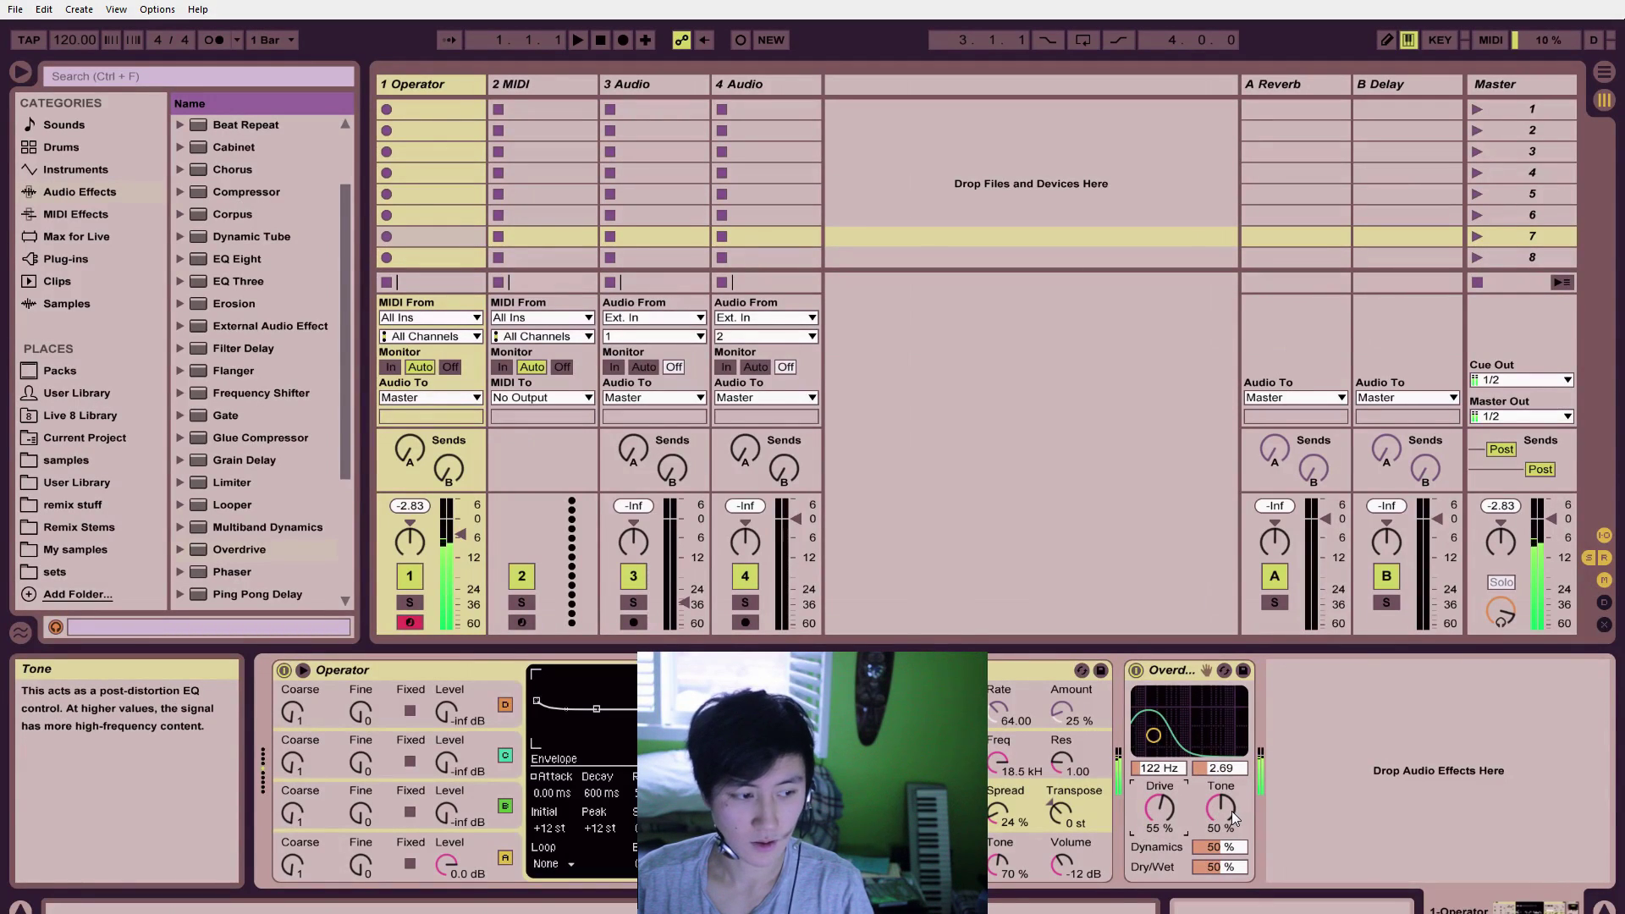
{"action": "left_click_drag", "start_coordinate": [1234, 816], "coordinate": [1234, 849]}
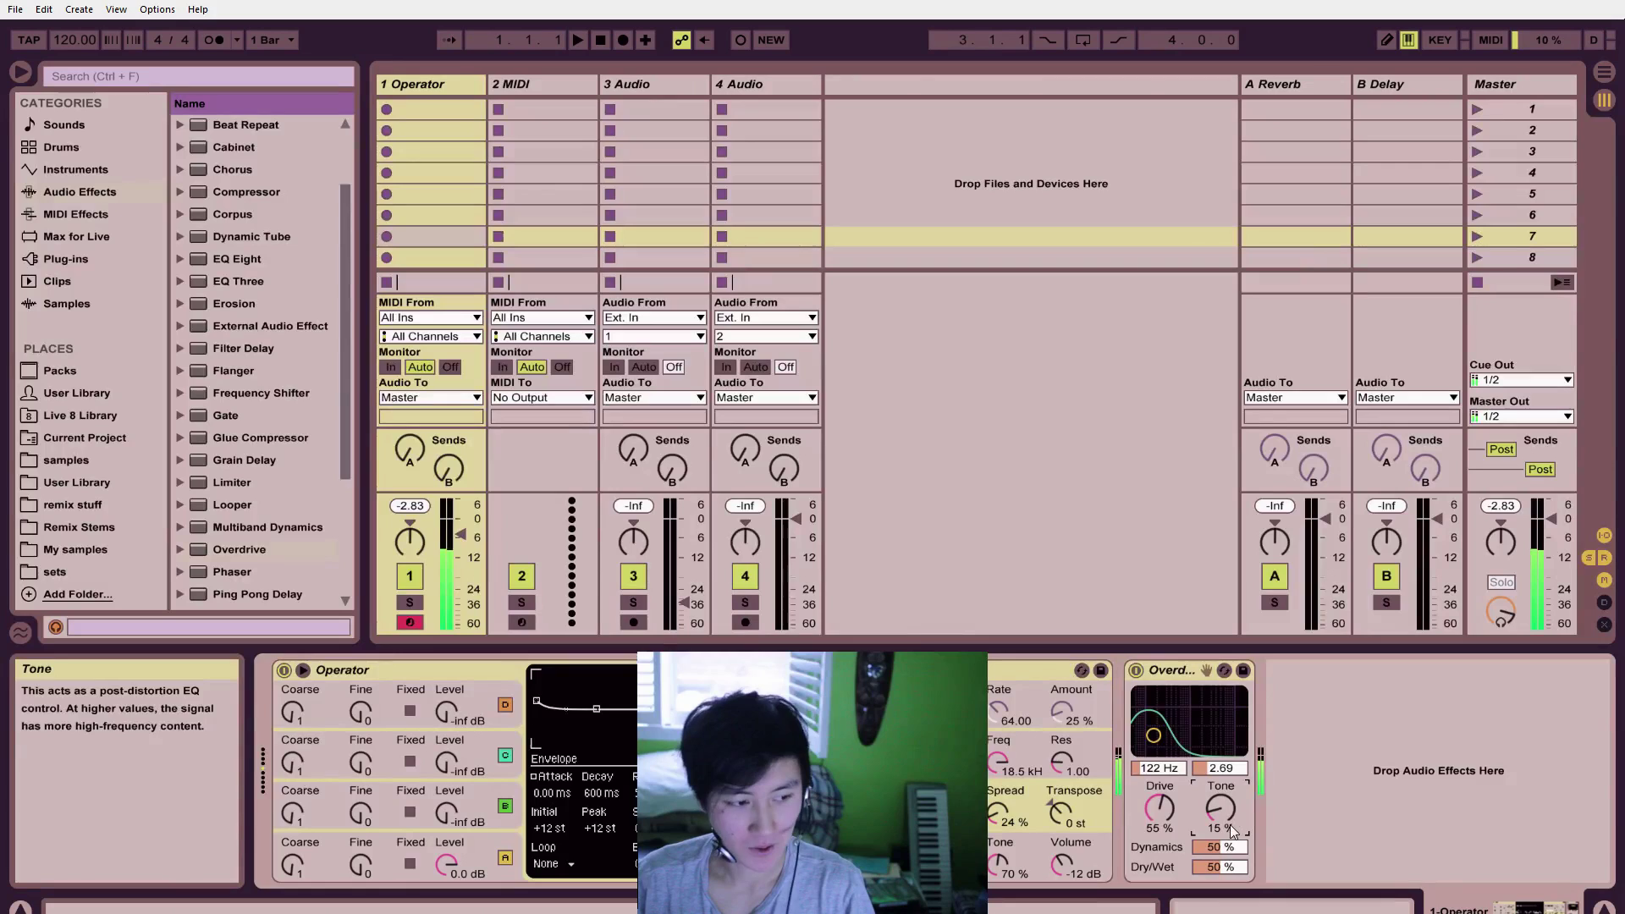
{"action": "left_click_drag", "start_coordinate": [1222, 846], "coordinate": [1221, 825]}
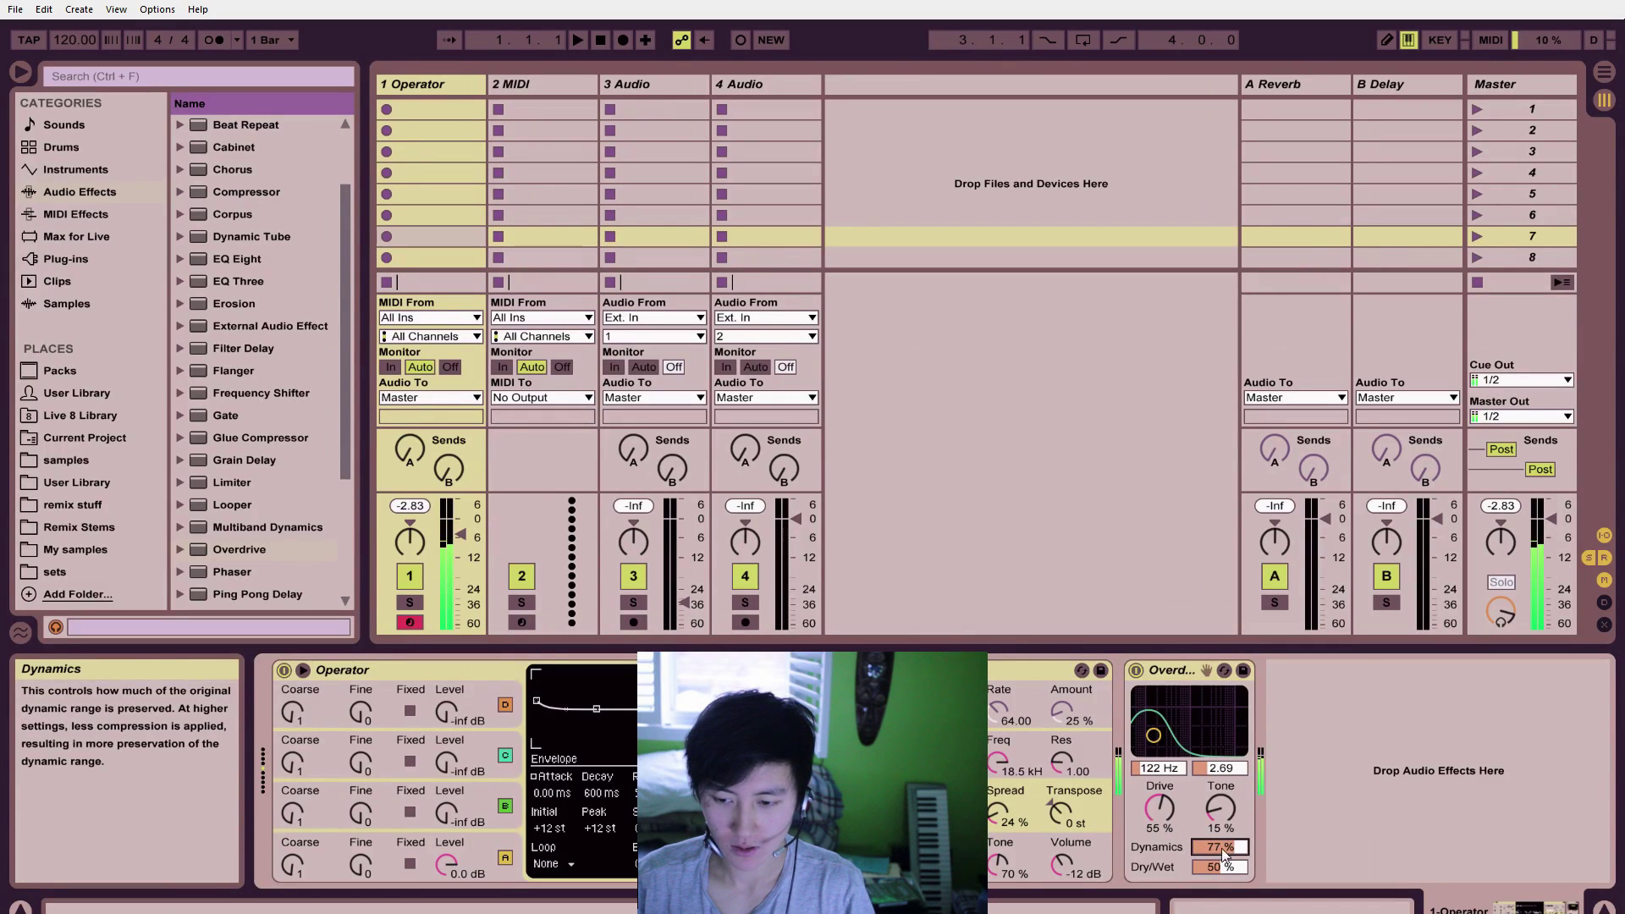
{"action": "left_click_drag", "start_coordinate": [1216, 871], "coordinate": [1217, 875]}
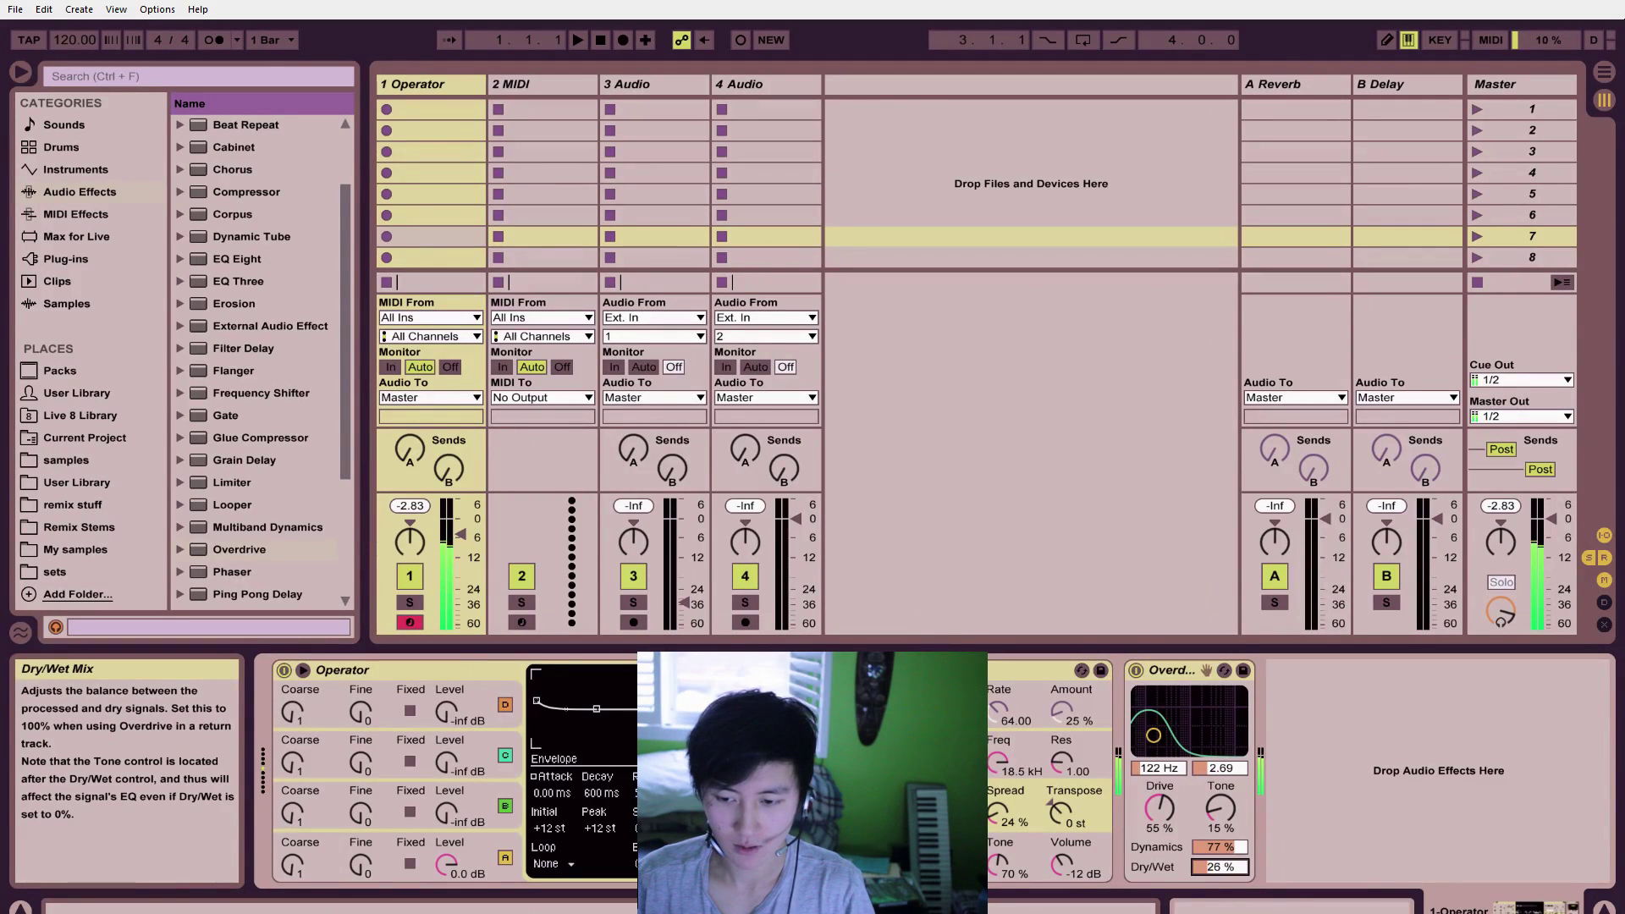
{"action": "left_click", "coordinate": [1175, 815]}
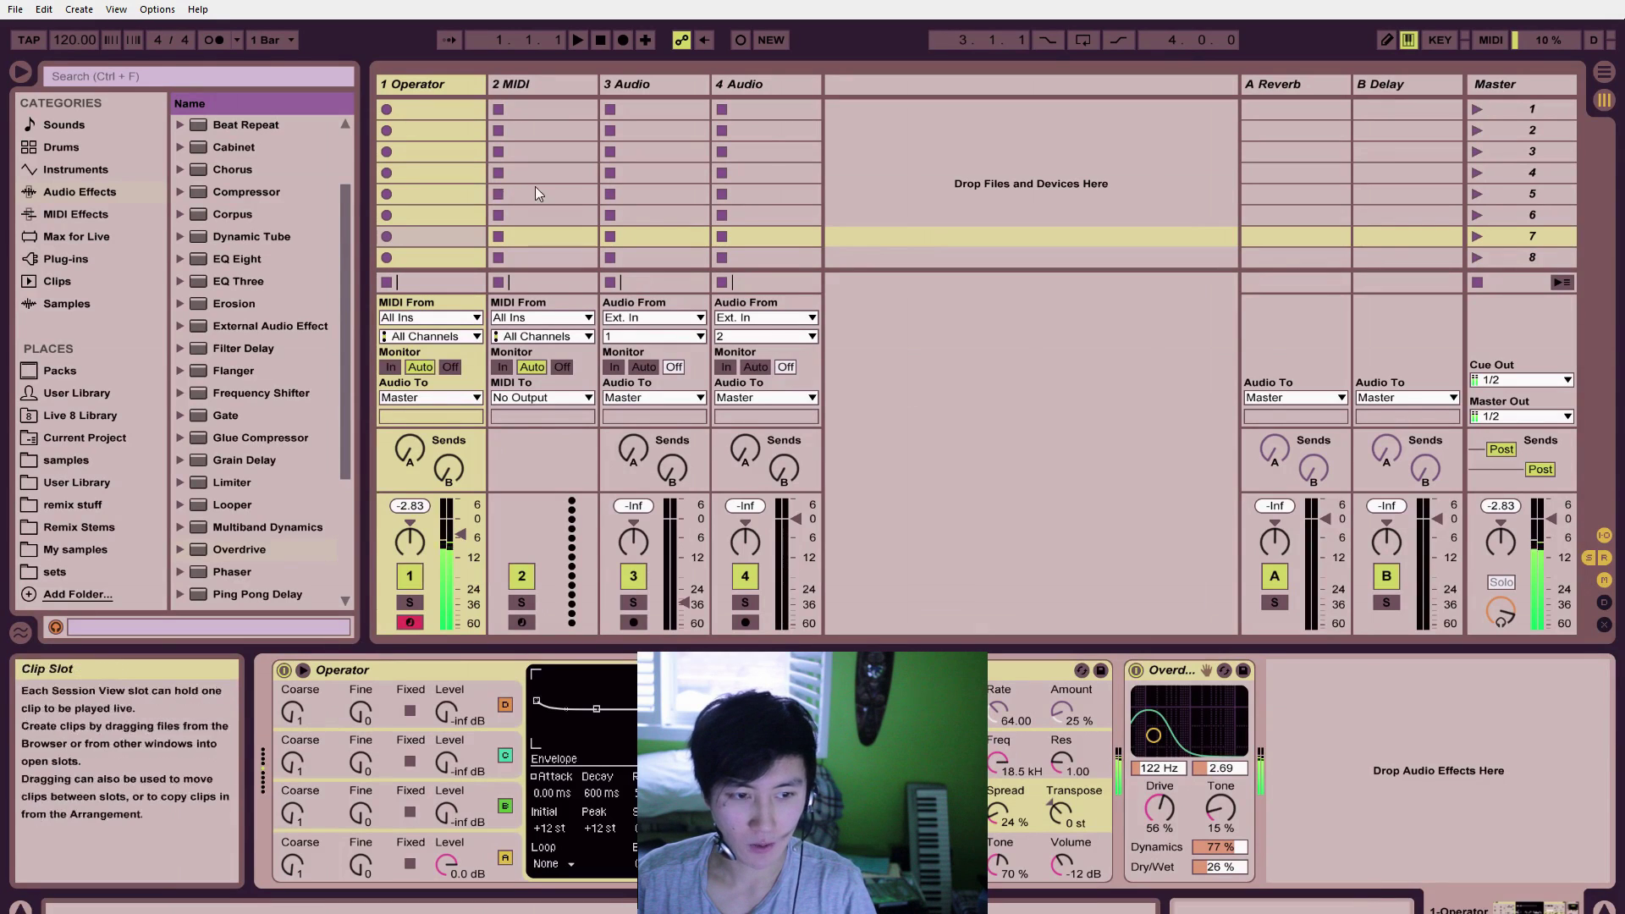
Step: Compare the device views of the 3 Audio and 1 Operator tracks, and select the first clip slot of 3 Audio
{"action": "left_click", "coordinate": [637, 84]}
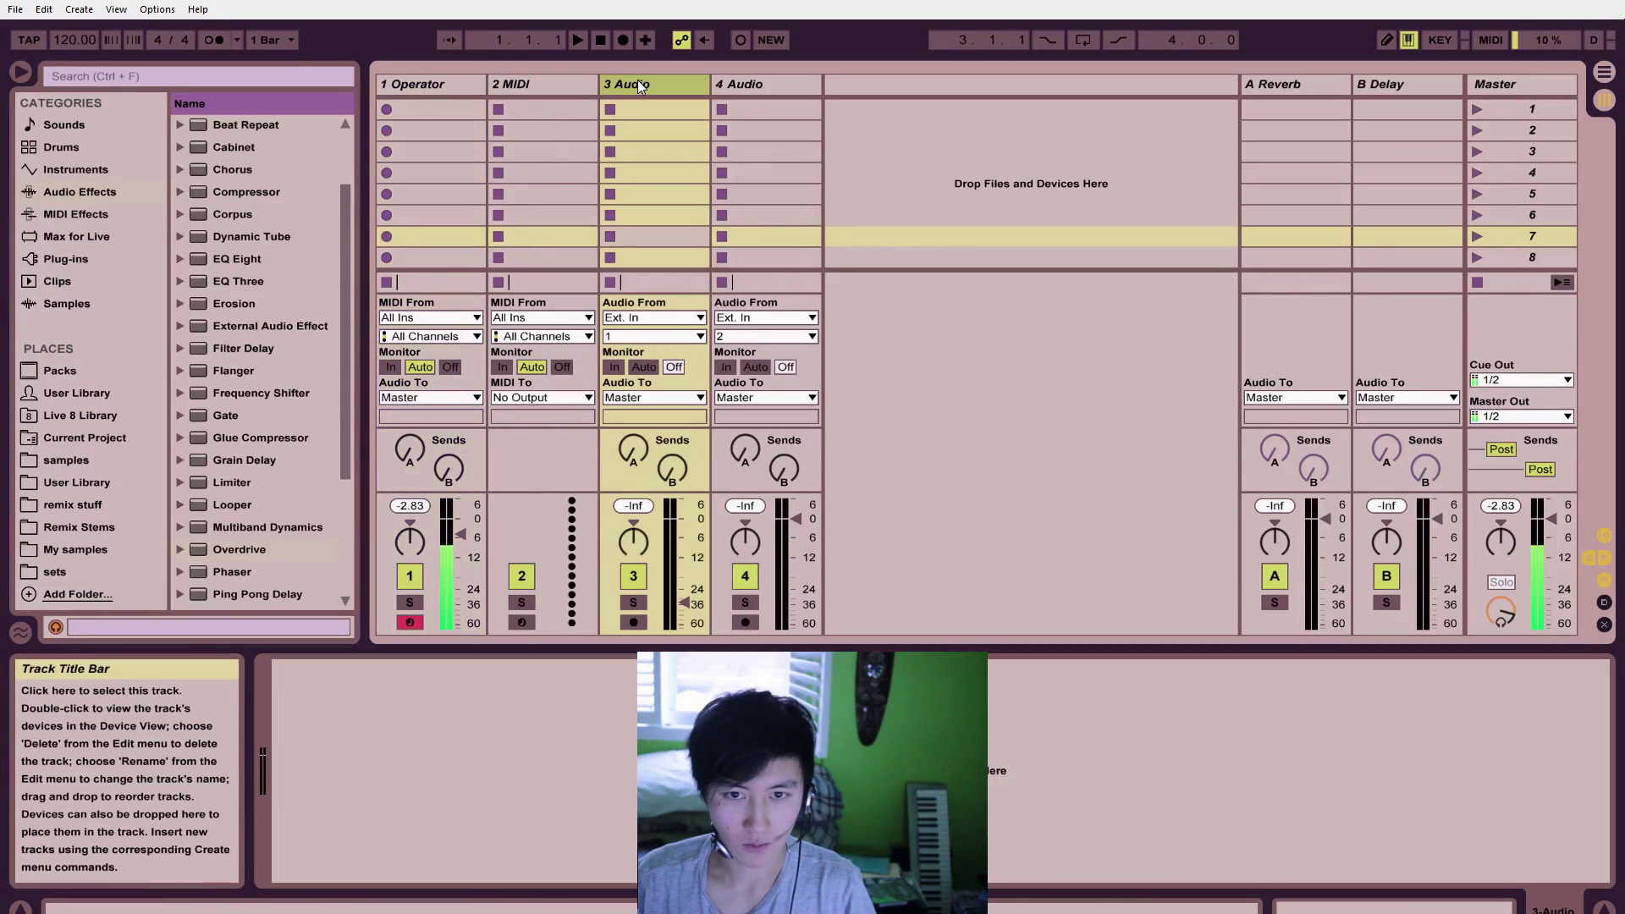
{"action": "left_click", "coordinate": [446, 83]}
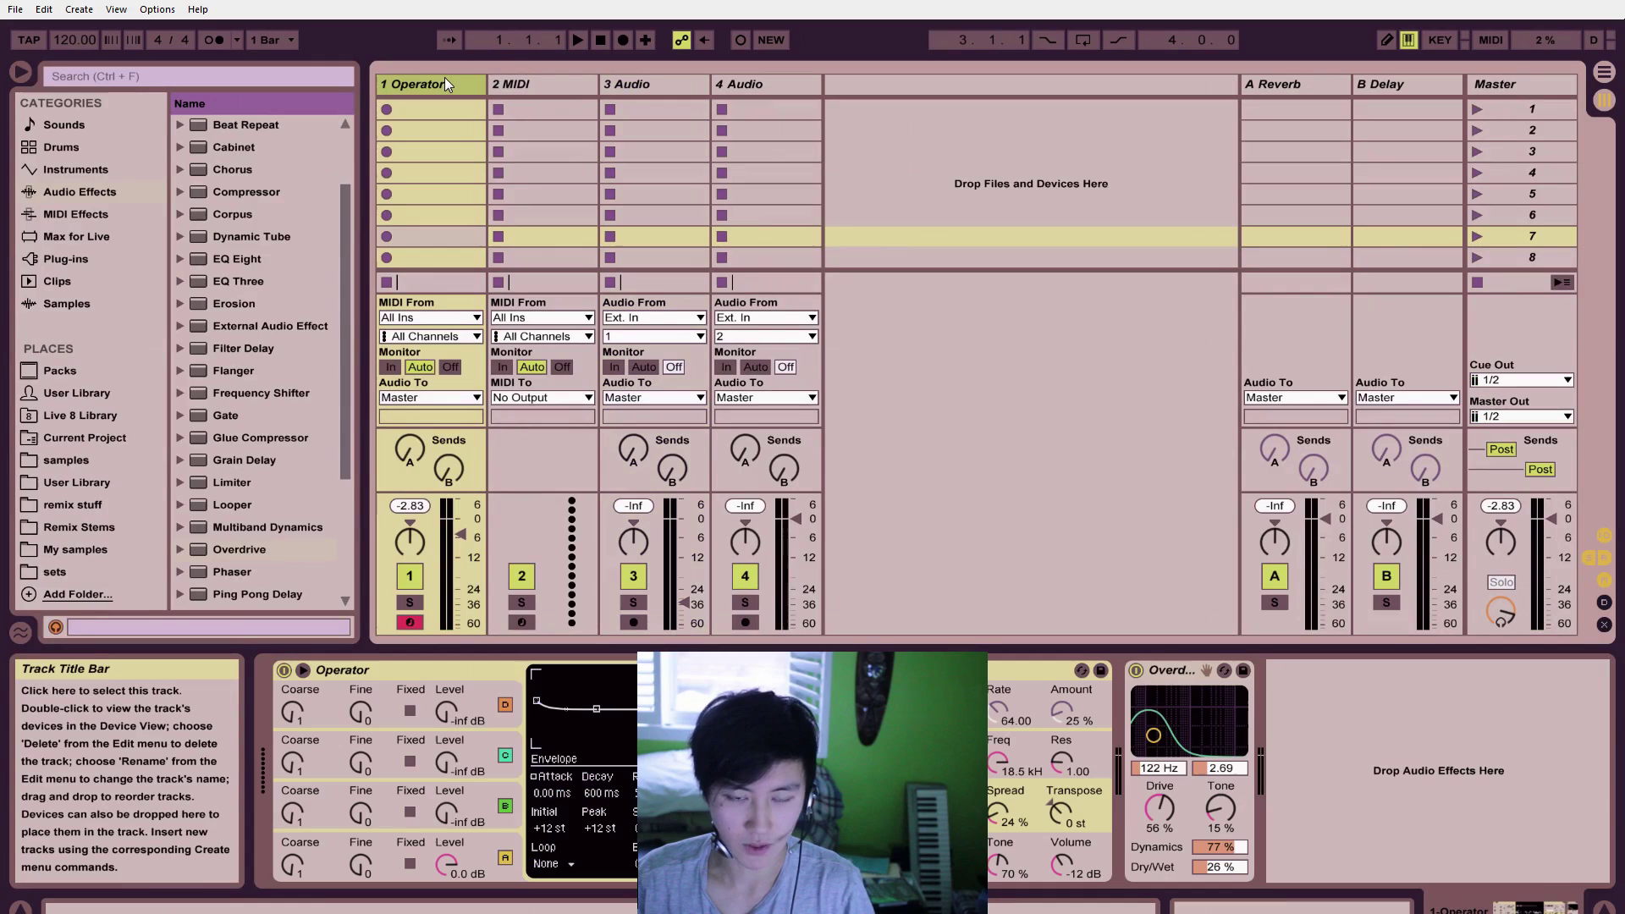
{"action": "left_click", "coordinate": [651, 90]}
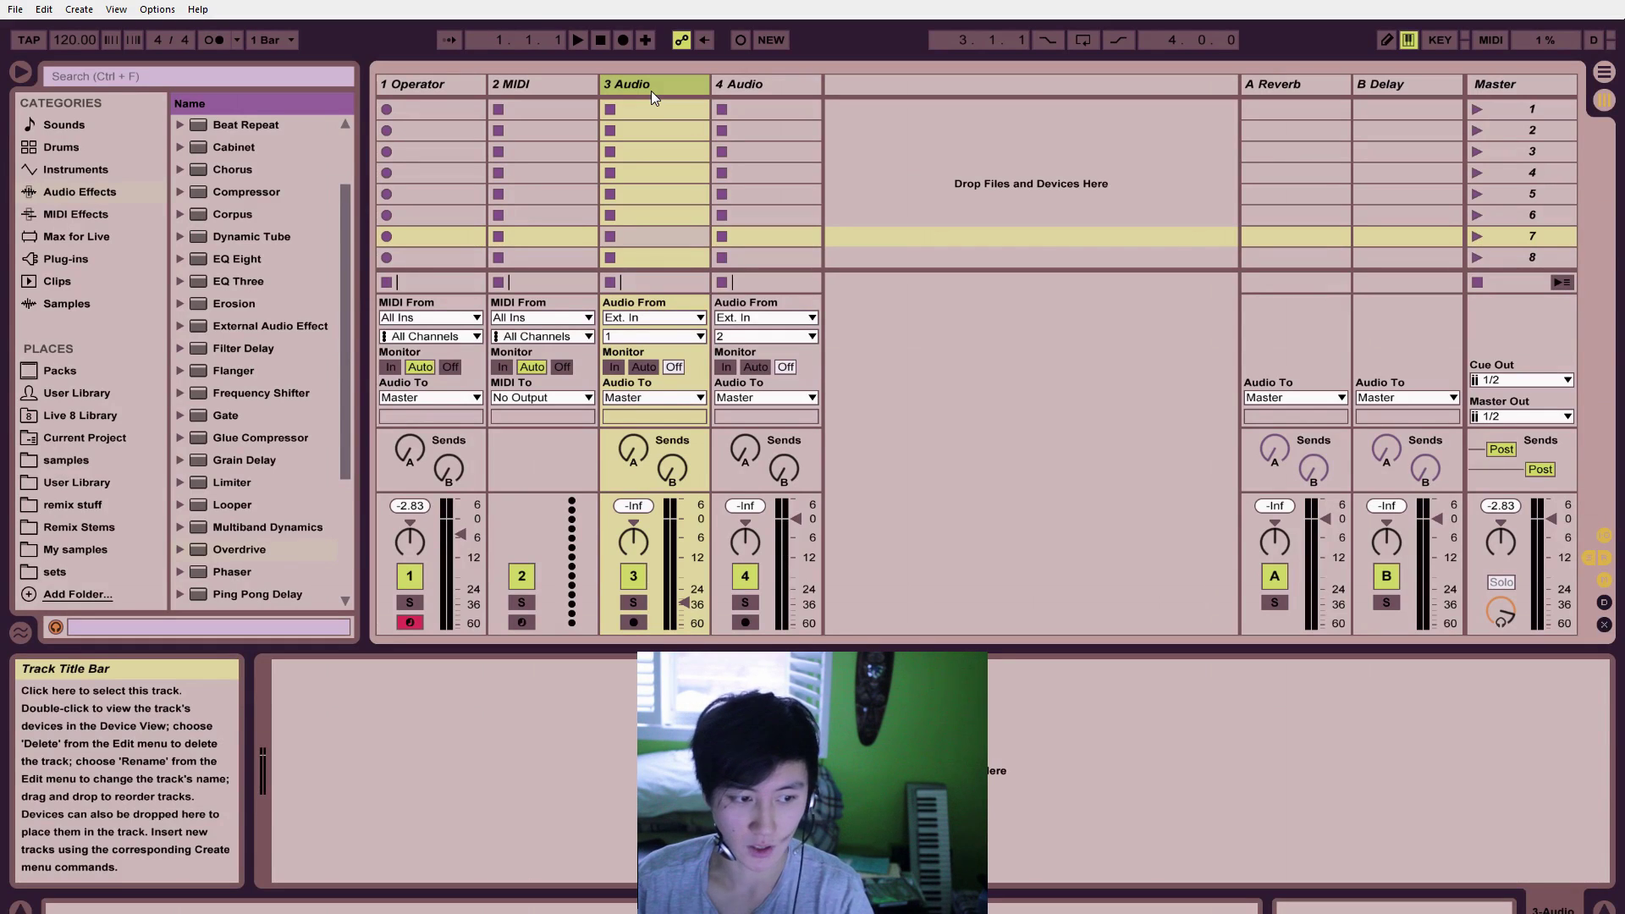
{"action": "left_click", "coordinate": [657, 118]}
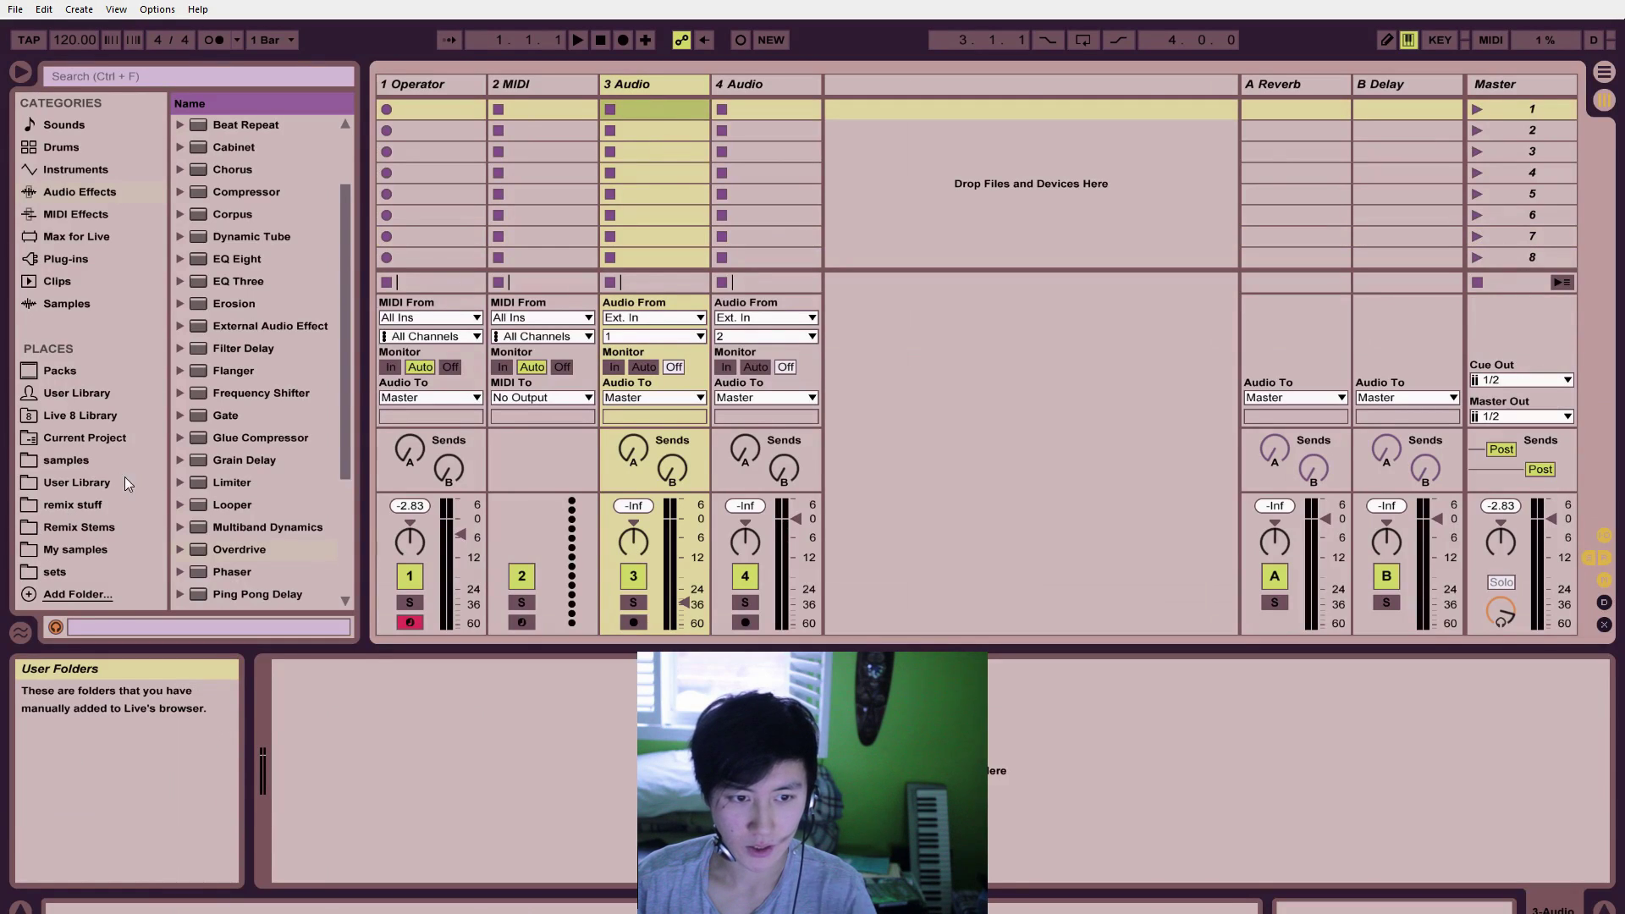
Step: Look through the audio files in the samples and remix stuff folders of the browser
{"action": "left_click", "coordinate": [127, 507]}
{"action": "left_click", "coordinate": [83, 463]}
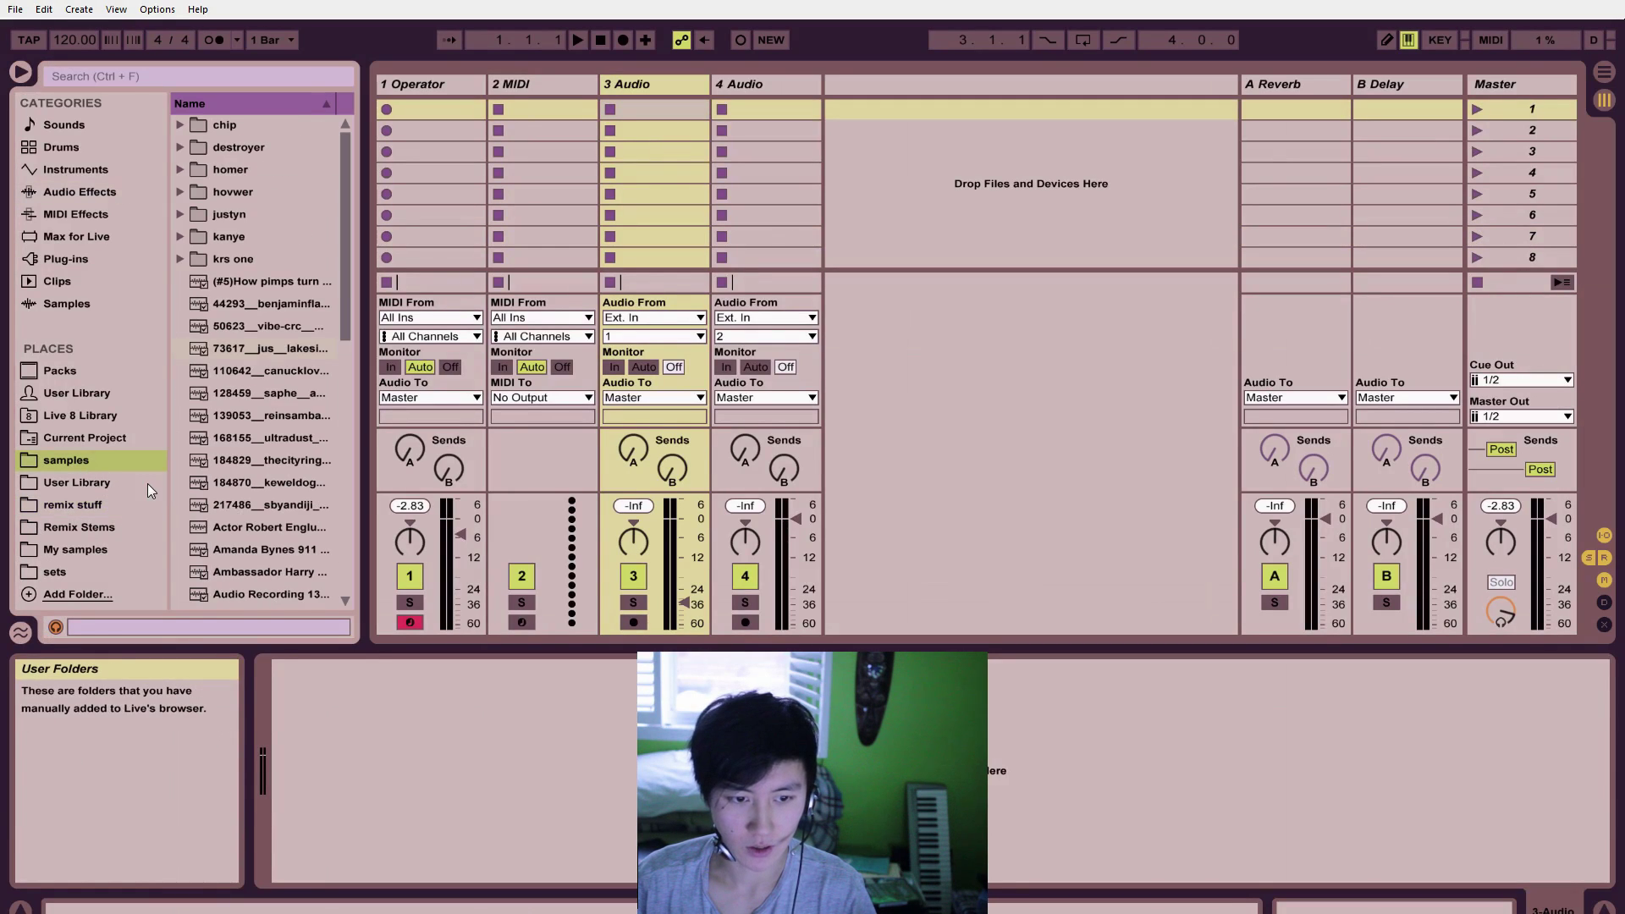
{"action": "scroll", "coordinate": [246, 511], "scroll_direction": "down", "scroll_amount": 5}
{"action": "scroll", "coordinate": [247, 511], "scroll_direction": "down", "scroll_amount": 2}
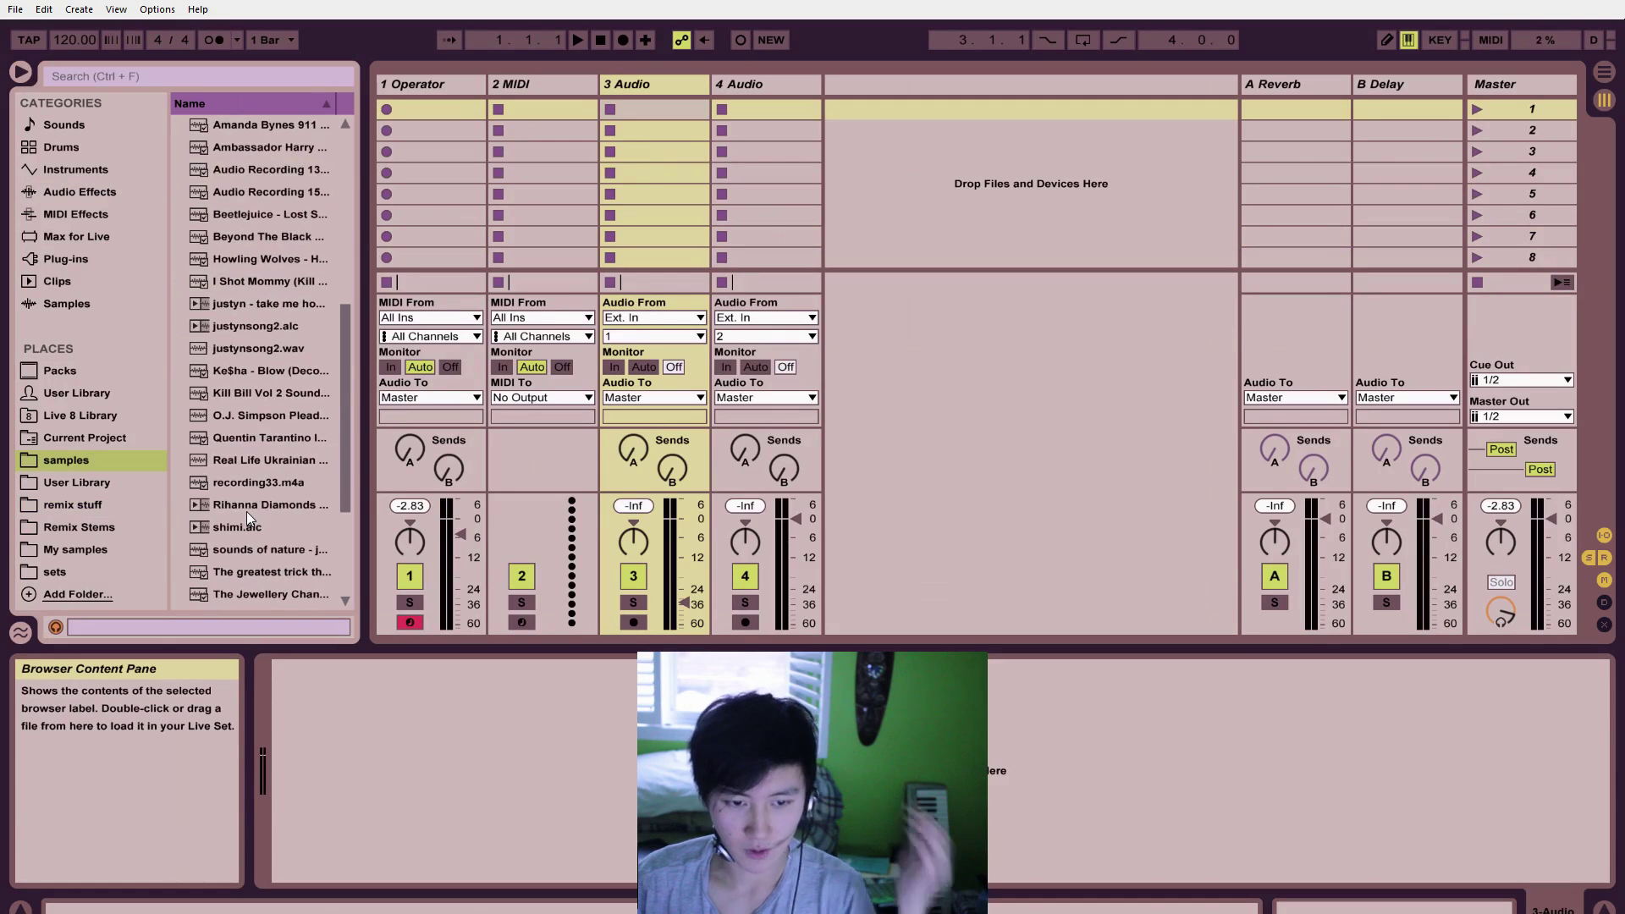
{"action": "scroll", "coordinate": [247, 511], "scroll_direction": "down", "scroll_amount": 3}
{"action": "left_click", "coordinate": [74, 505]}
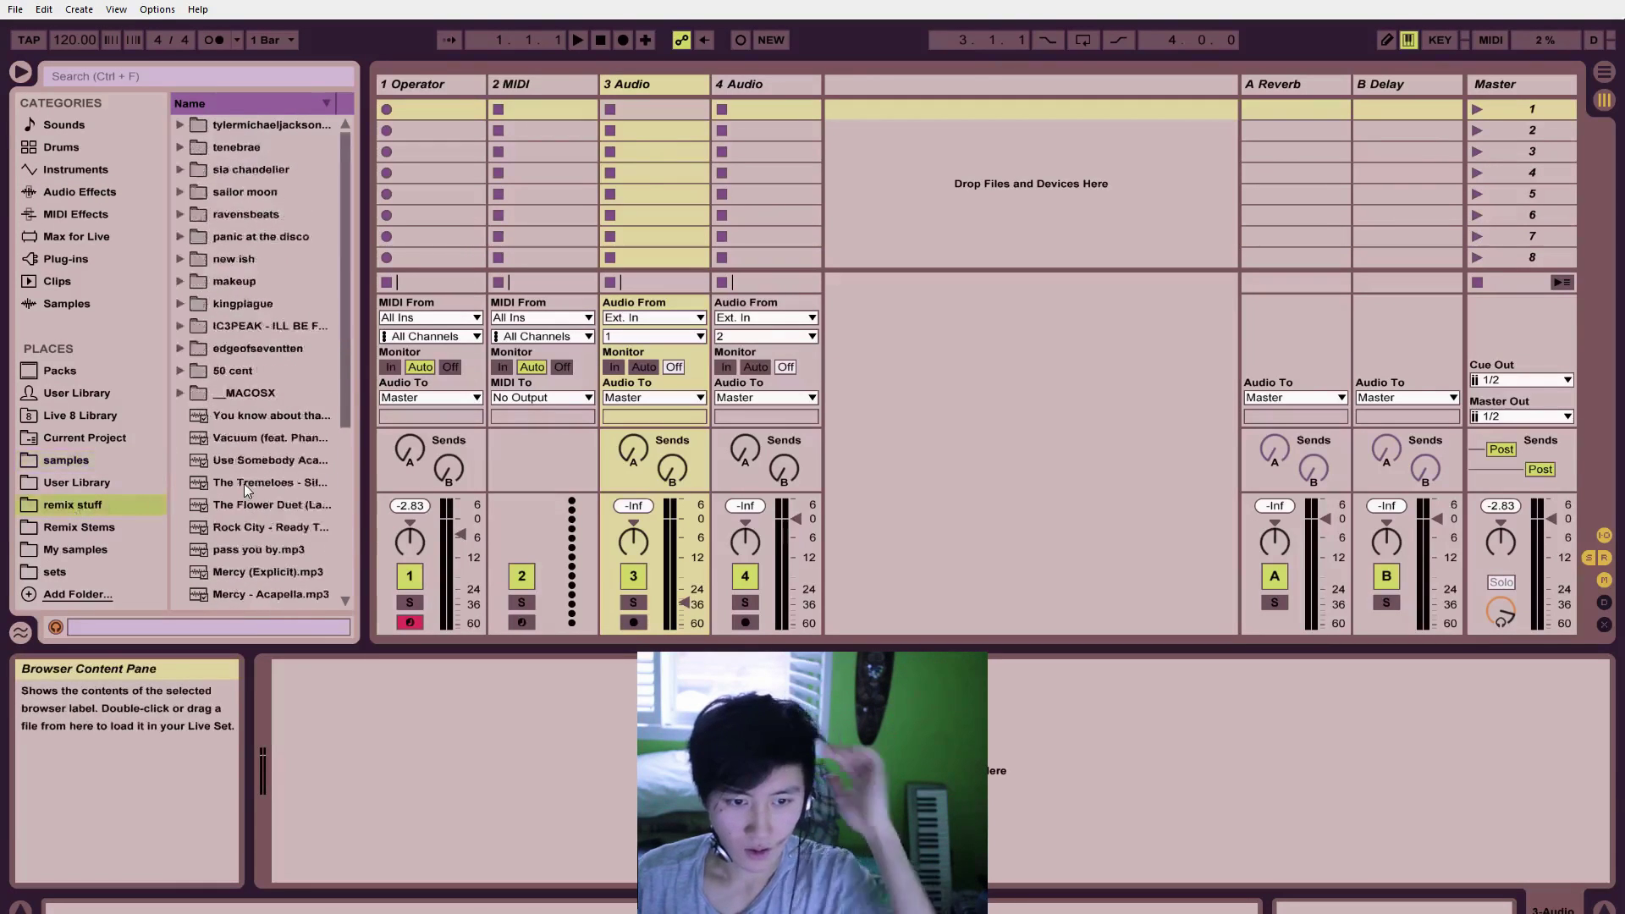
{"action": "scroll", "coordinate": [244, 484], "scroll_direction": "down", "scroll_amount": 5}
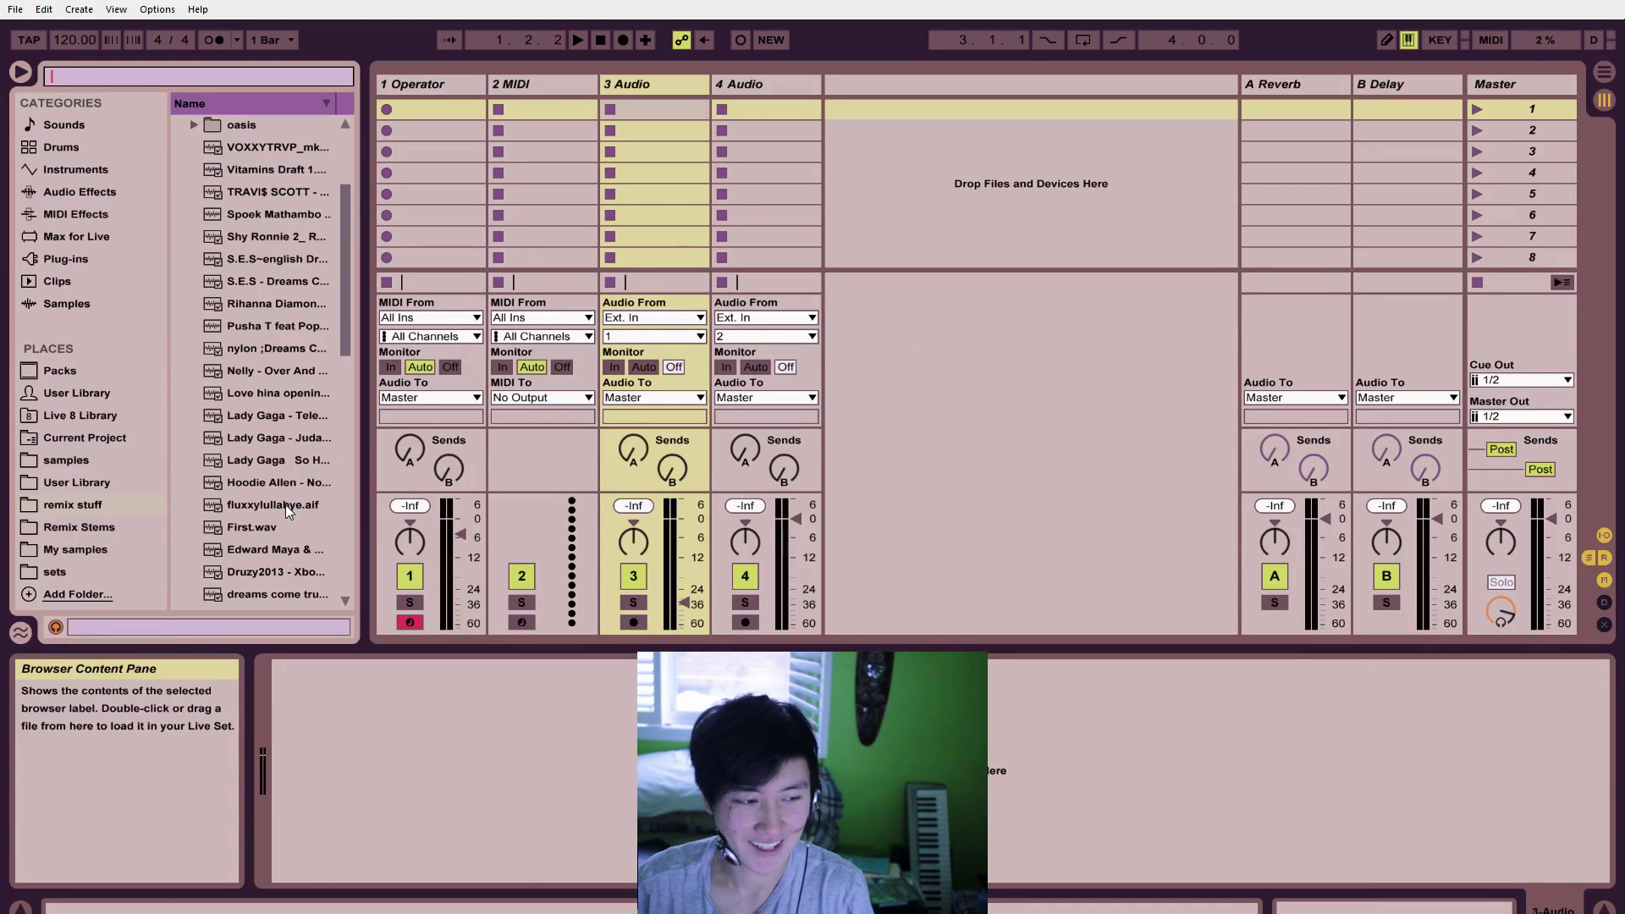
Step: Preview fluxxylullabye.aif from the remix stuff folder, adjust the preview volume and play the preview again
{"action": "left_click", "coordinate": [286, 505]}
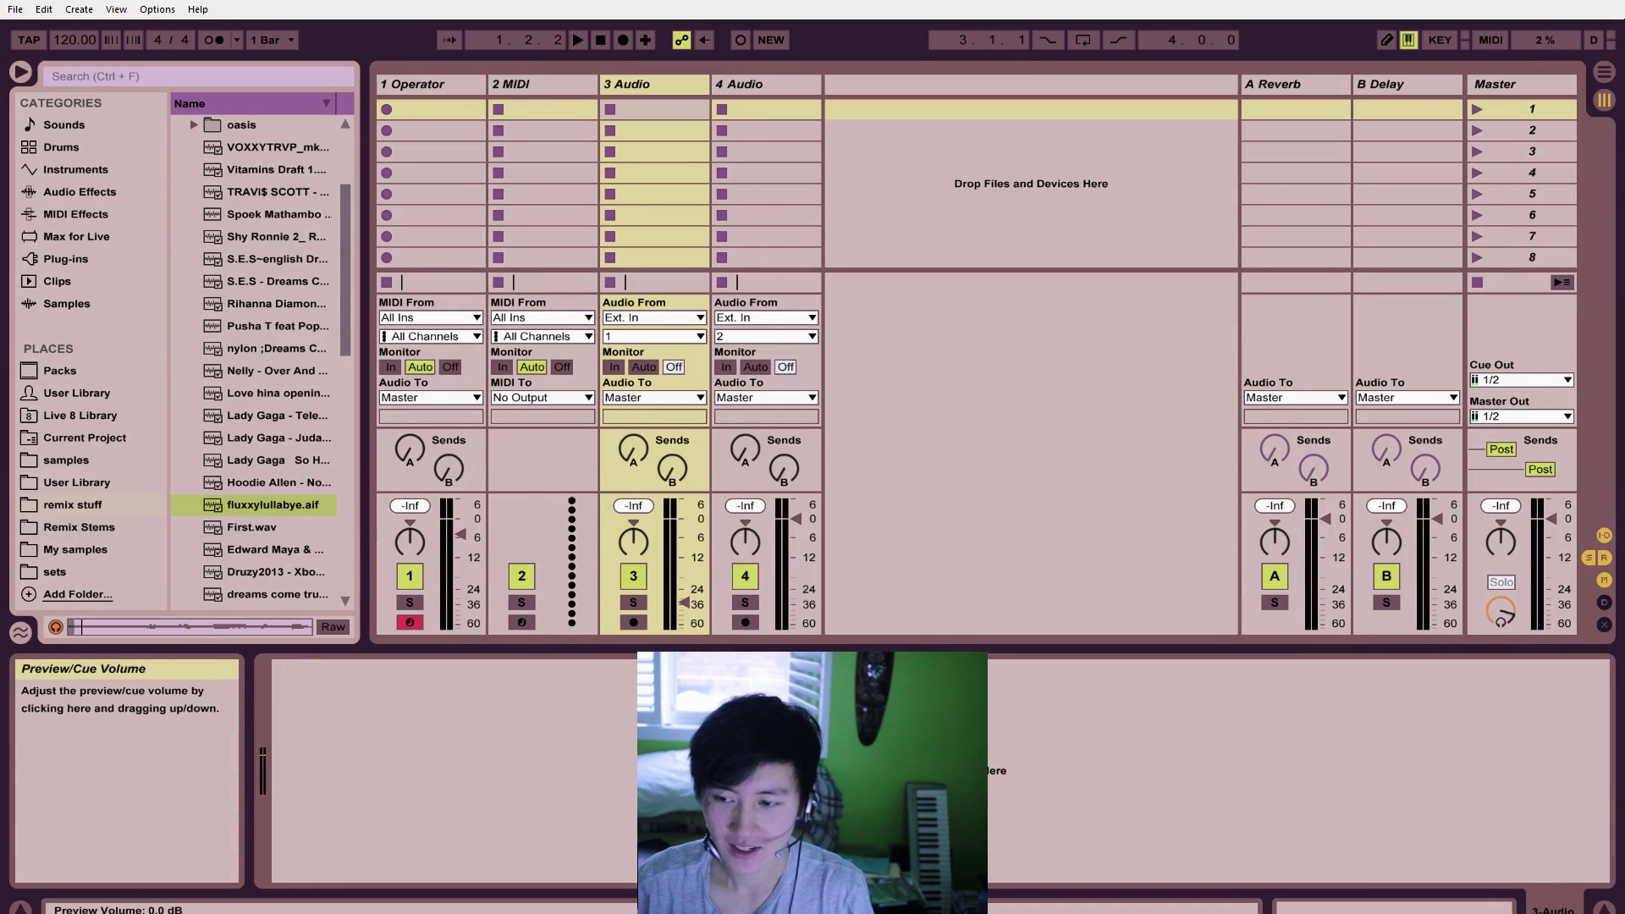
{"action": "left_click", "coordinate": [1501, 611]}
{"action": "left_click", "coordinate": [285, 505]}
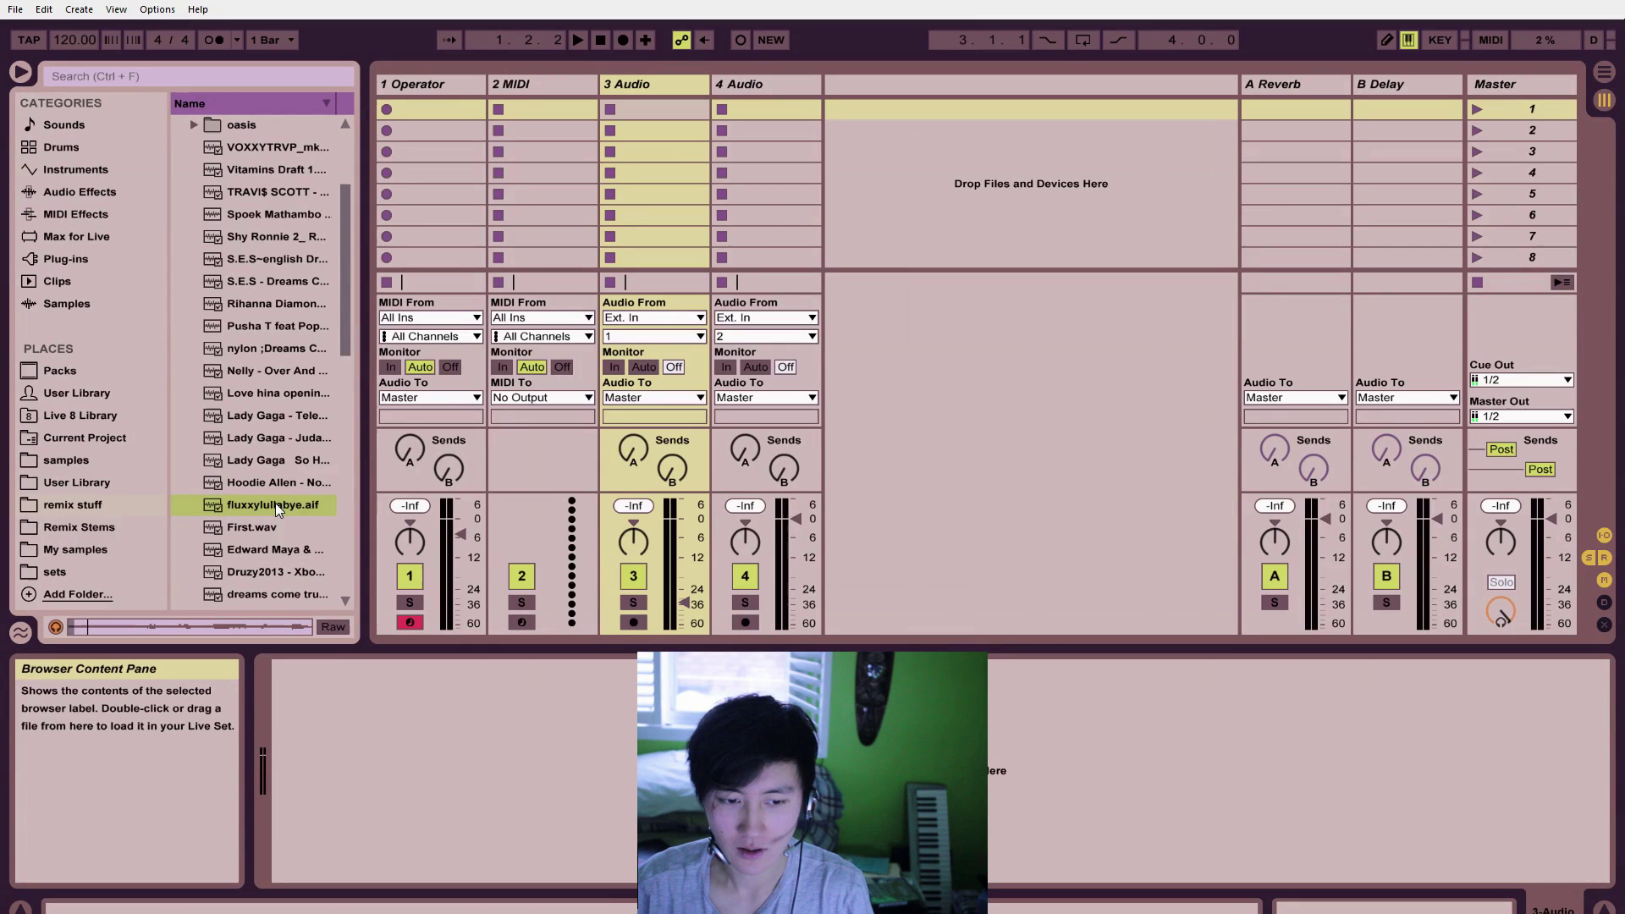
Step: Place fluxxylullabye.aif in the first clip slot of the 3 Audio track and open the clip's detail view
{"action": "left_click_drag", "start_coordinate": [252, 506], "coordinate": [662, 109]}
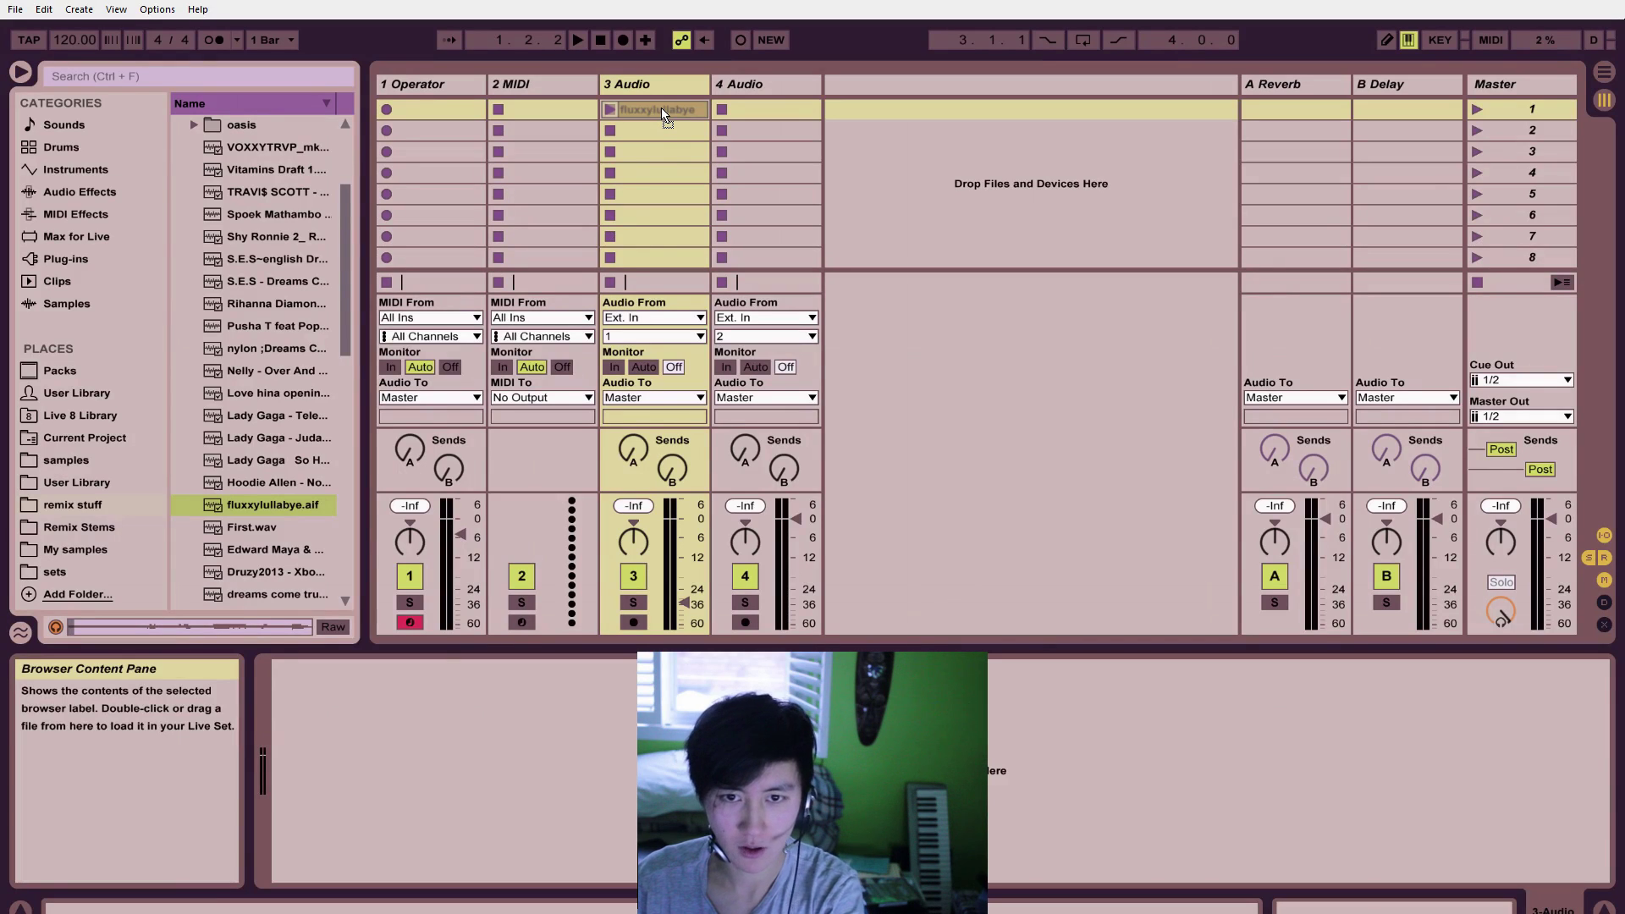
{"action": "left_click_drag", "start_coordinate": [662, 110], "coordinate": [662, 110]}
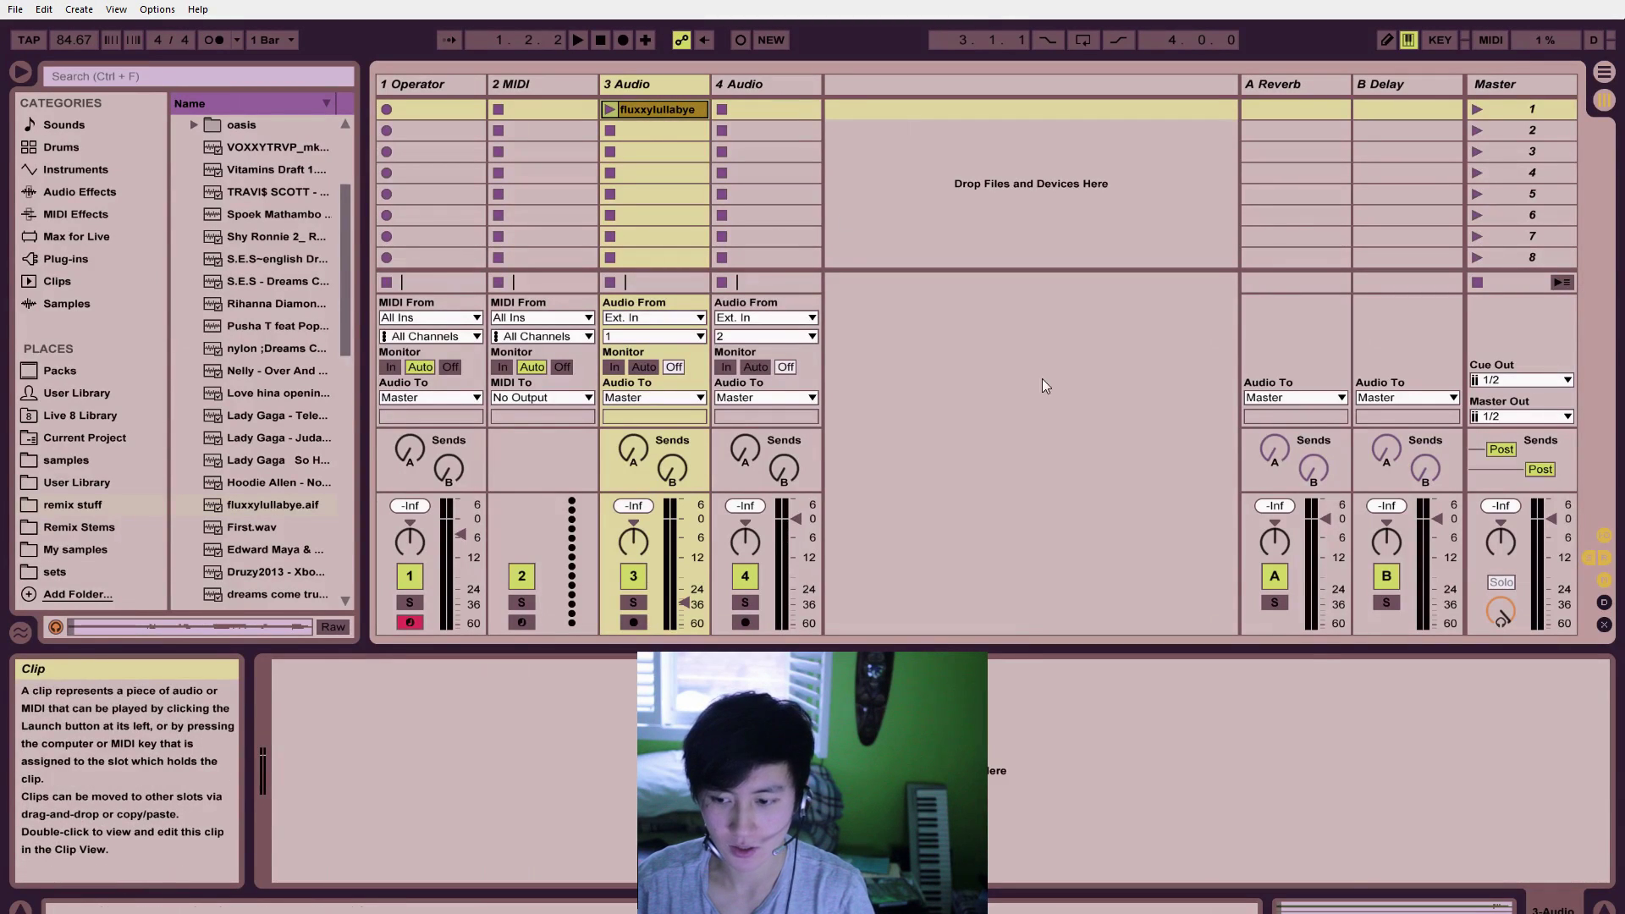
{"action": "left_click", "coordinate": [1345, 909]}
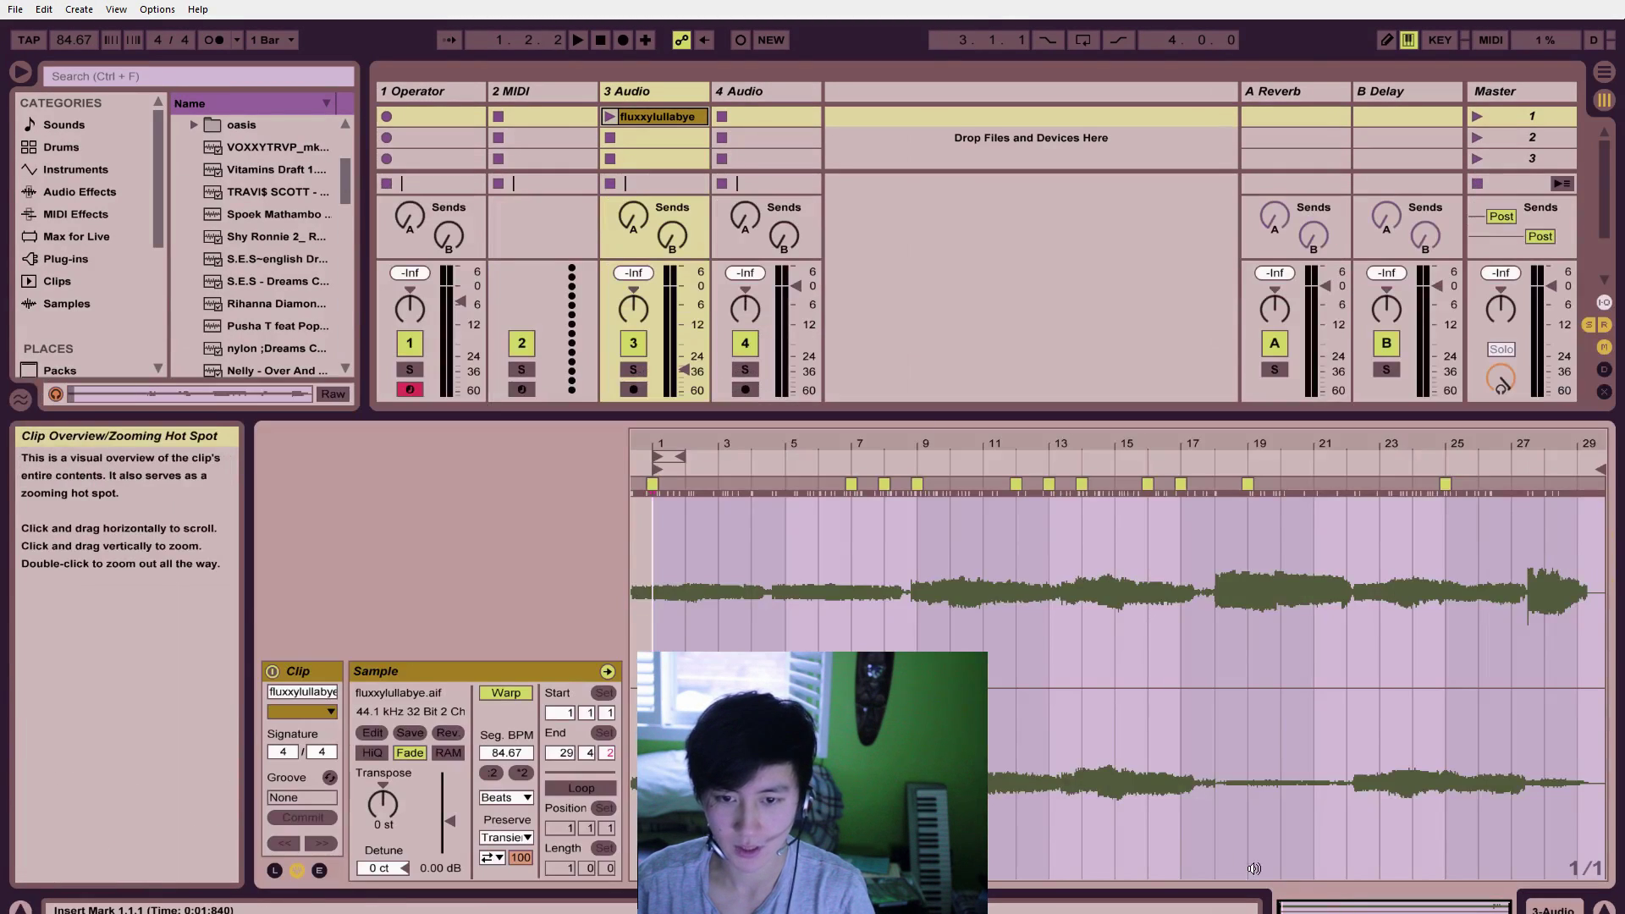
Step: Set the warp mode of the fluxxylullabye clip to Pro
{"action": "left_click_drag", "start_coordinate": [715, 443], "coordinate": [743, 473]}
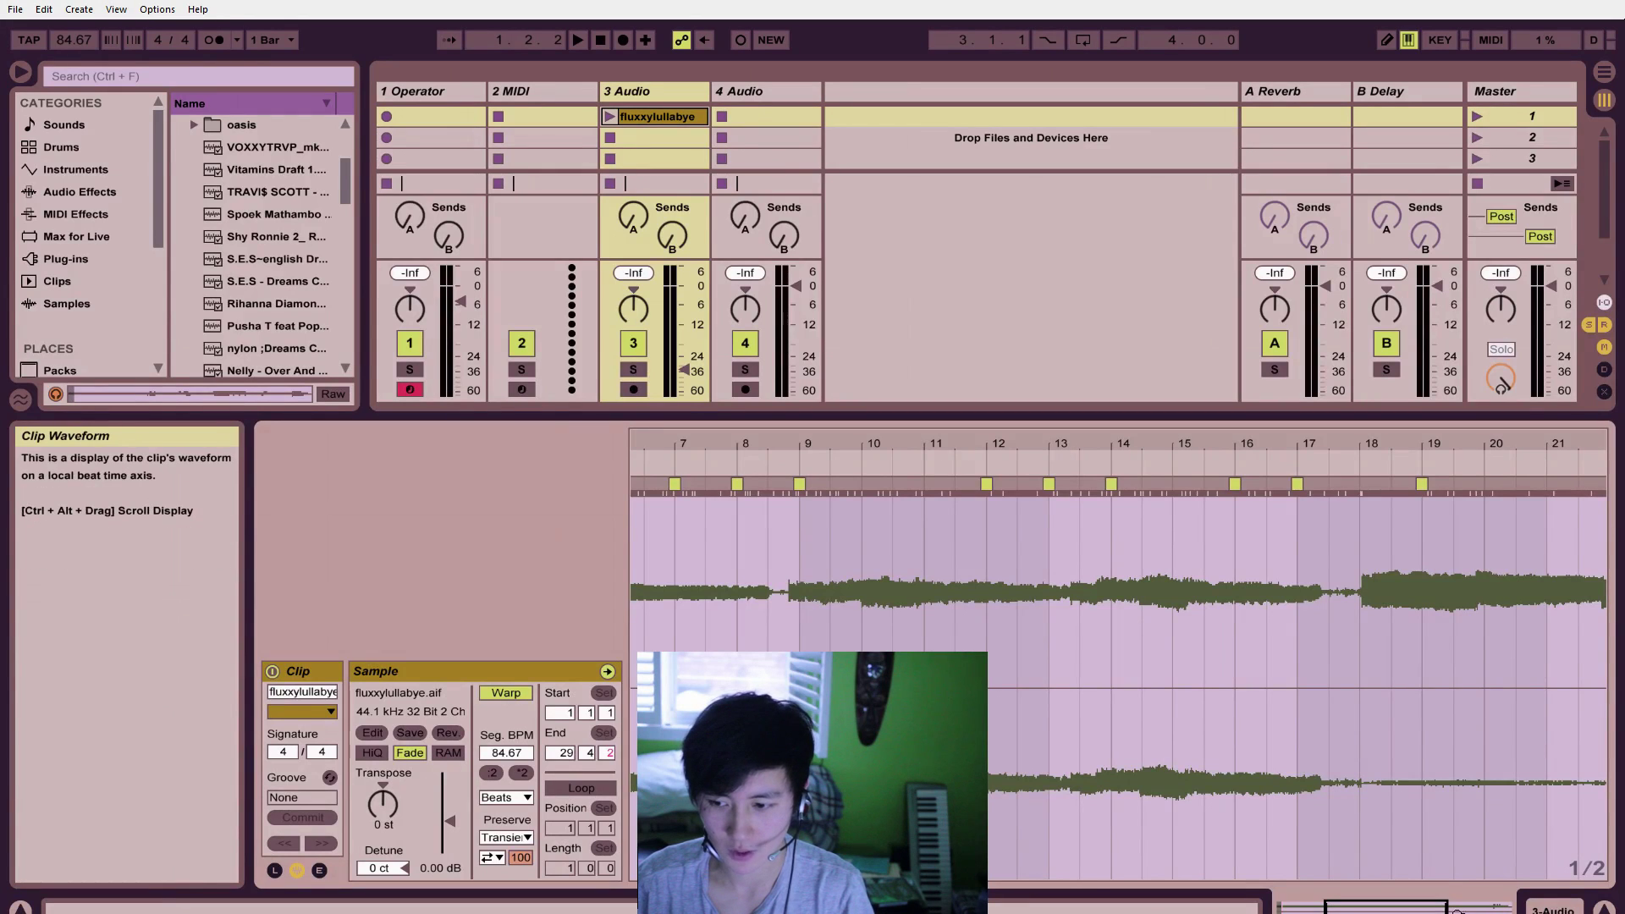
{"action": "left_click_drag", "start_coordinate": [1430, 911], "coordinate": [1387, 909]}
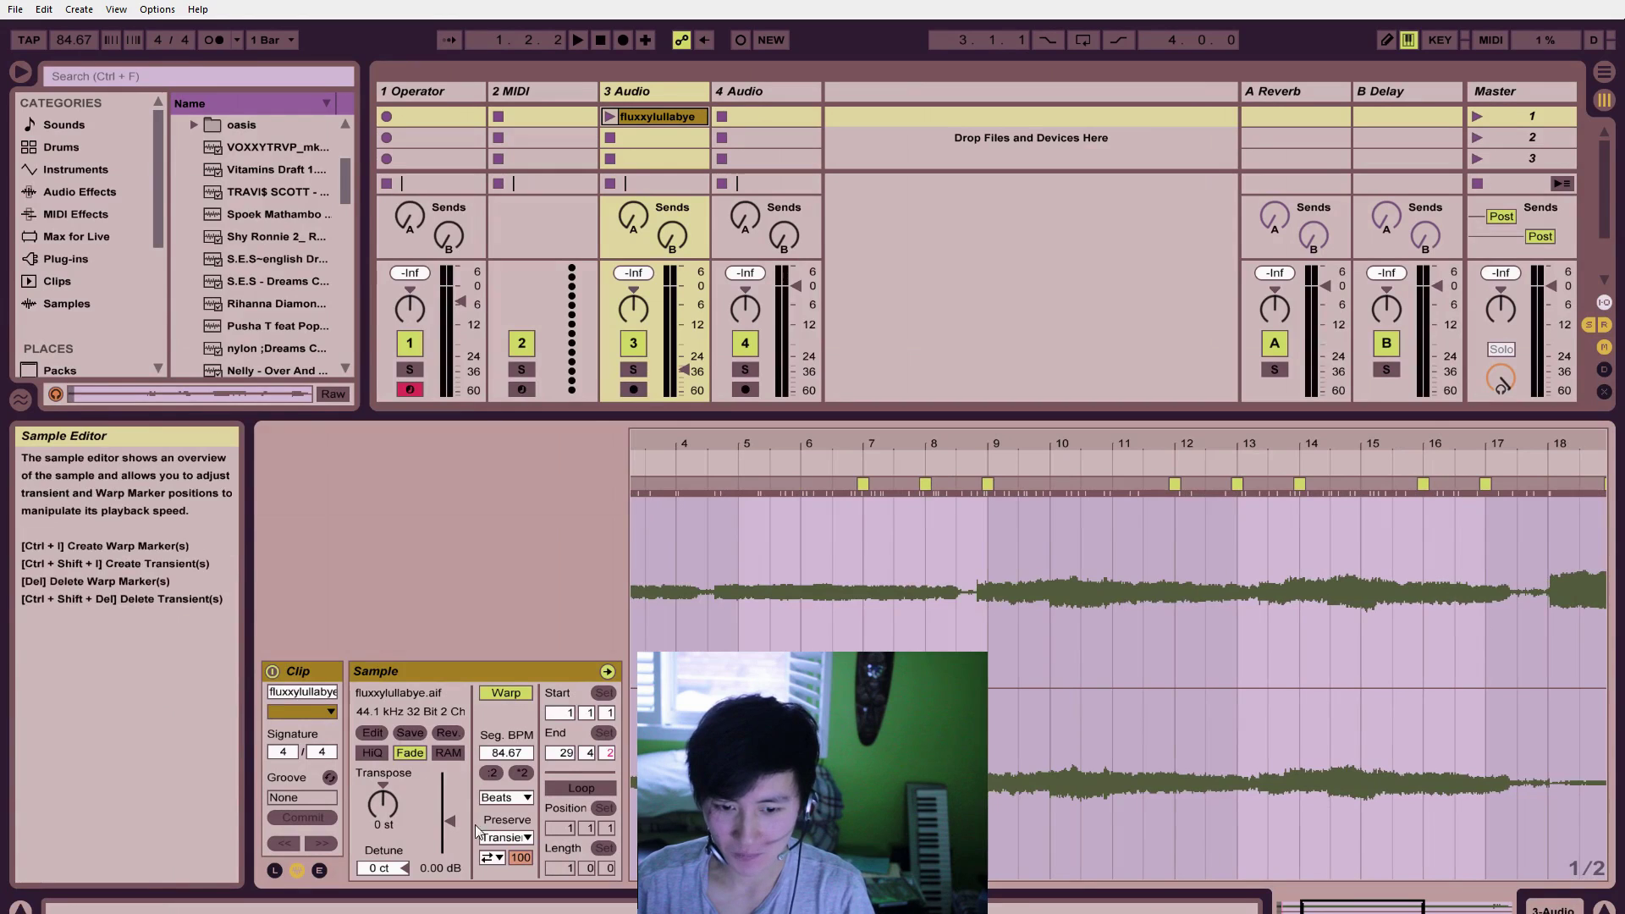
{"action": "left_click", "coordinate": [522, 799]}
{"action": "left_click", "coordinate": [520, 892]}
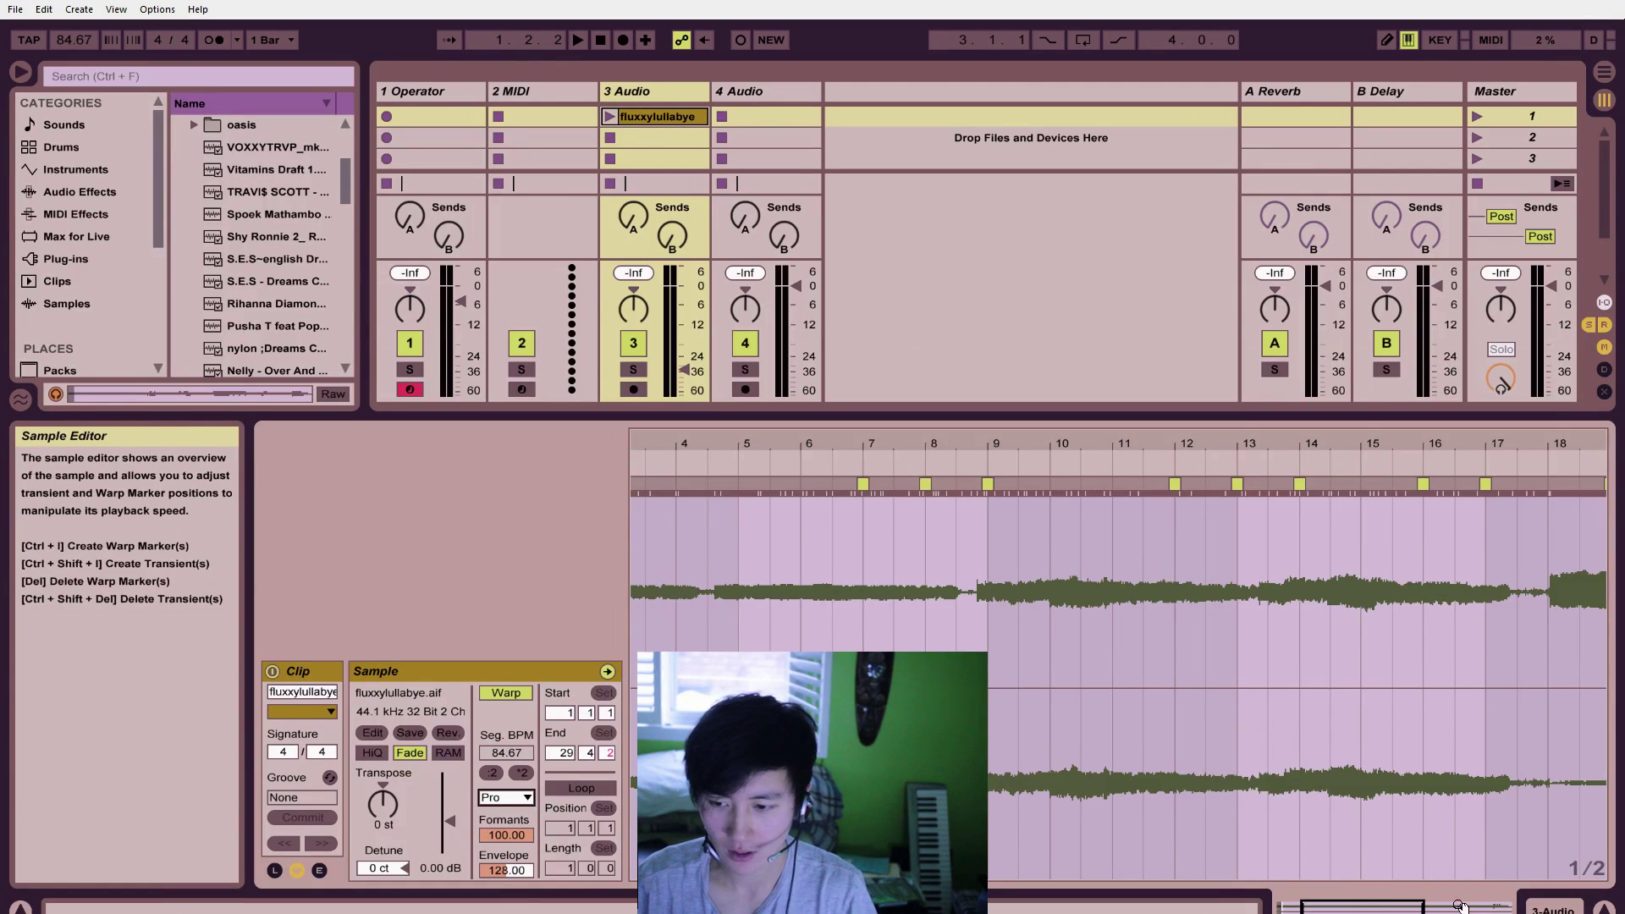
Step: While the fluxxylullabye clip plays, raise the 3 Audio track volume to about -2.3 dB and set the clip gain to 9.81 dB
{"action": "left_click", "coordinate": [609, 117]}
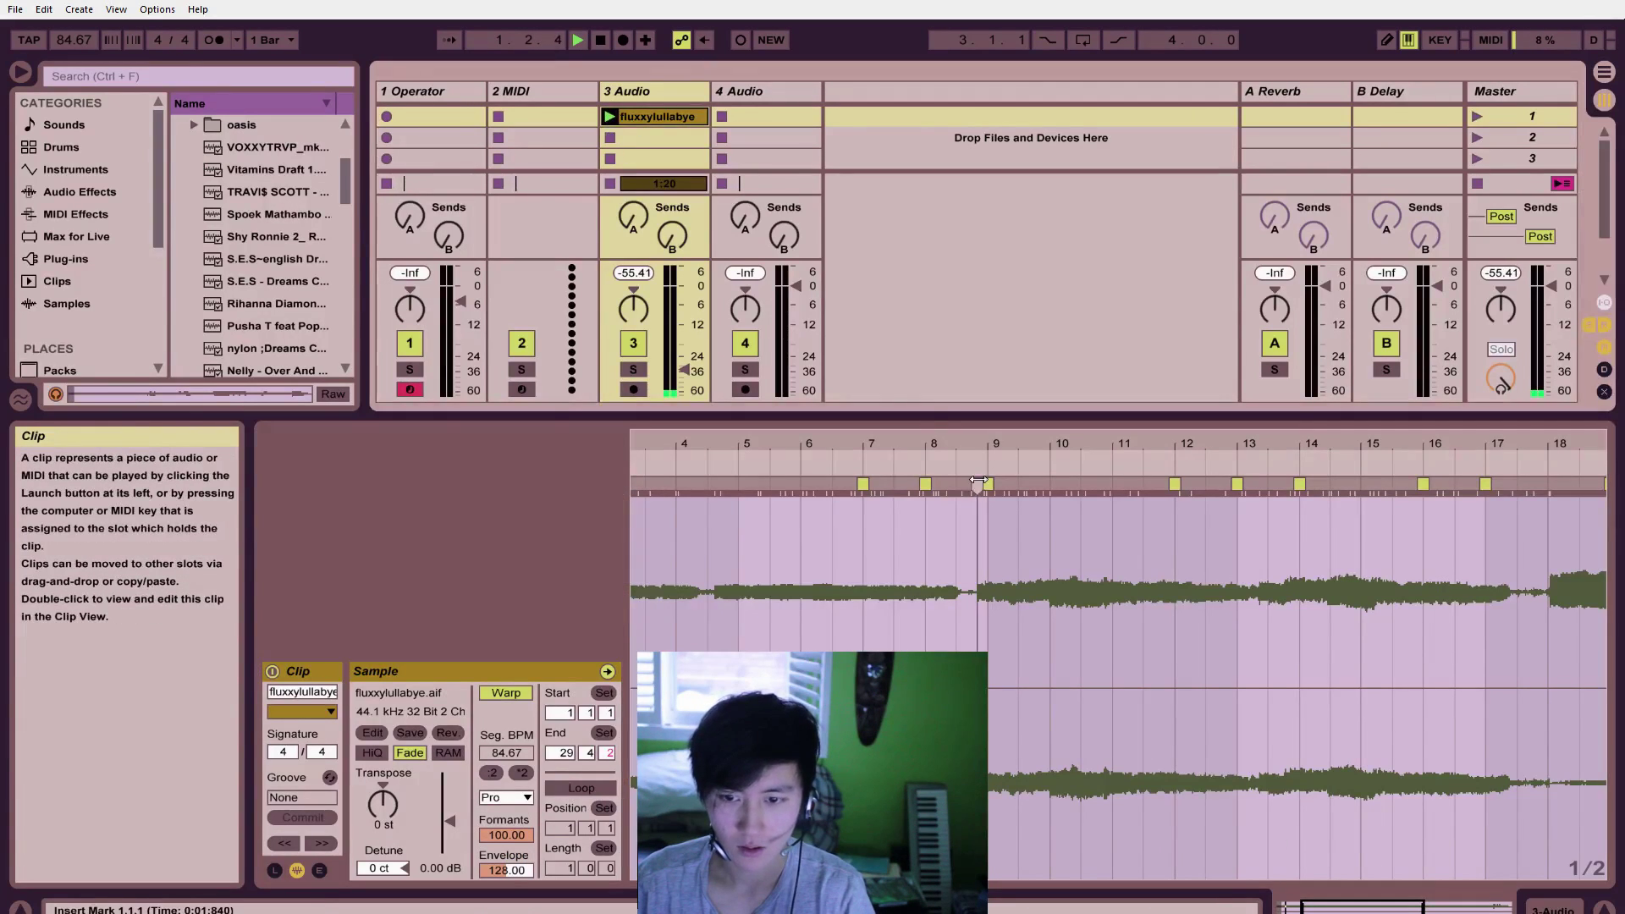
{"action": "left_click_drag", "start_coordinate": [1001, 448], "coordinate": [998, 389]}
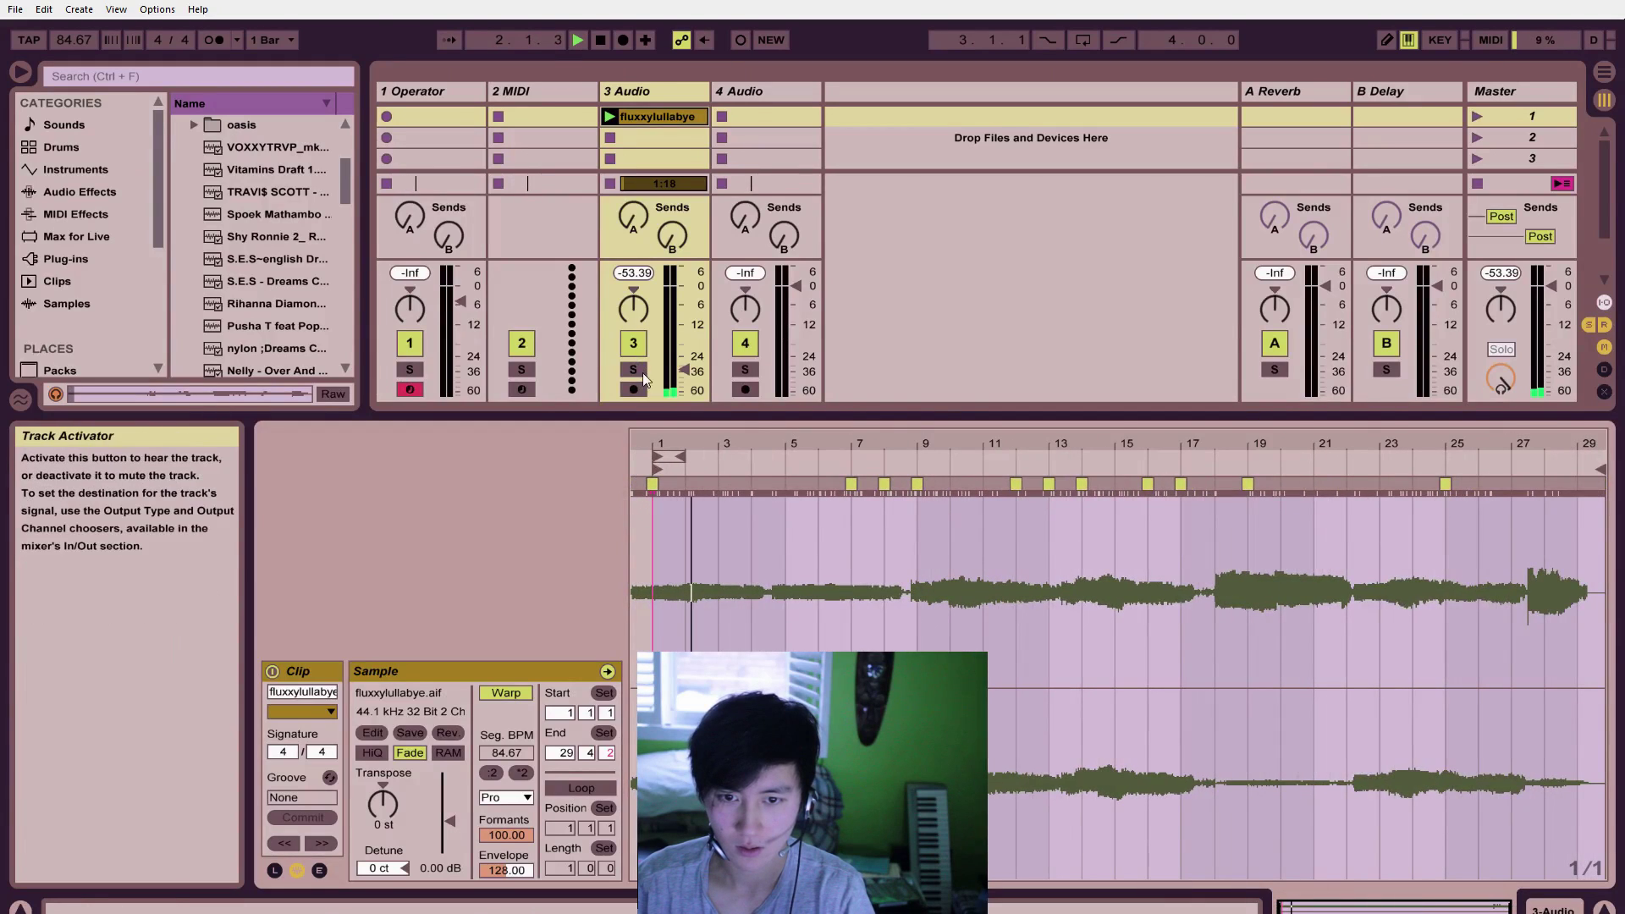
{"action": "left_click_drag", "start_coordinate": [684, 371], "coordinate": [684, 292]}
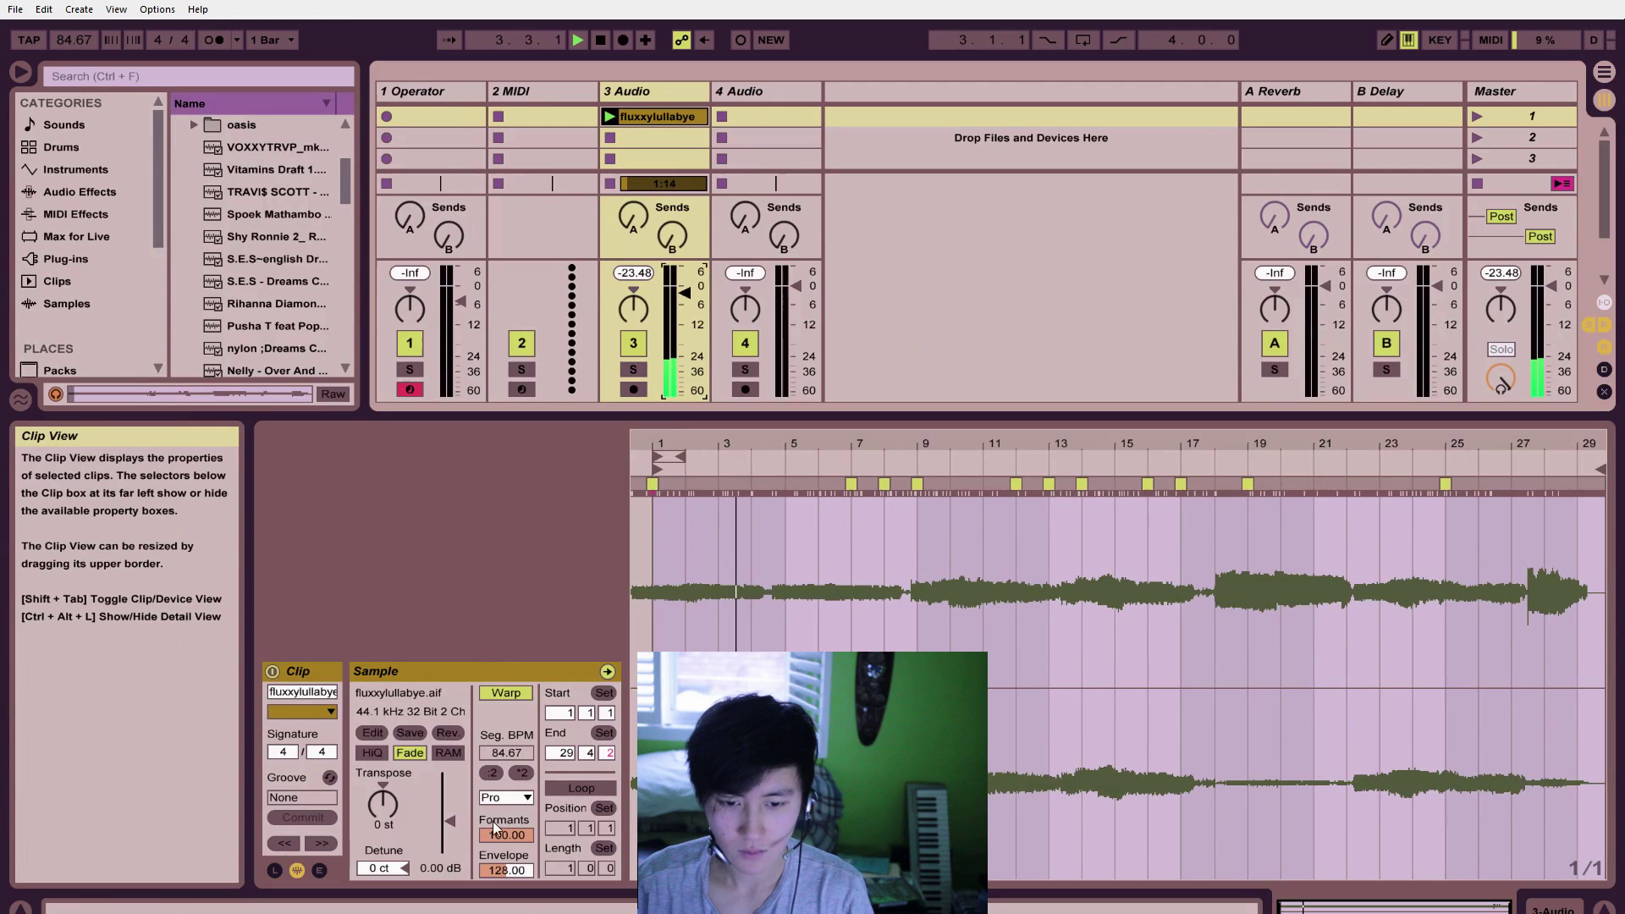
{"action": "left_click_drag", "start_coordinate": [448, 821], "coordinate": [450, 801]}
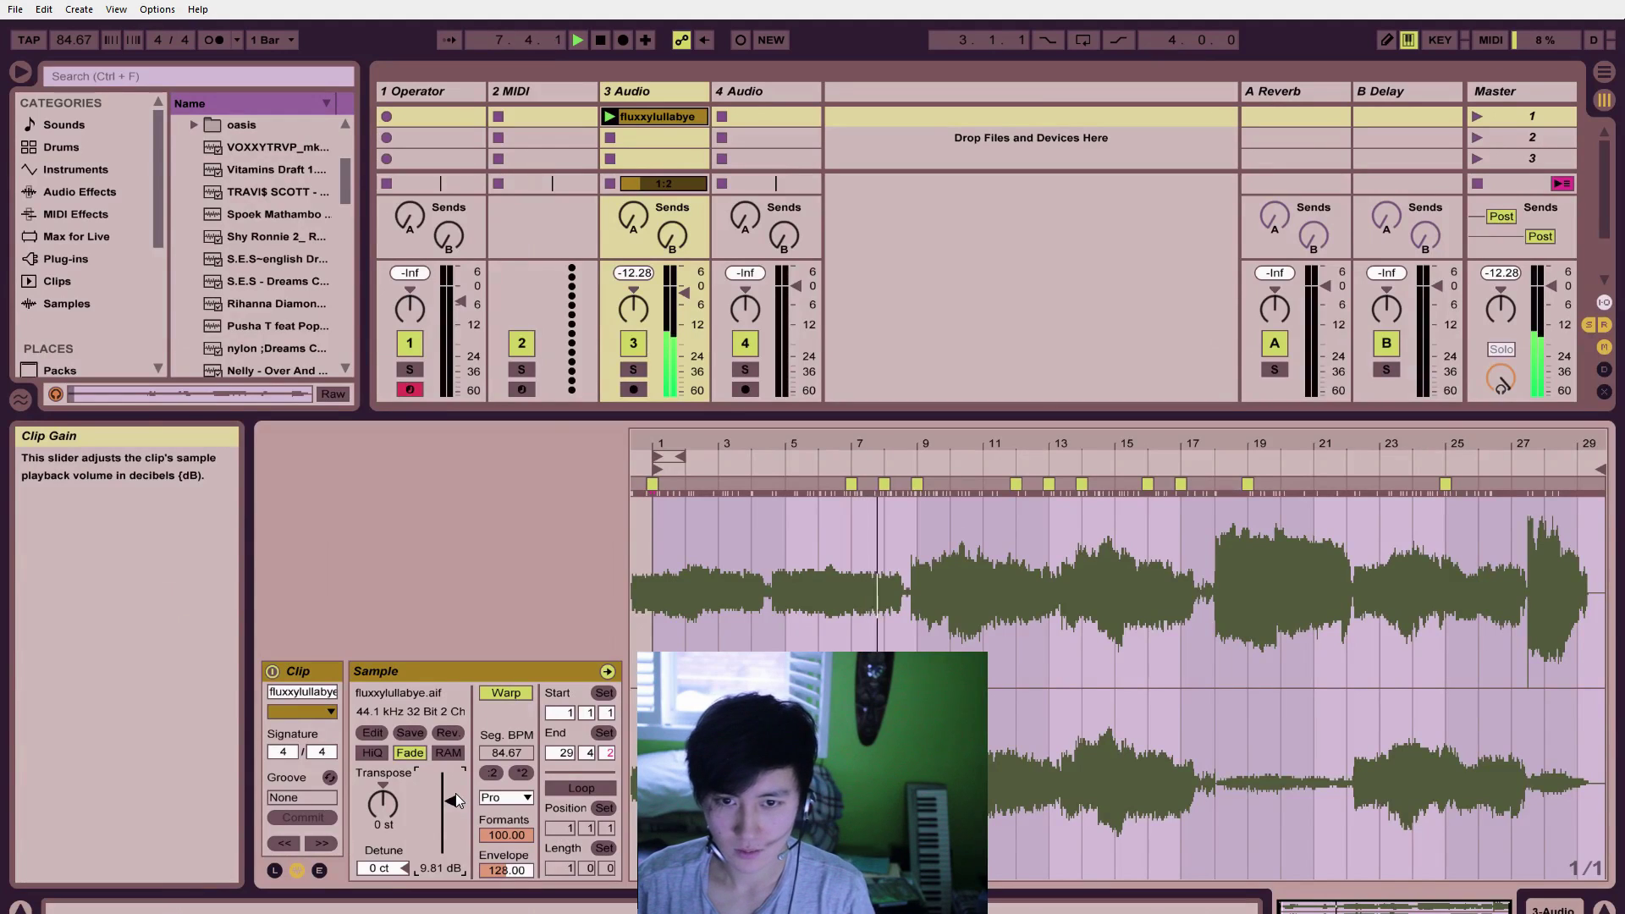
{"action": "key", "text": "space"}
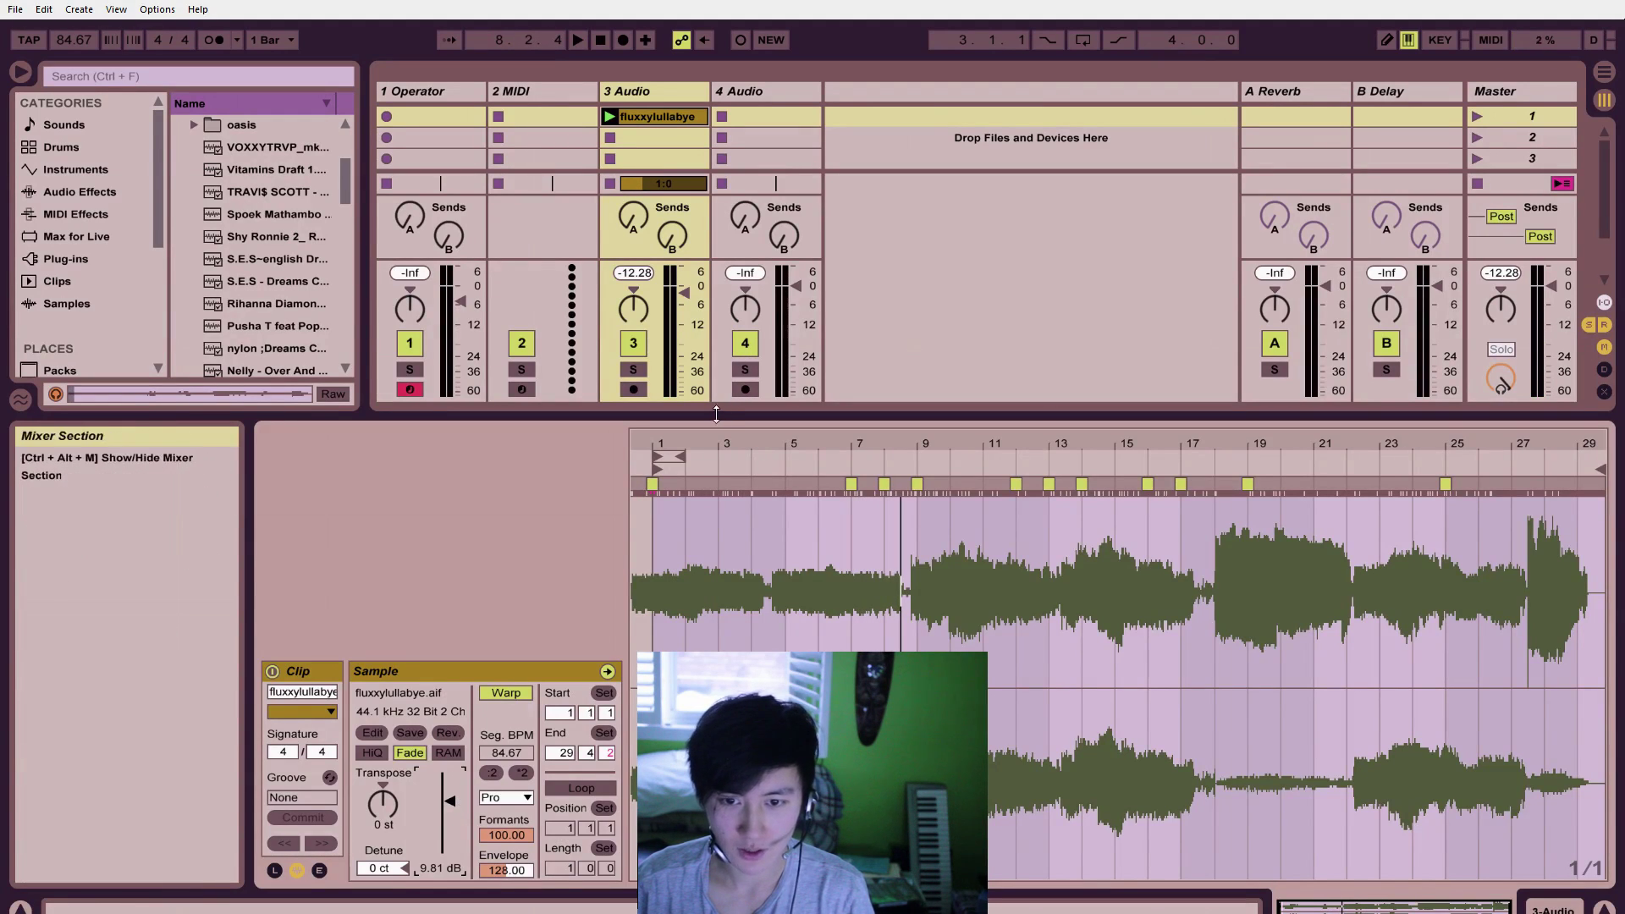
{"action": "left_click_drag", "start_coordinate": [713, 425], "coordinate": [713, 446]}
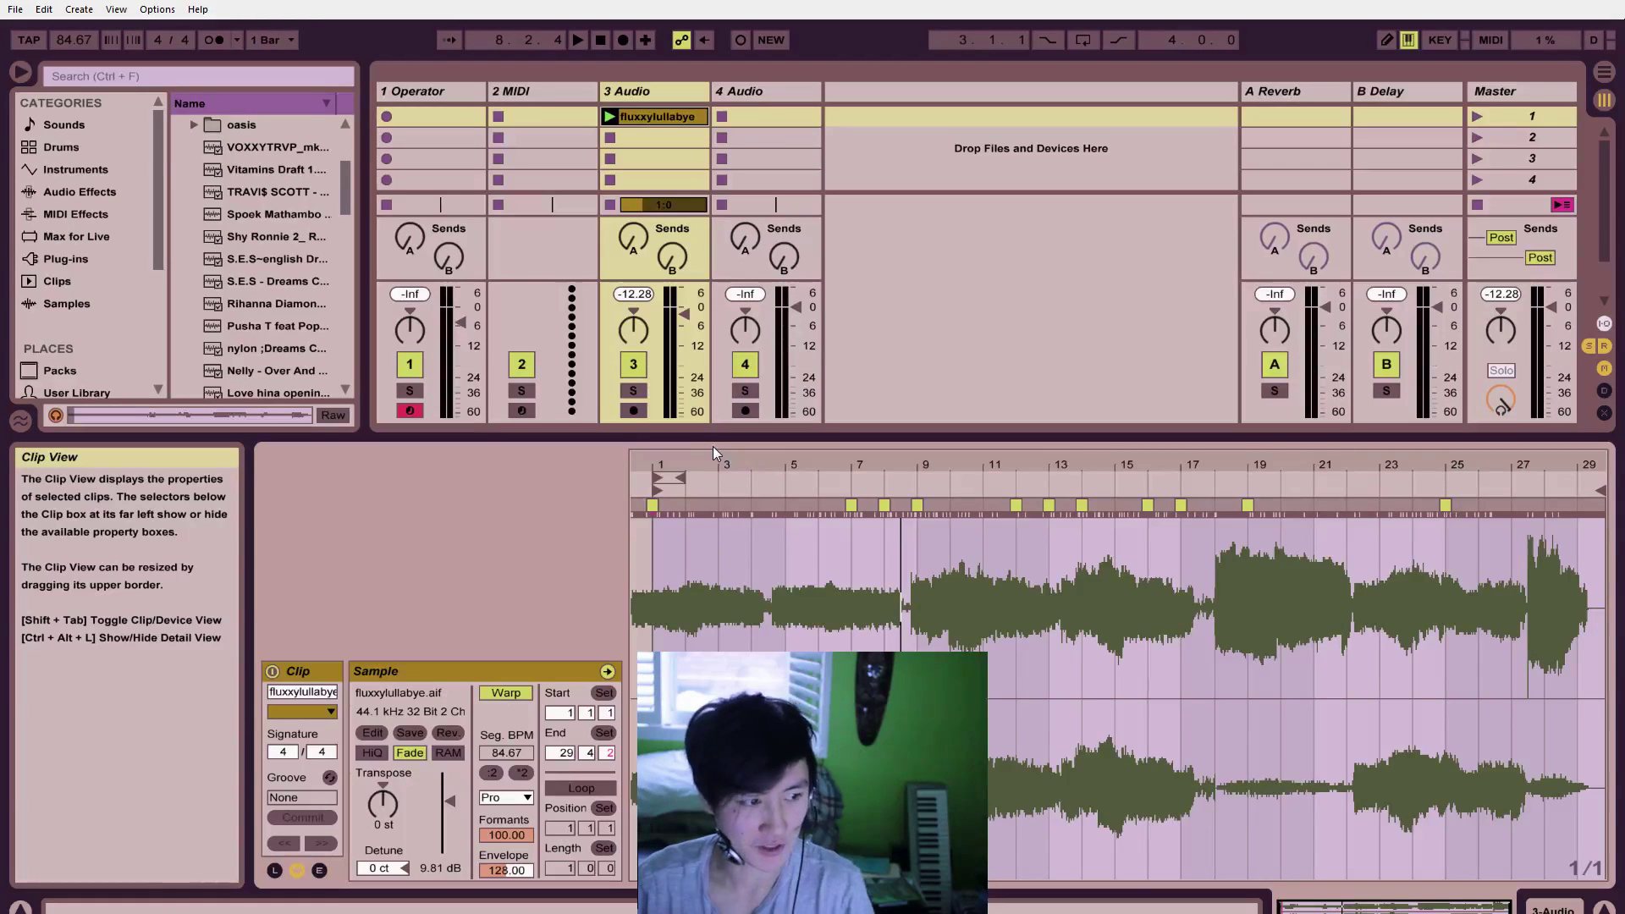
Step: Select the 1 Operator track and play test notes through its Operator instrument
{"action": "left_click", "coordinate": [449, 90]}
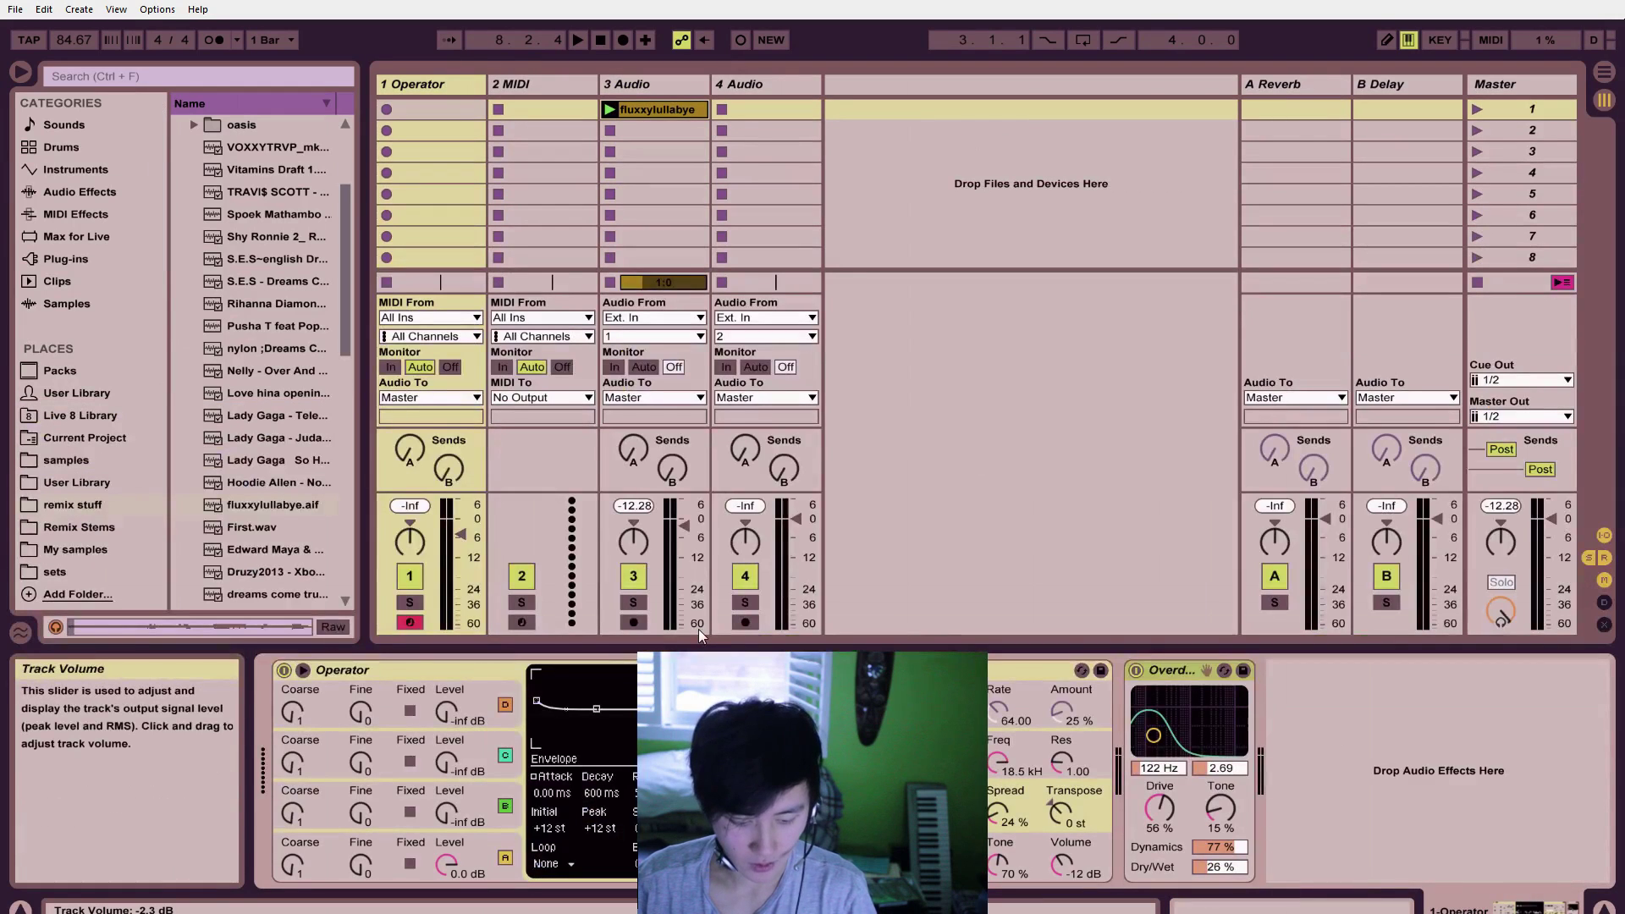
{"action": "key", "text": "a"}
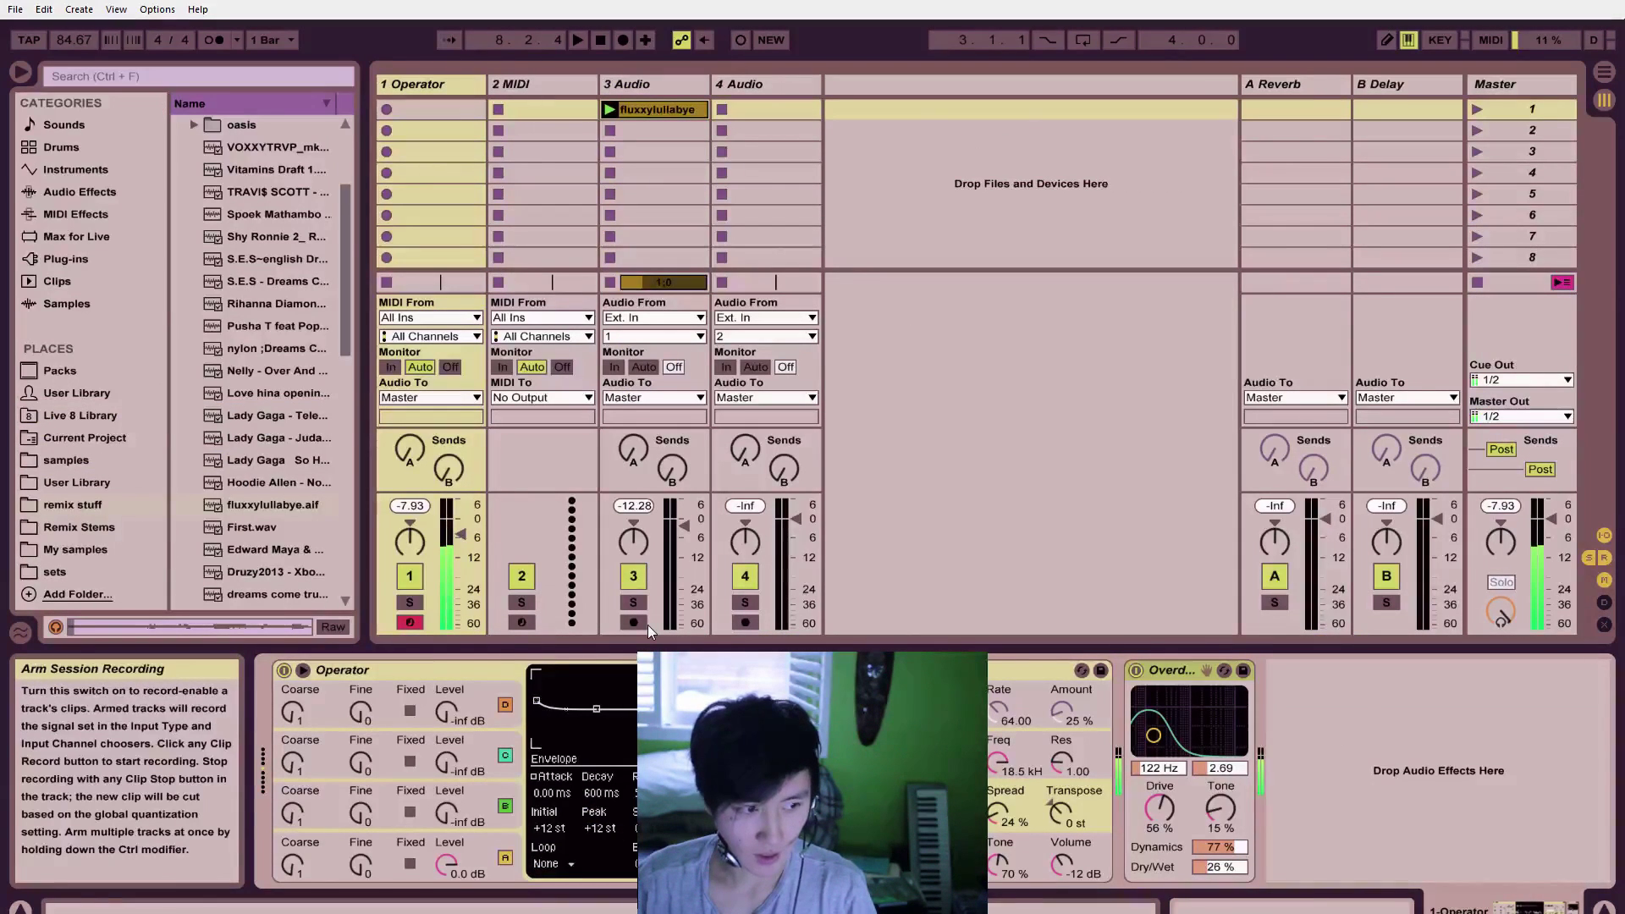
{"action": "key", "text": "a"}
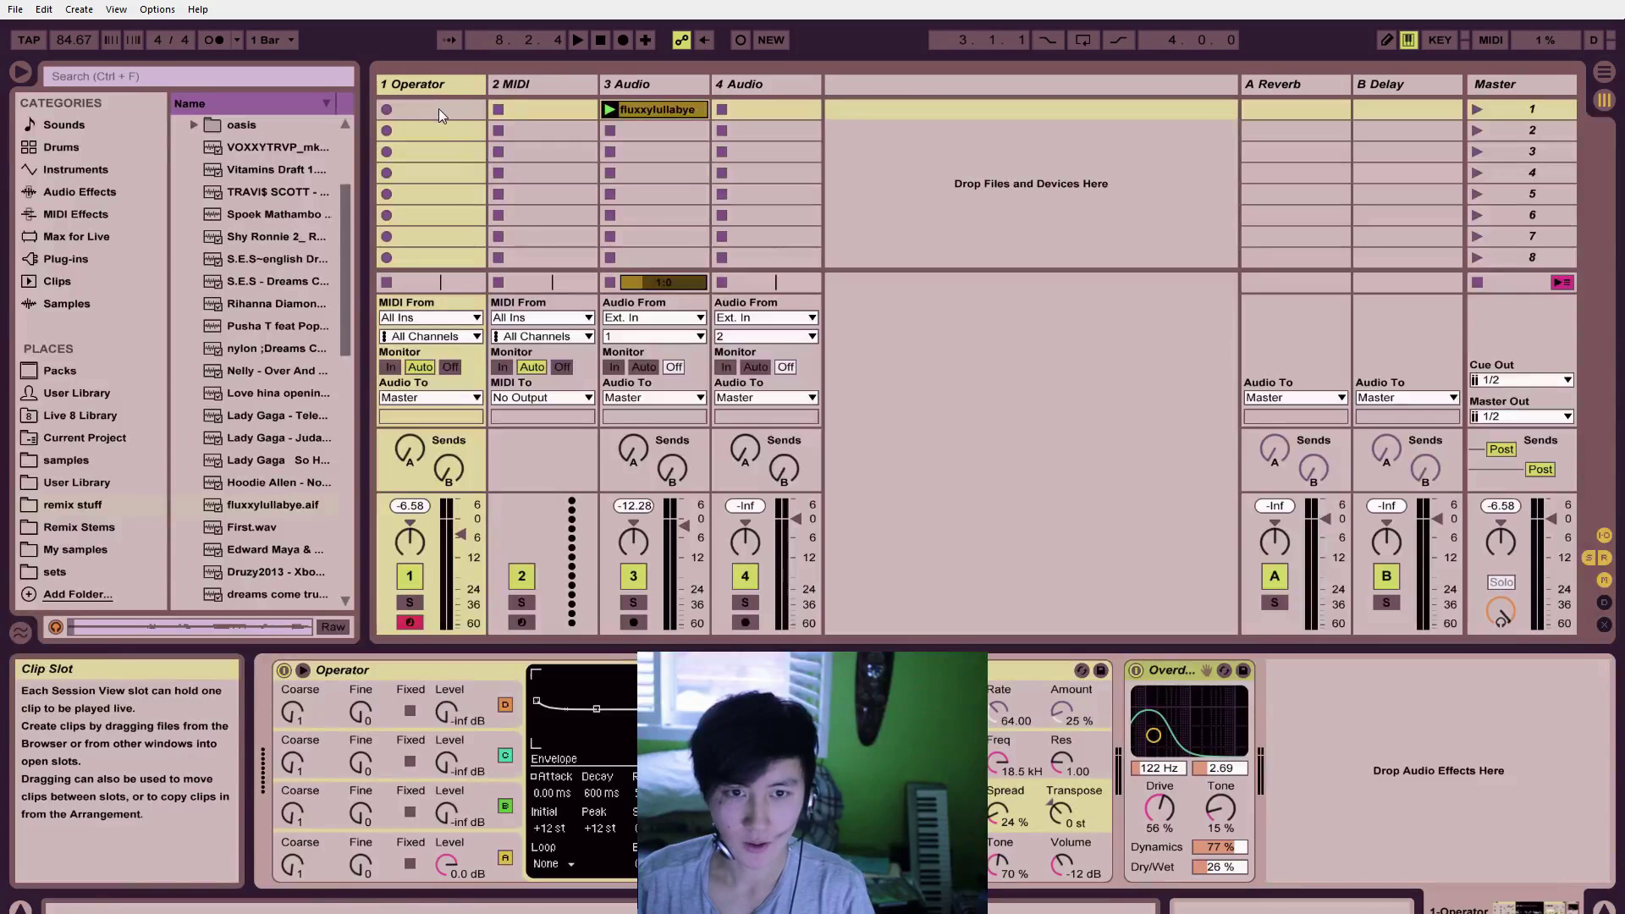
Step: Arm the 3 Audio and 4 Audio tracks in turn, and arm the 1 Operator track for recording again
{"action": "left_click", "coordinate": [638, 621]}
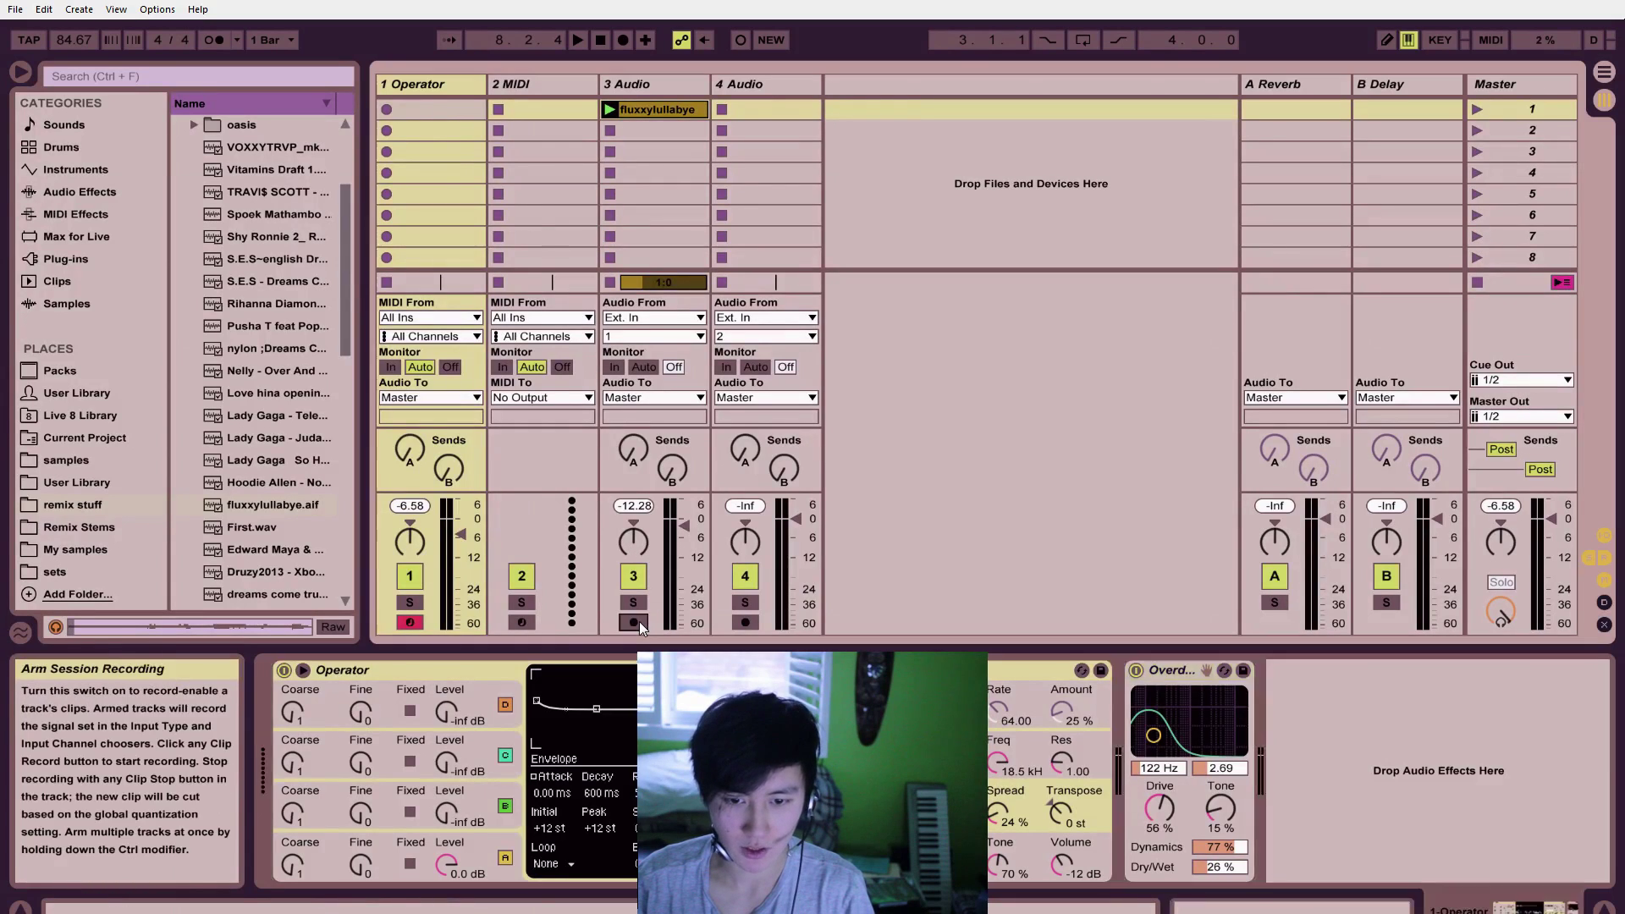
{"action": "left_click", "coordinate": [744, 624]}
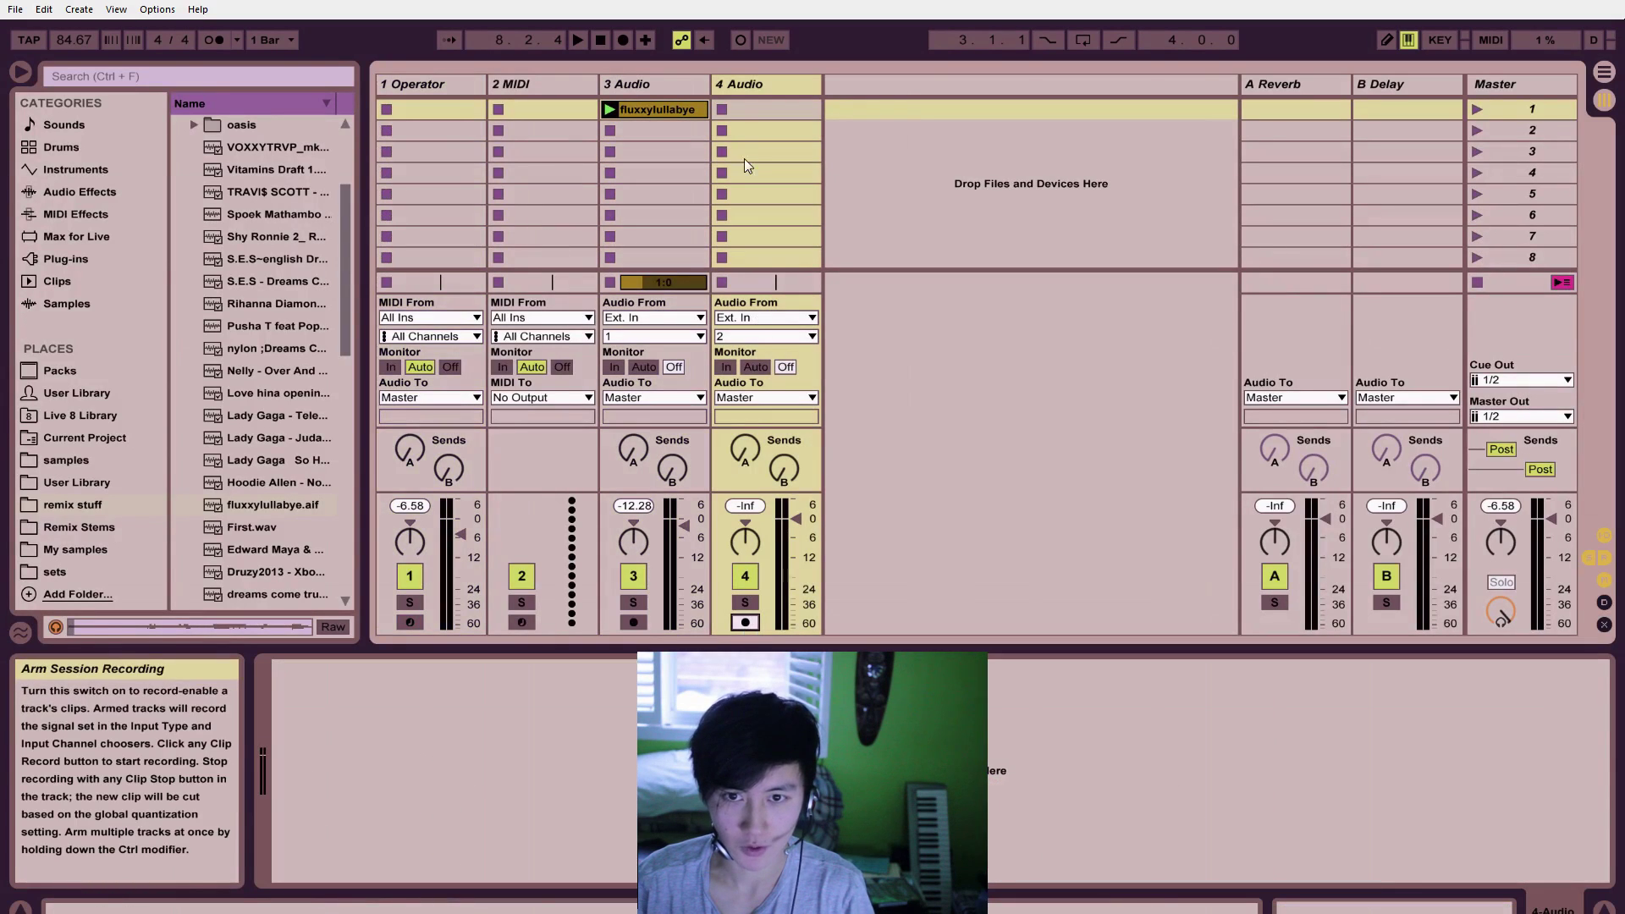
{"action": "left_click", "coordinate": [448, 90]}
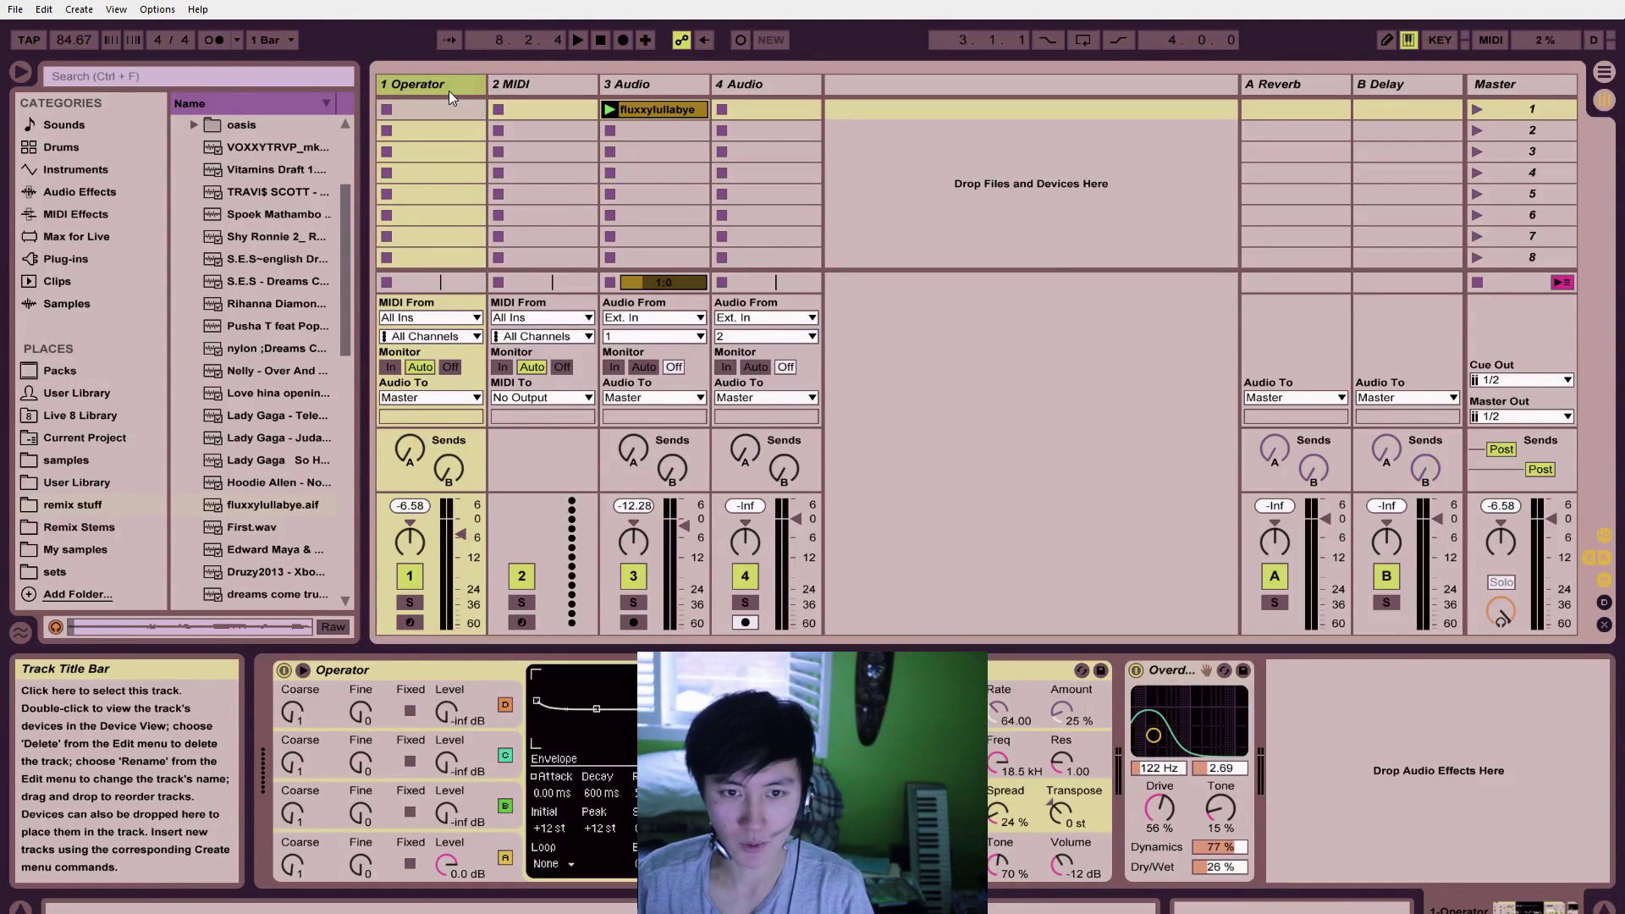
{"action": "left_click", "coordinate": [411, 623]}
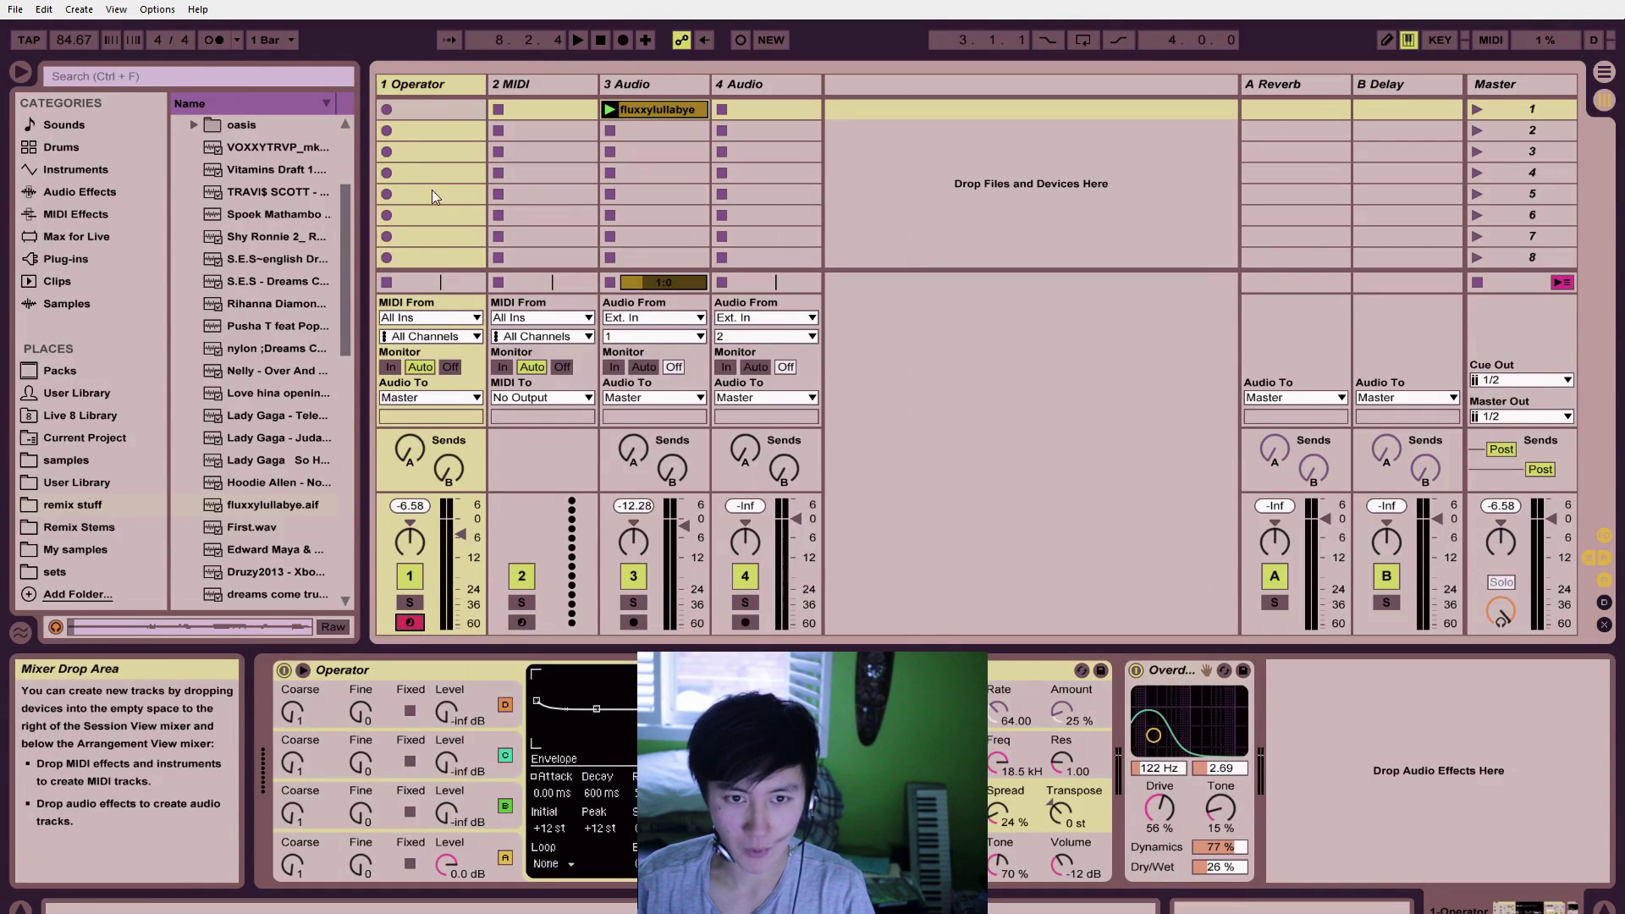
Step: Record a MIDI clip with two long chords in the first slot of the 1 Operator track, and stop playback
{"action": "left_click", "coordinate": [388, 109]}
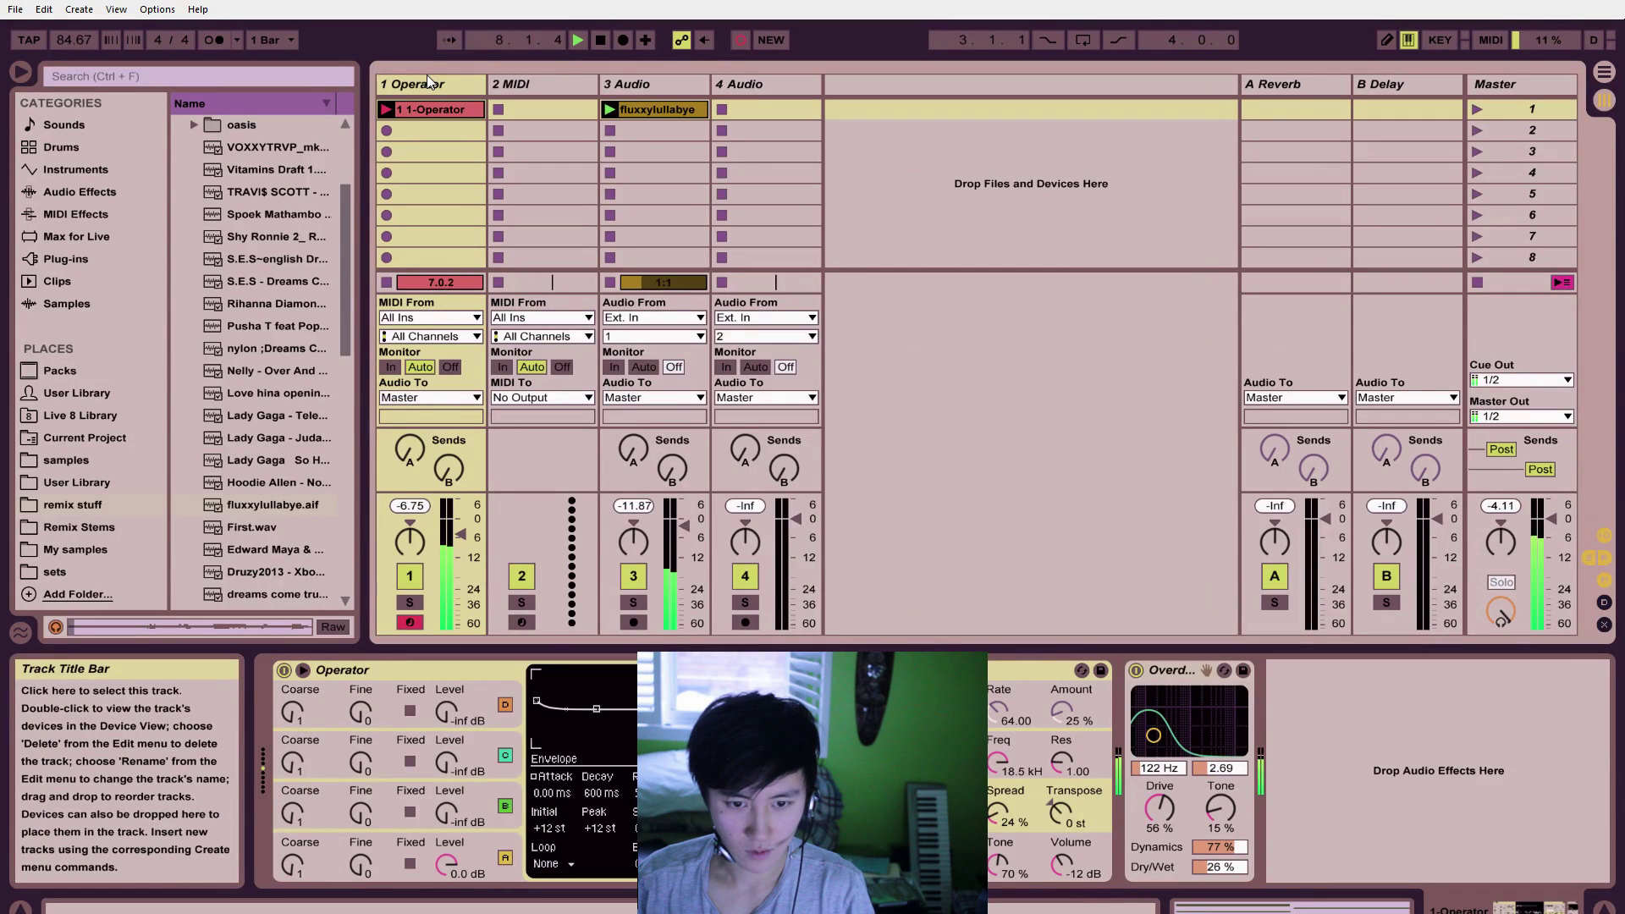
{"action": "key", "text": "space"}
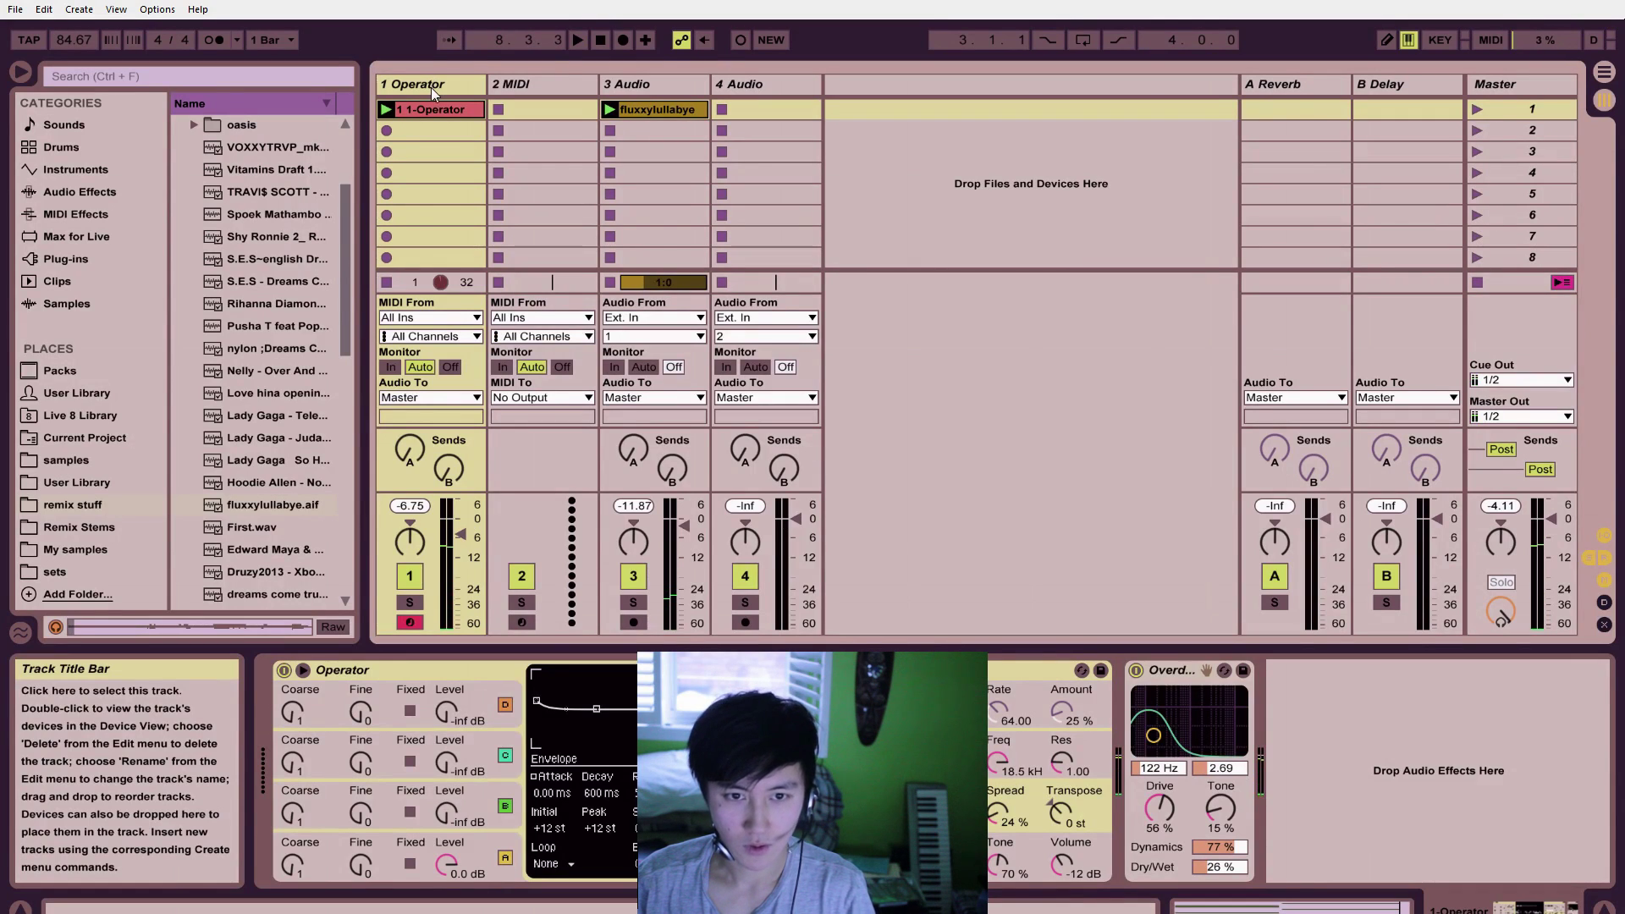
Step: Open the recorded 1-Operator clip and move its second chord's three notes to the start of bar 5
{"action": "double_click", "coordinate": [435, 109]}
{"action": "left_click_drag", "start_coordinate": [1020, 530], "coordinate": [1094, 630]}
{"action": "left_click", "coordinate": [1158, 631]}
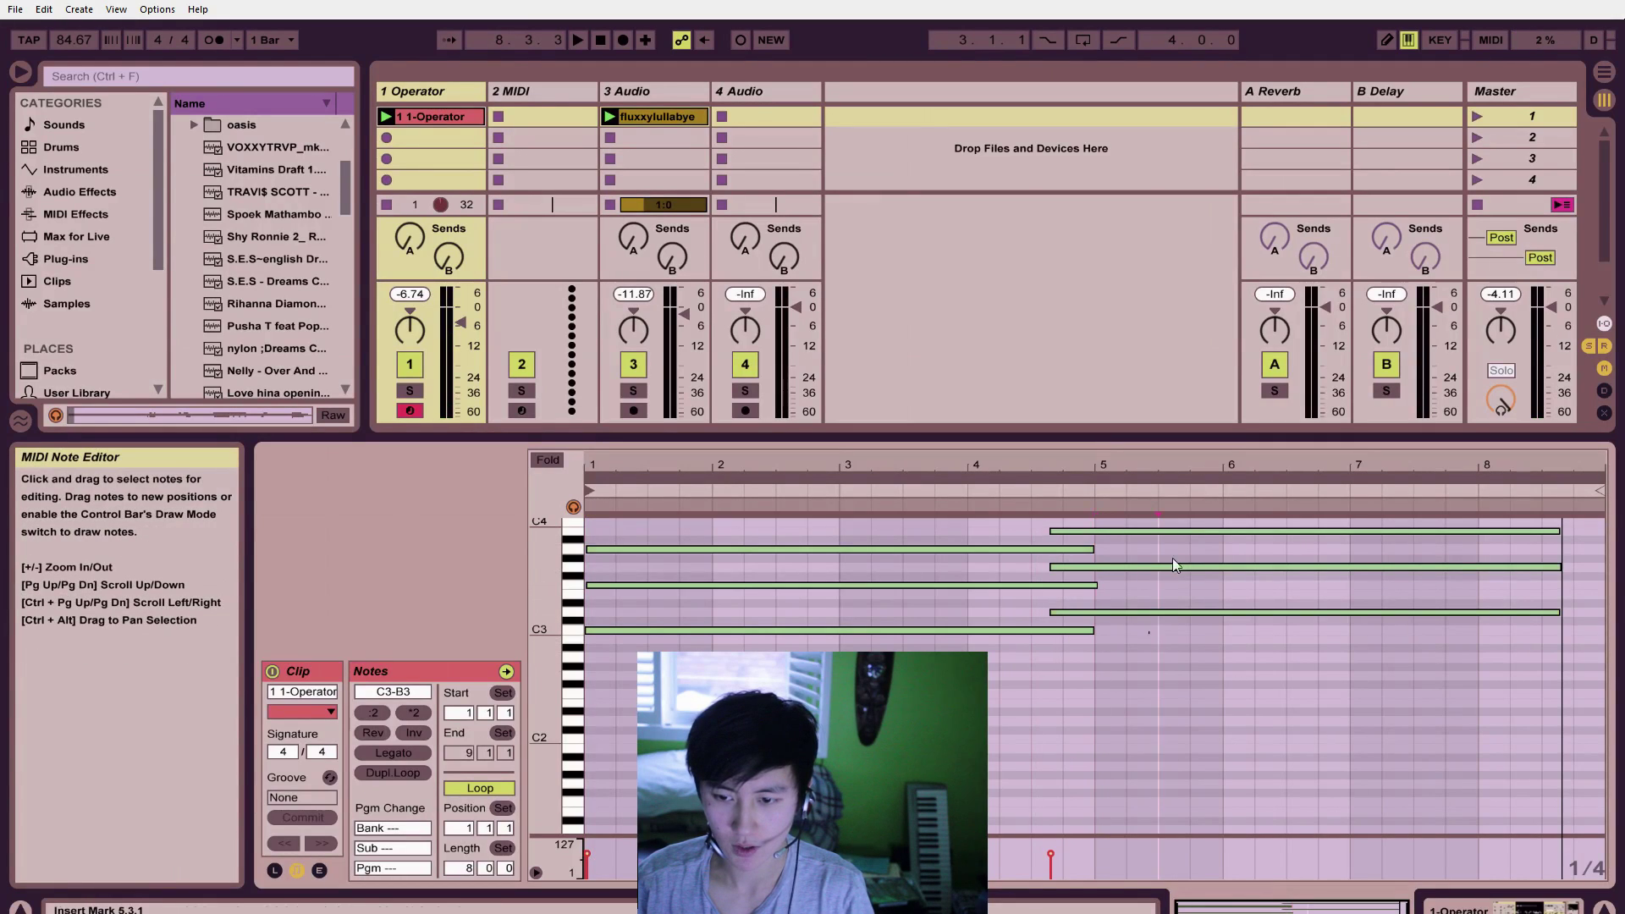
{"action": "left_click", "coordinate": [1126, 526]}
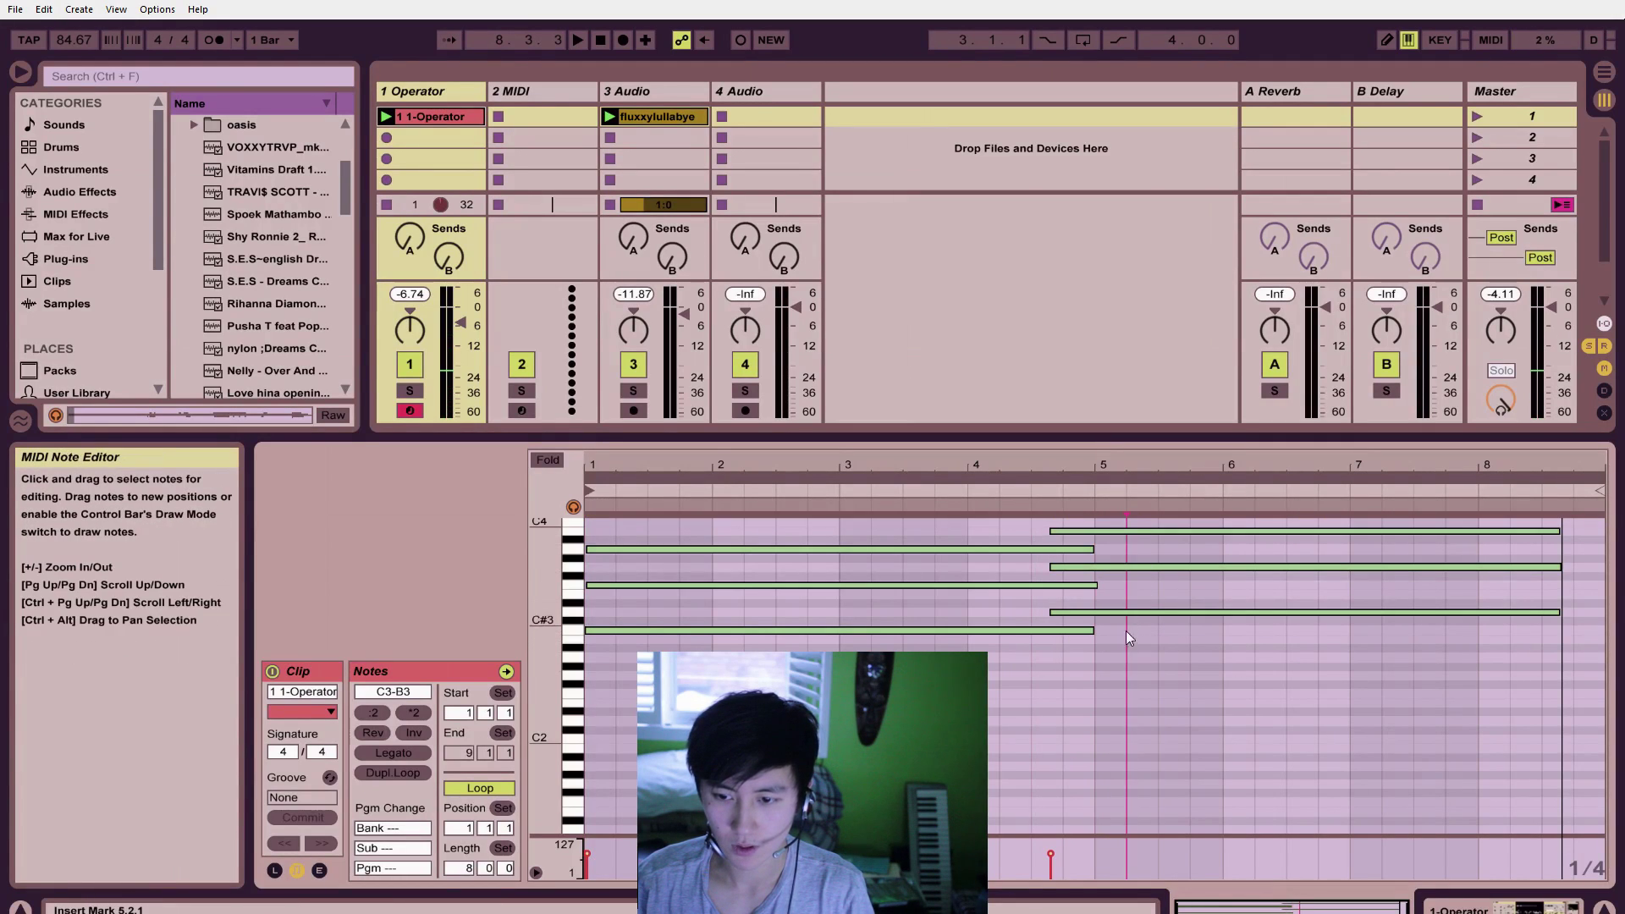
{"action": "left_click_drag", "start_coordinate": [1125, 631], "coordinate": [1162, 530]}
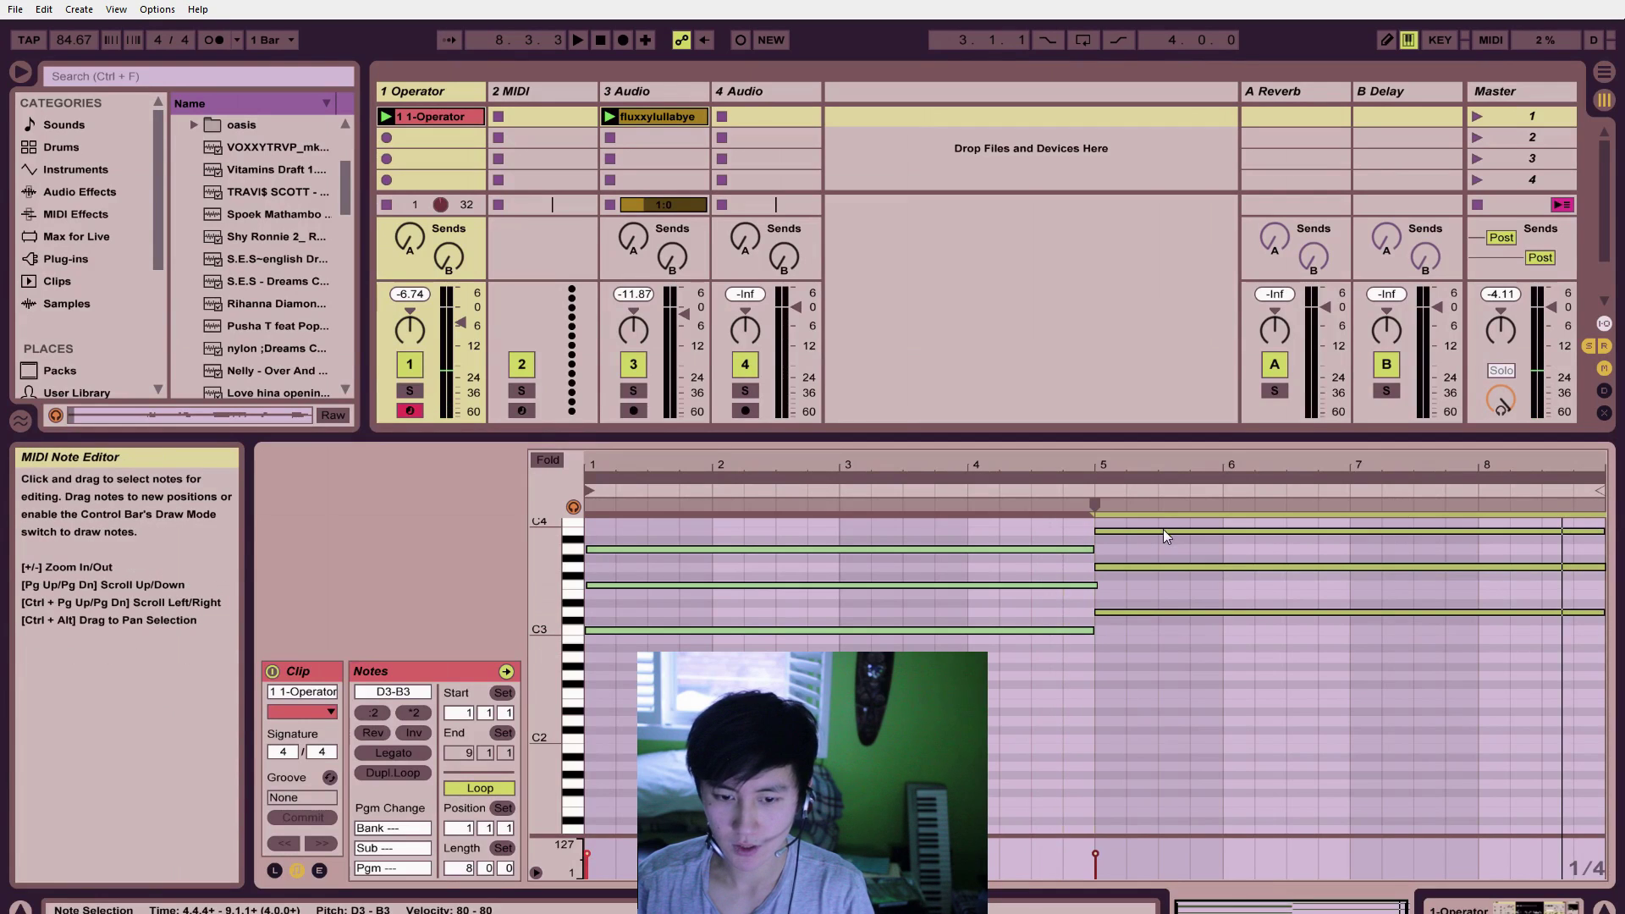
Step: Compare the clip and device views of the 3 Audio and 1 Operator tracks, ending on the 1-Operator clip's notes
{"action": "left_click", "coordinate": [674, 94]}
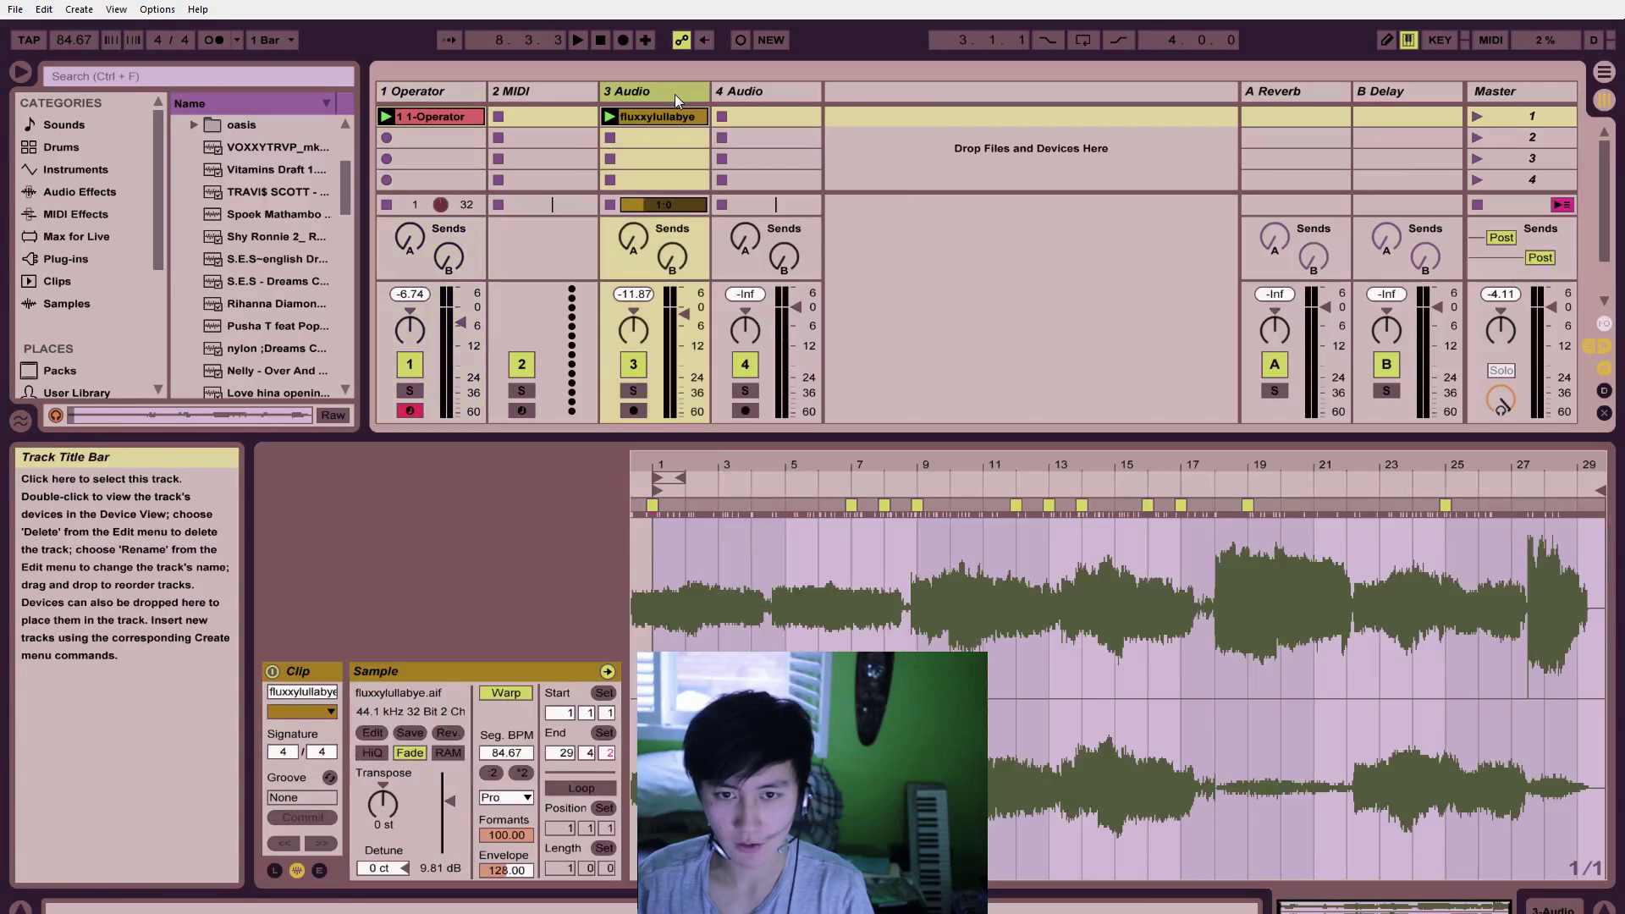
{"action": "left_click", "coordinate": [1505, 906]}
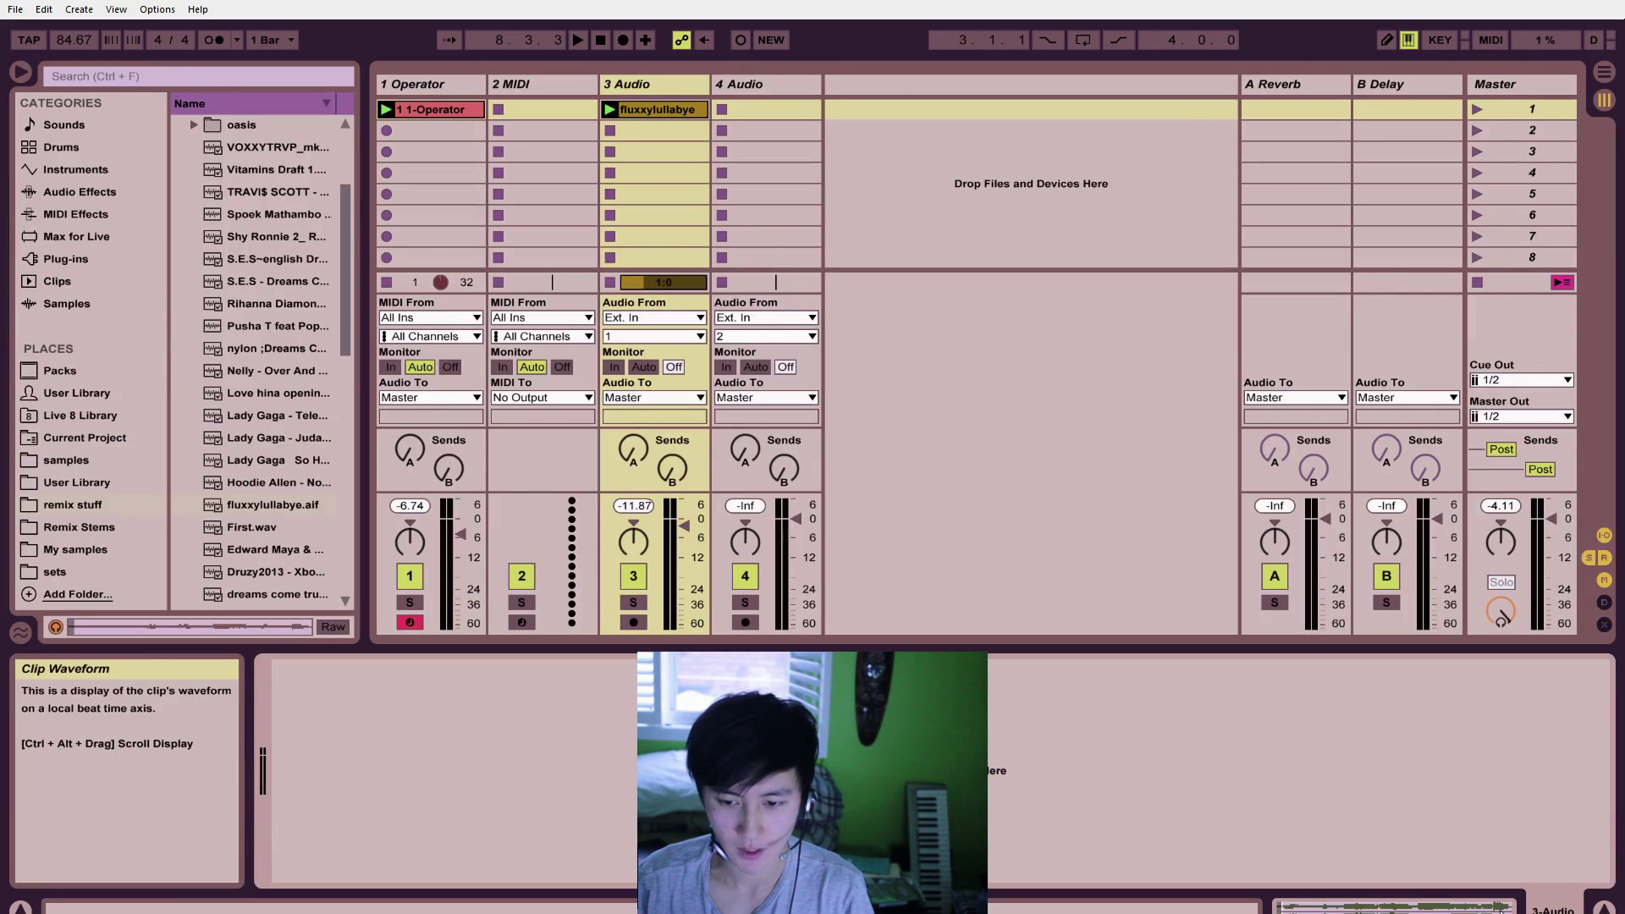
{"action": "left_click", "coordinate": [1503, 907]}
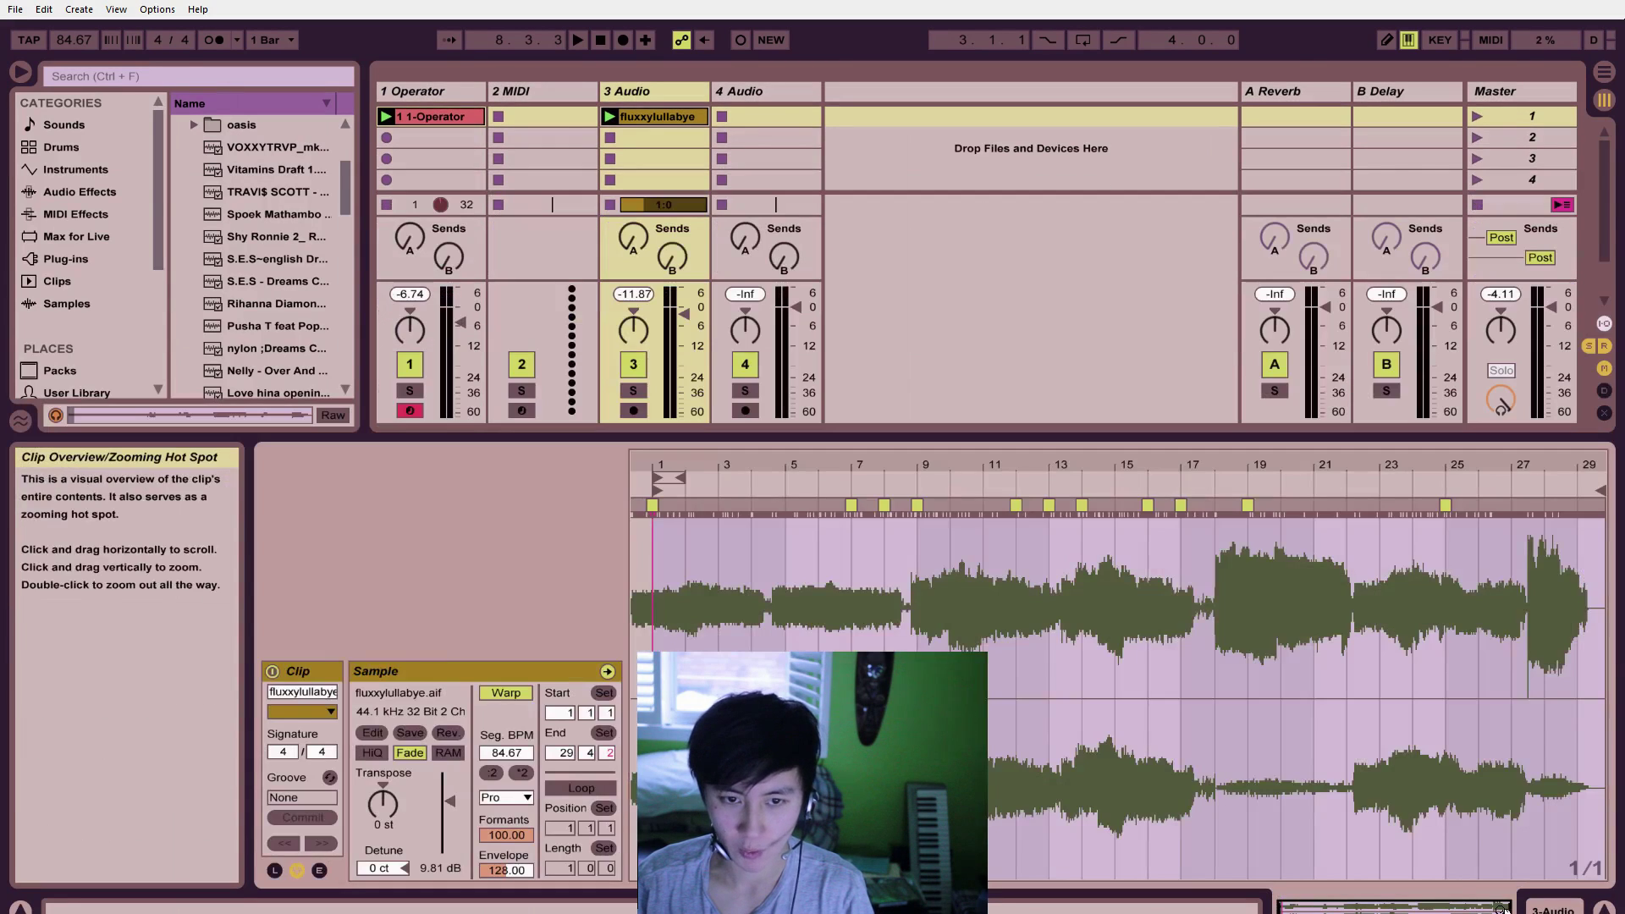
{"action": "left_click", "coordinate": [447, 93]}
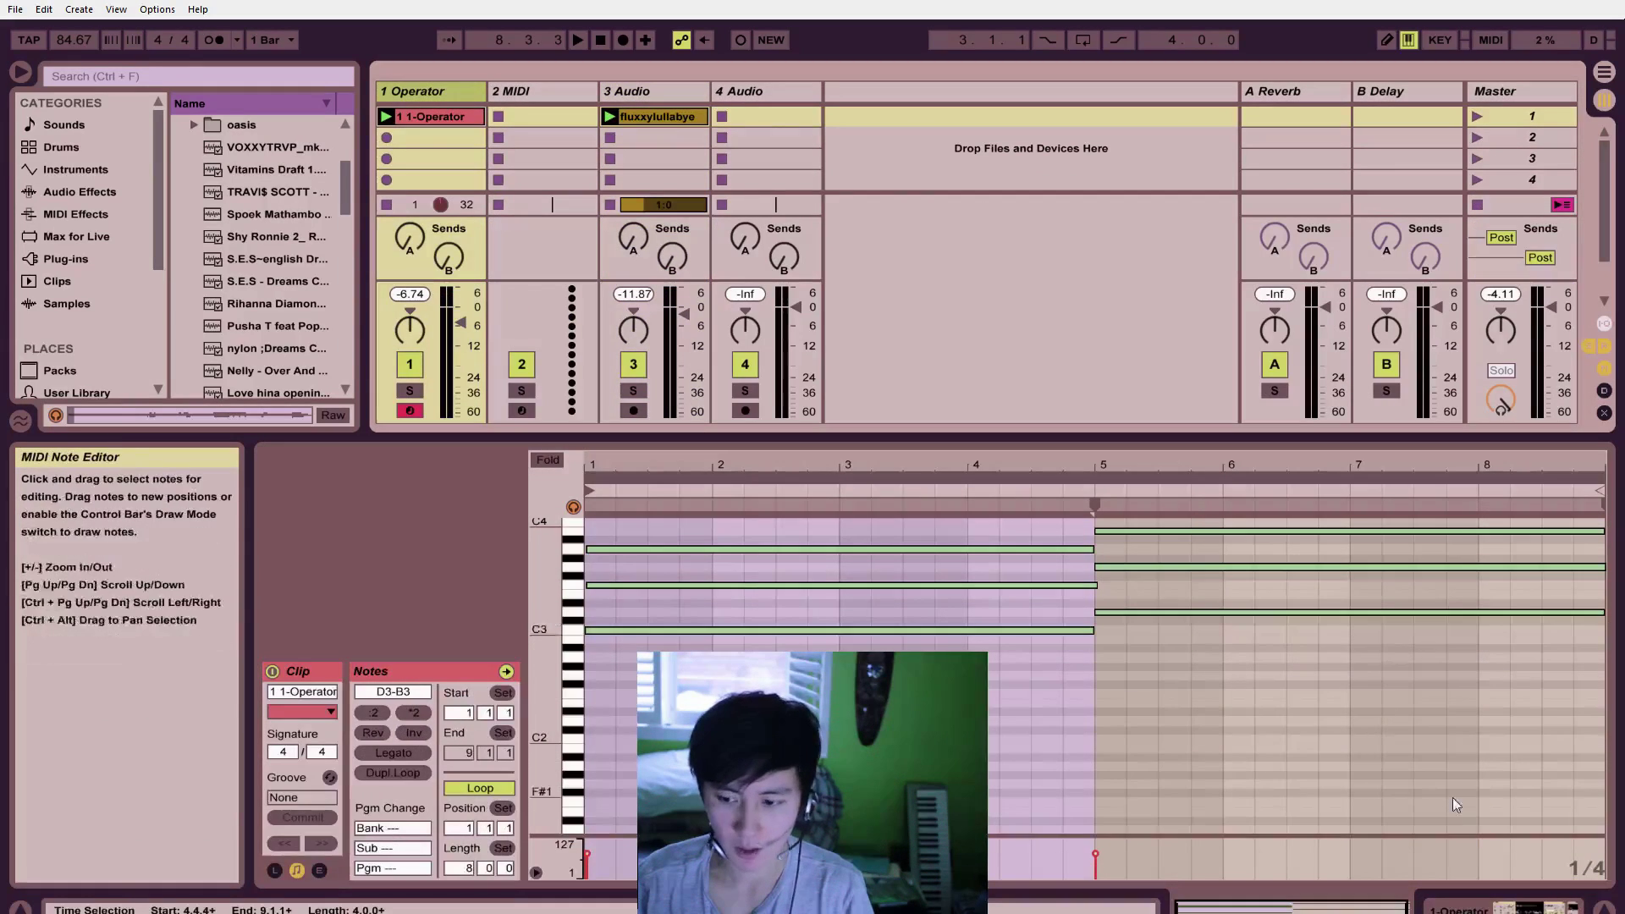
{"action": "left_click", "coordinate": [1474, 908]}
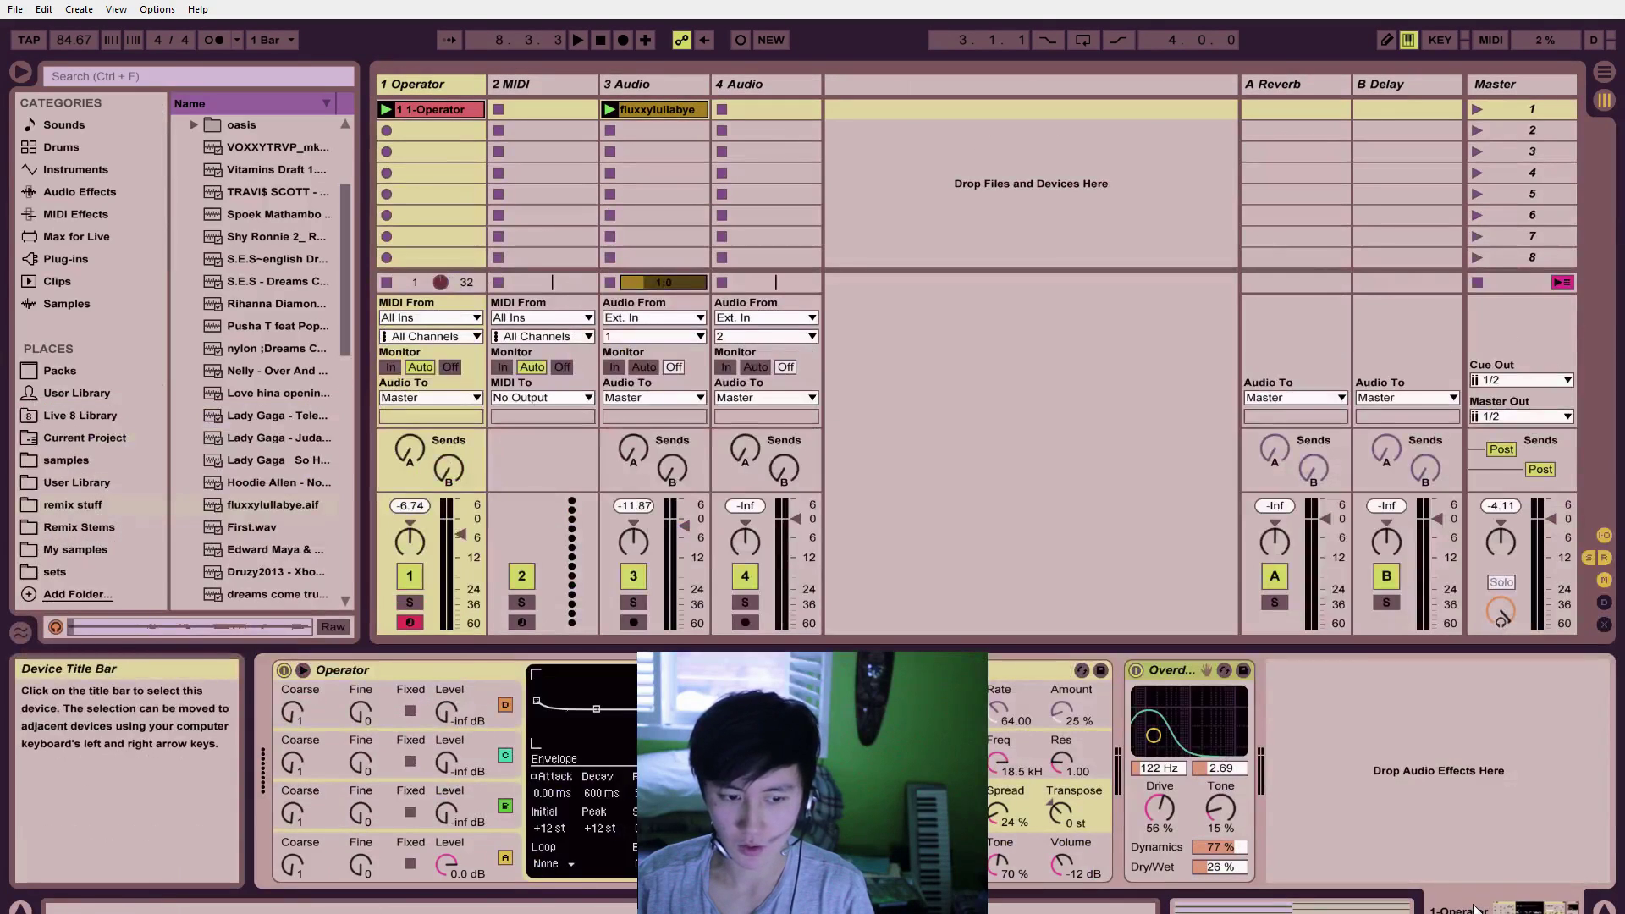
{"action": "left_click", "coordinate": [1448, 908]}
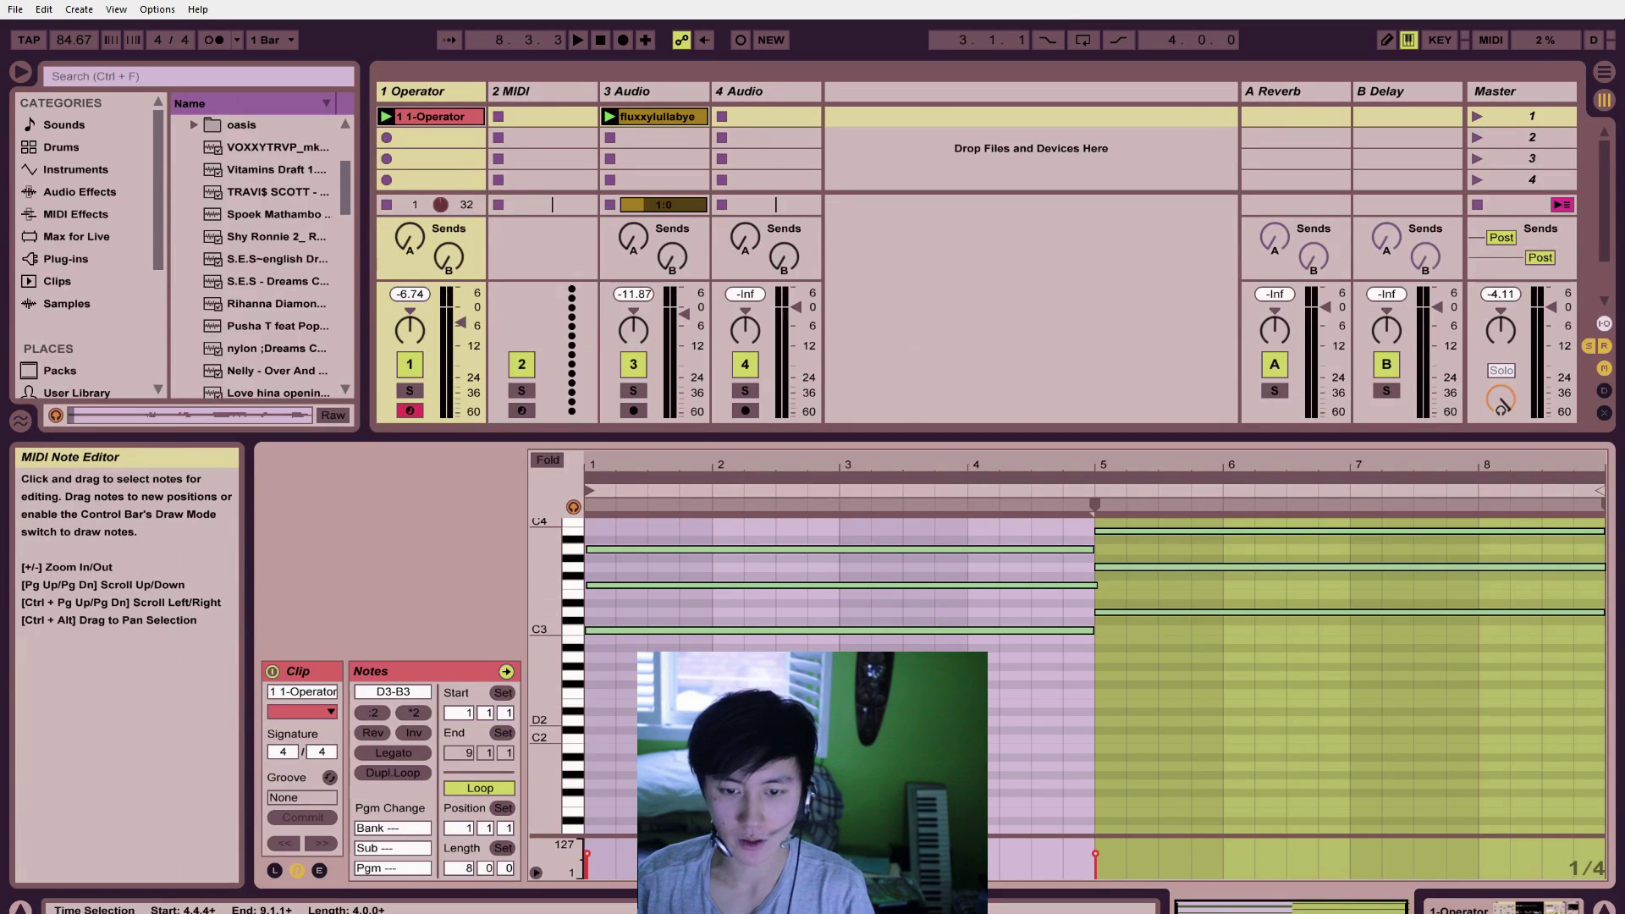
Step: Draw a few test notes below the chords in Draw Mode and undo them all
{"action": "scroll", "coordinate": [572, 693], "scroll_direction": "up", "scroll_amount": 1}
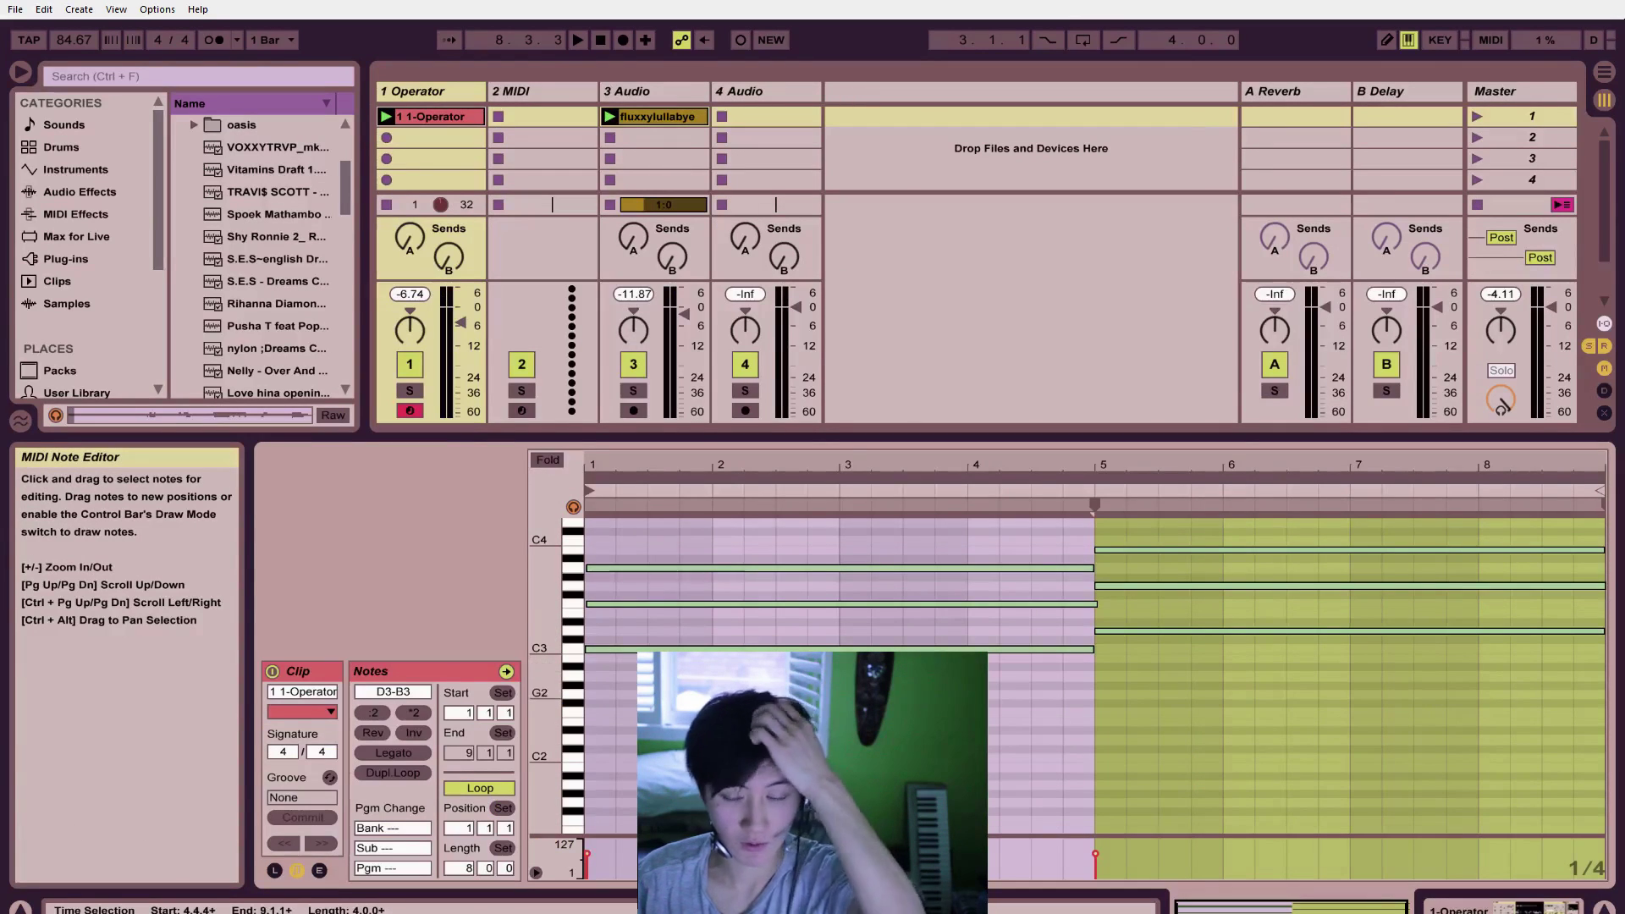
{"action": "key", "text": "b"}
{"action": "left_click_drag", "start_coordinate": [625, 730], "coordinate": [887, 694]}
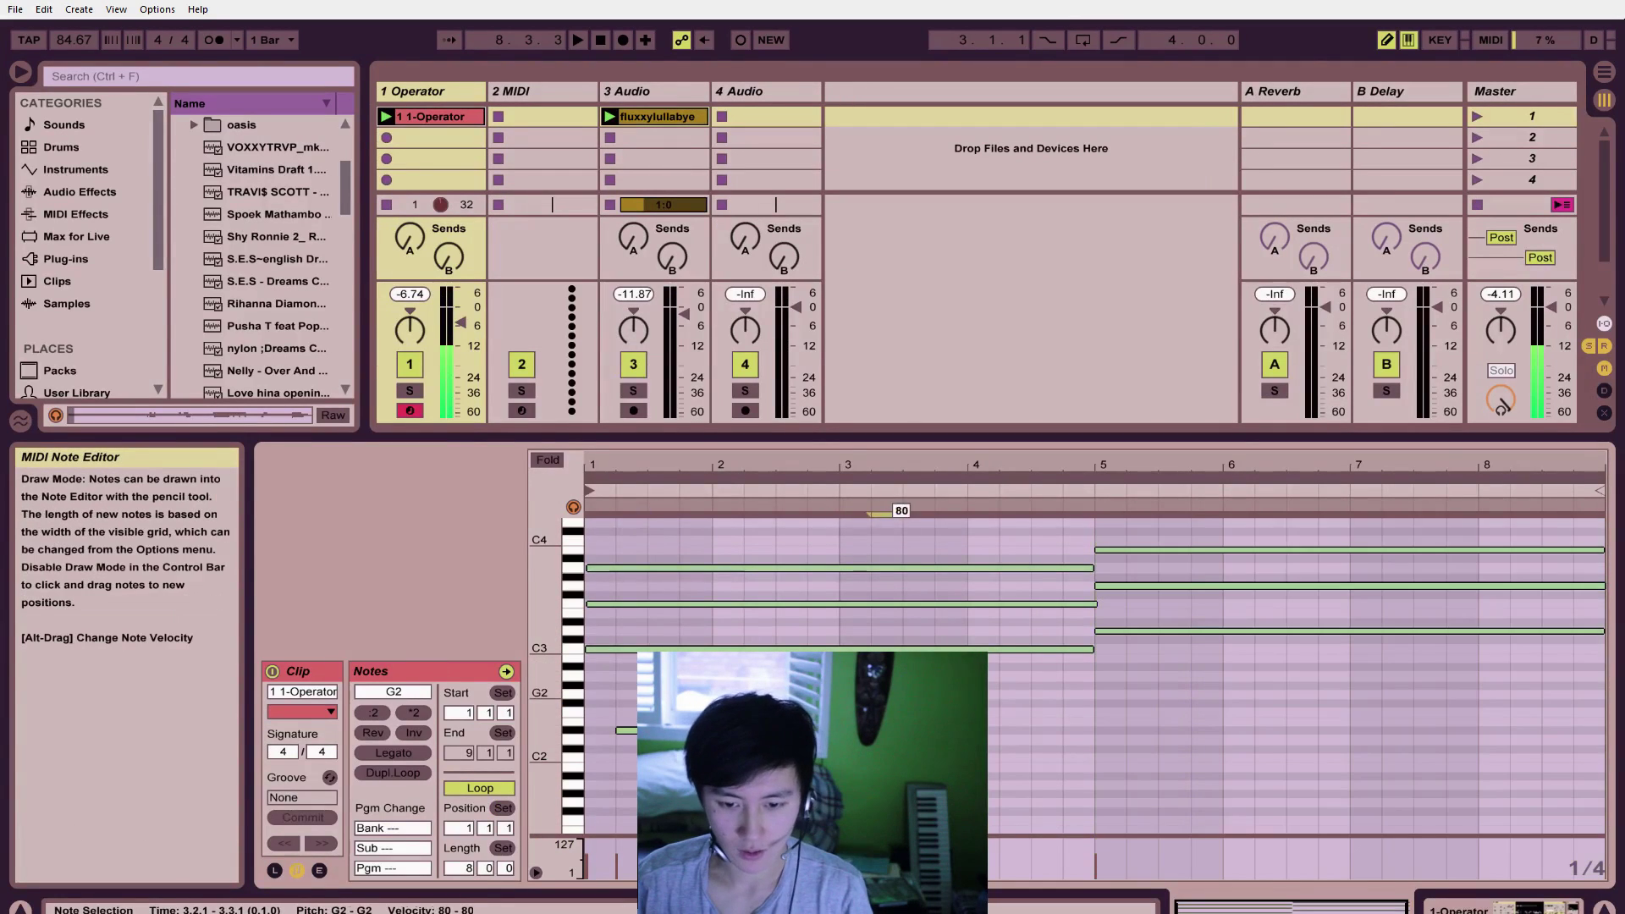
{"action": "left_click", "coordinate": [951, 748]}
{"action": "left_click", "coordinate": [1173, 791]}
{"action": "left_click", "coordinate": [1333, 730]}
{"action": "key", "text": "ctrl+z"}
{"action": "key", "text": "ctrl+z"}
{"action": "key", "text": "ctrl+z"}
{"action": "key", "text": "ctrl+z"}
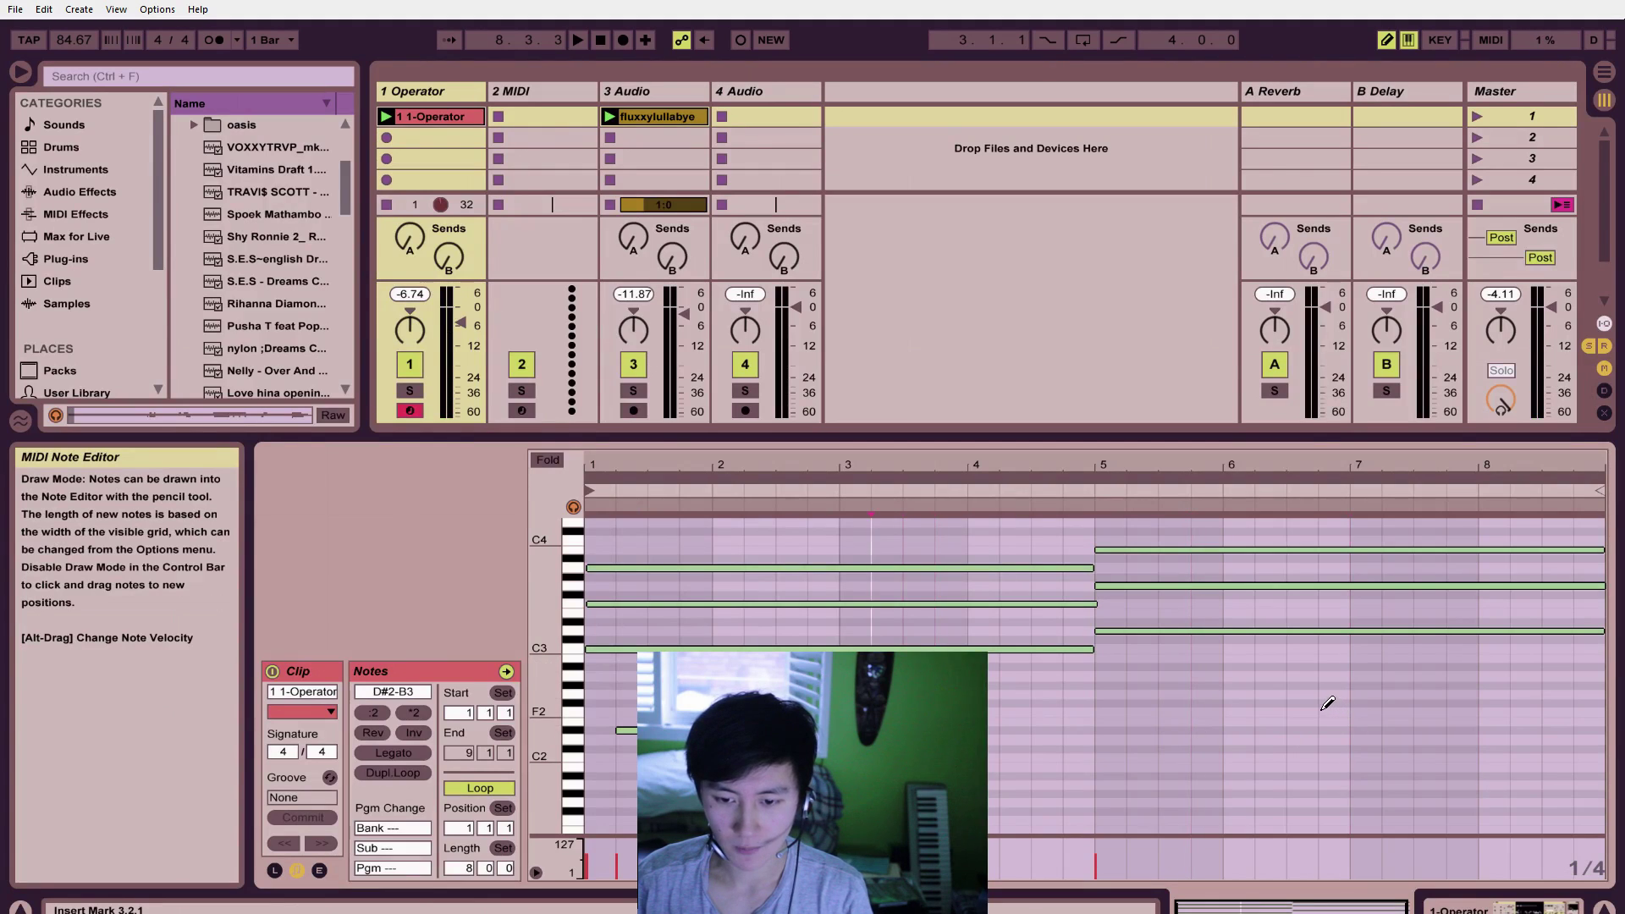
{"action": "key", "text": "ctrl+z"}
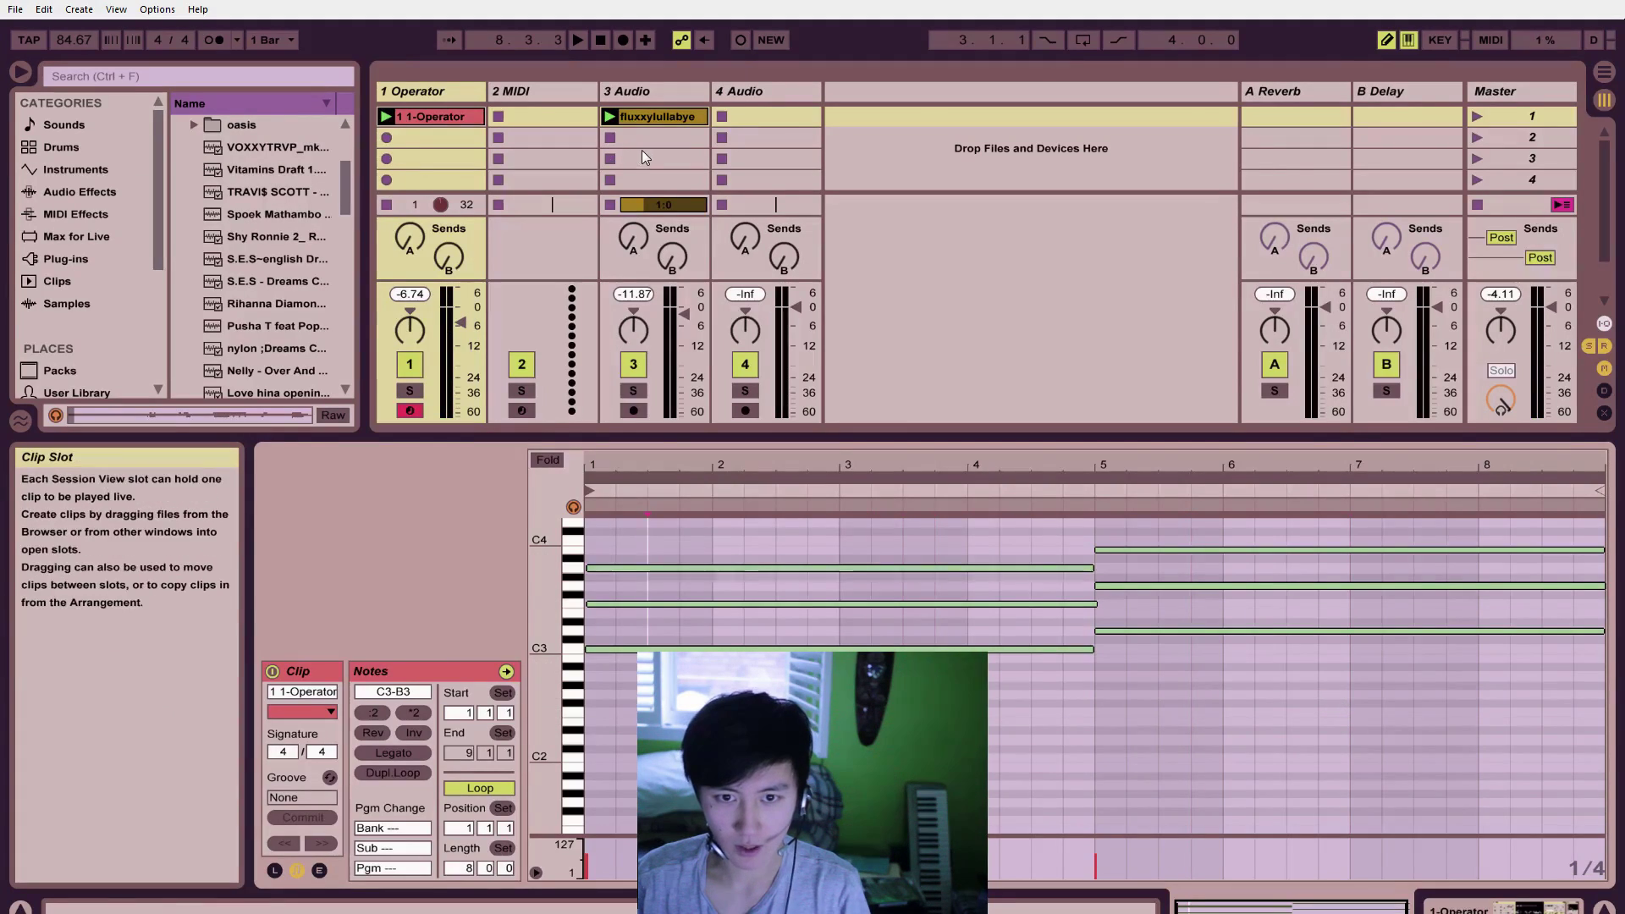
Step: Play the 1-Operator MIDI clip together with the fluxxylullabye audio clip
{"action": "left_click", "coordinate": [387, 115]}
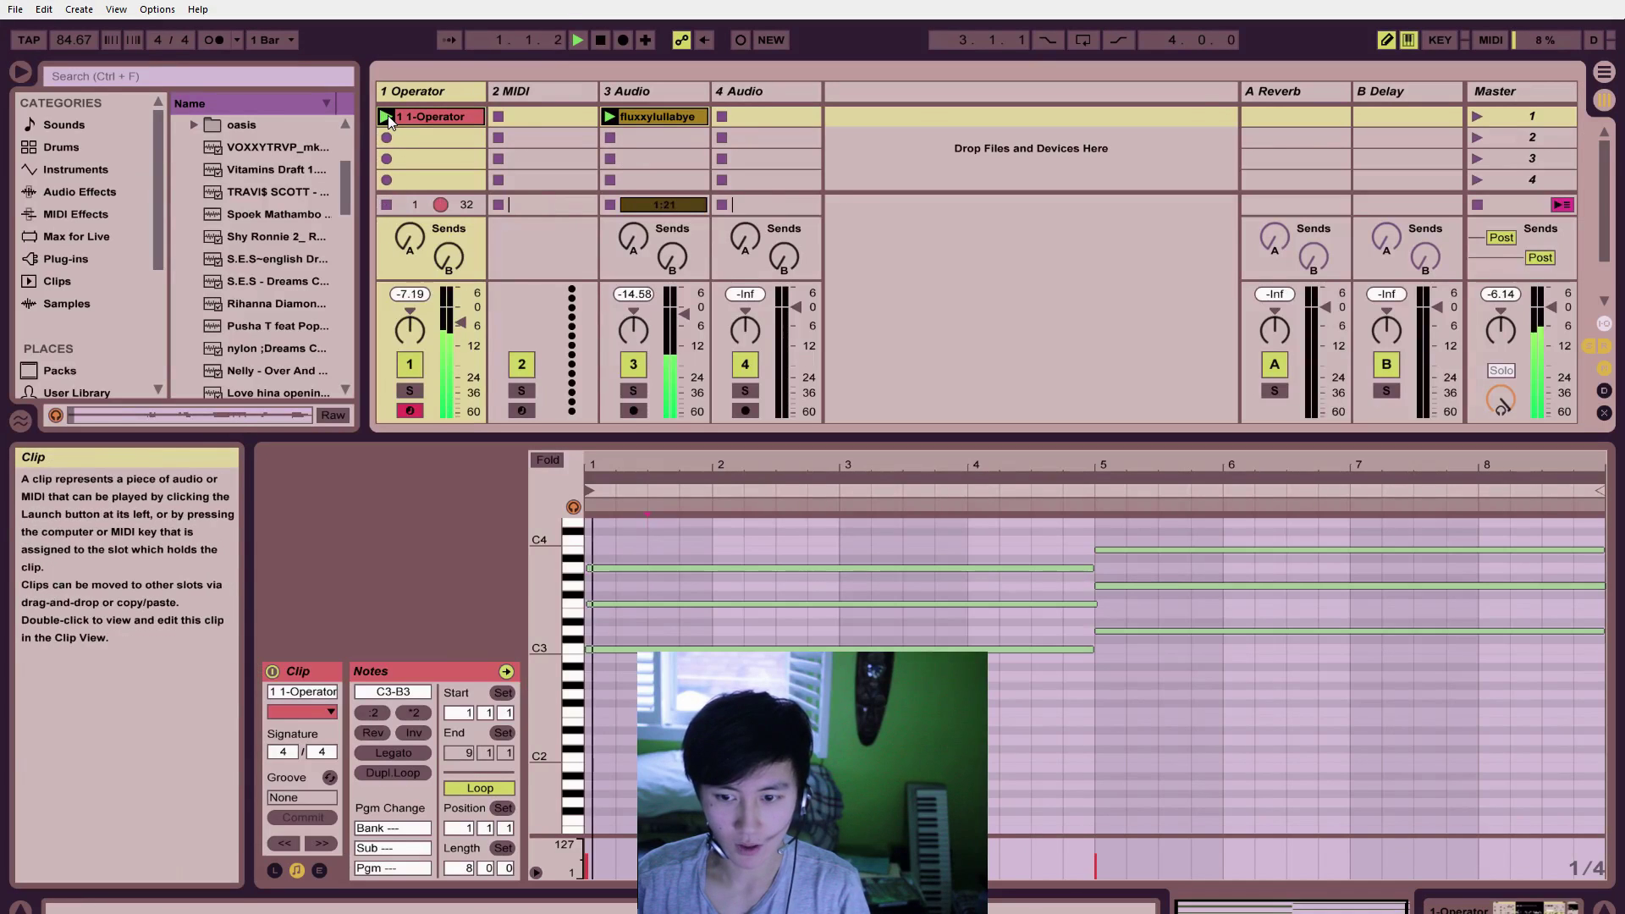
{"action": "left_click", "coordinate": [410, 390]}
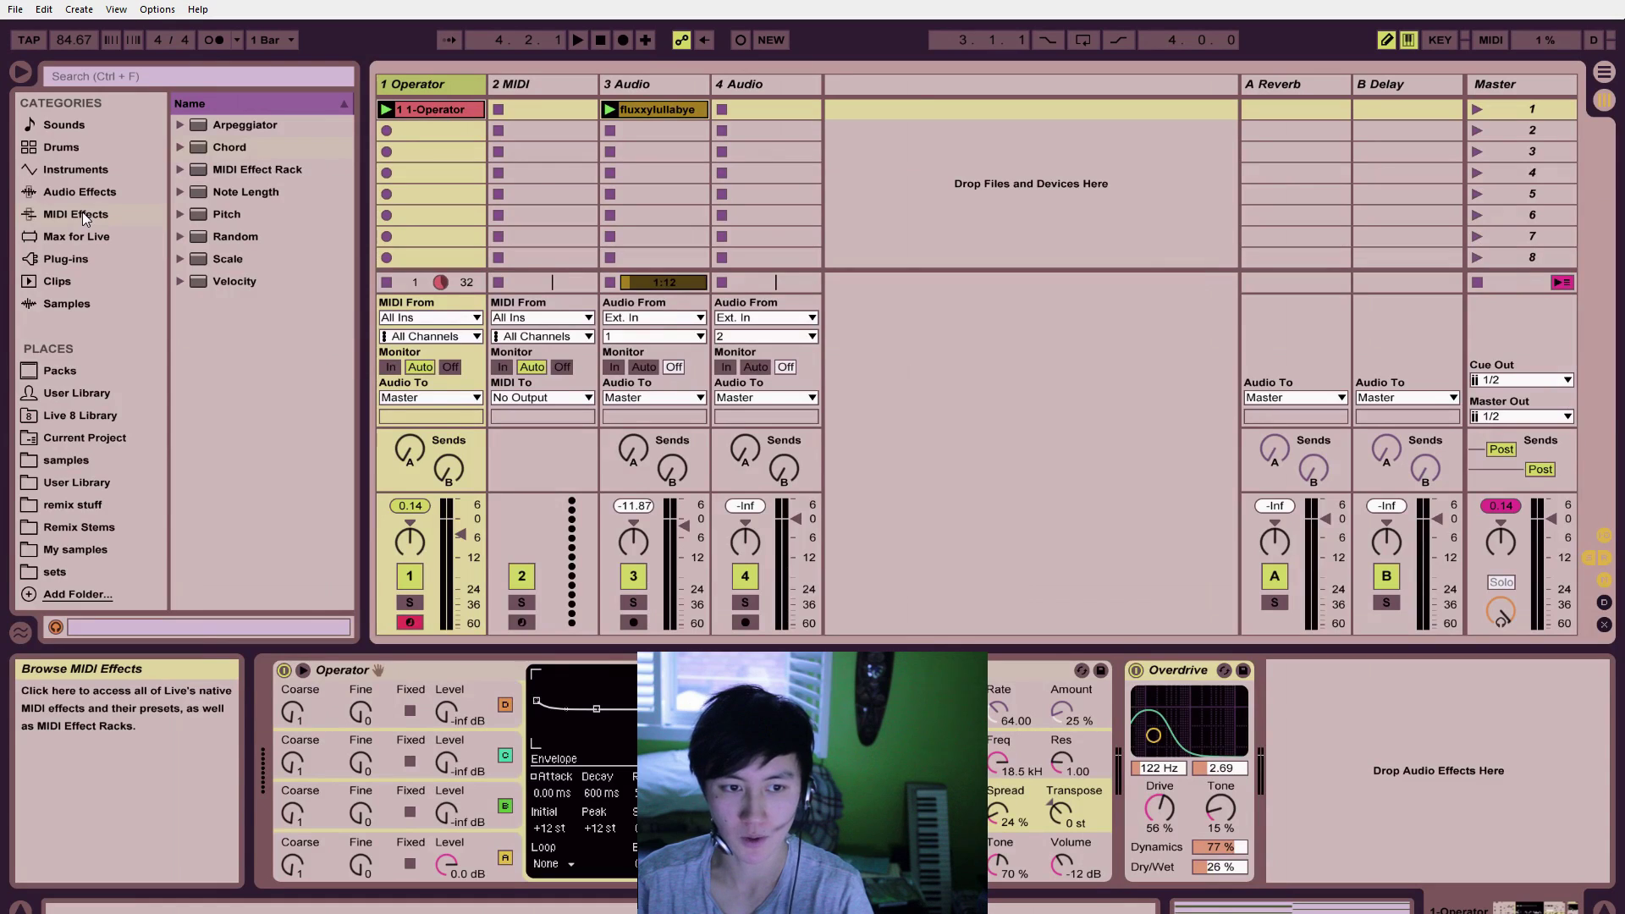
Step: Add the Chord MIDI effect in front of Operator on the 1 Operator track
{"action": "left_click", "coordinate": [83, 213]}
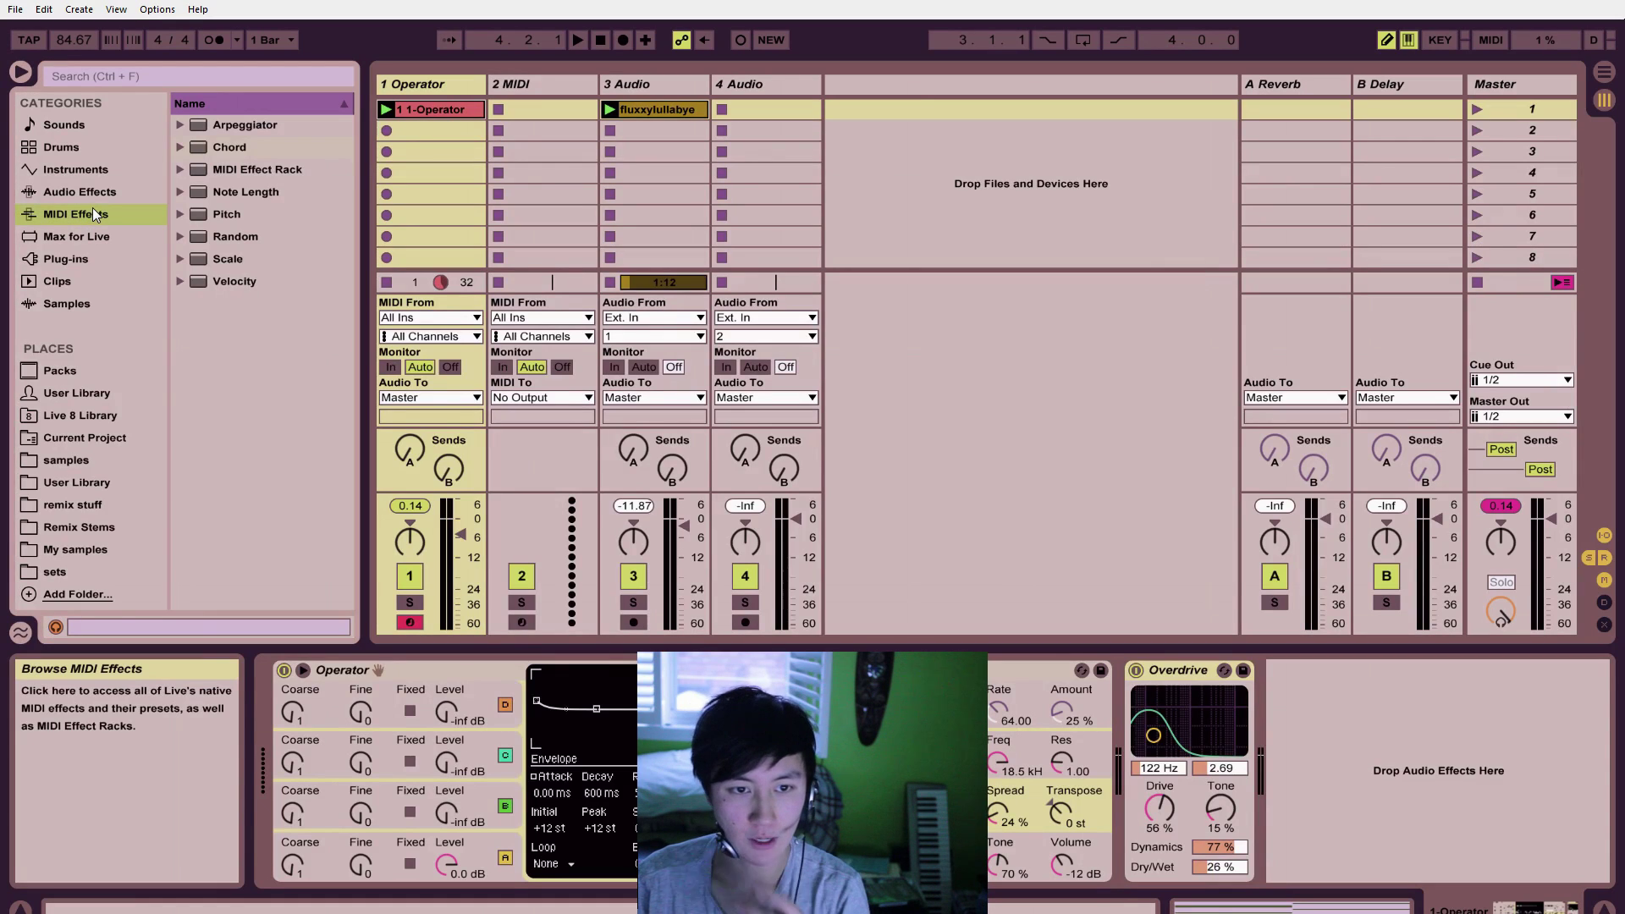
{"action": "left_click", "coordinate": [238, 151]}
{"action": "double_click", "coordinate": [238, 150]}
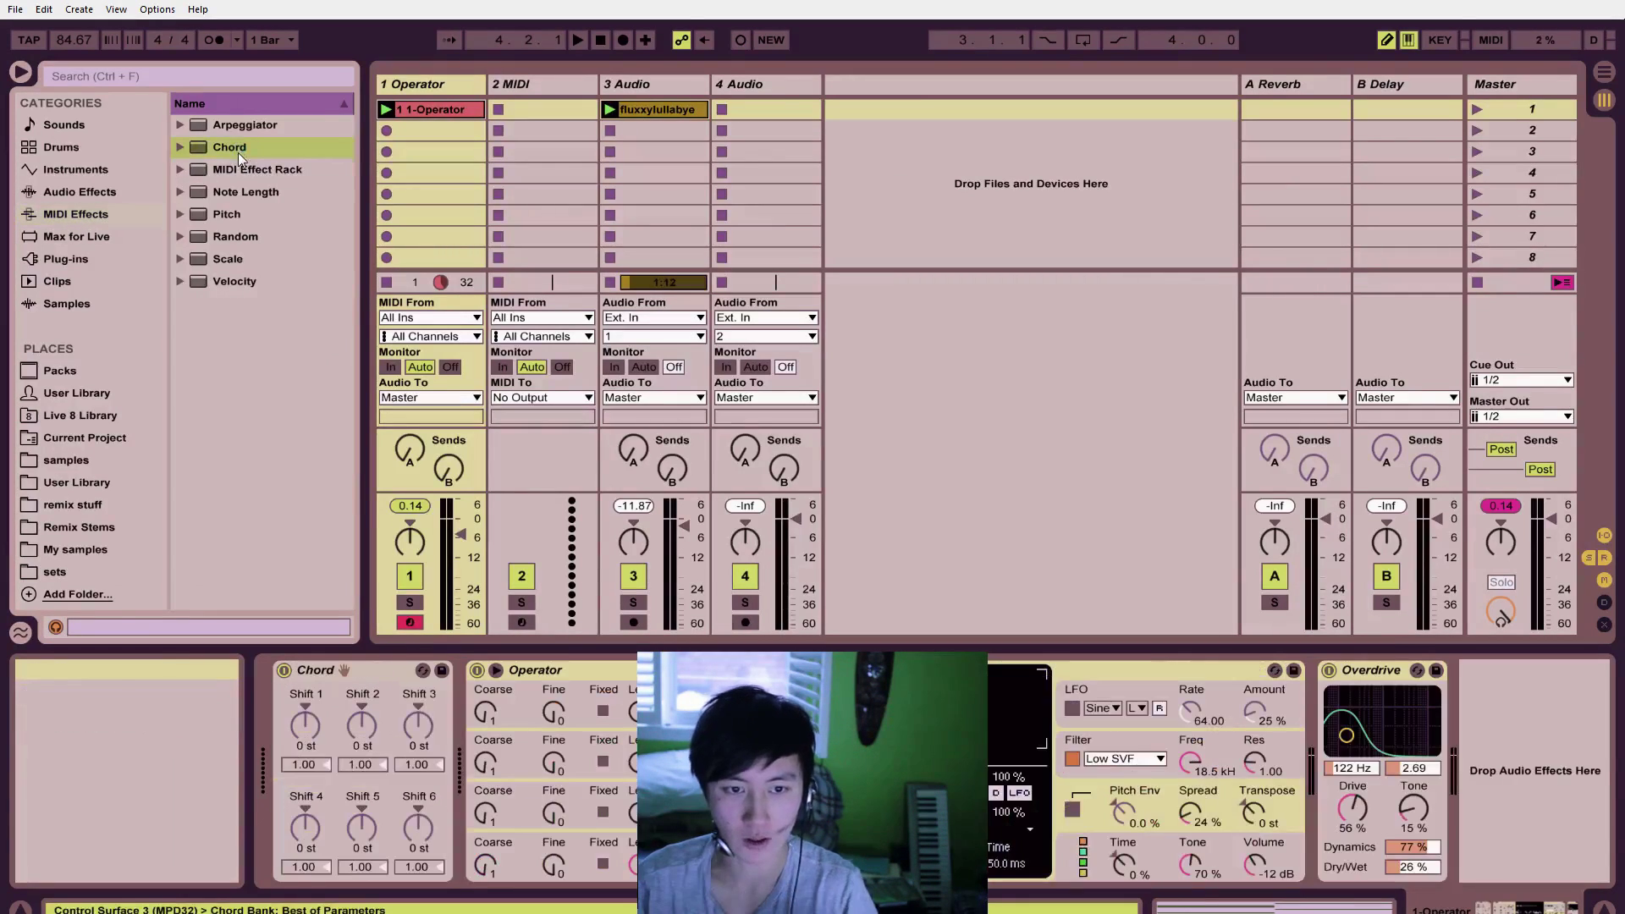
Step: Set the Chord effect's Shift 1 to -12 st, and try Shift 2 at +12 st before resetting it to 0 st
{"action": "left_click", "coordinate": [312, 723]}
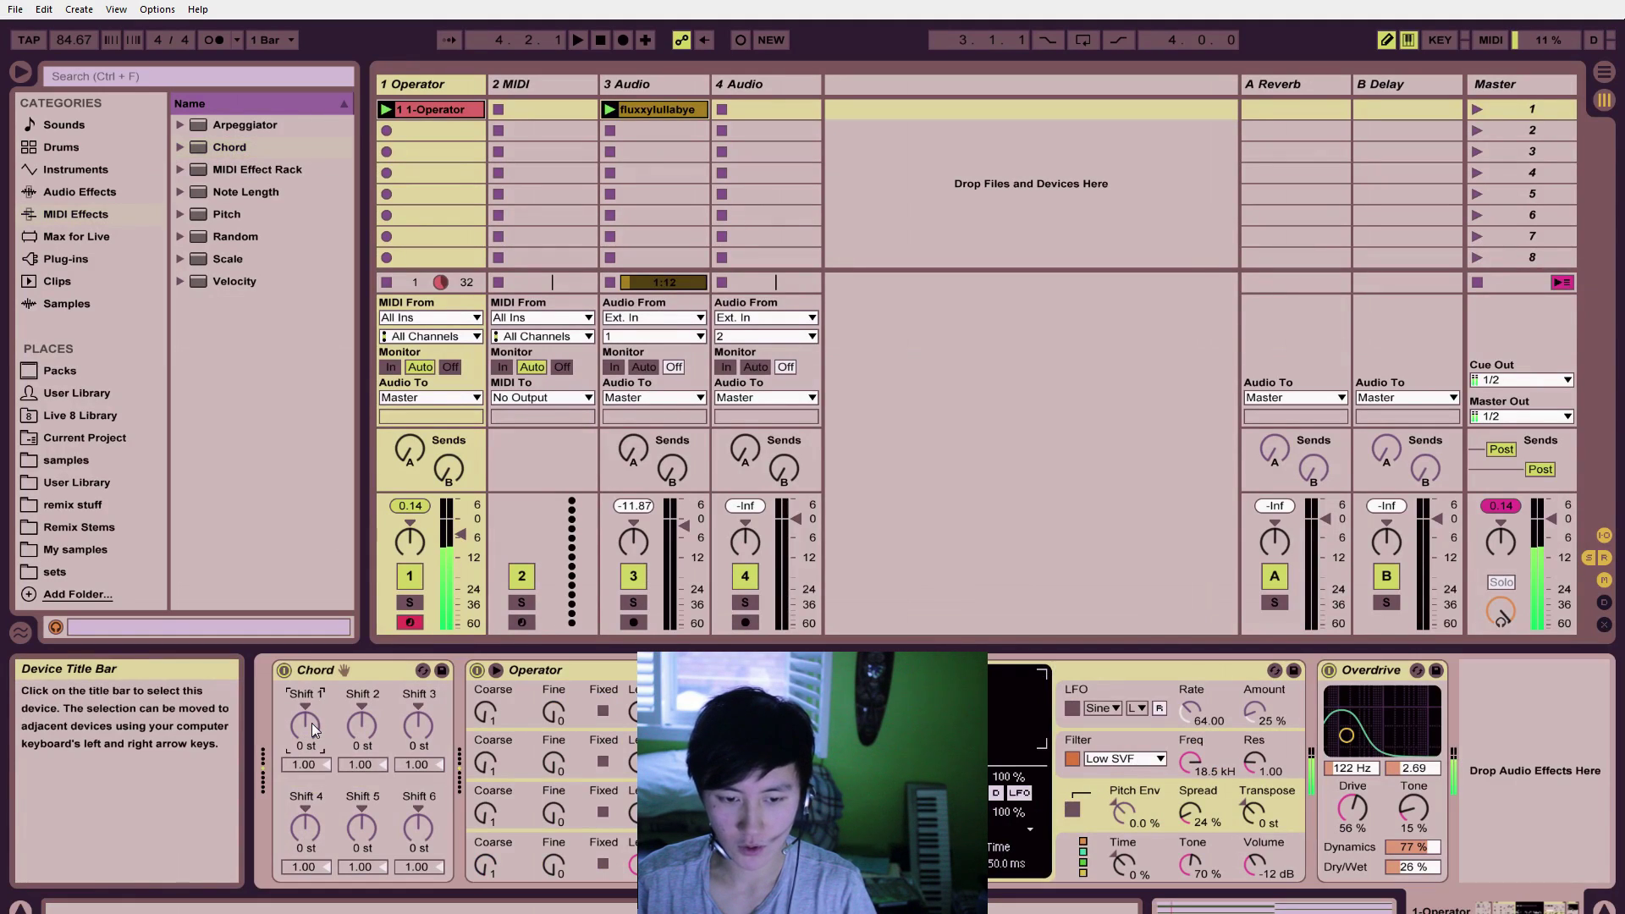
{"action": "type", "text": "-12"}
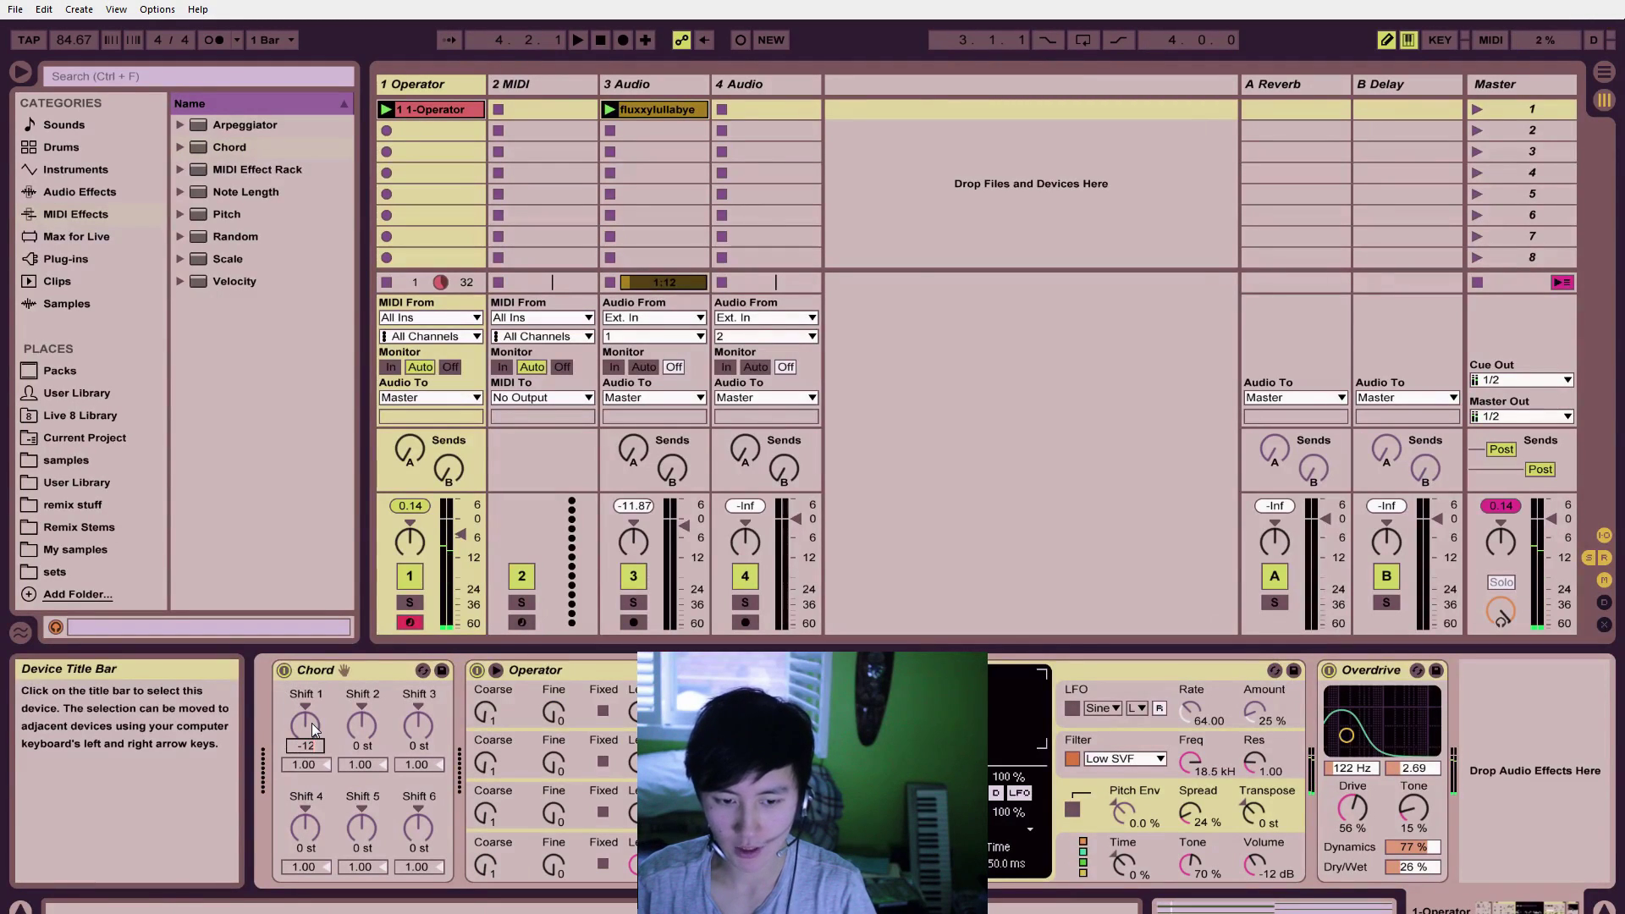
{"action": "key", "text": "Return"}
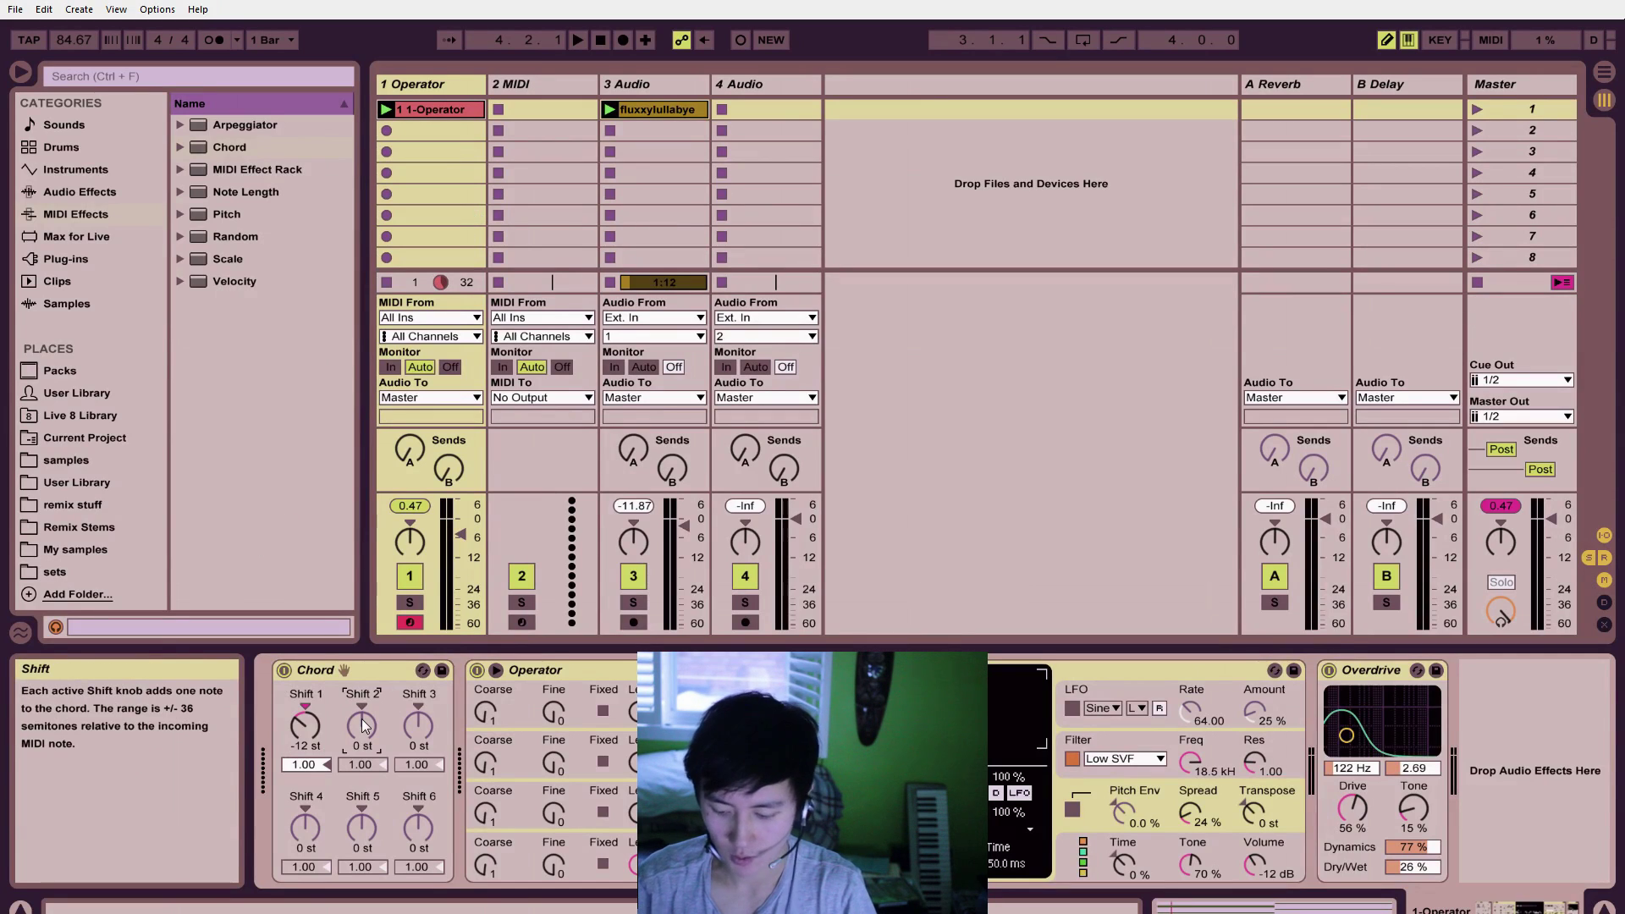
{"action": "left_click_drag", "start_coordinate": [363, 725], "coordinate": [362, 694]}
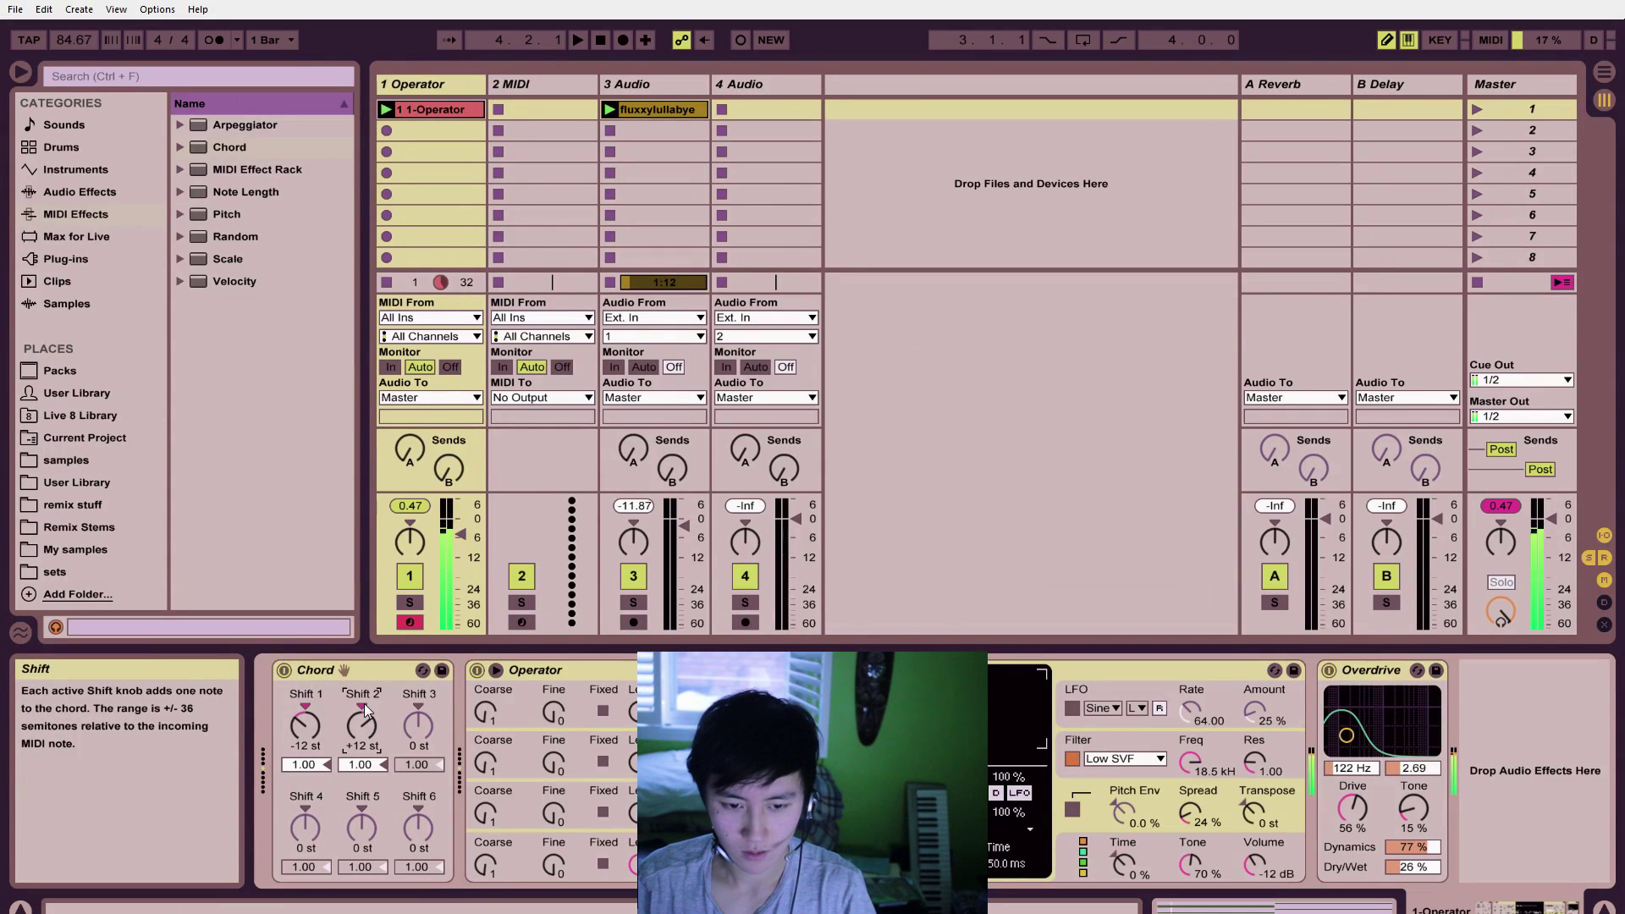
{"action": "left_click", "coordinate": [364, 705]}
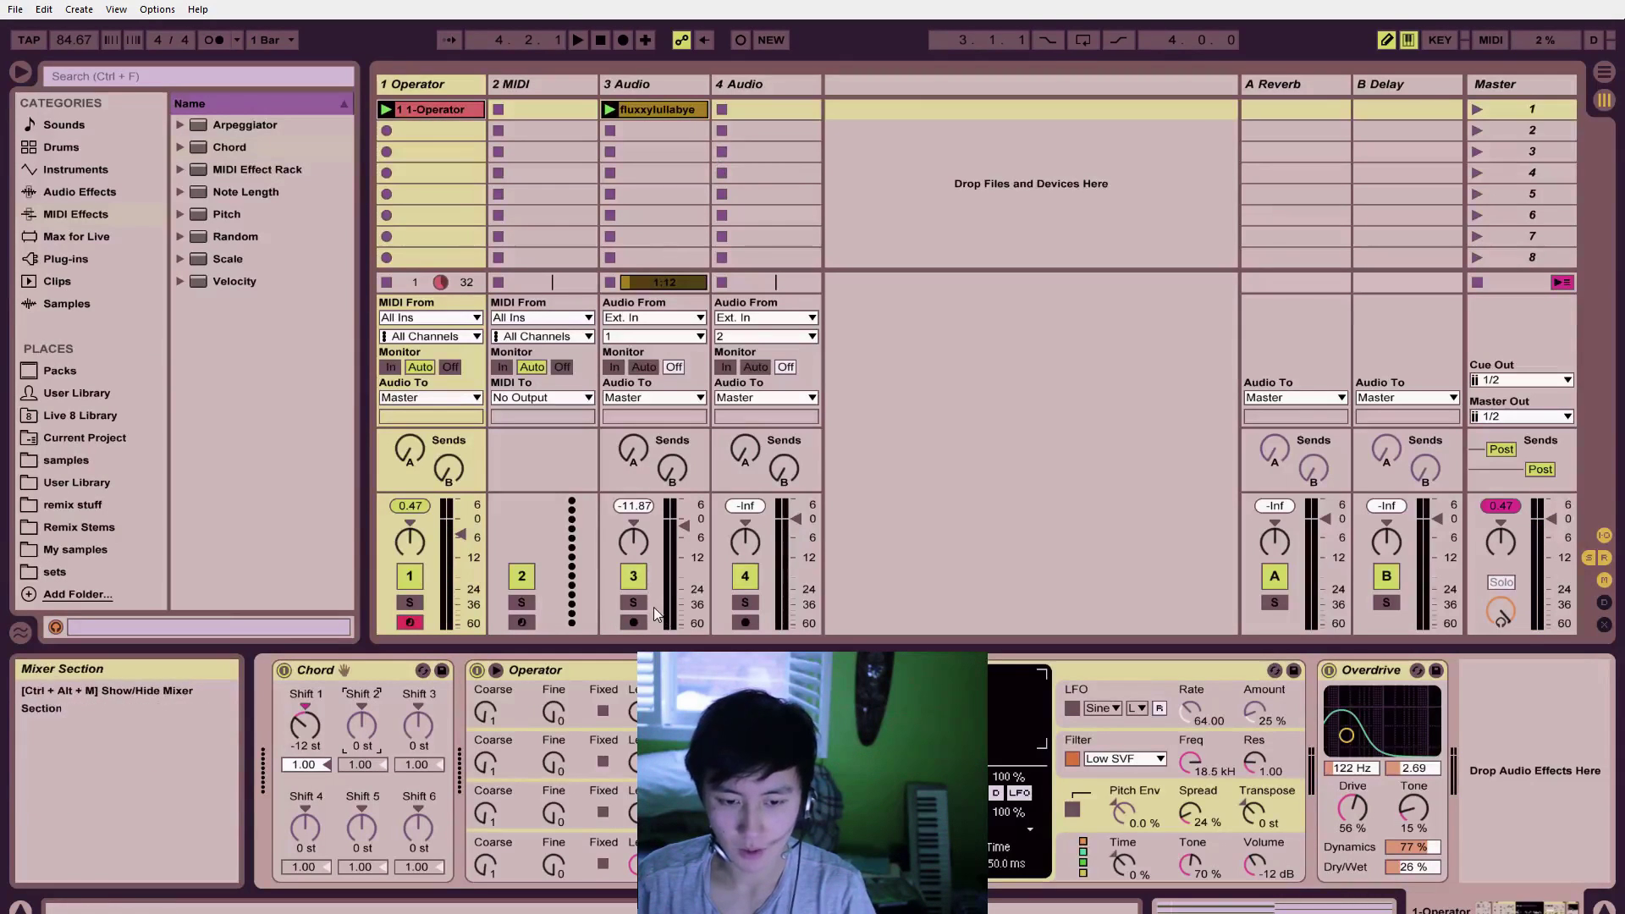
Step: While both clips play, raise the fluxxylullabye clip's gain to 11.1 dB and lower the 1 Operator track's volume to about -6.6 dB
{"action": "key", "text": "space"}
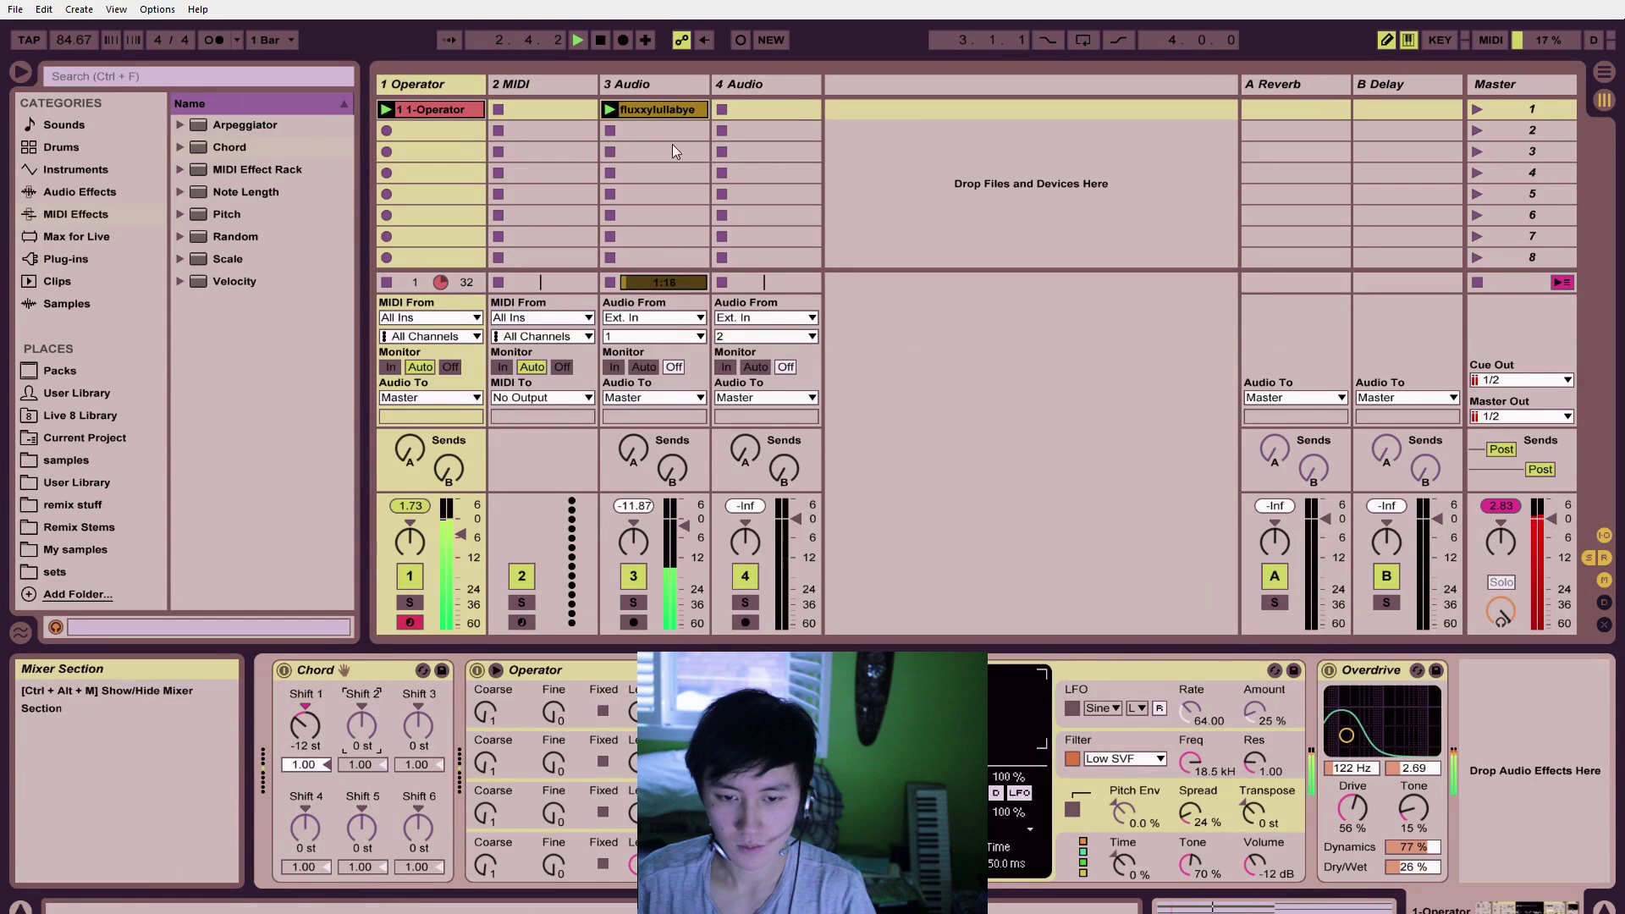
{"action": "left_click", "coordinate": [660, 109]}
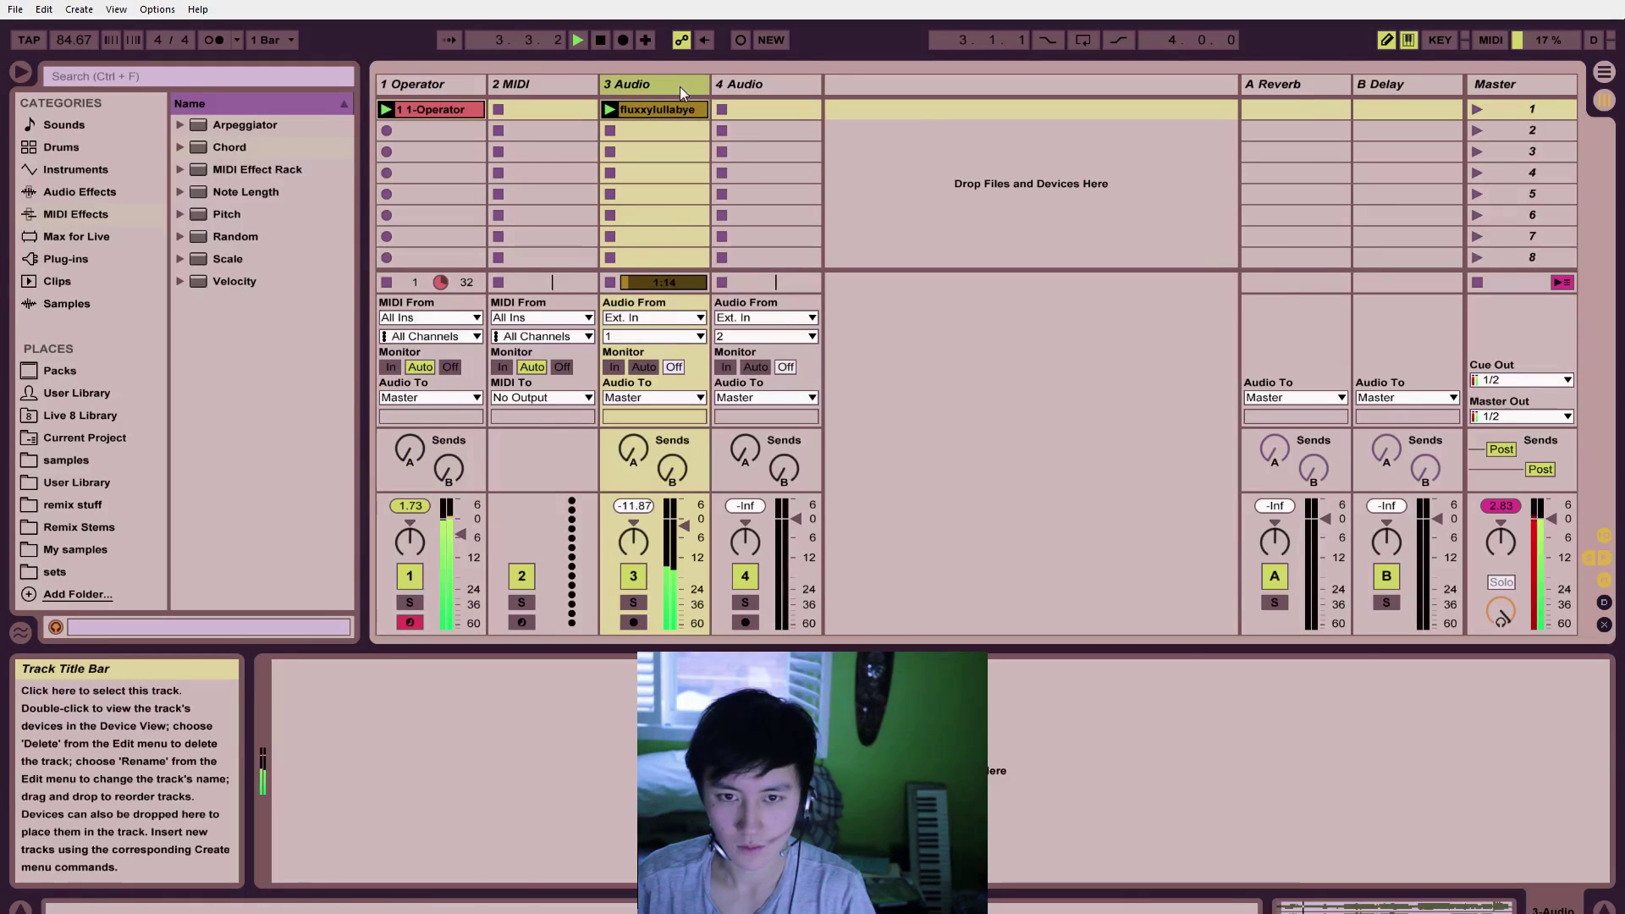
{"action": "double_click", "coordinate": [671, 109]}
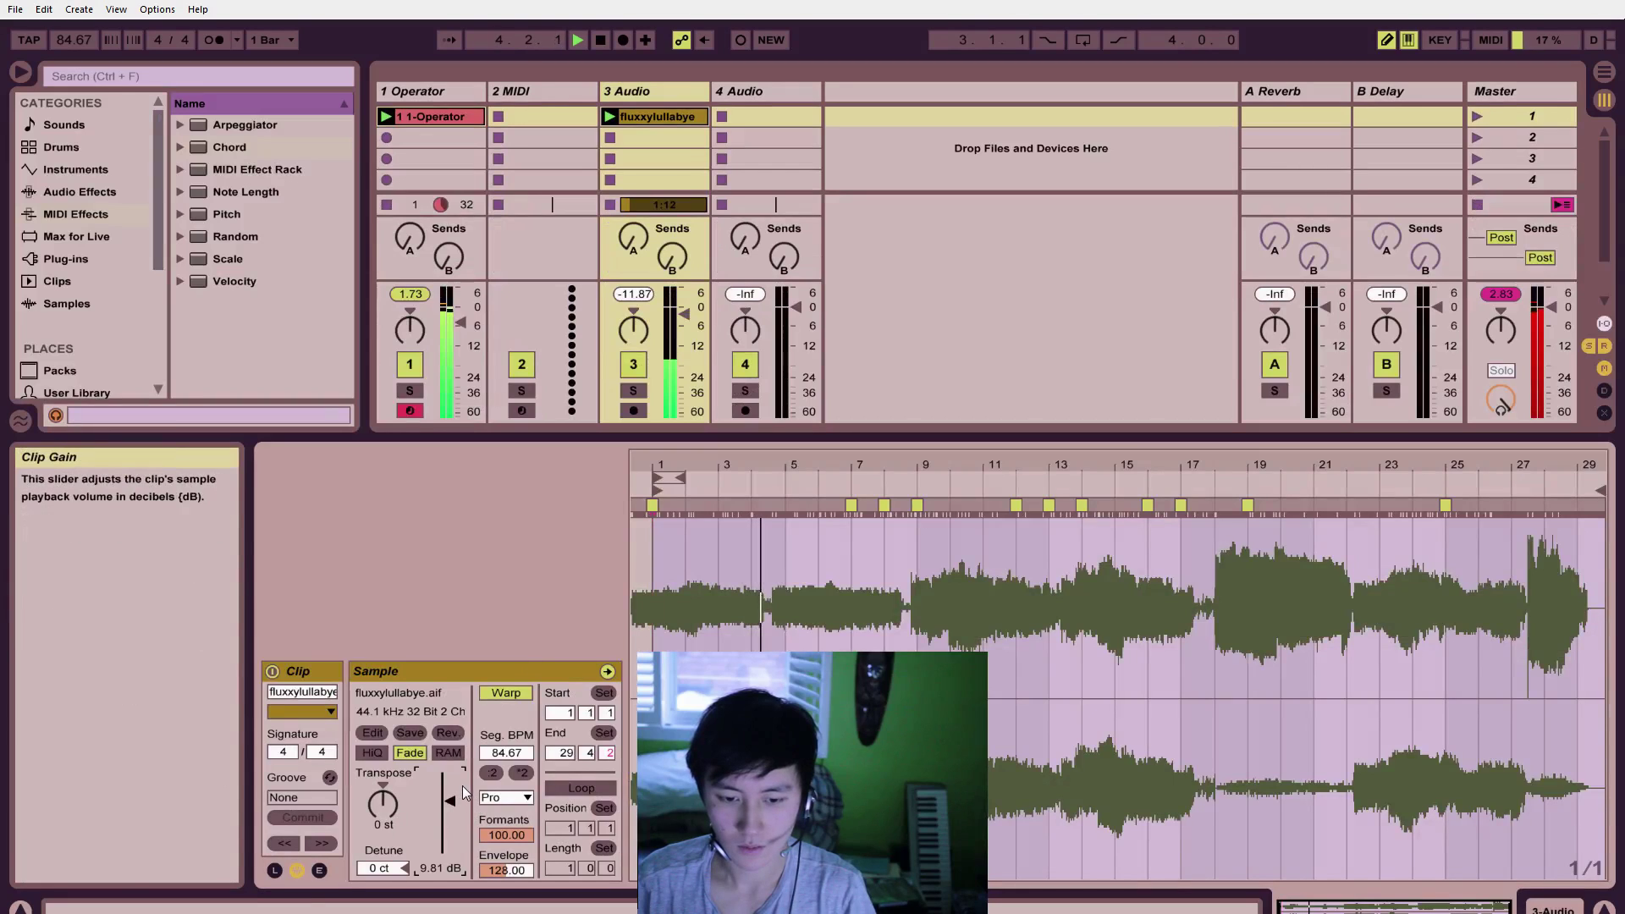
{"action": "left_click_drag", "start_coordinate": [450, 802], "coordinate": [450, 799]}
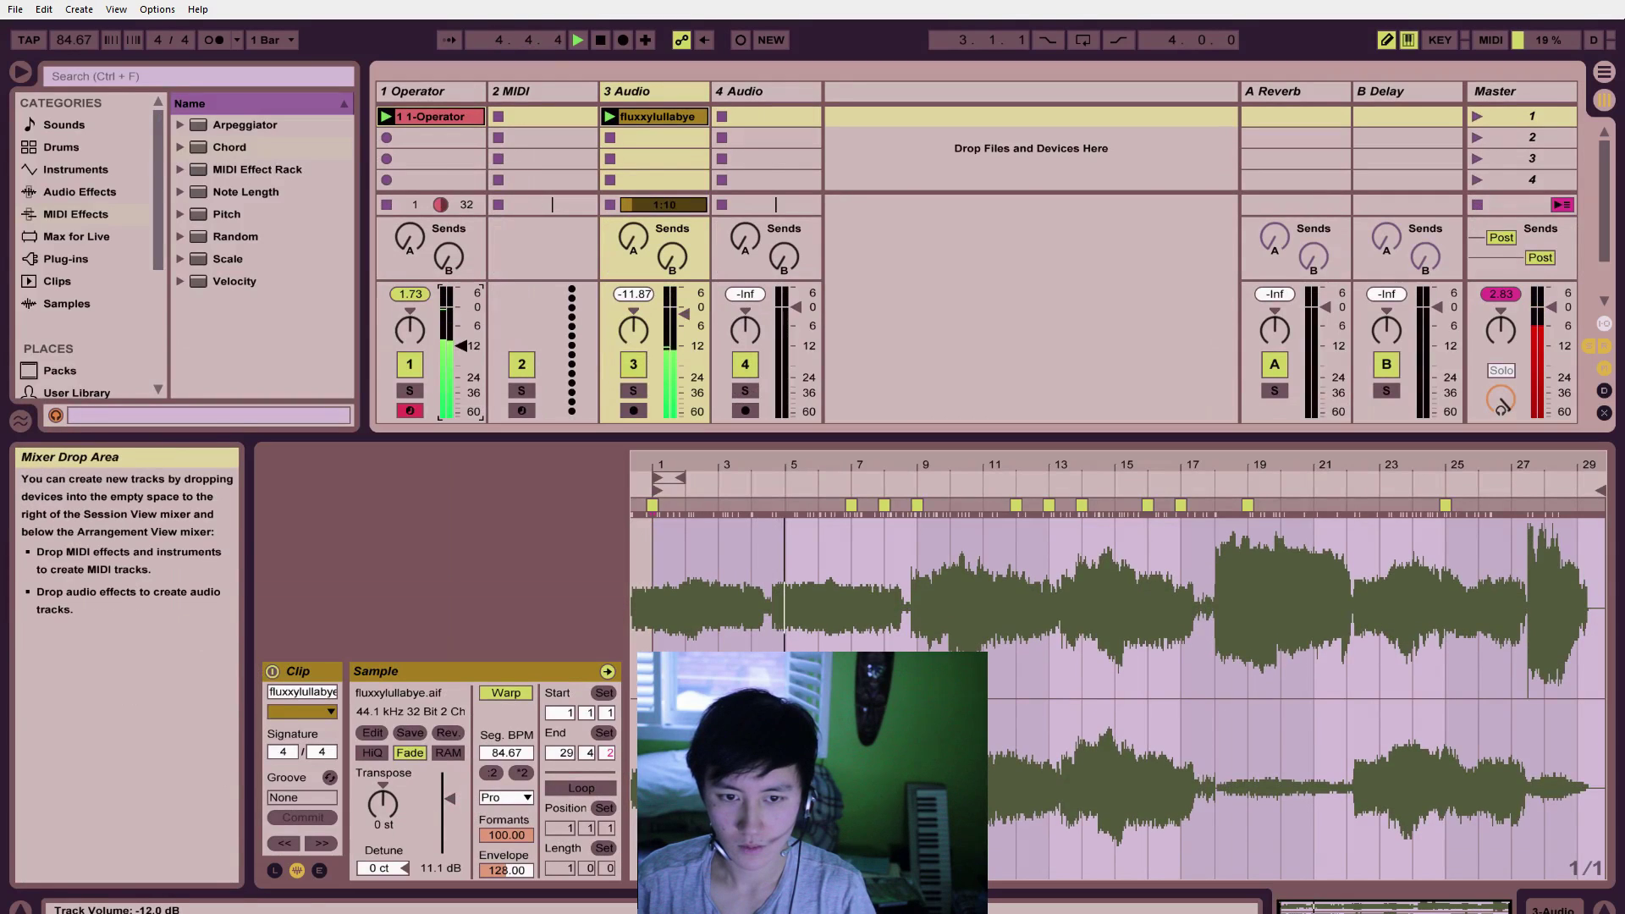
{"action": "left_click_drag", "start_coordinate": [462, 323], "coordinate": [461, 329]}
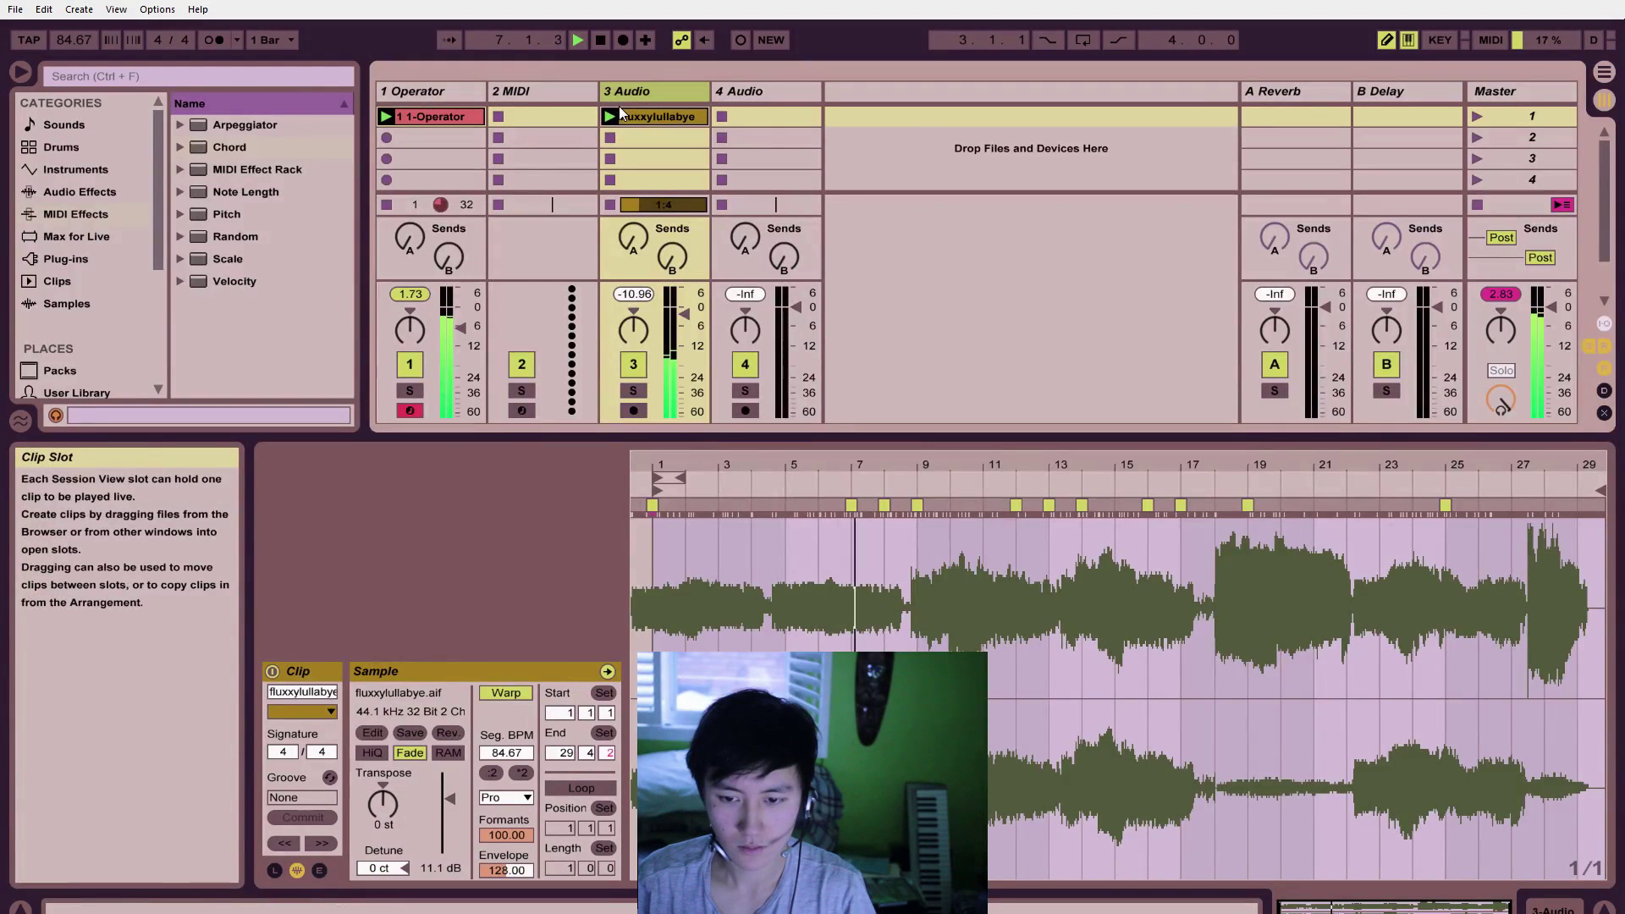
{"action": "key", "text": "space"}
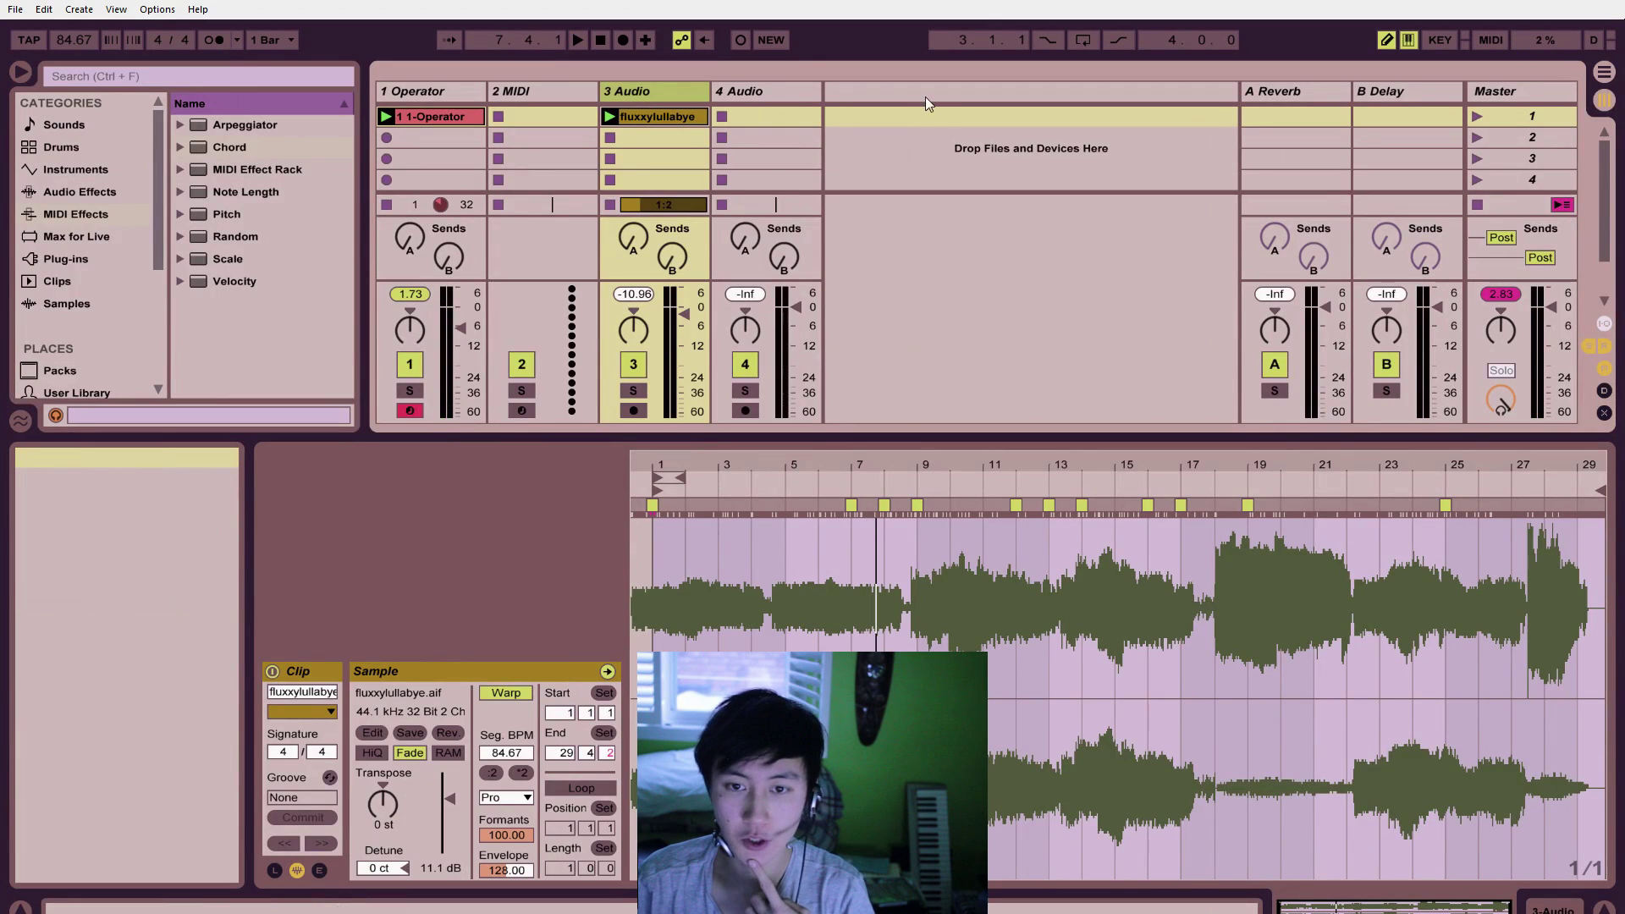
Step: Look over the MIDI and audio tracks and compare them with the A Reverb and B Delay return tracks
{"action": "left_click", "coordinate": [748, 90]}
{"action": "left_click", "coordinate": [468, 94]}
{"action": "left_click", "coordinate": [527, 95]}
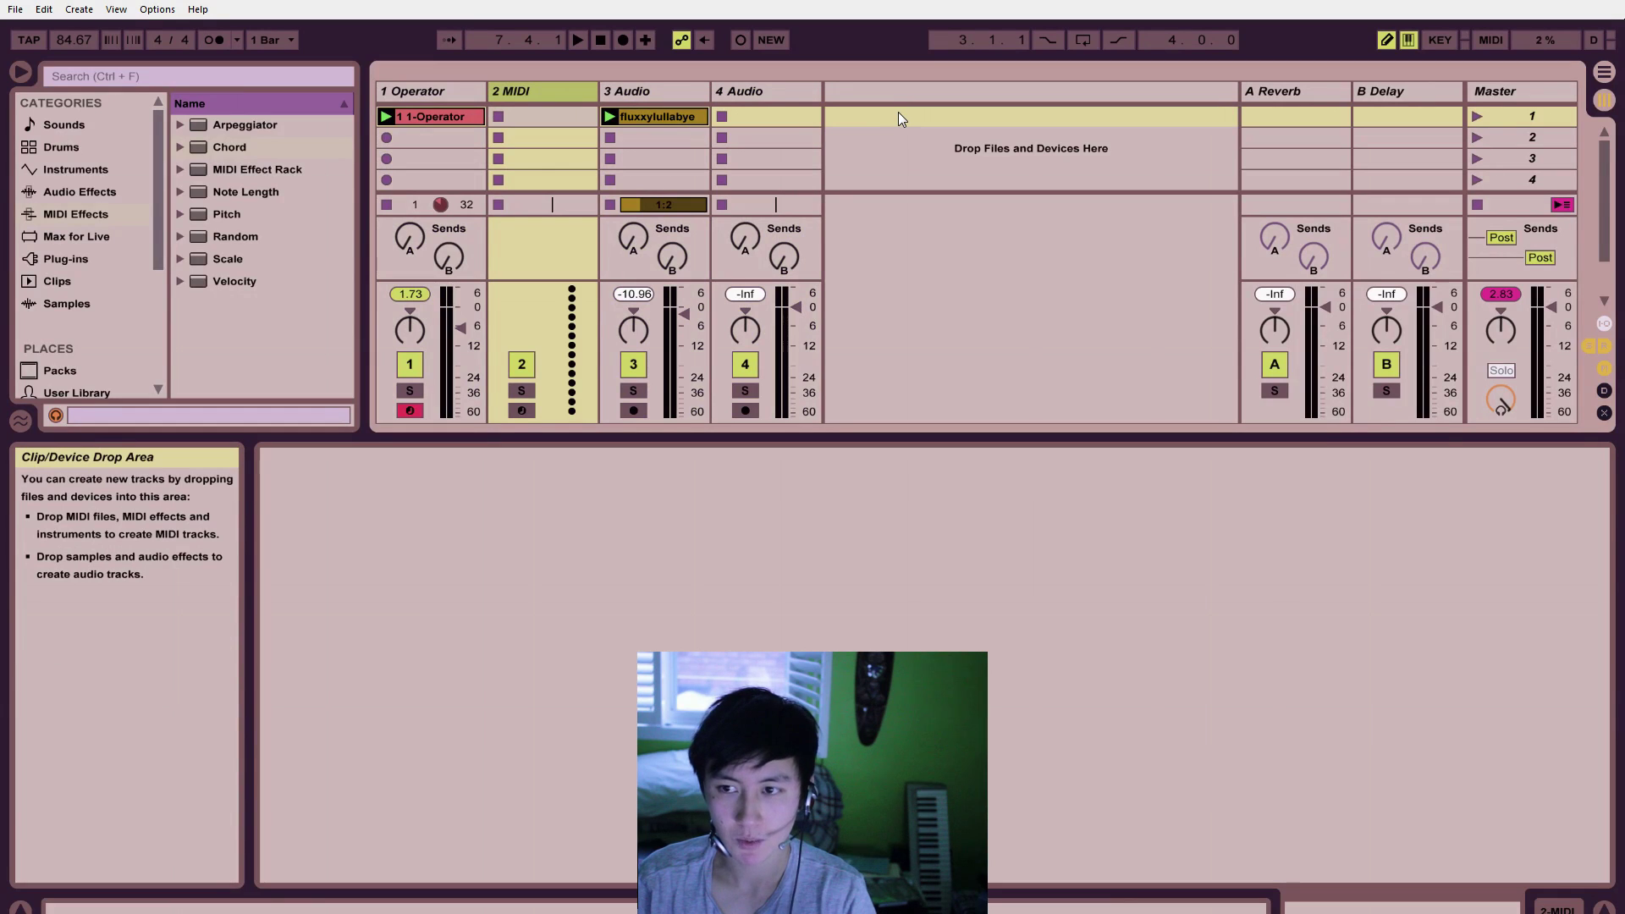
{"action": "left_click", "coordinate": [1317, 94]}
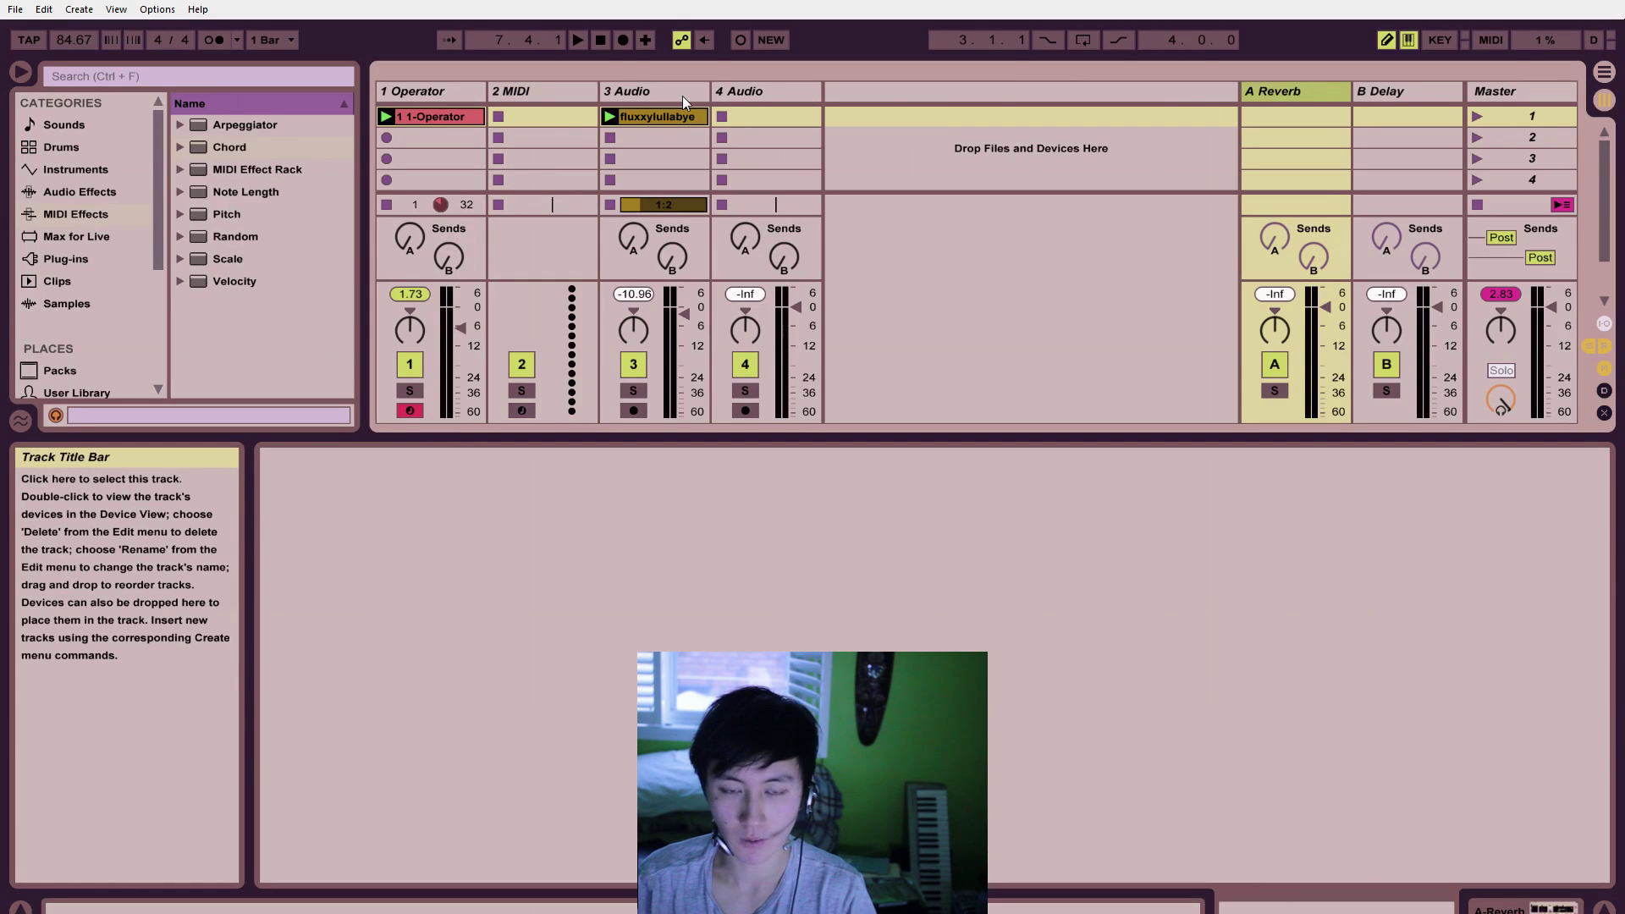
{"action": "left_click", "coordinate": [450, 99]}
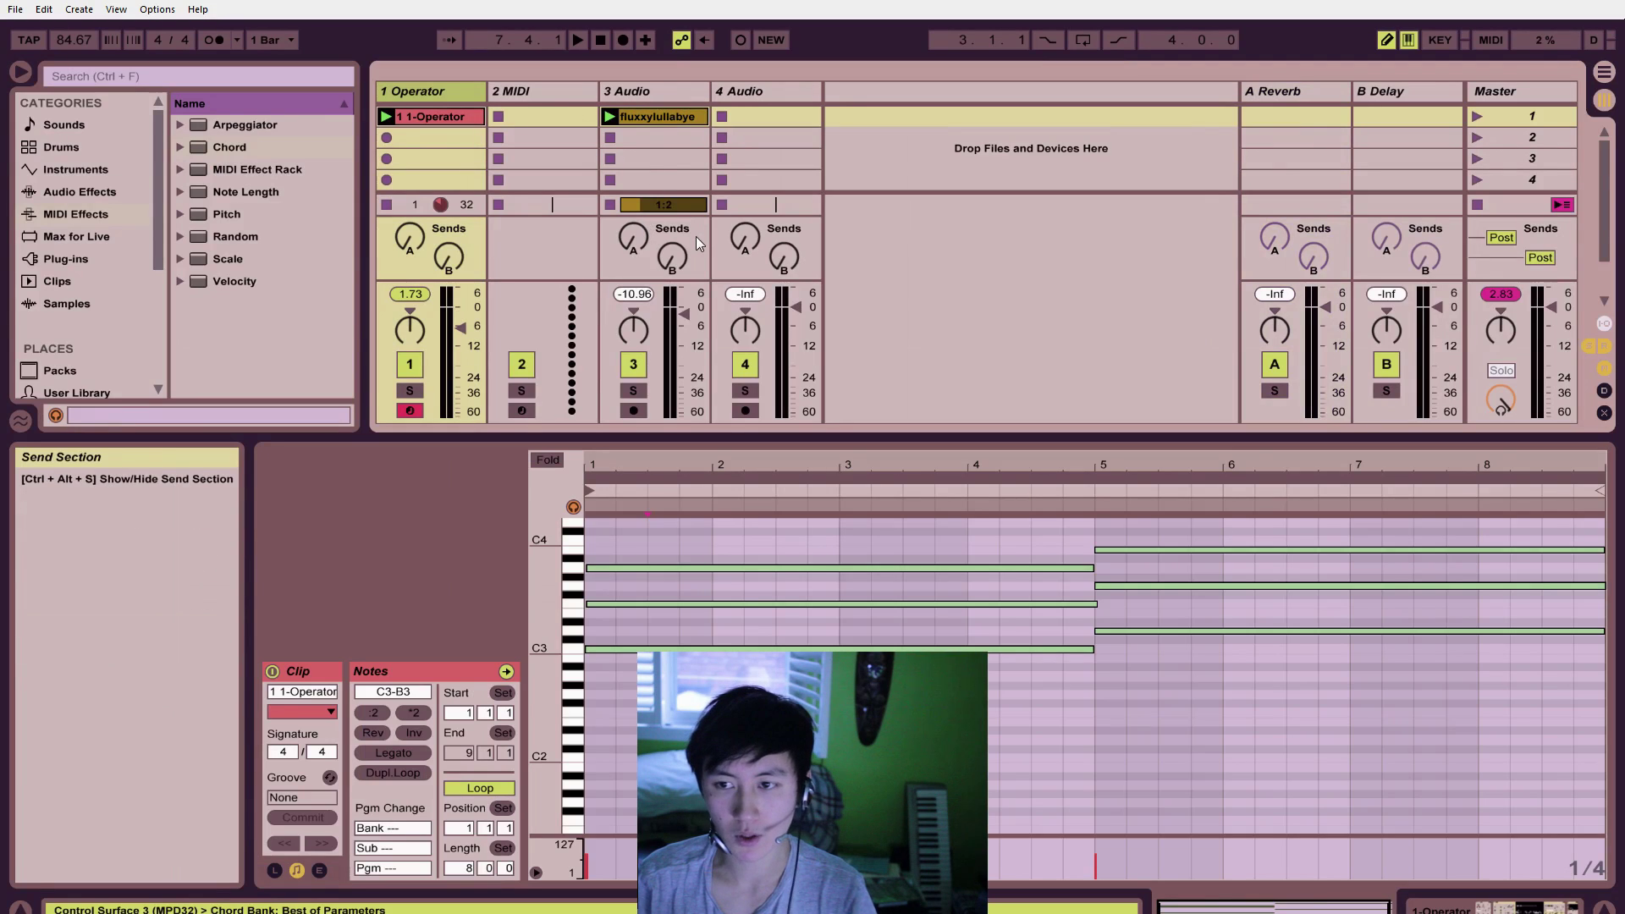
{"action": "left_click", "coordinate": [1294, 98]}
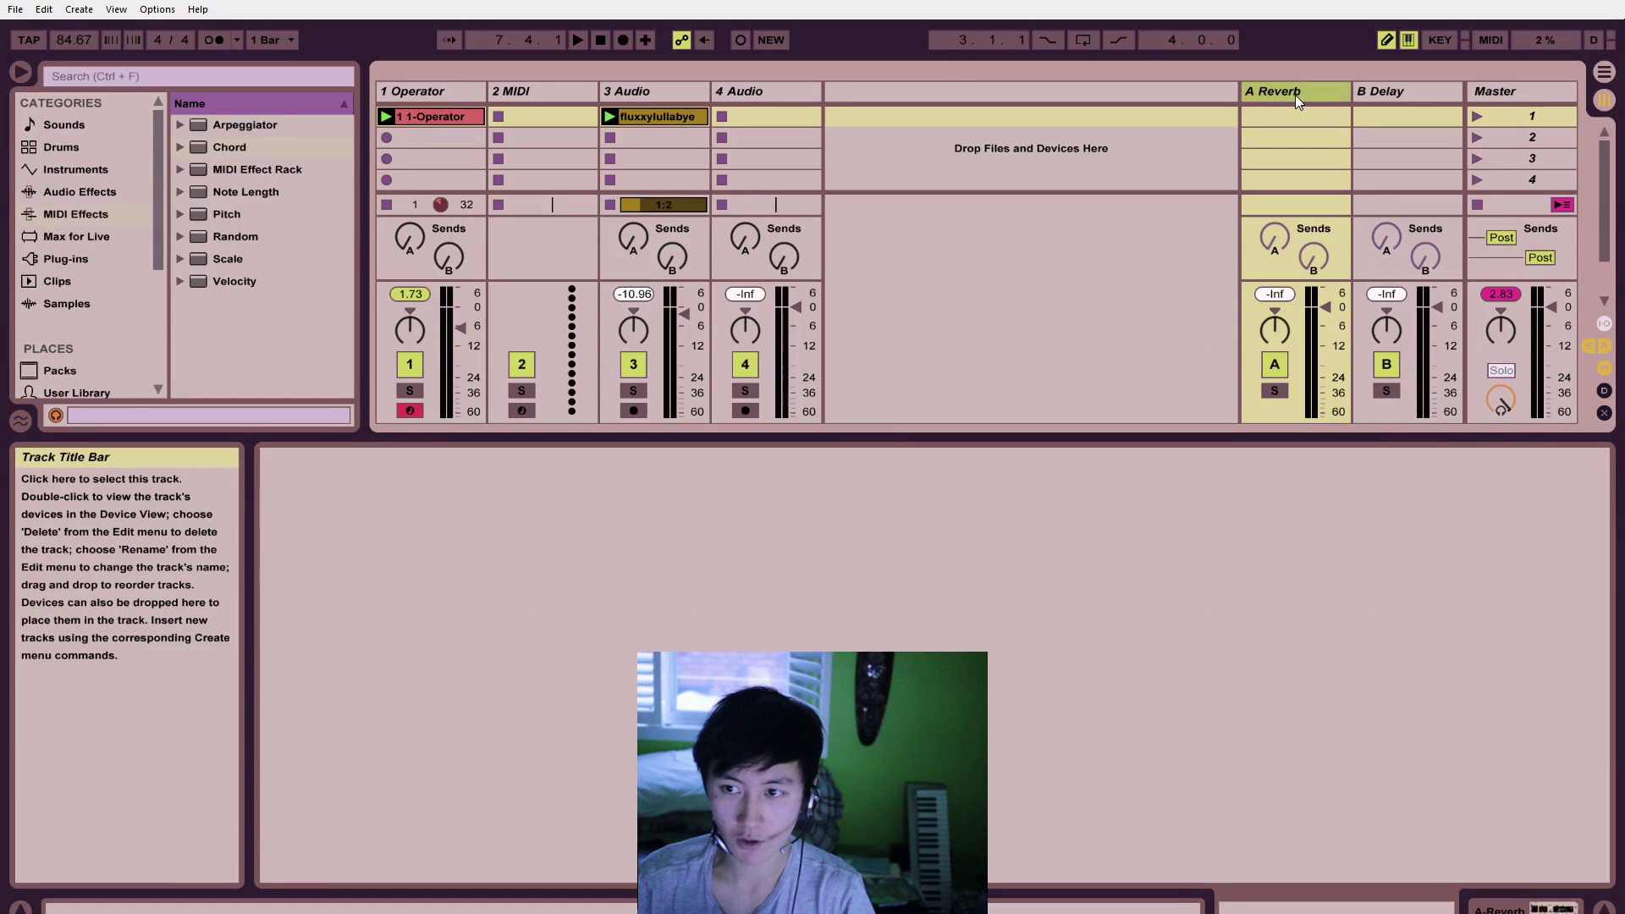
{"action": "left_click", "coordinate": [1383, 93]}
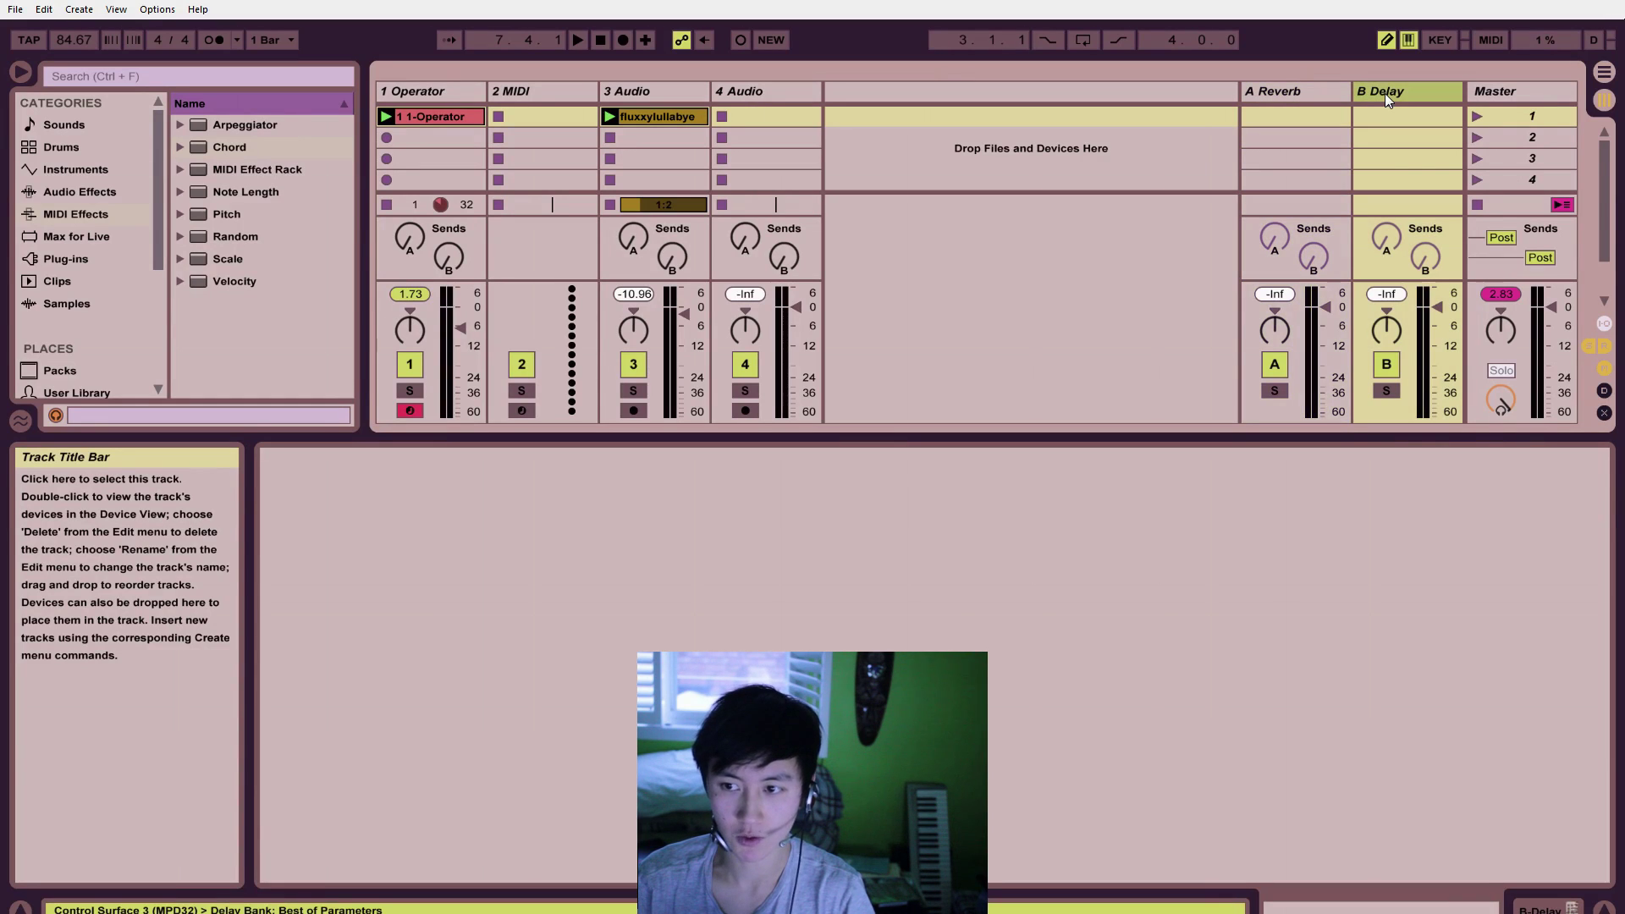
{"action": "left_click", "coordinate": [428, 98]}
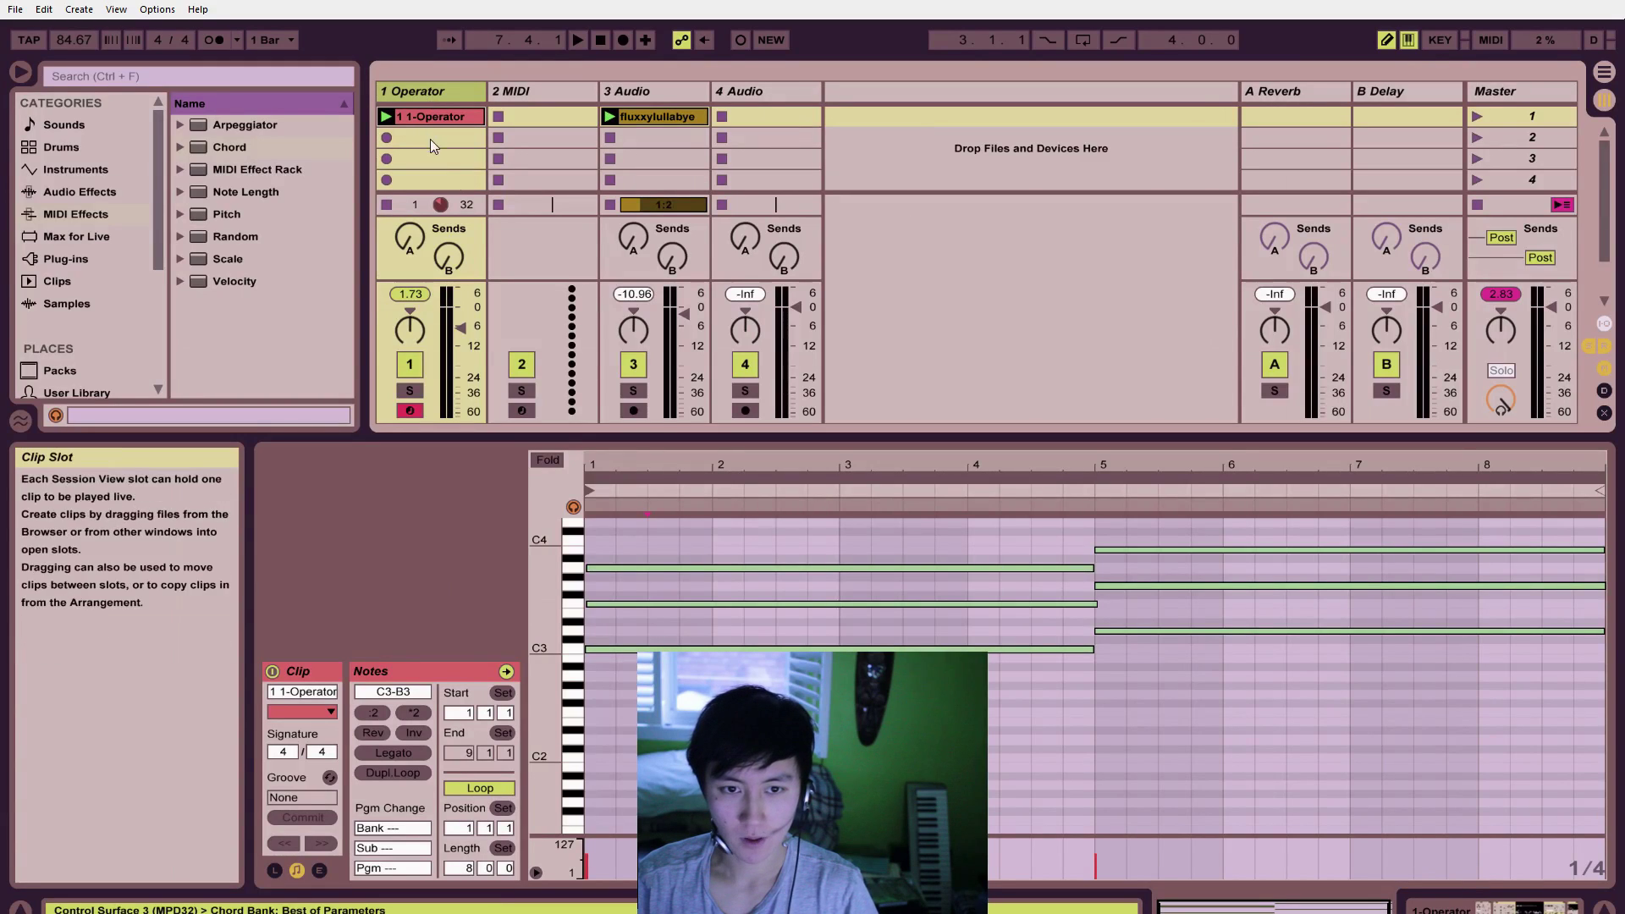
Step: Raise the 1 Operator track's send to A Reverb to 0.0 dB while playing test notes, and show the return's Reverb device
{"action": "left_click", "coordinate": [414, 389]}
{"action": "left_click", "coordinate": [415, 242]}
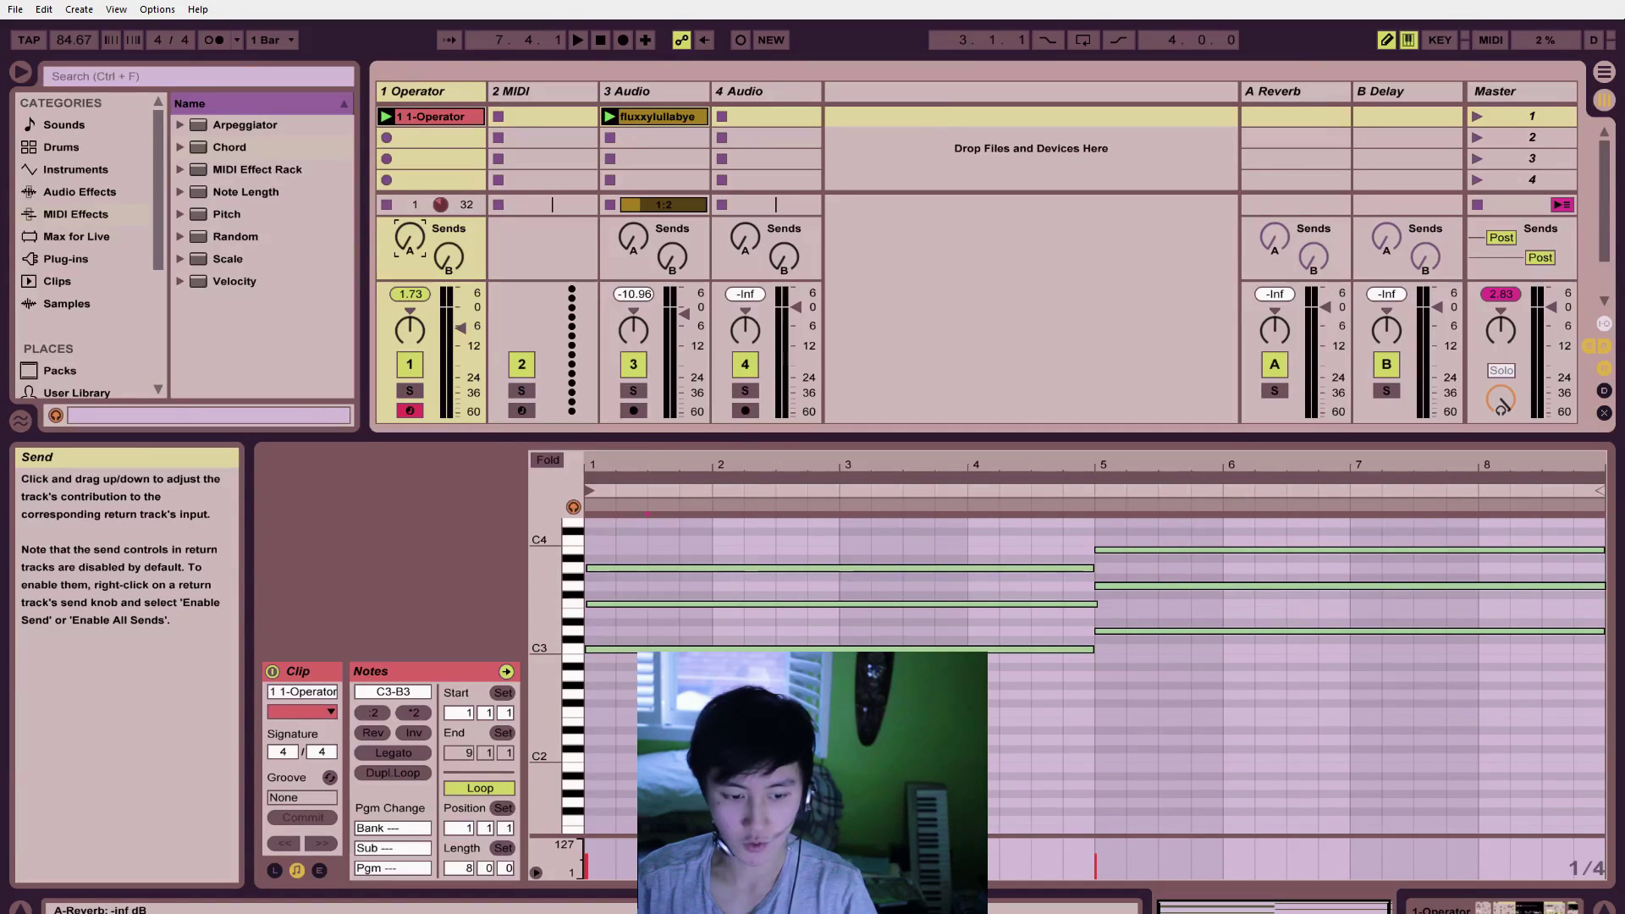
{"action": "left_click_drag", "start_coordinate": [409, 238], "coordinate": [410, 236]}
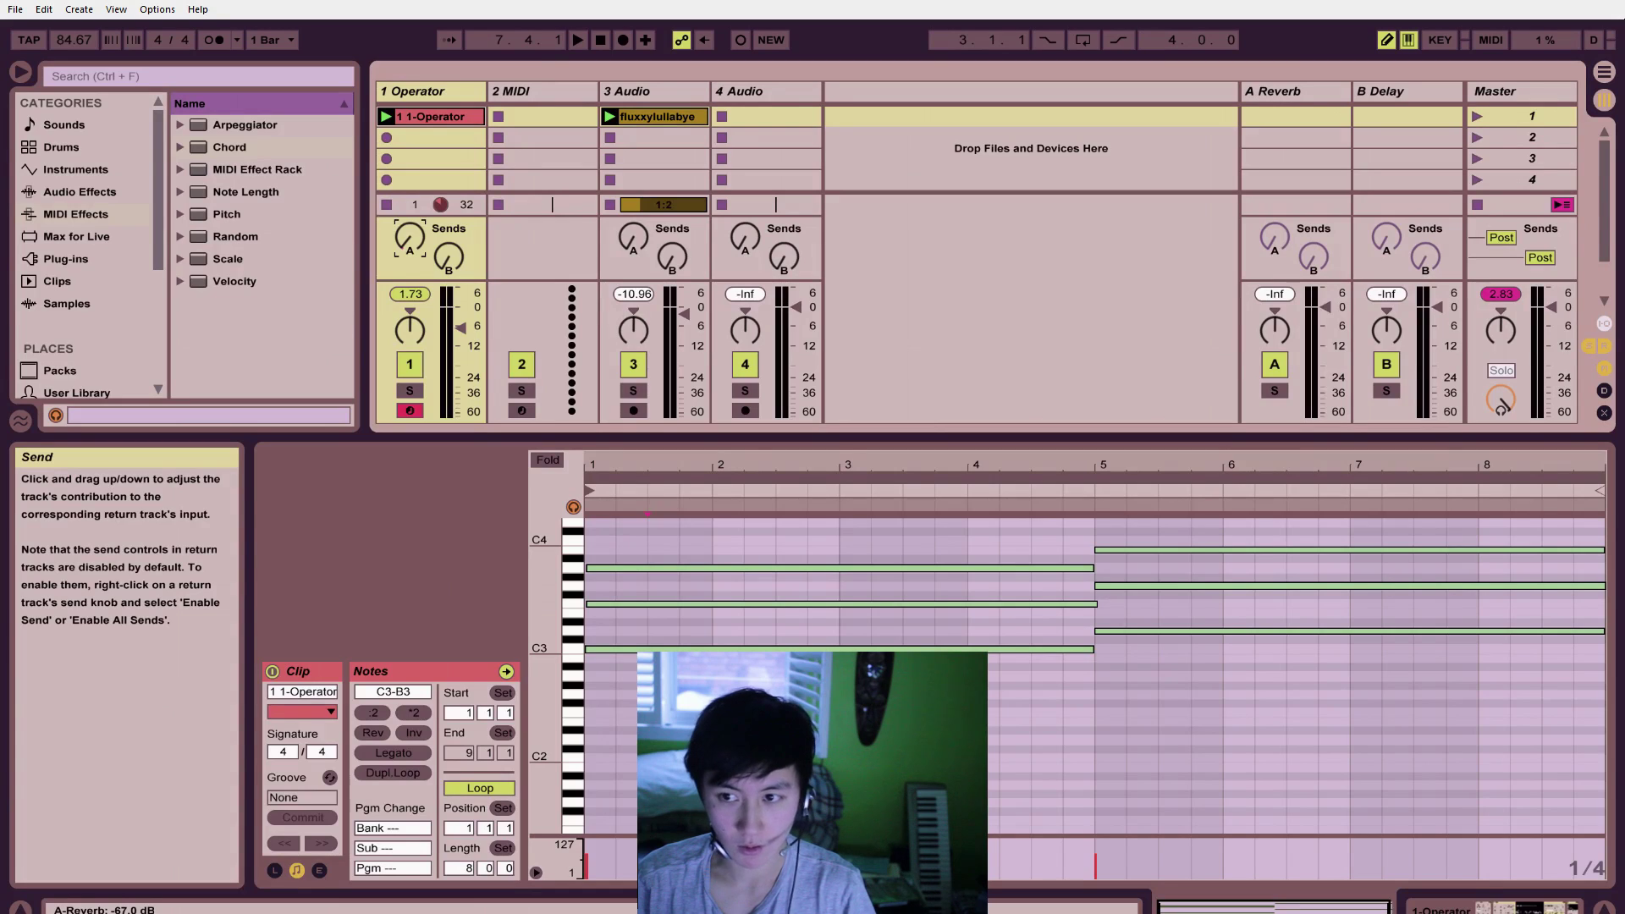
{"action": "left_click", "coordinate": [415, 242]}
{"action": "key", "text": "s"}
{"action": "key", "text": "g"}
{"action": "key", "text": "j"}
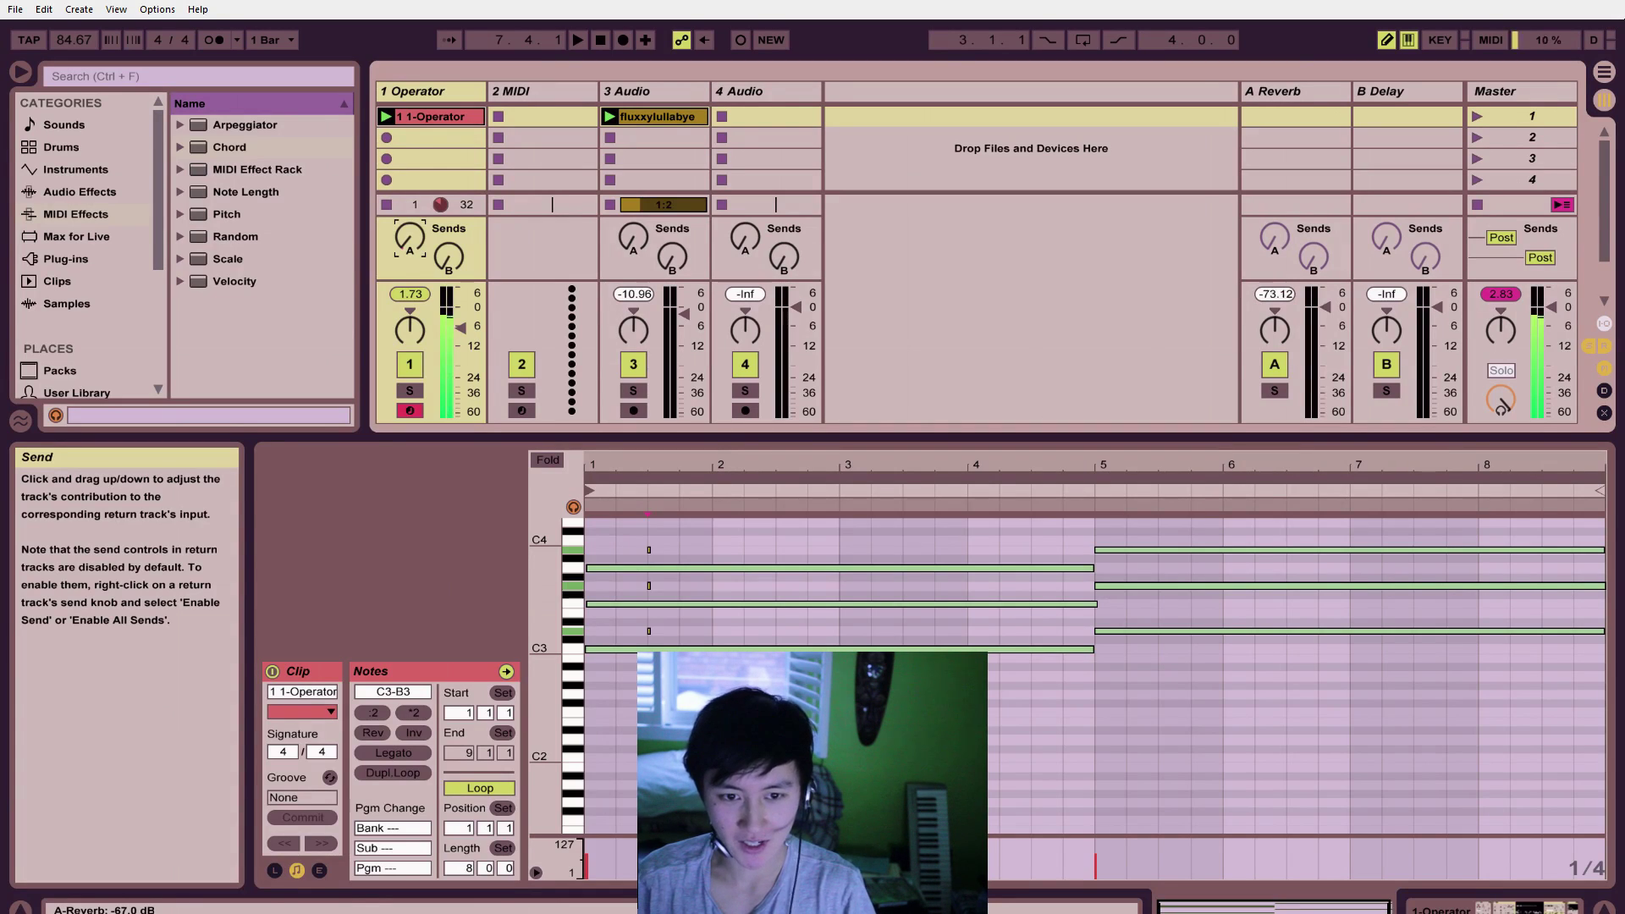
{"action": "left_click_drag", "start_coordinate": [414, 242], "coordinate": [415, 229]}
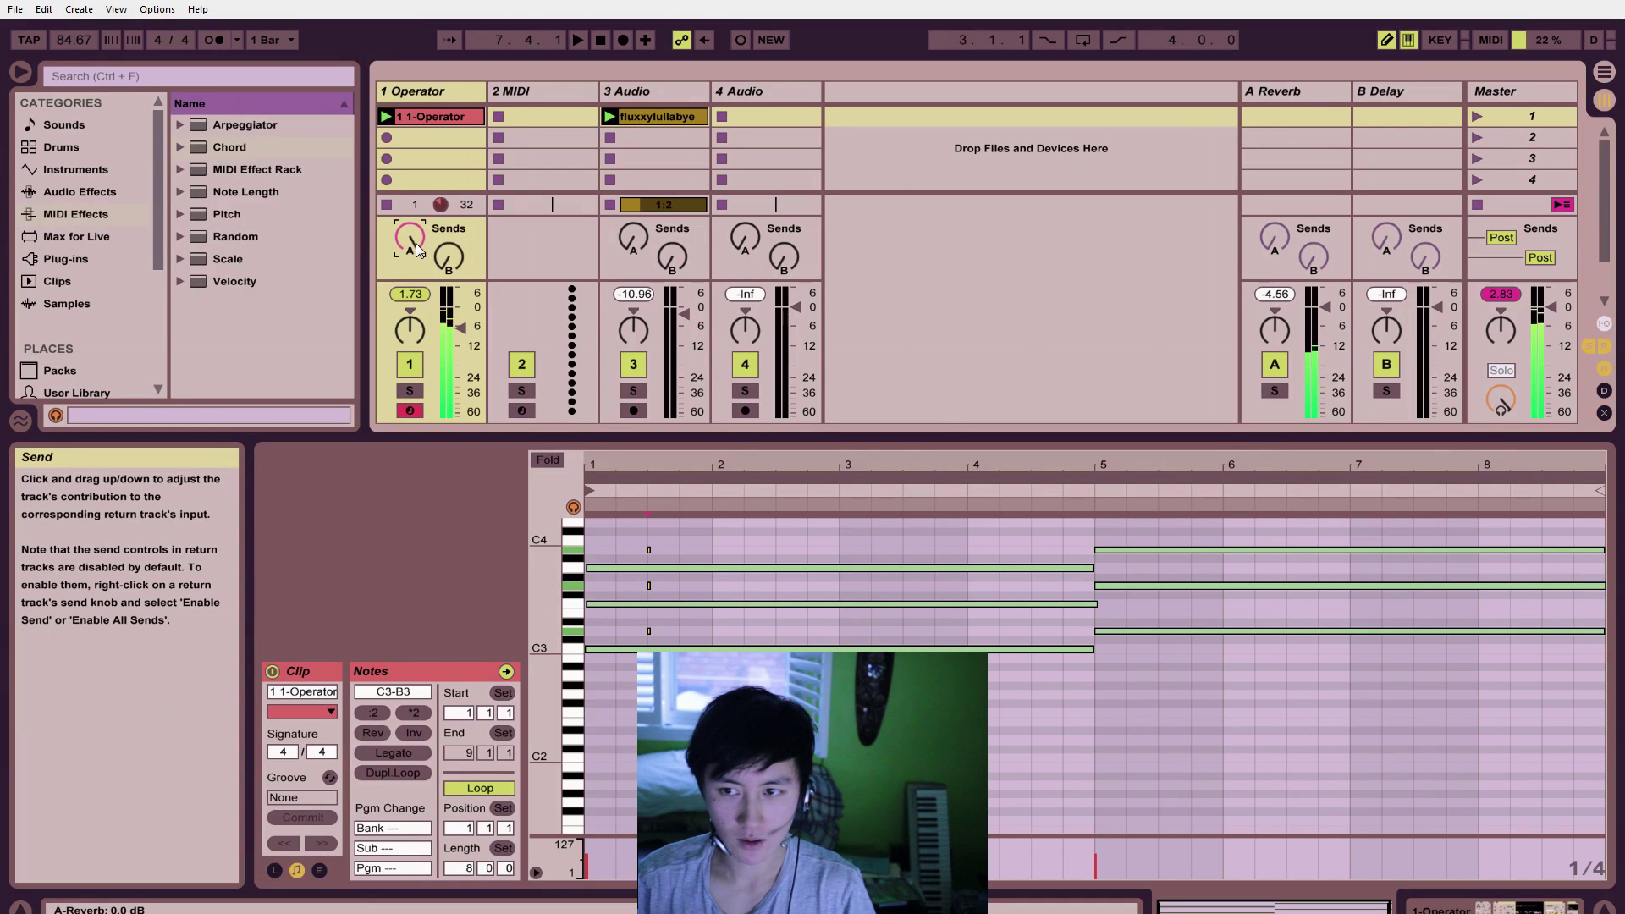
{"action": "left_click", "coordinate": [1308, 93]}
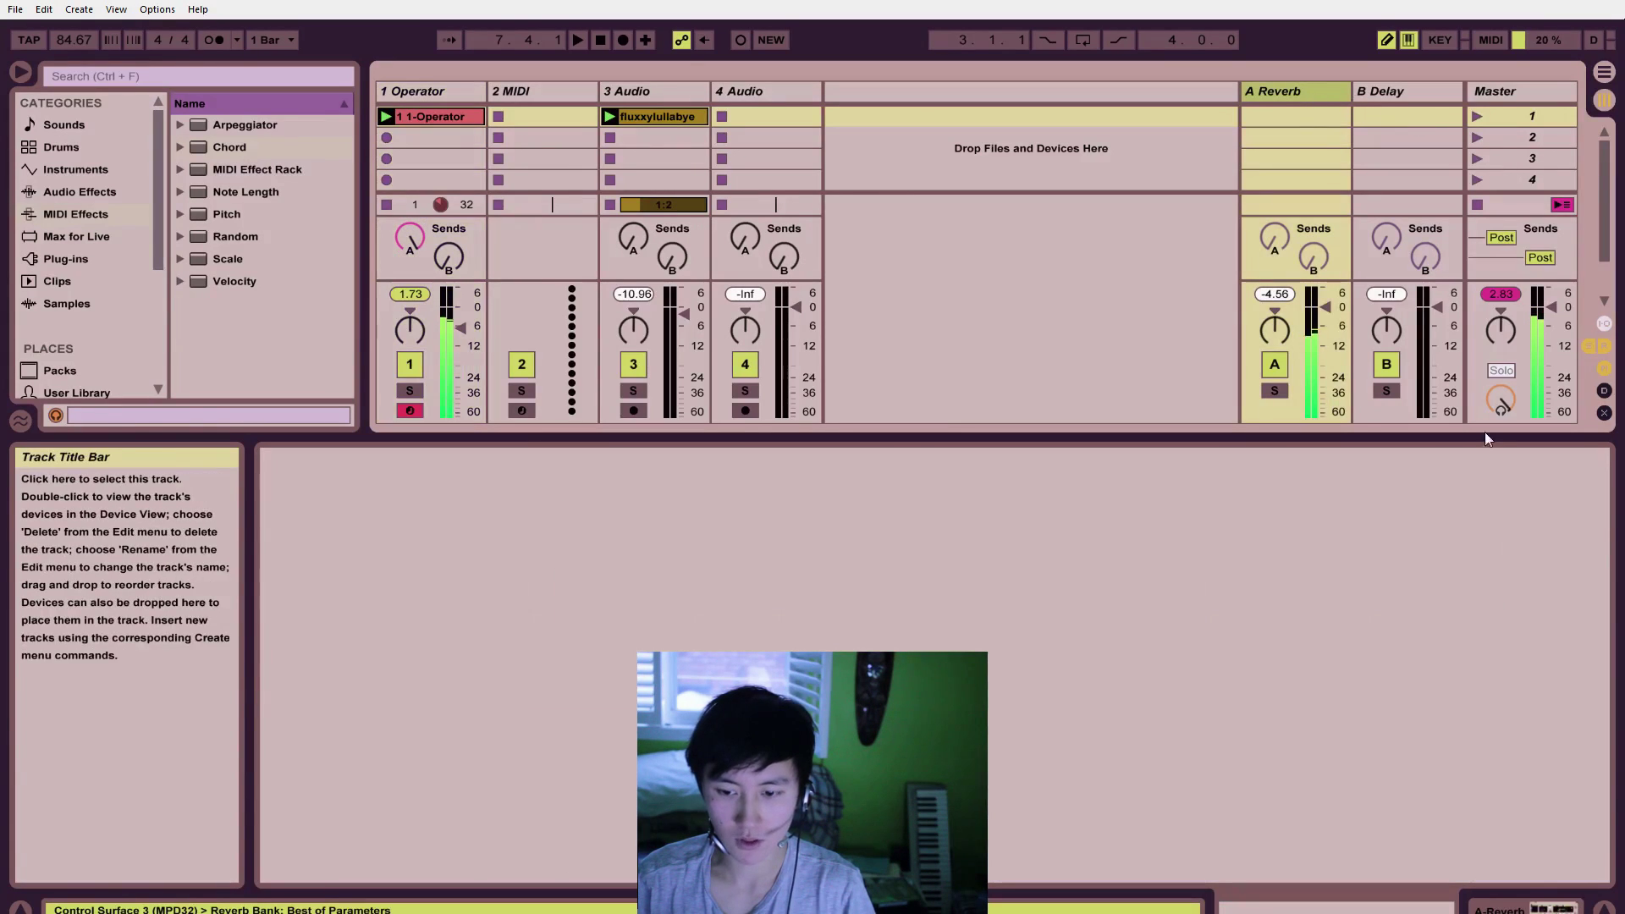
{"action": "left_click", "coordinate": [1530, 907]}
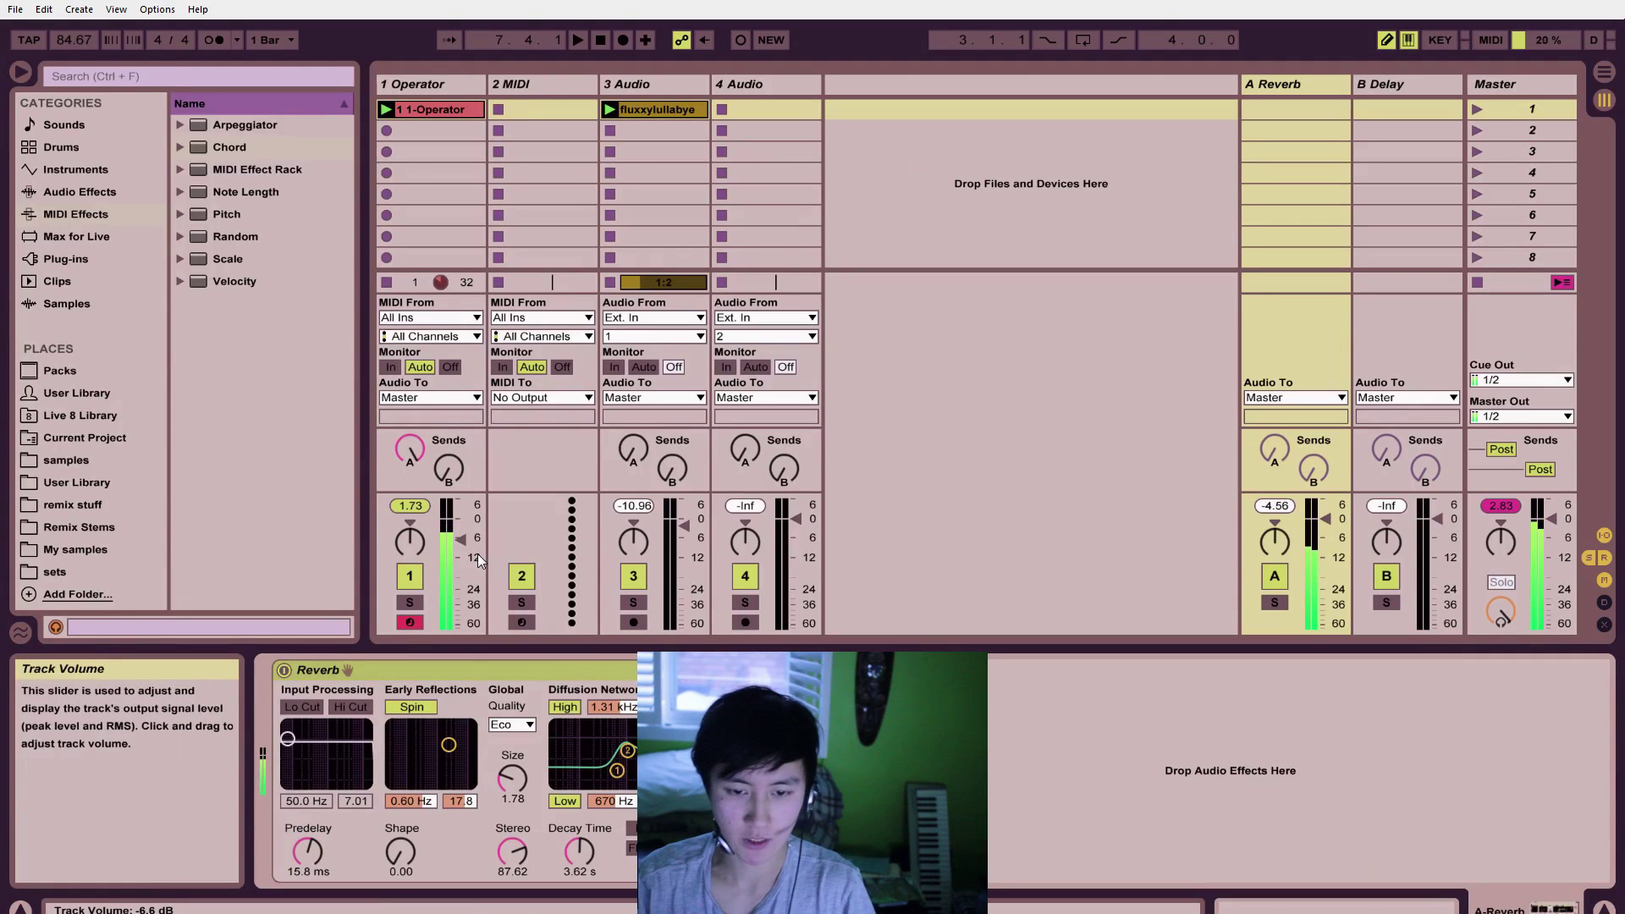
Step: Turn the 1 Operator track's send to B Delay all the way up and show the return's Delay device
{"action": "left_click", "coordinate": [449, 468]}
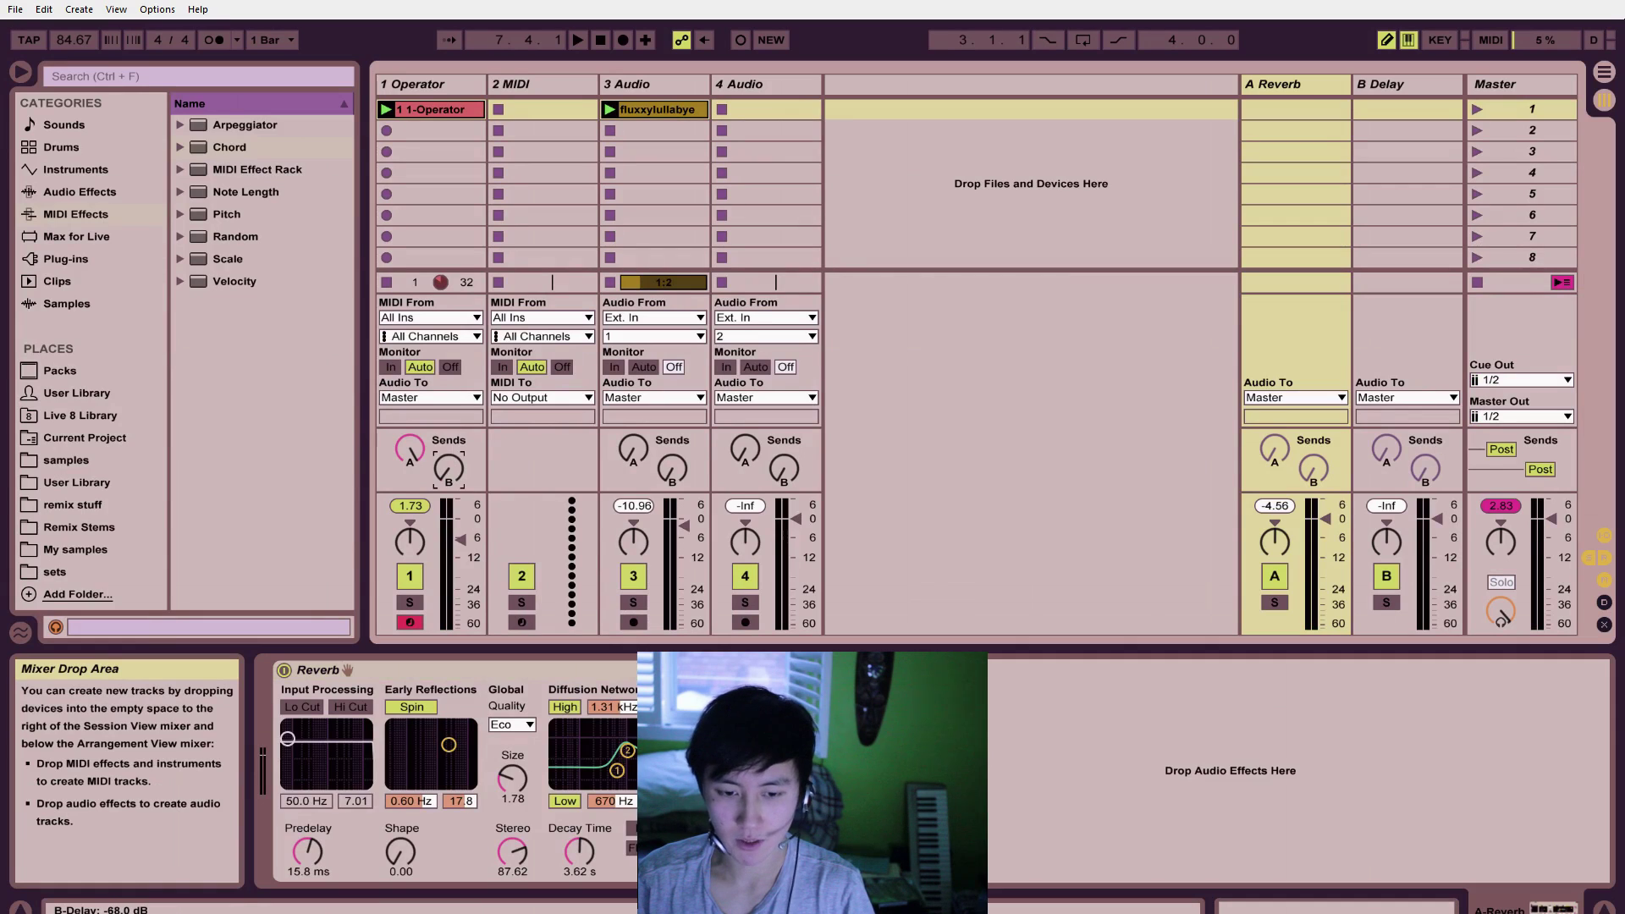
{"action": "left_click_drag", "start_coordinate": [448, 468], "coordinate": [448, 450]}
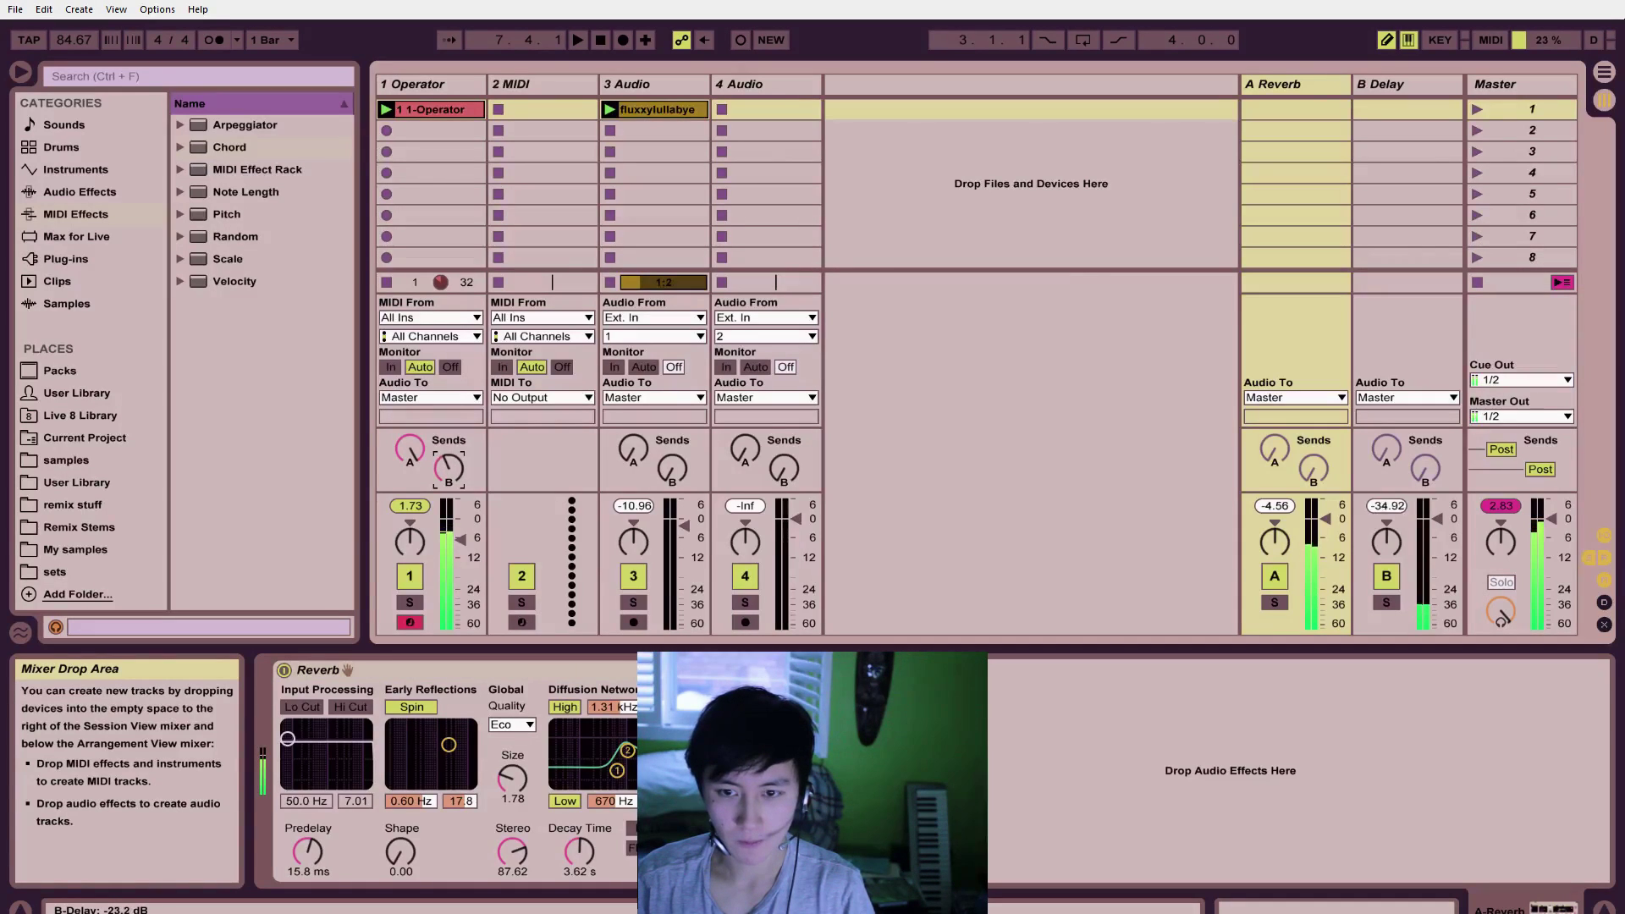
{"action": "left_click", "coordinate": [1432, 78]}
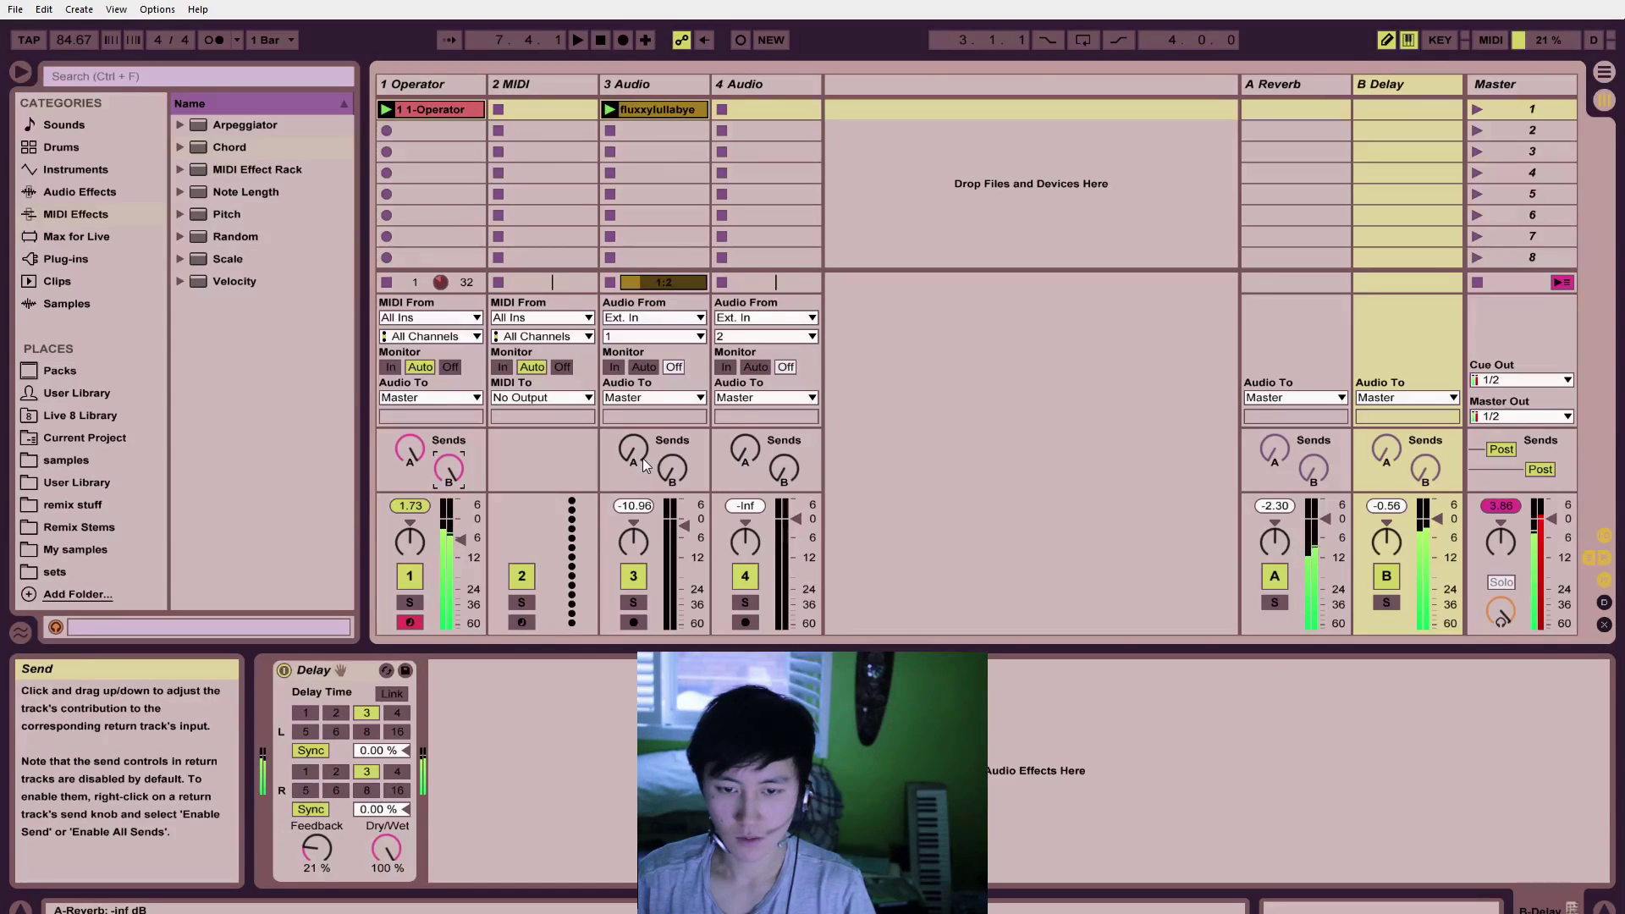
Step: Turn both sends of the 3 Audio track fully up and play its fluxxylullabye clip with the 1-Operator clip stopped
{"action": "left_click", "coordinate": [386, 282]}
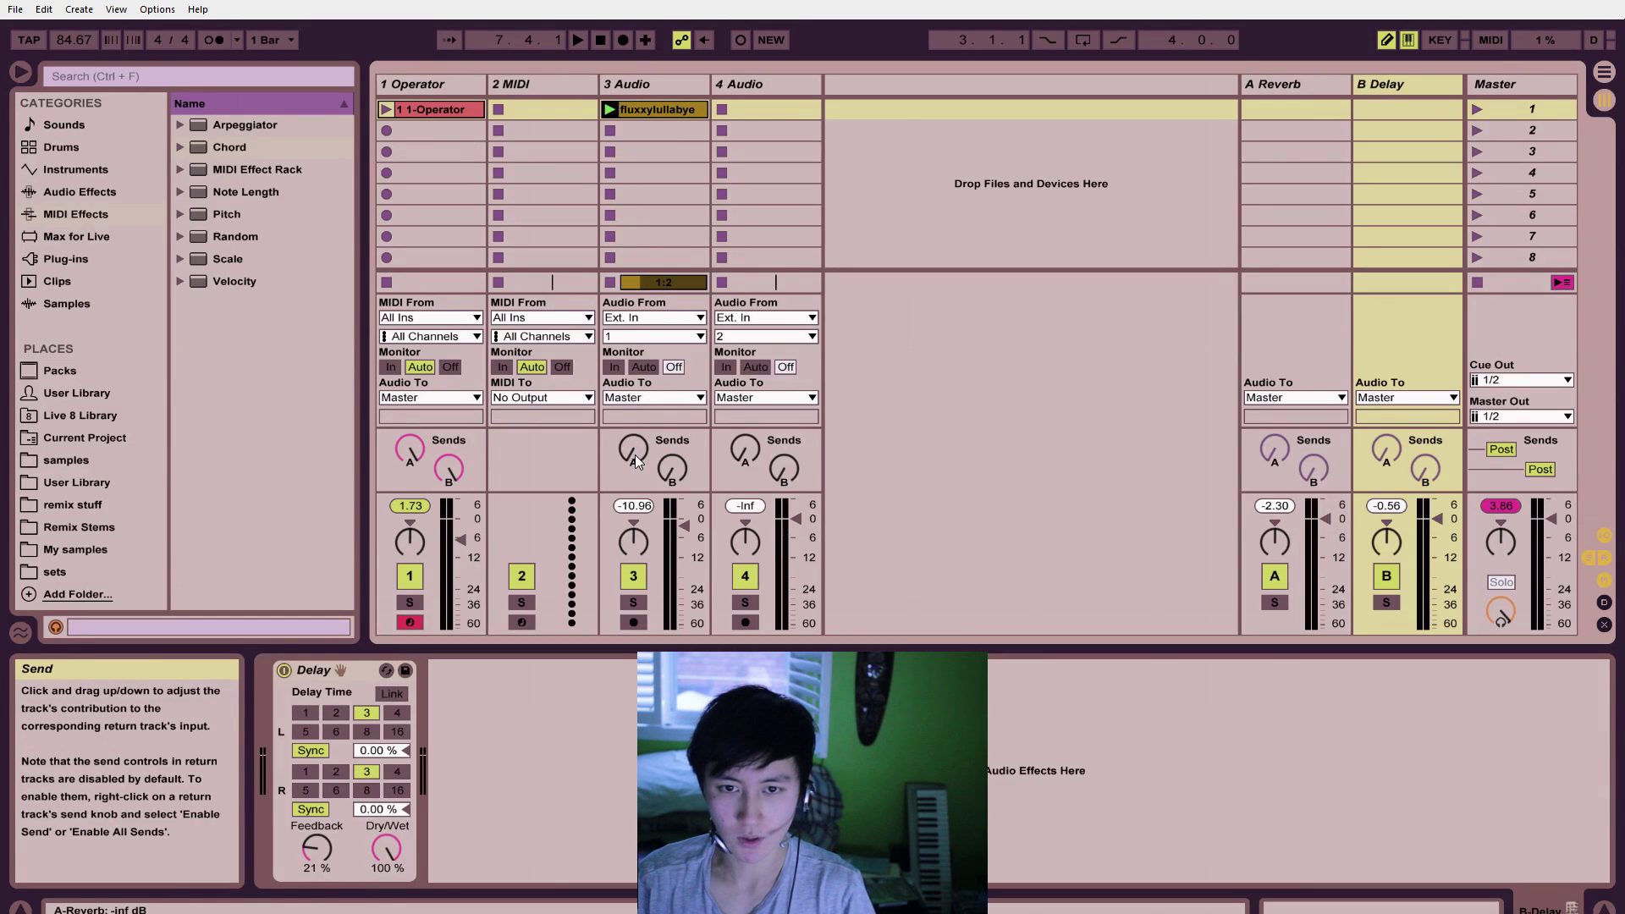
{"action": "left_click_drag", "start_coordinate": [635, 455], "coordinate": [689, 438]}
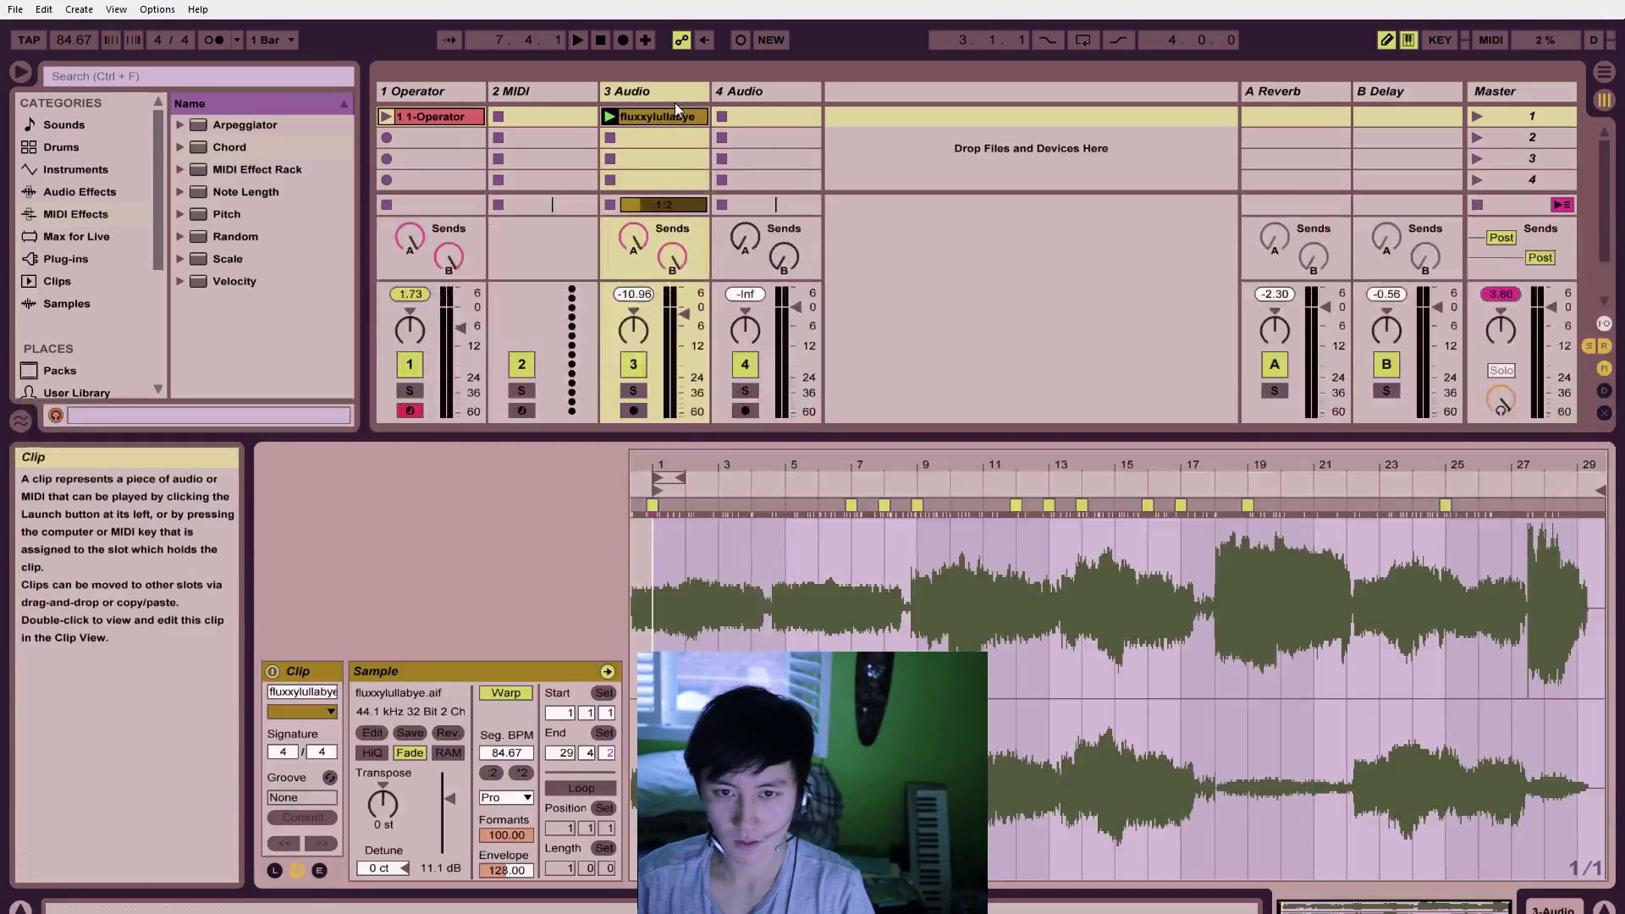
{"action": "left_click", "coordinate": [674, 105]}
{"action": "key", "text": "space"}
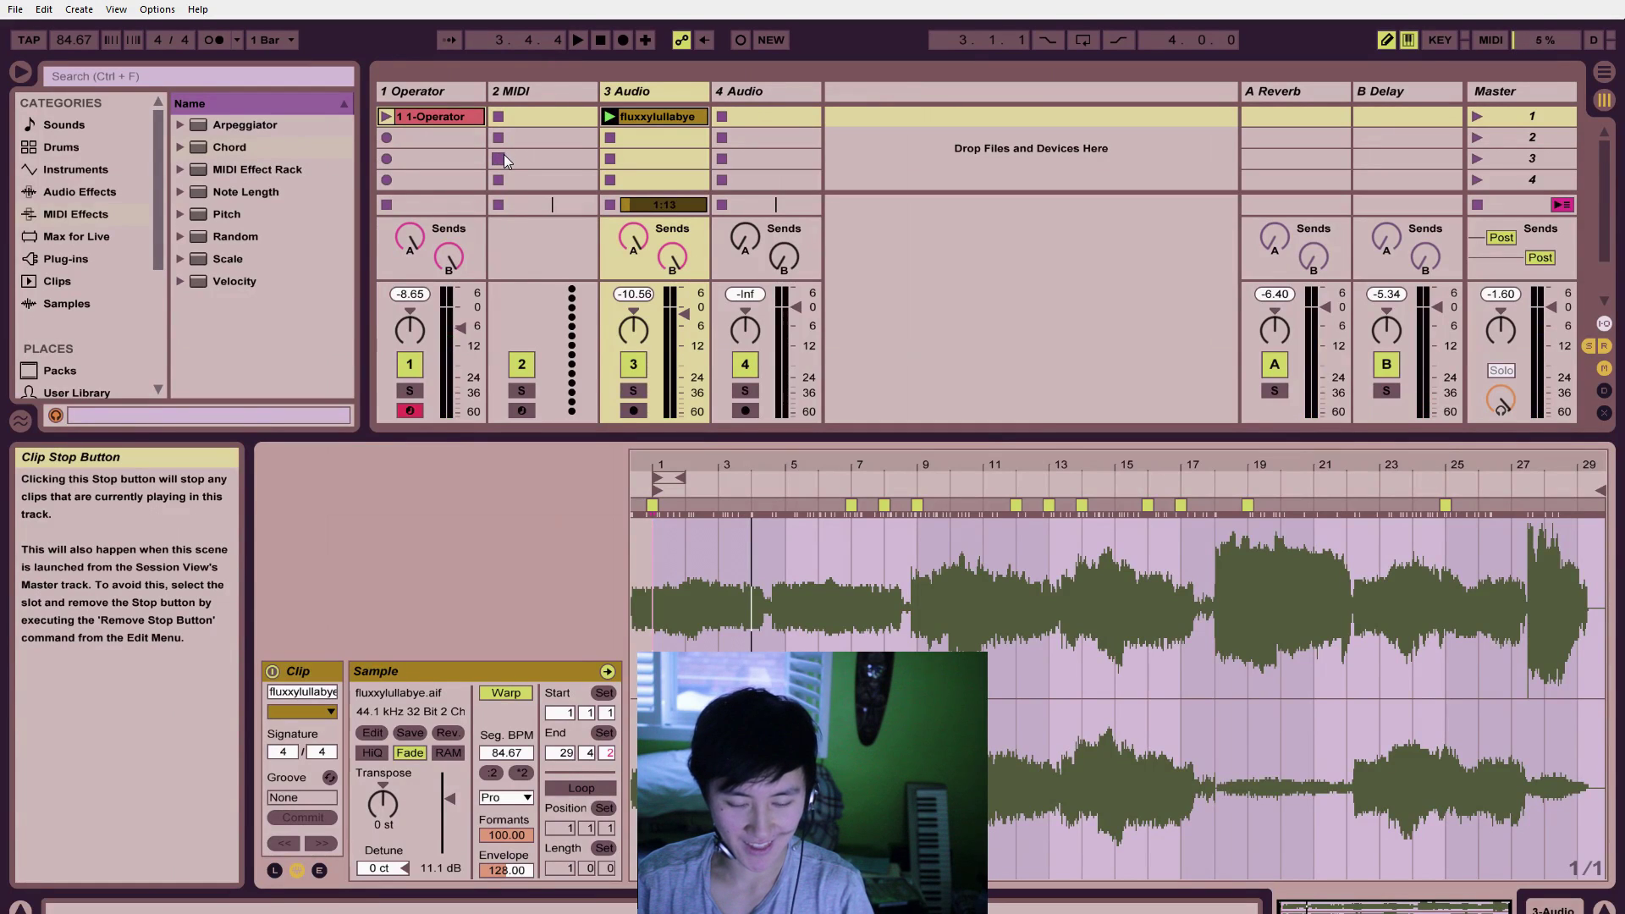
Step: Play the 1-Operator clip together with fluxxylullabye and lower the volumes of the 1 Operator and 3 Audio tracks
{"action": "left_click", "coordinate": [384, 117]}
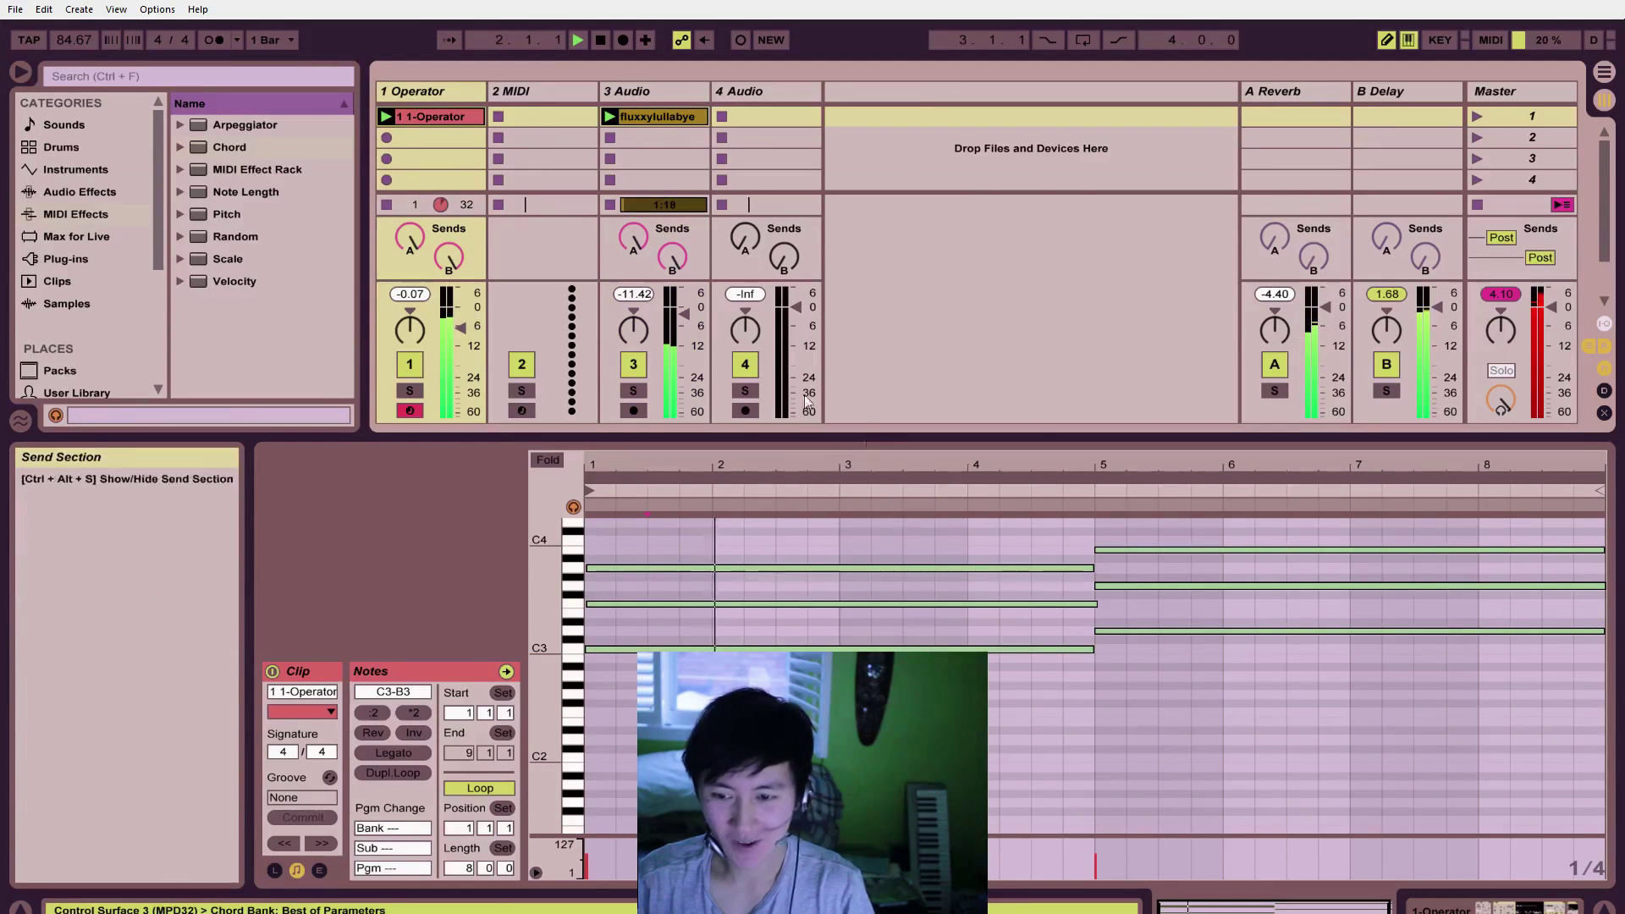
{"action": "key", "text": "shift+Tab"}
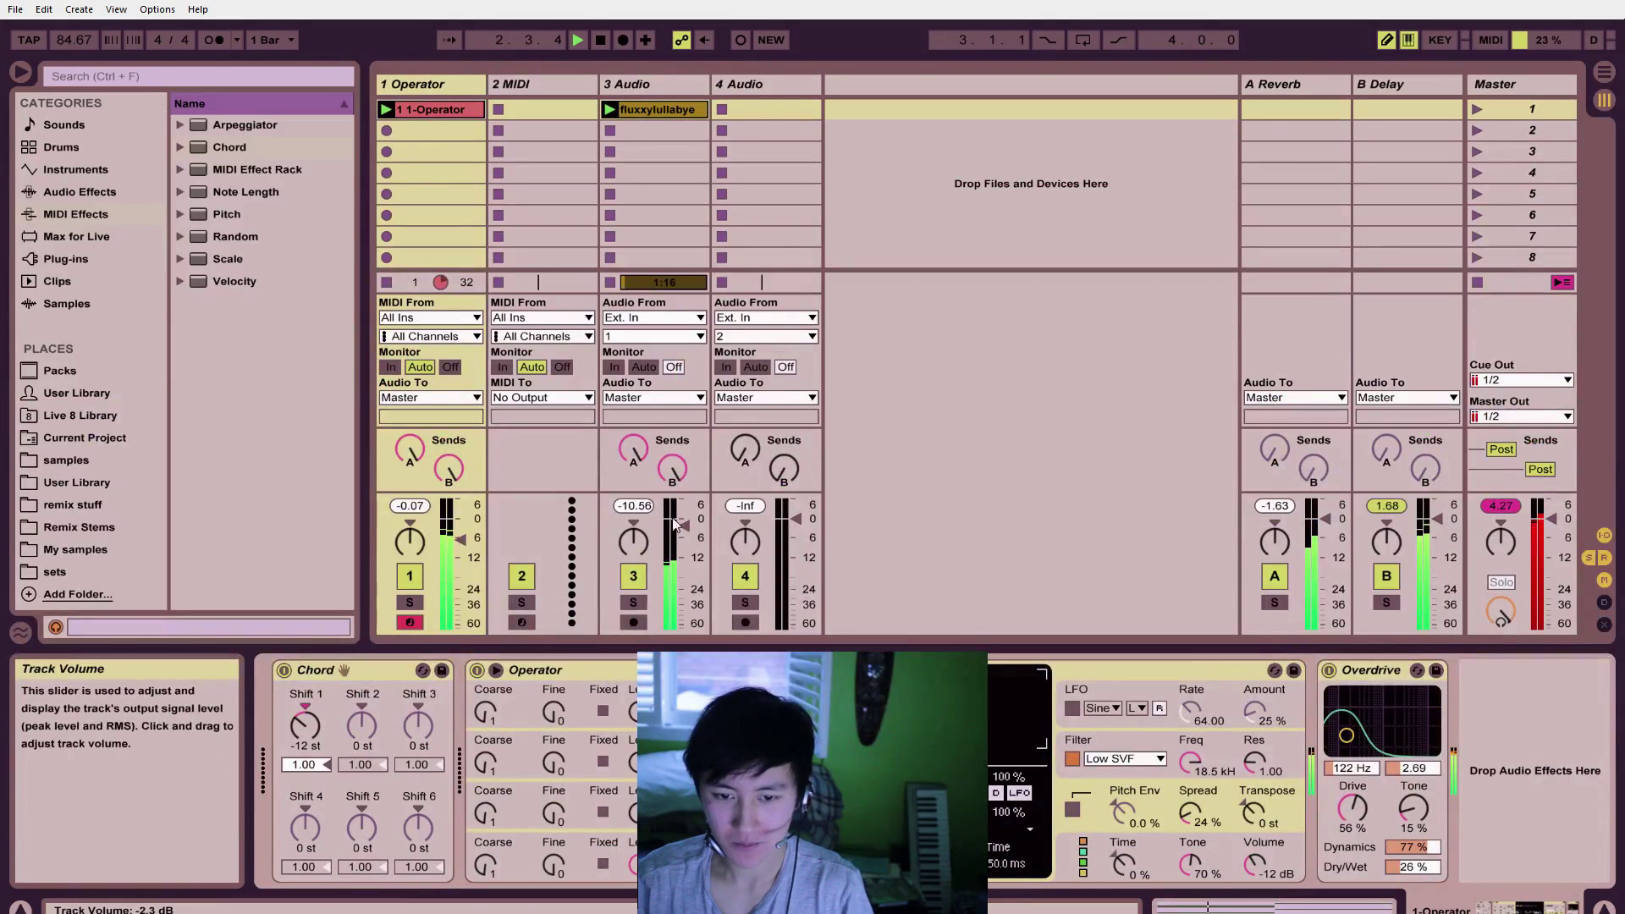
{"action": "left_click", "coordinate": [420, 109]}
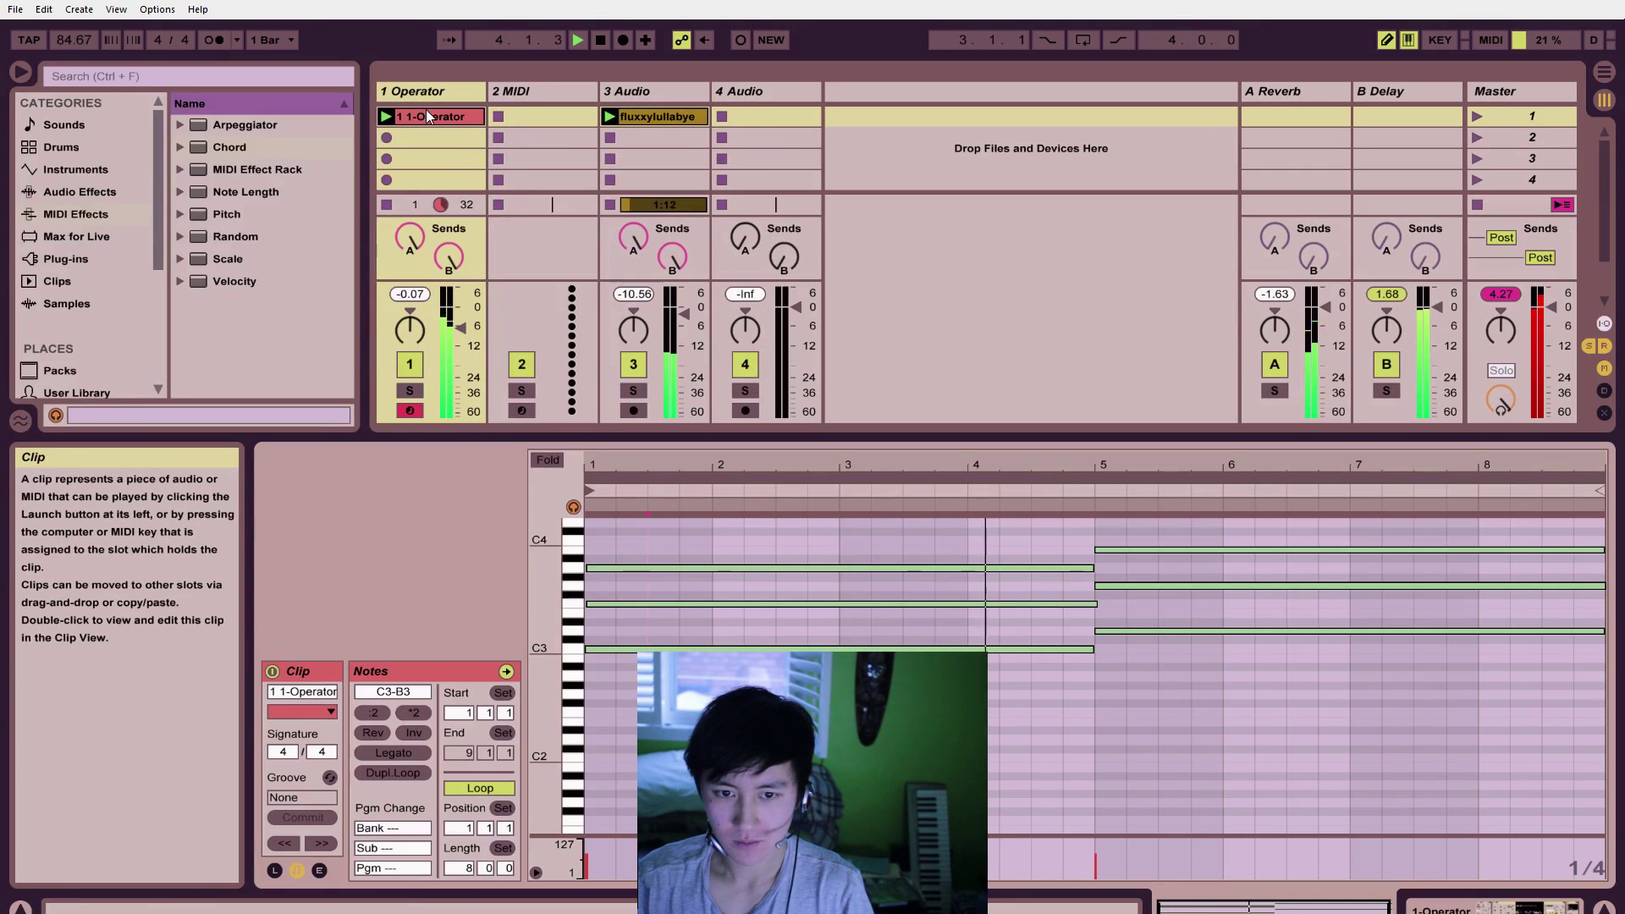
{"action": "left_click_drag", "start_coordinate": [461, 327], "coordinate": [461, 337]}
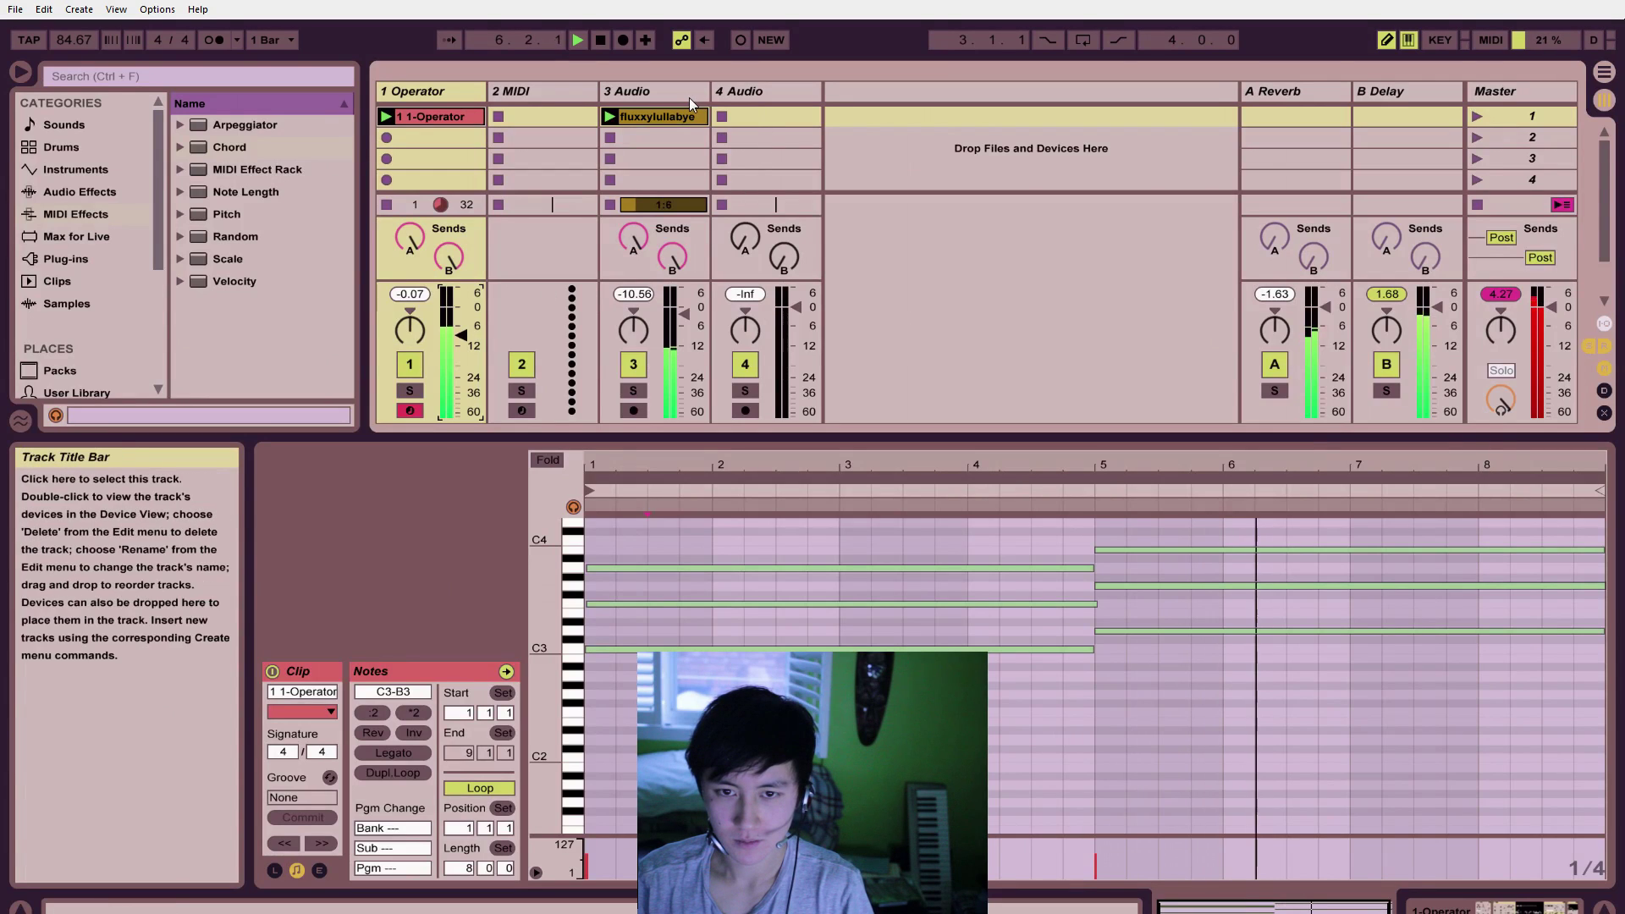
{"action": "left_click", "coordinate": [652, 110]}
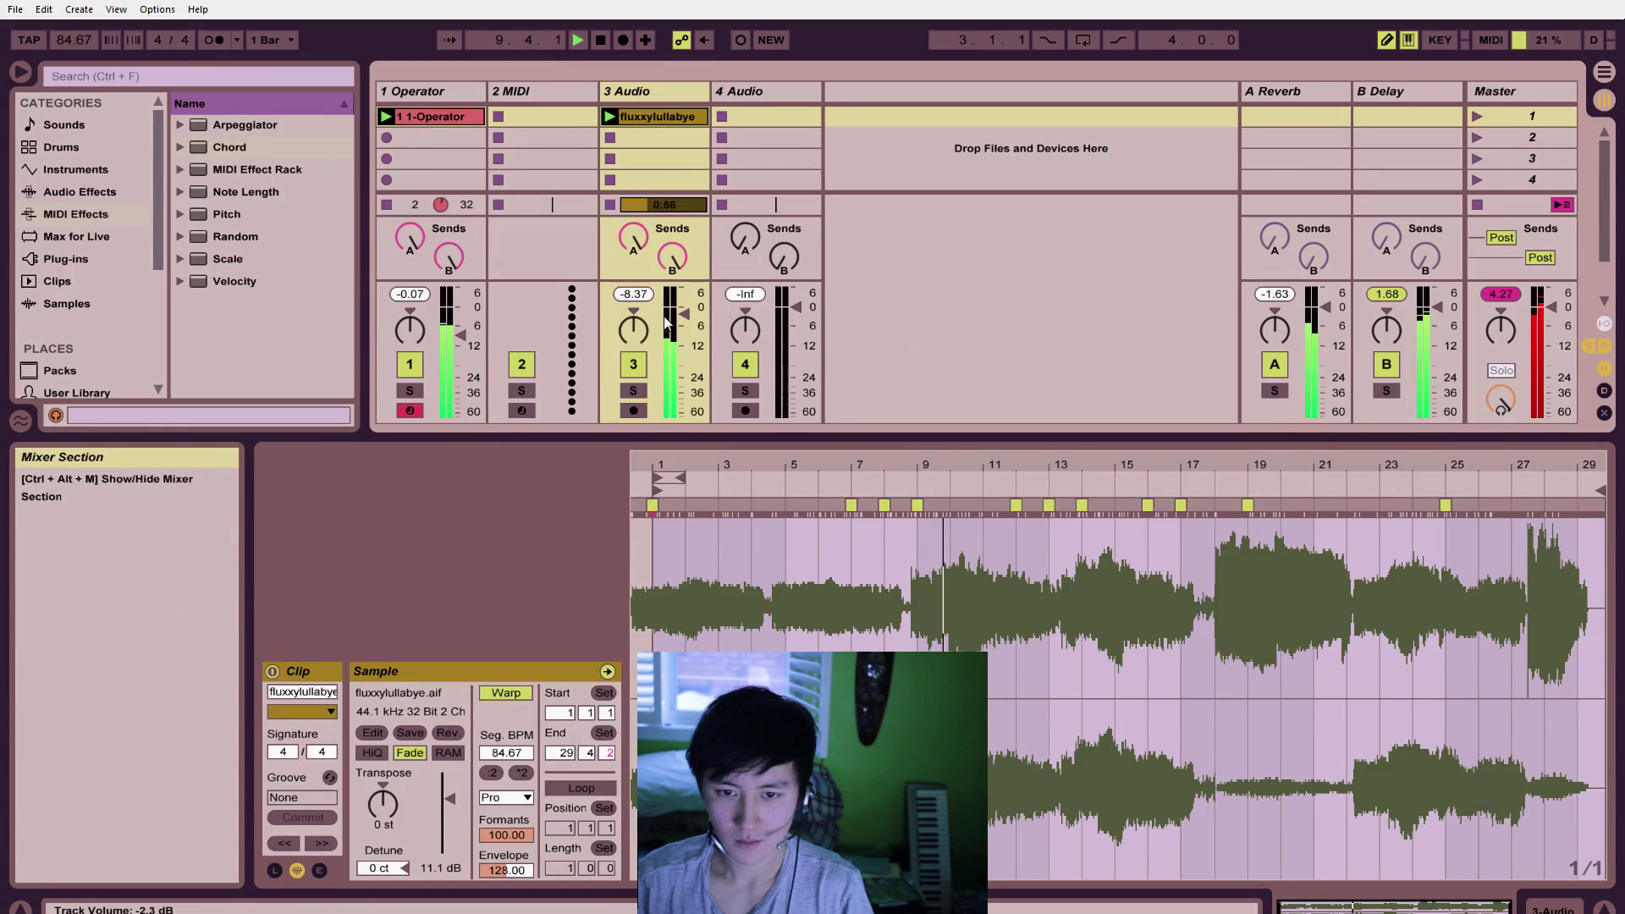
{"action": "mouse_move", "coordinate": [666, 322]}
{"action": "left_mouse_down"}
{"action": "mouse_move", "coordinate": [667, 337]}
{"action": "mouse_move", "coordinate": [684, 324]}
{"action": "left_mouse_up"}
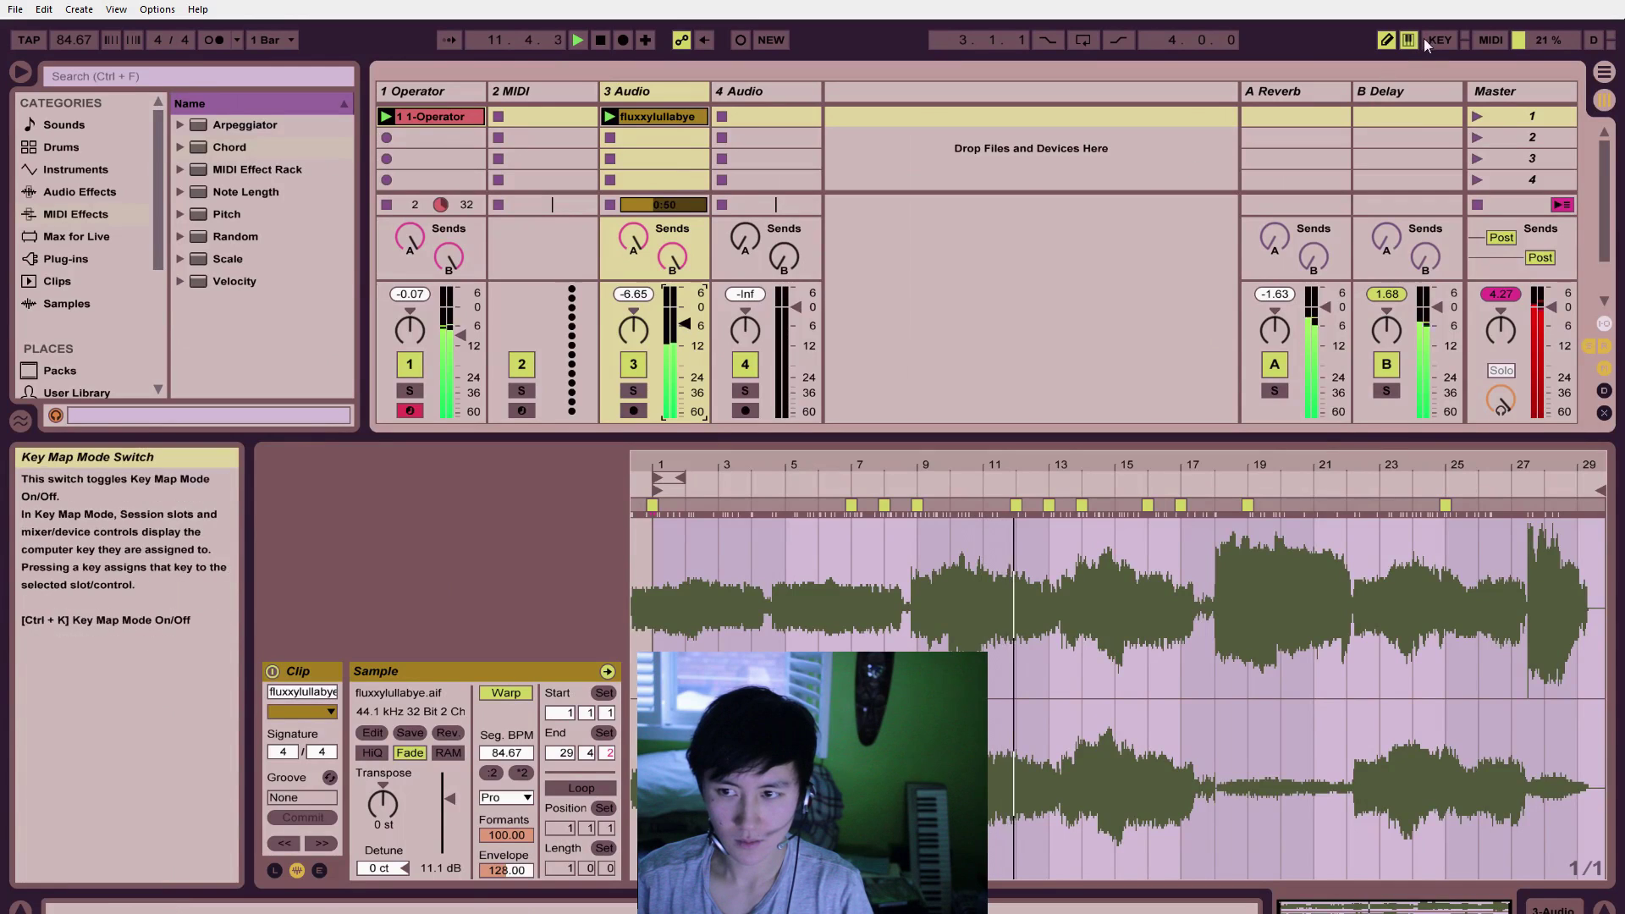
Step: Show the Delay device on the B Delay return and the Reverb device on the A Reverb return
{"action": "left_click", "coordinate": [1394, 88]}
{"action": "left_click", "coordinate": [1544, 908]}
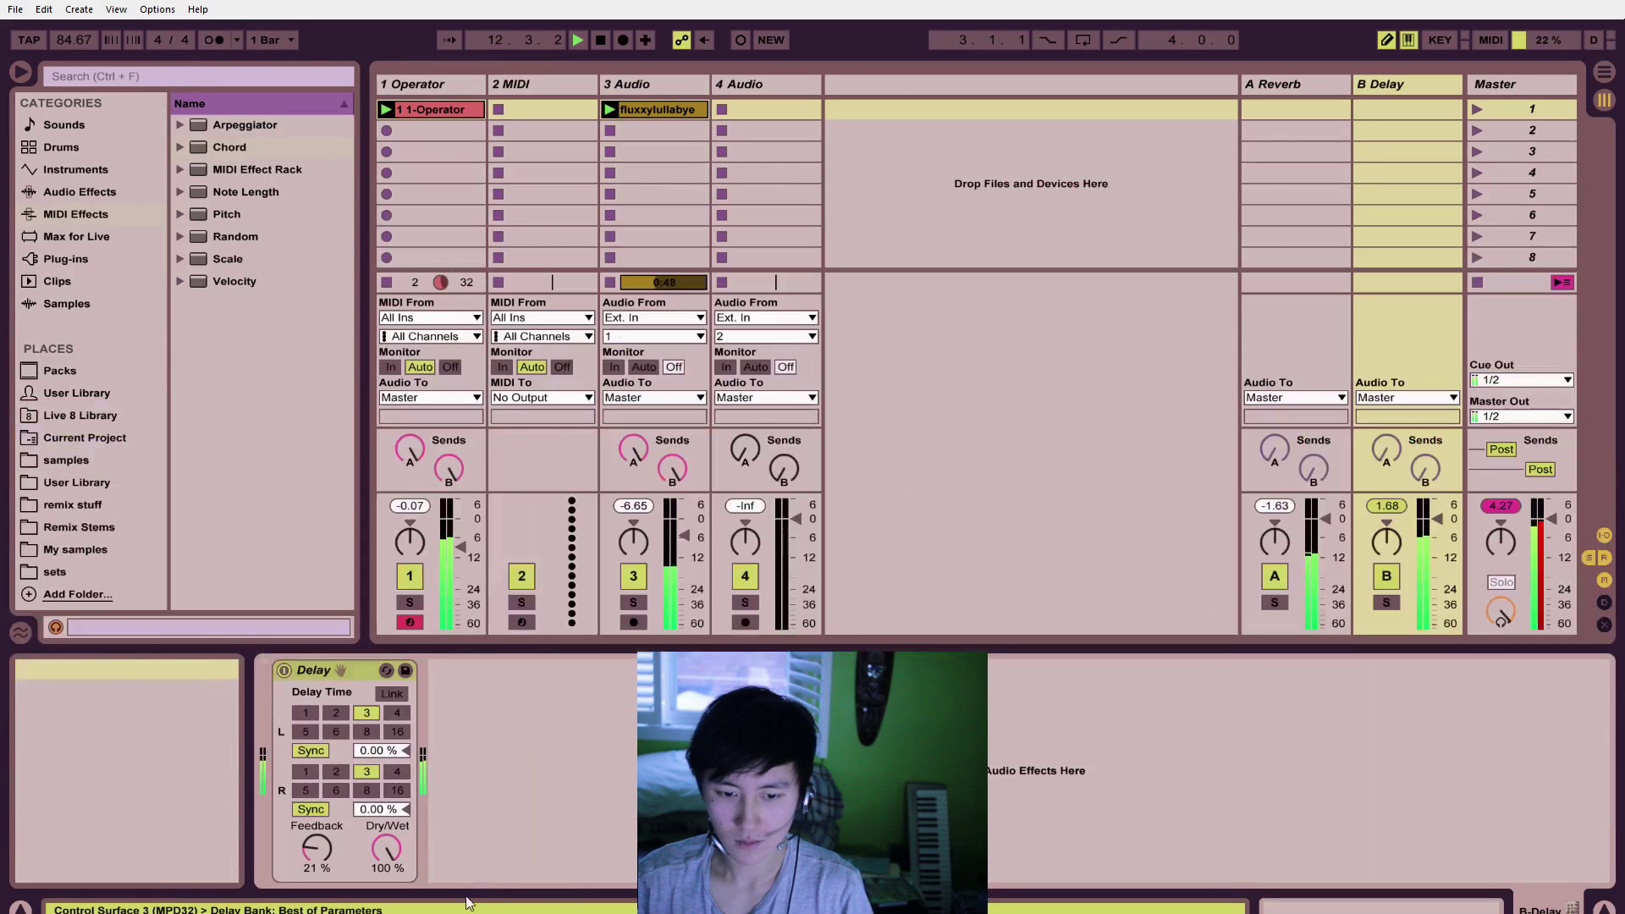
{"action": "left_click", "coordinate": [1292, 83]}
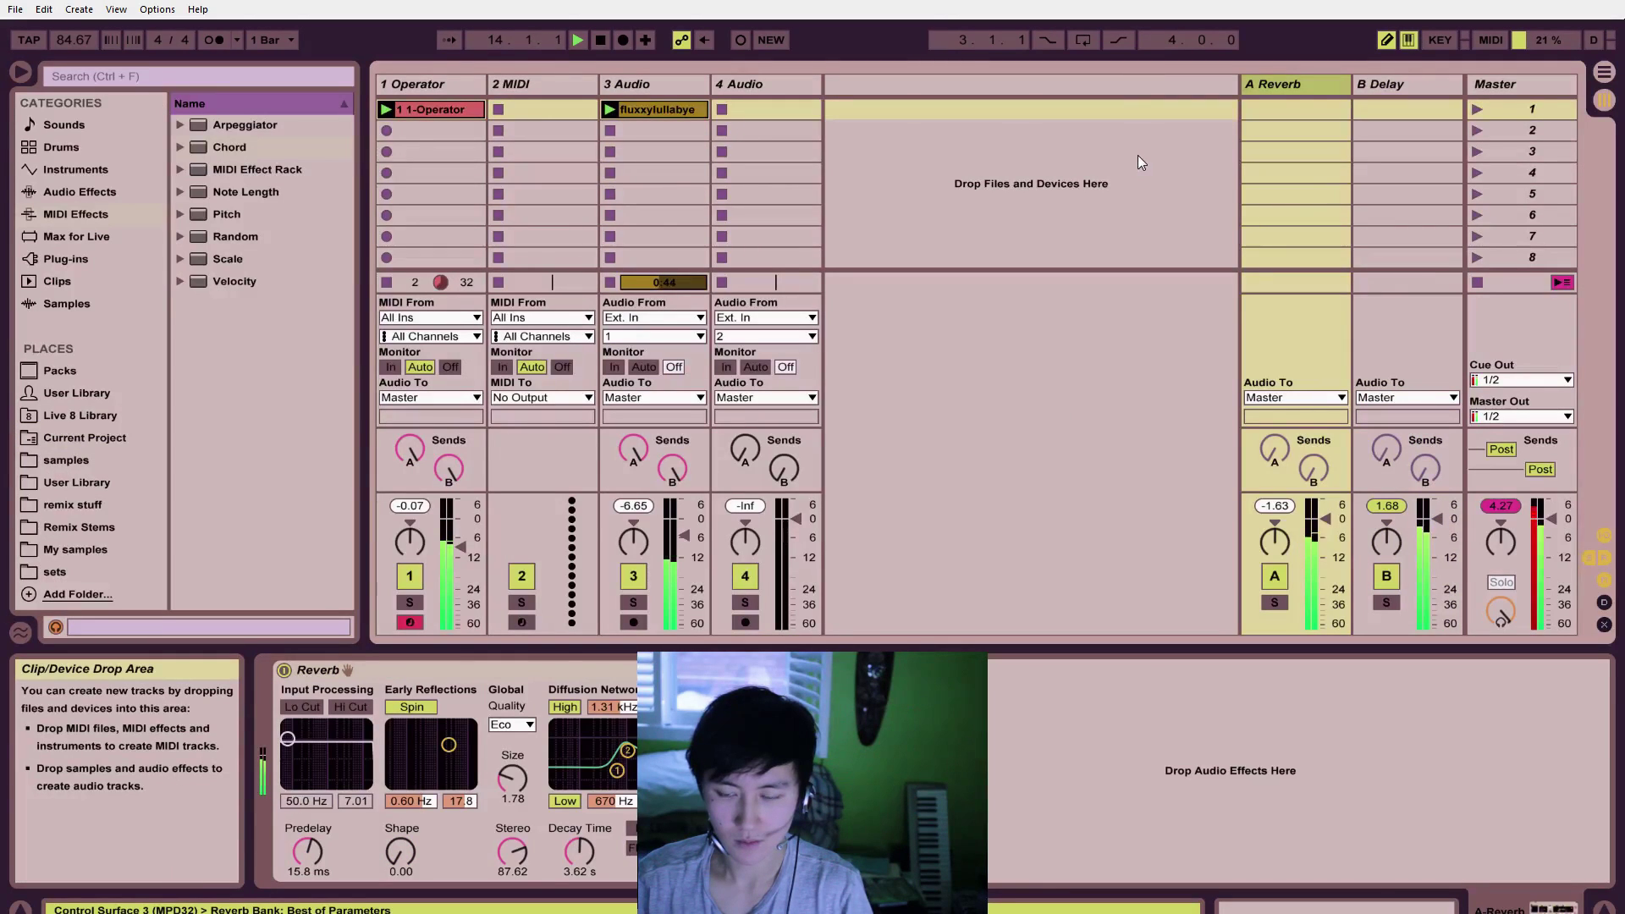
Step: View the fluxxylullabye clip's waveform, the 1-Operator clip's notes and the 1 Operator track's device chain
{"action": "left_click", "coordinate": [653, 108]}
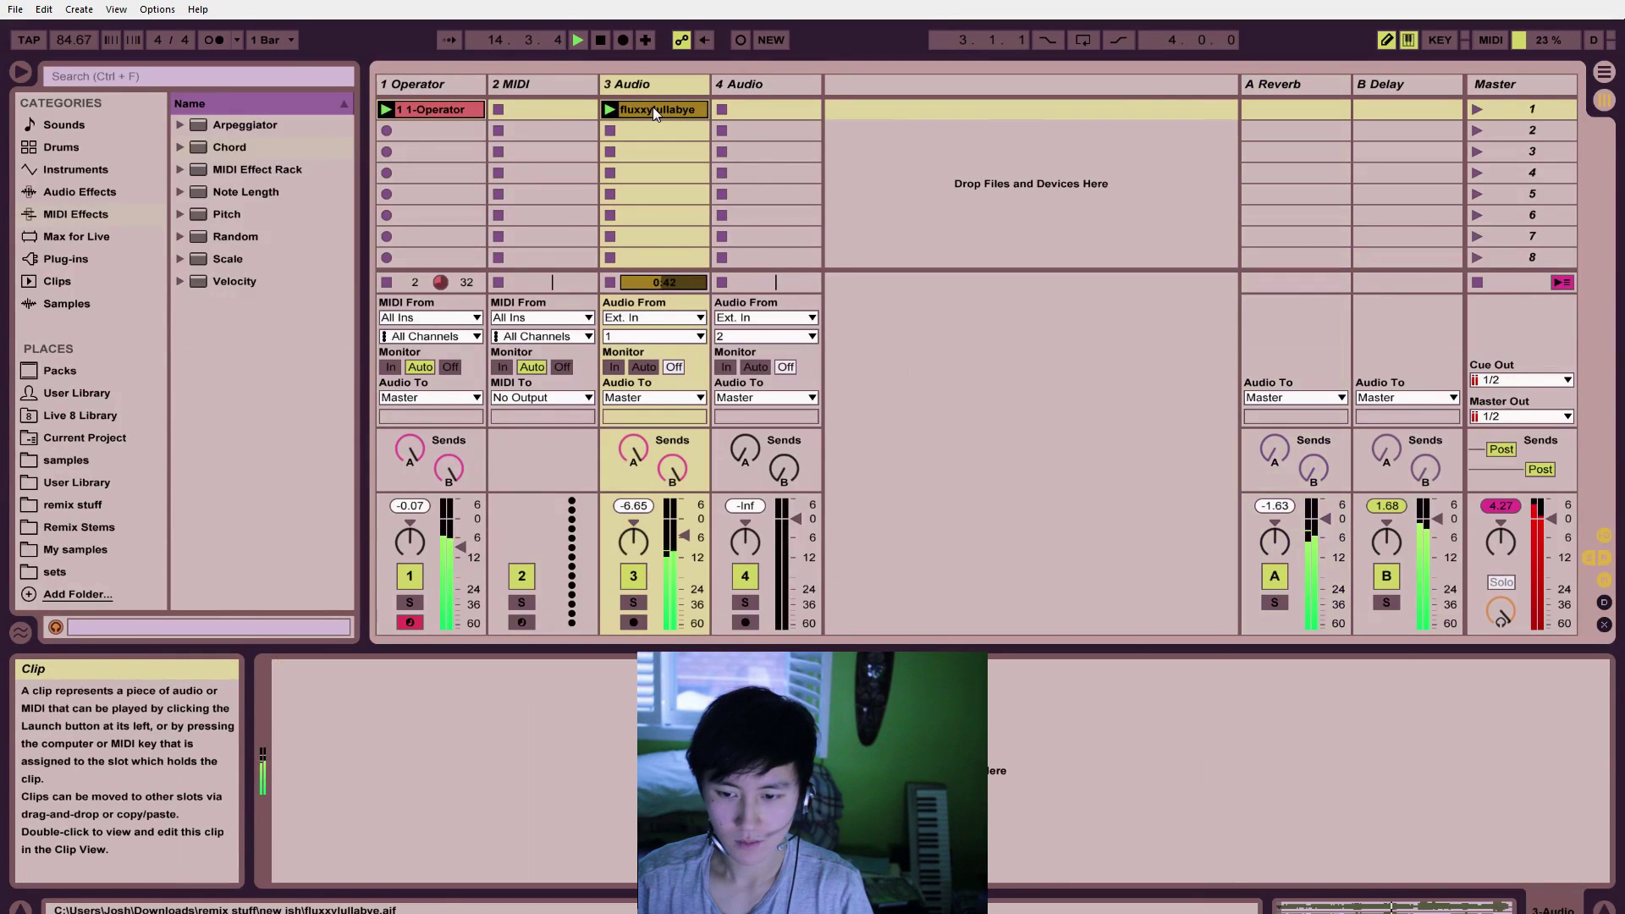
{"action": "double_click", "coordinate": [652, 109]}
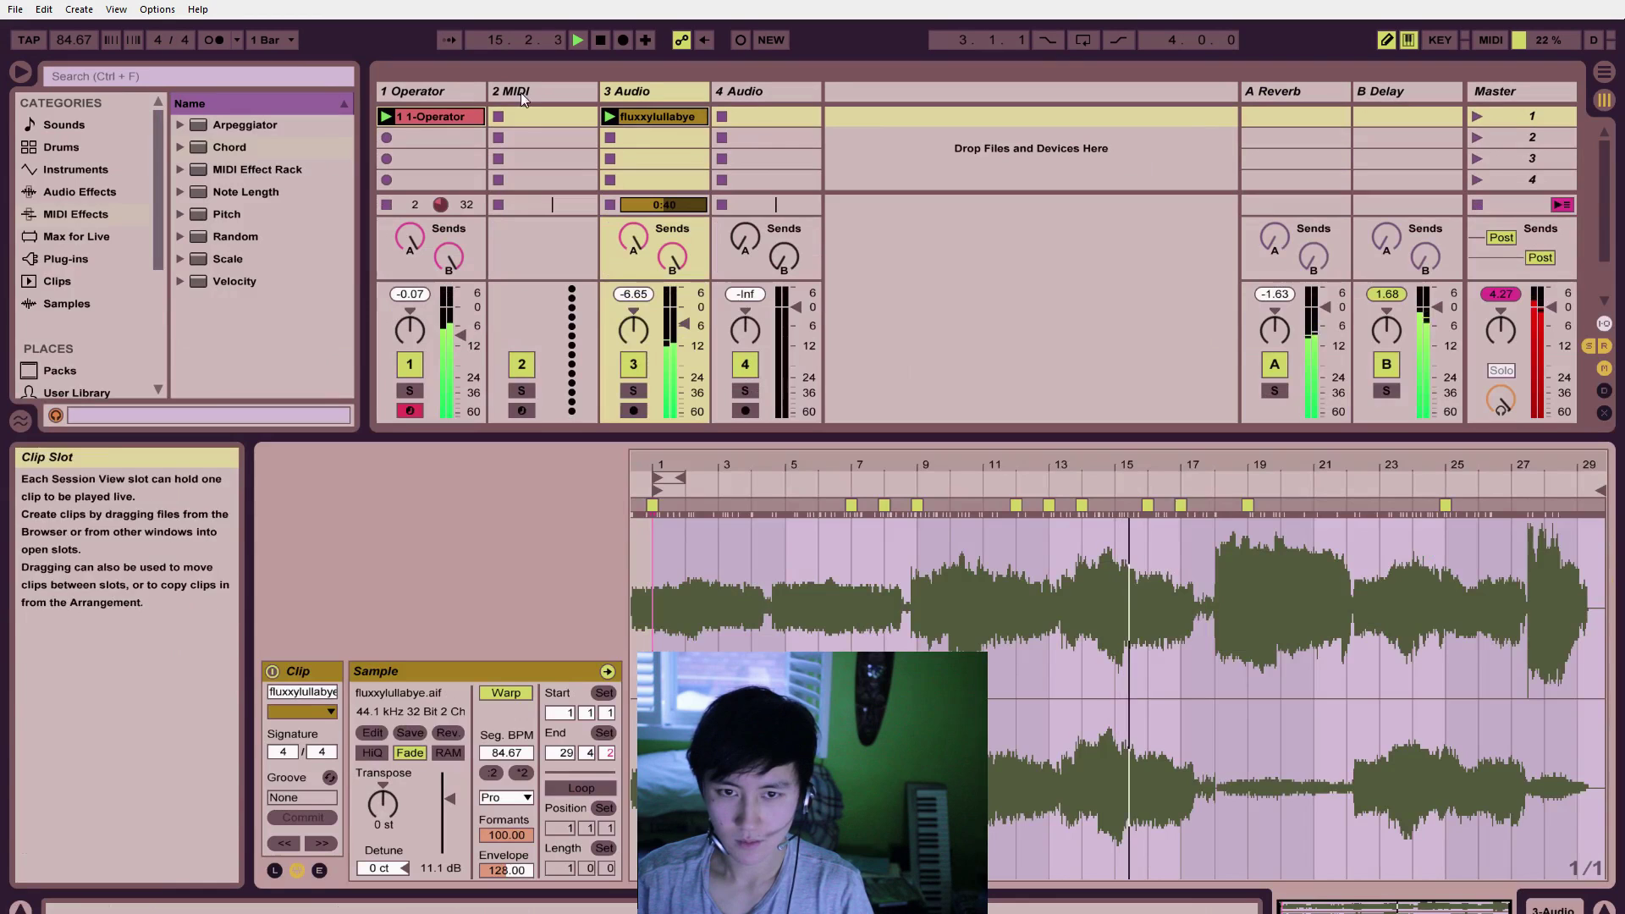
{"action": "mouse_move", "coordinate": [452, 115]}
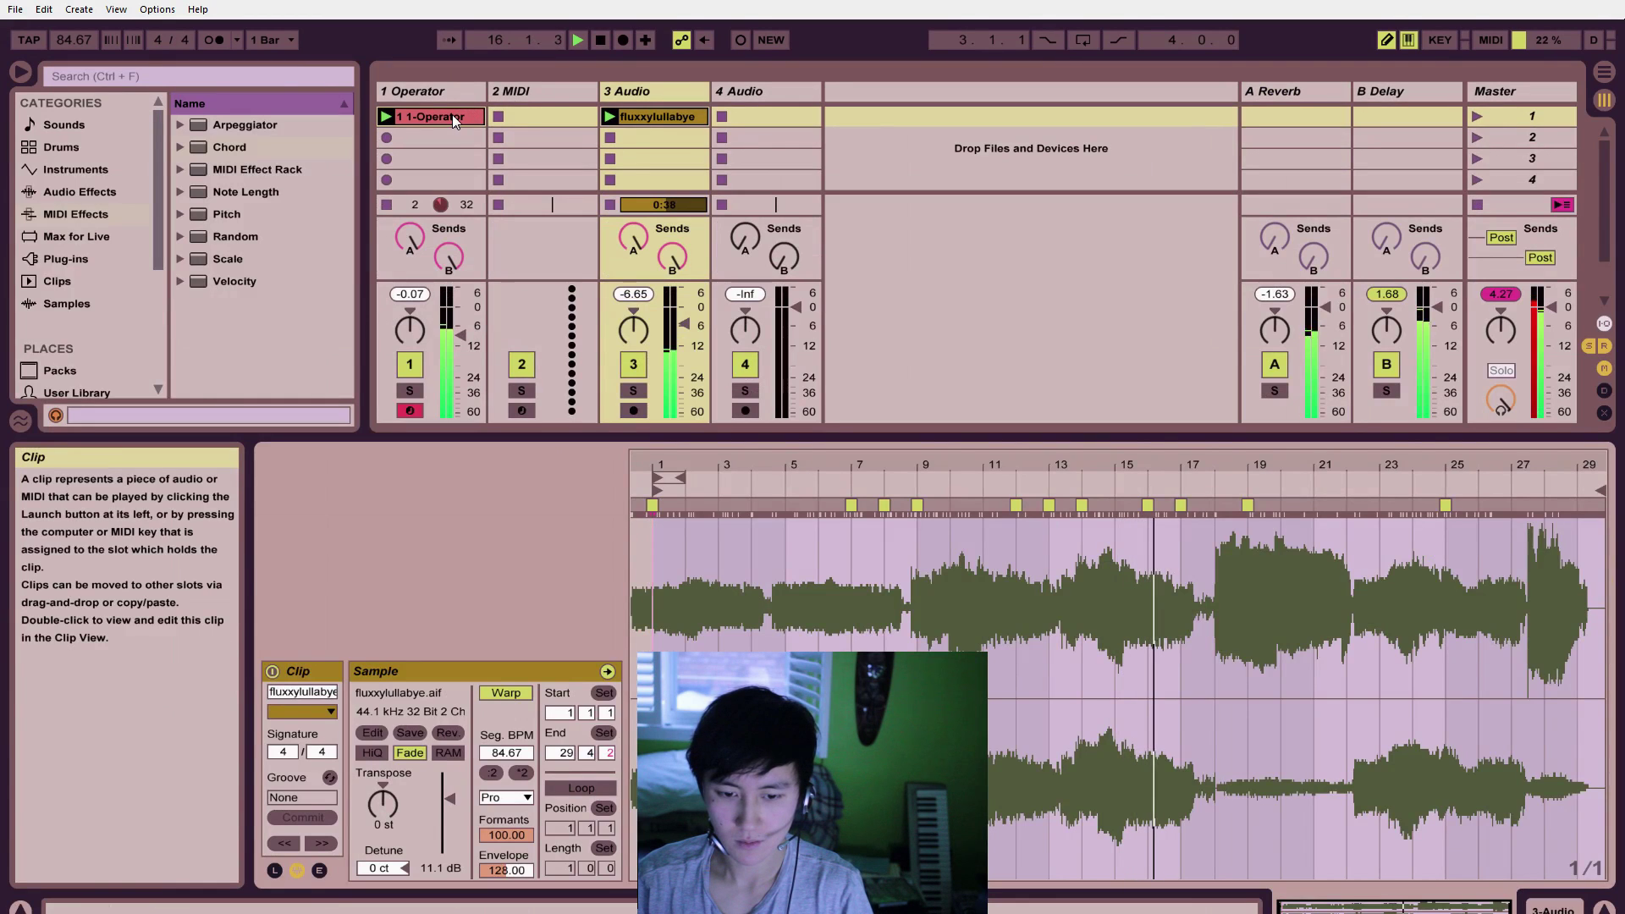
{"action": "left_click", "coordinate": [452, 116]}
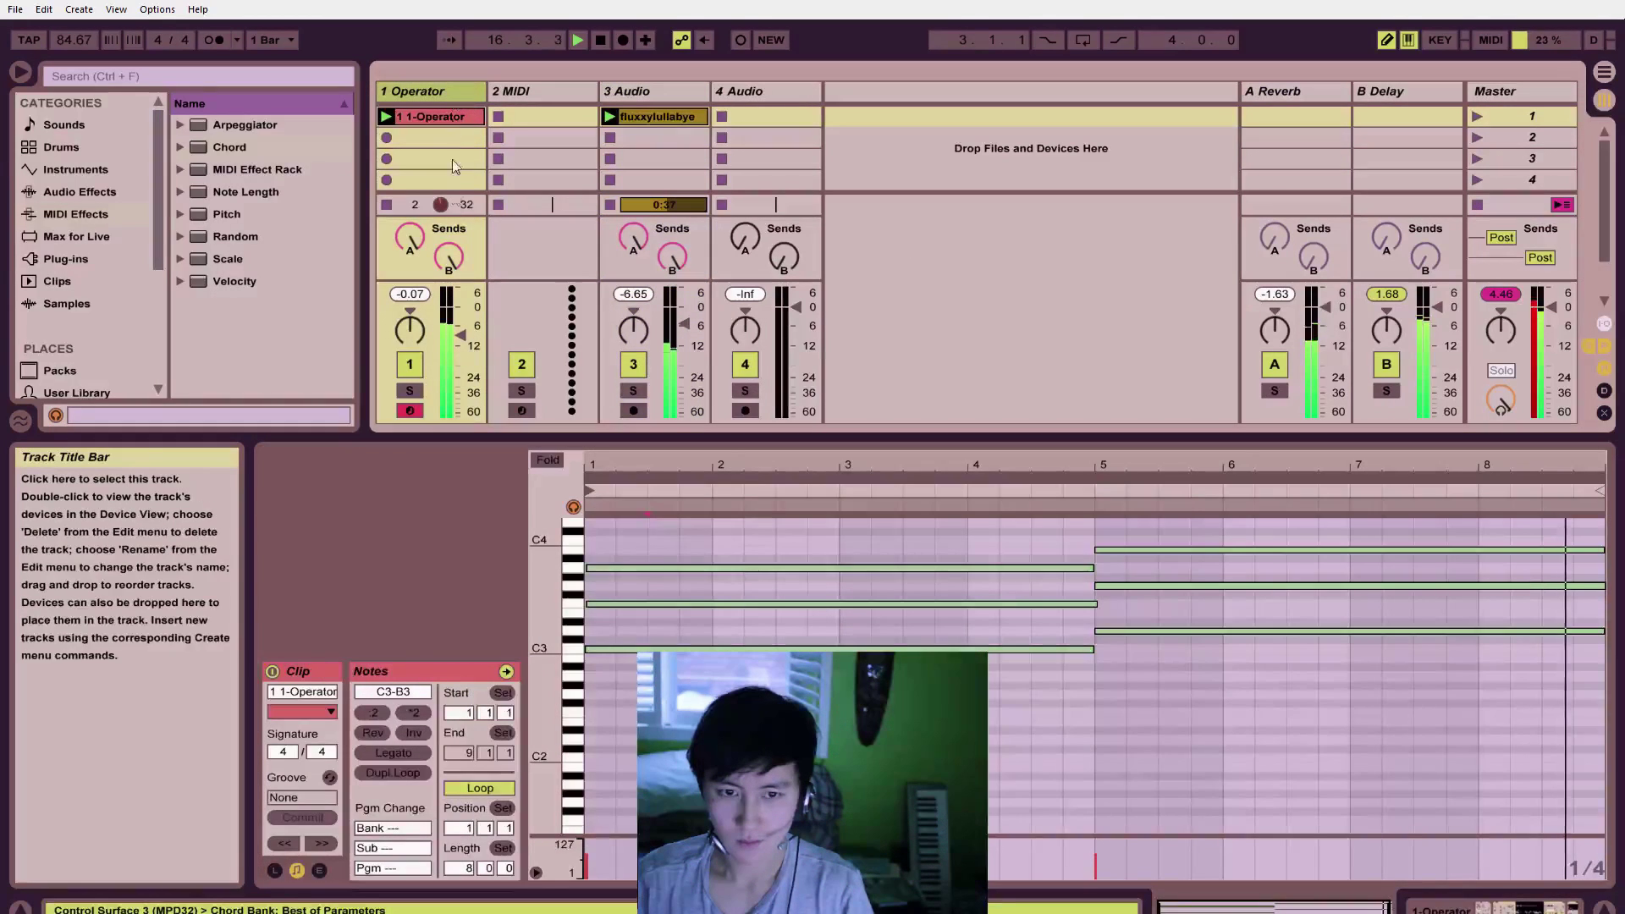
{"action": "double_click", "coordinate": [460, 215]}
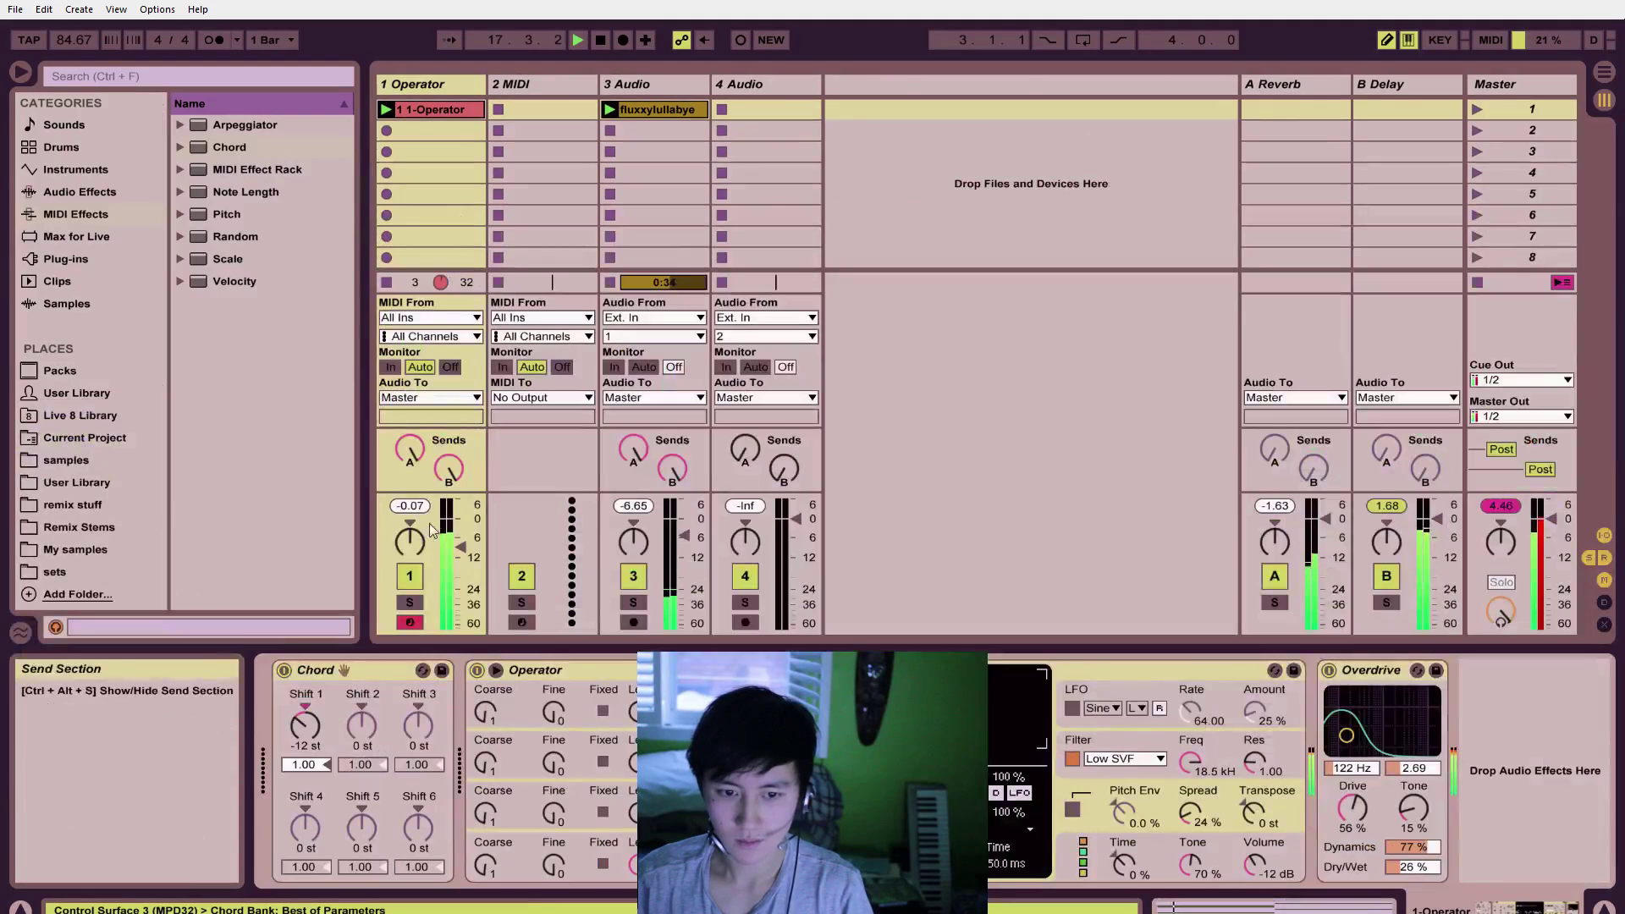
Step: Try panning the 3 Audio track to the right while both clips play, and reset its pan to centre
{"action": "left_click_drag", "start_coordinate": [631, 543], "coordinate": [631, 552]}
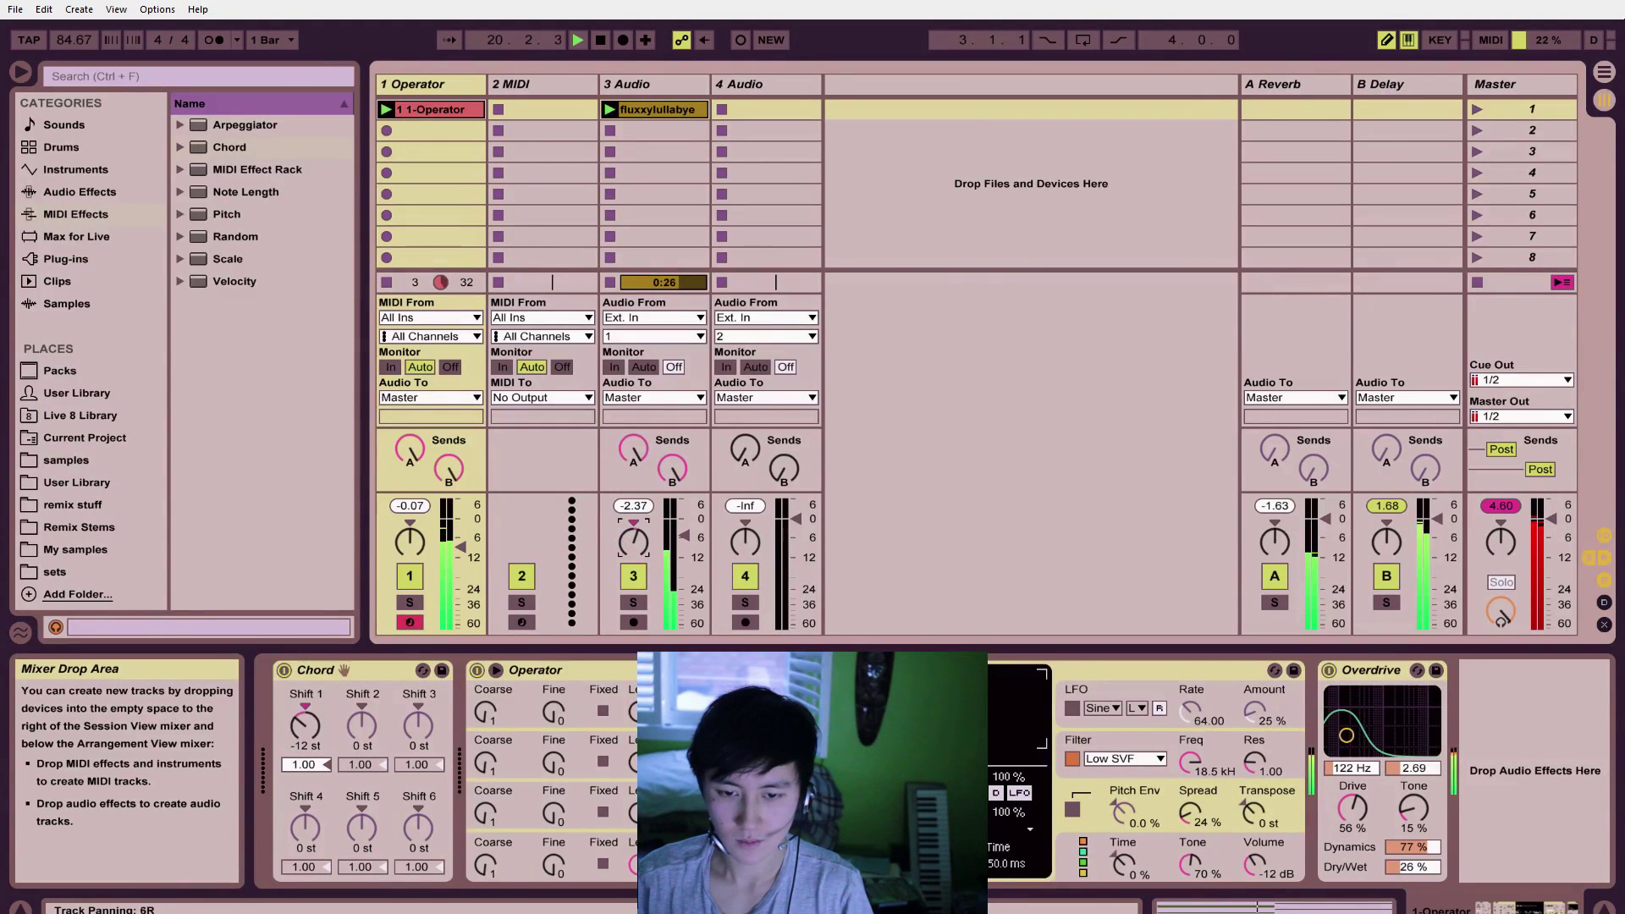
{"action": "left_click_drag", "start_coordinate": [633, 542], "coordinate": [633, 538]}
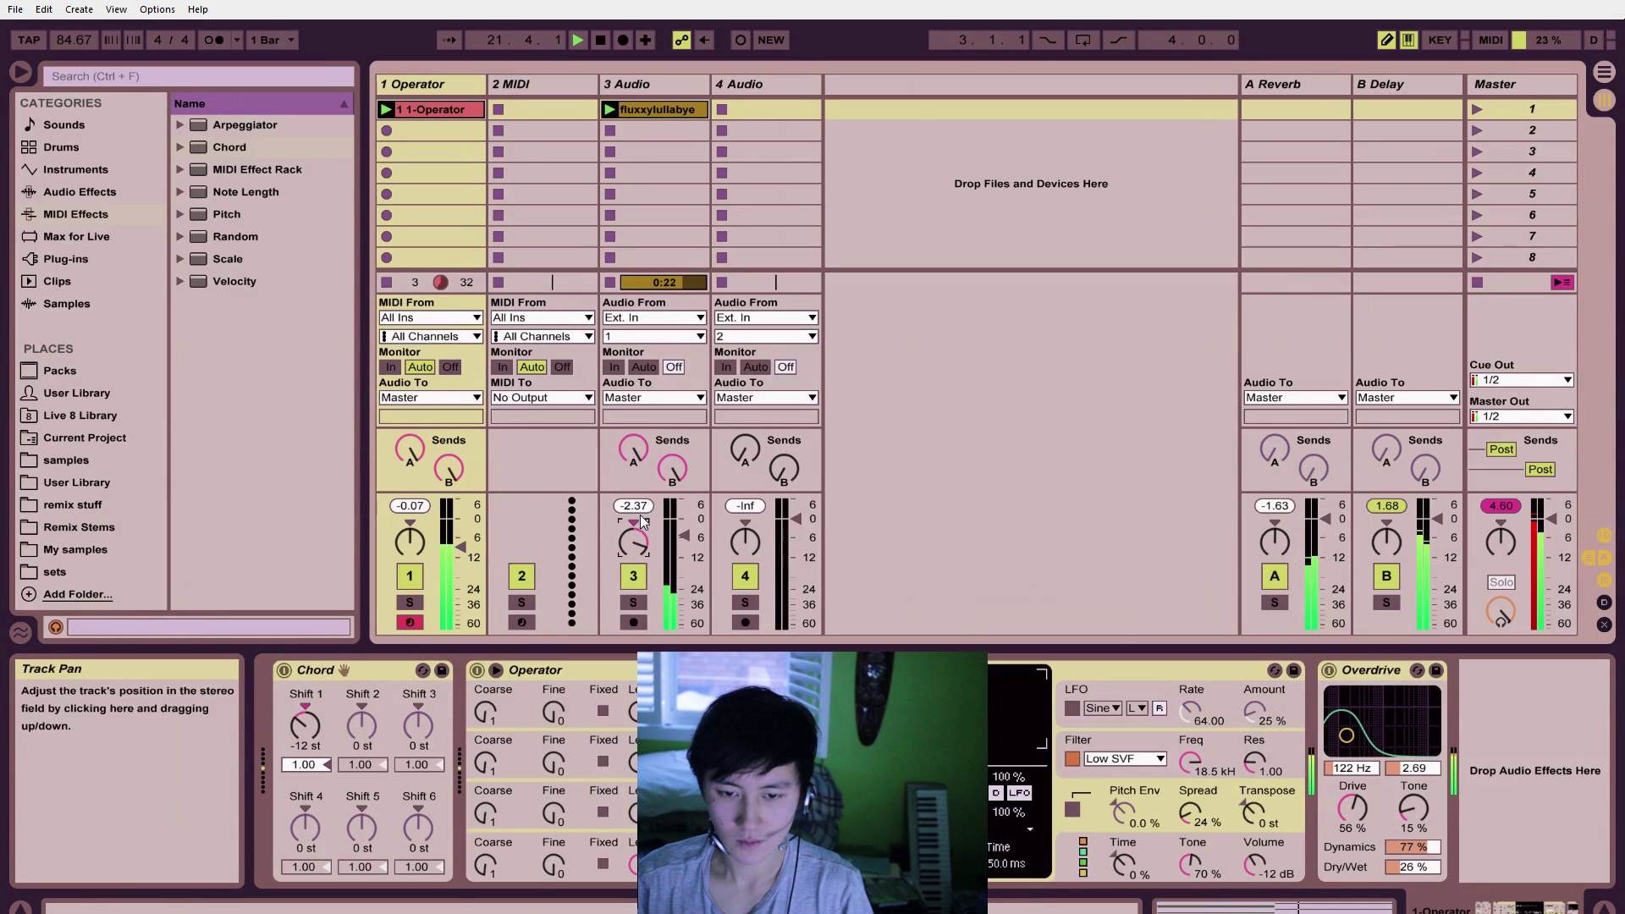
{"action": "double_click", "coordinate": [633, 541]}
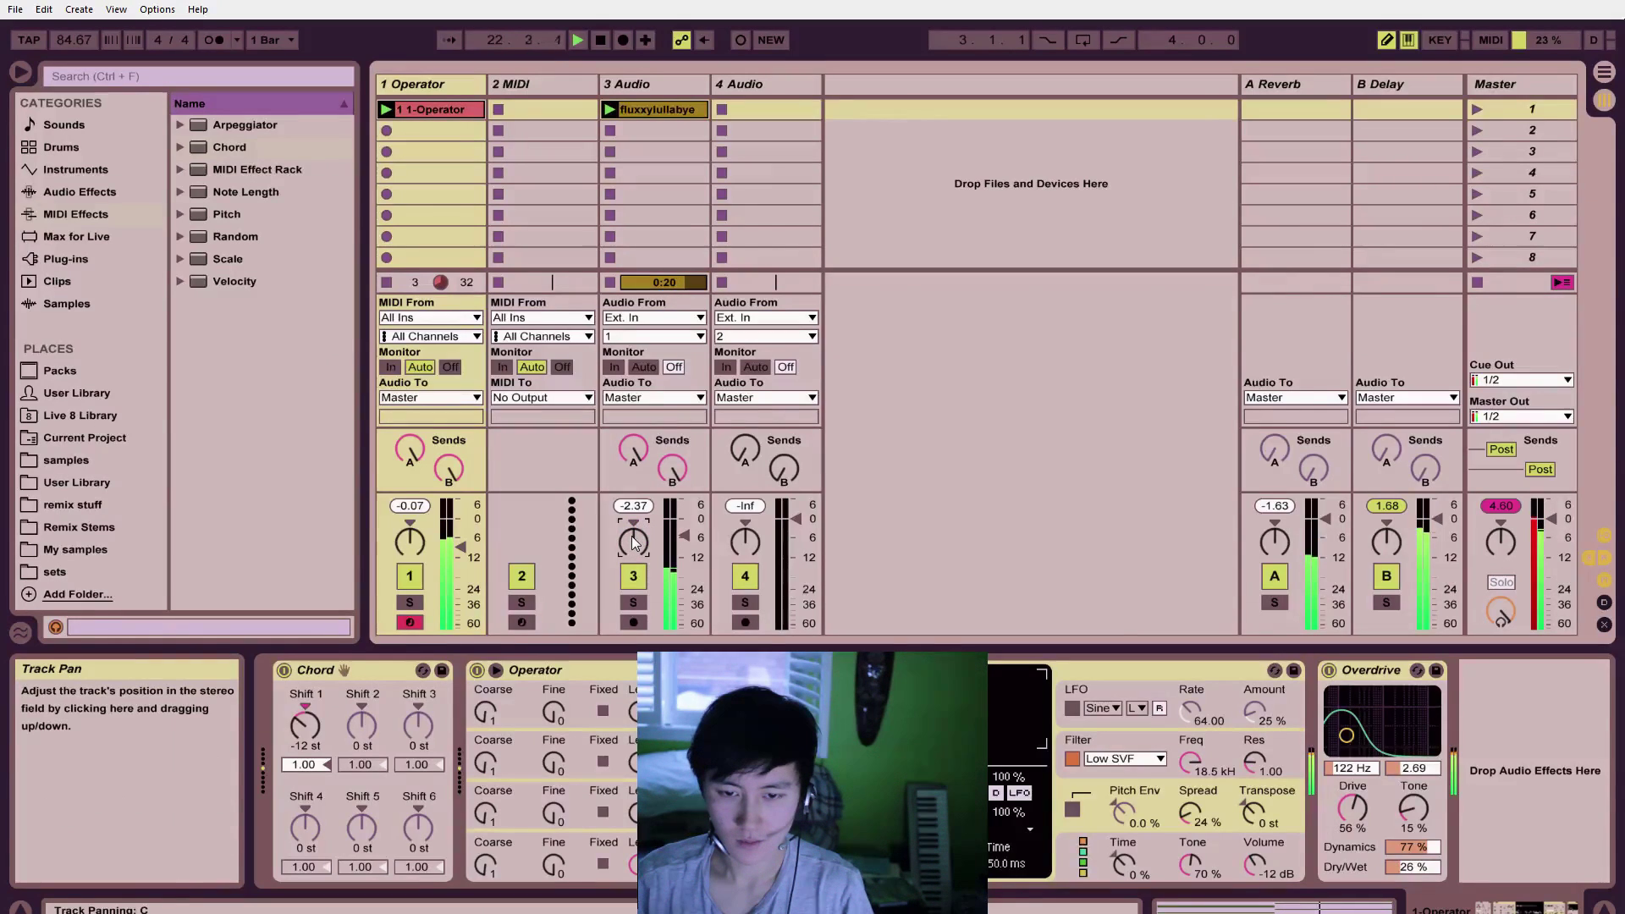
Step: Show the fluxxylullabye clip's waveform again and stop playback of the set
{"action": "key", "text": "shift+Tab"}
{"action": "left_click", "coordinate": [669, 116]}
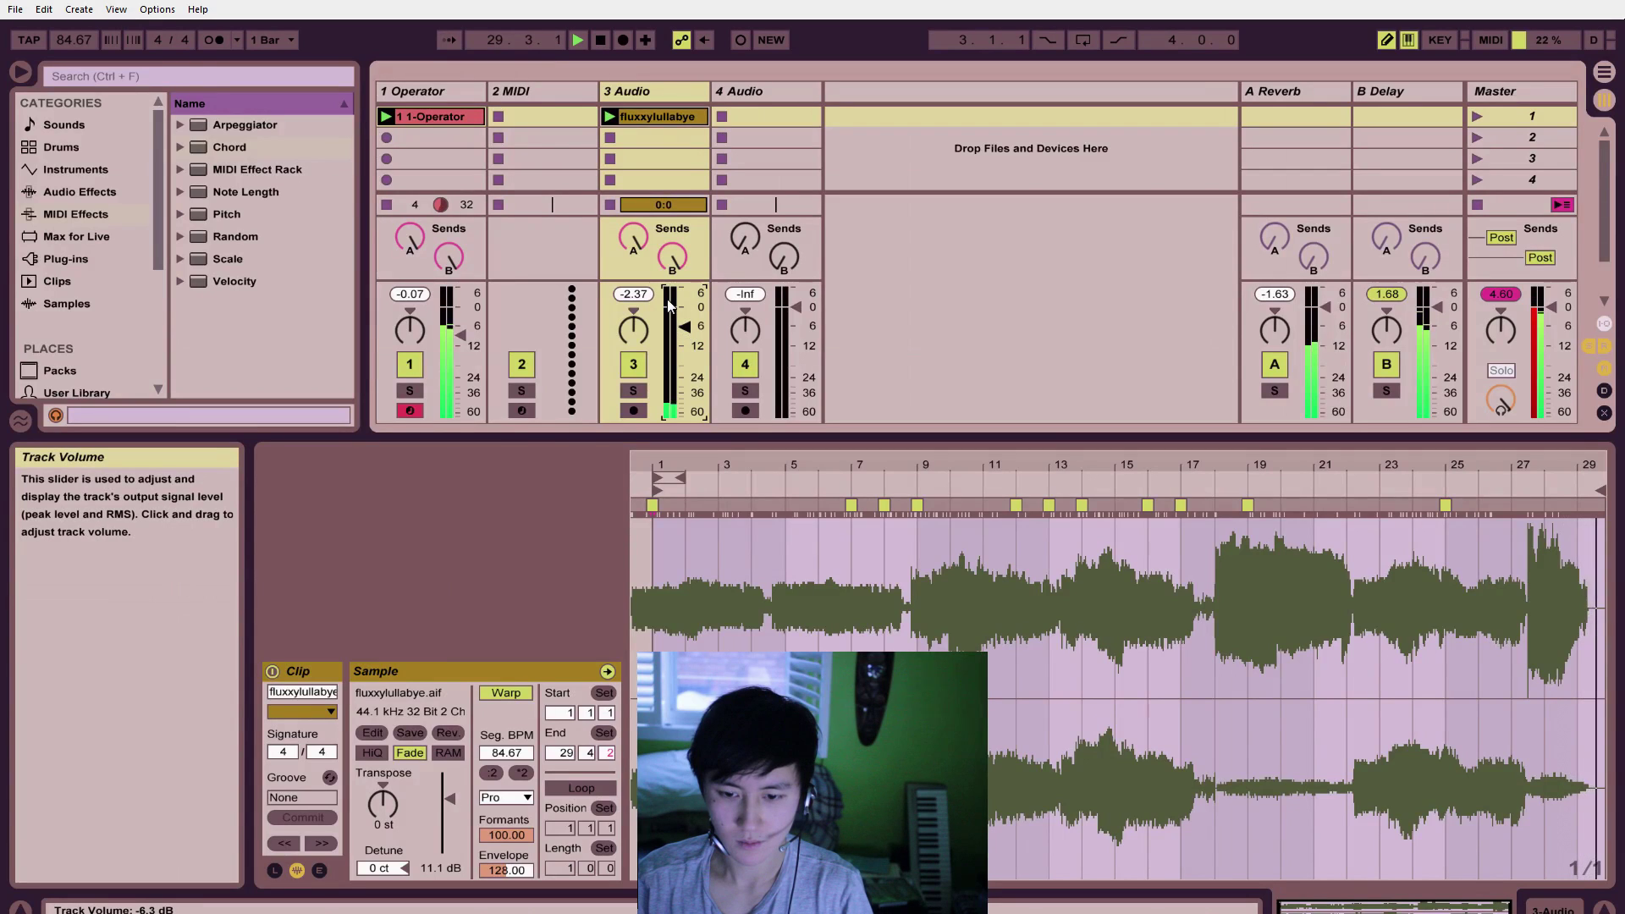
{"action": "key", "text": "space"}
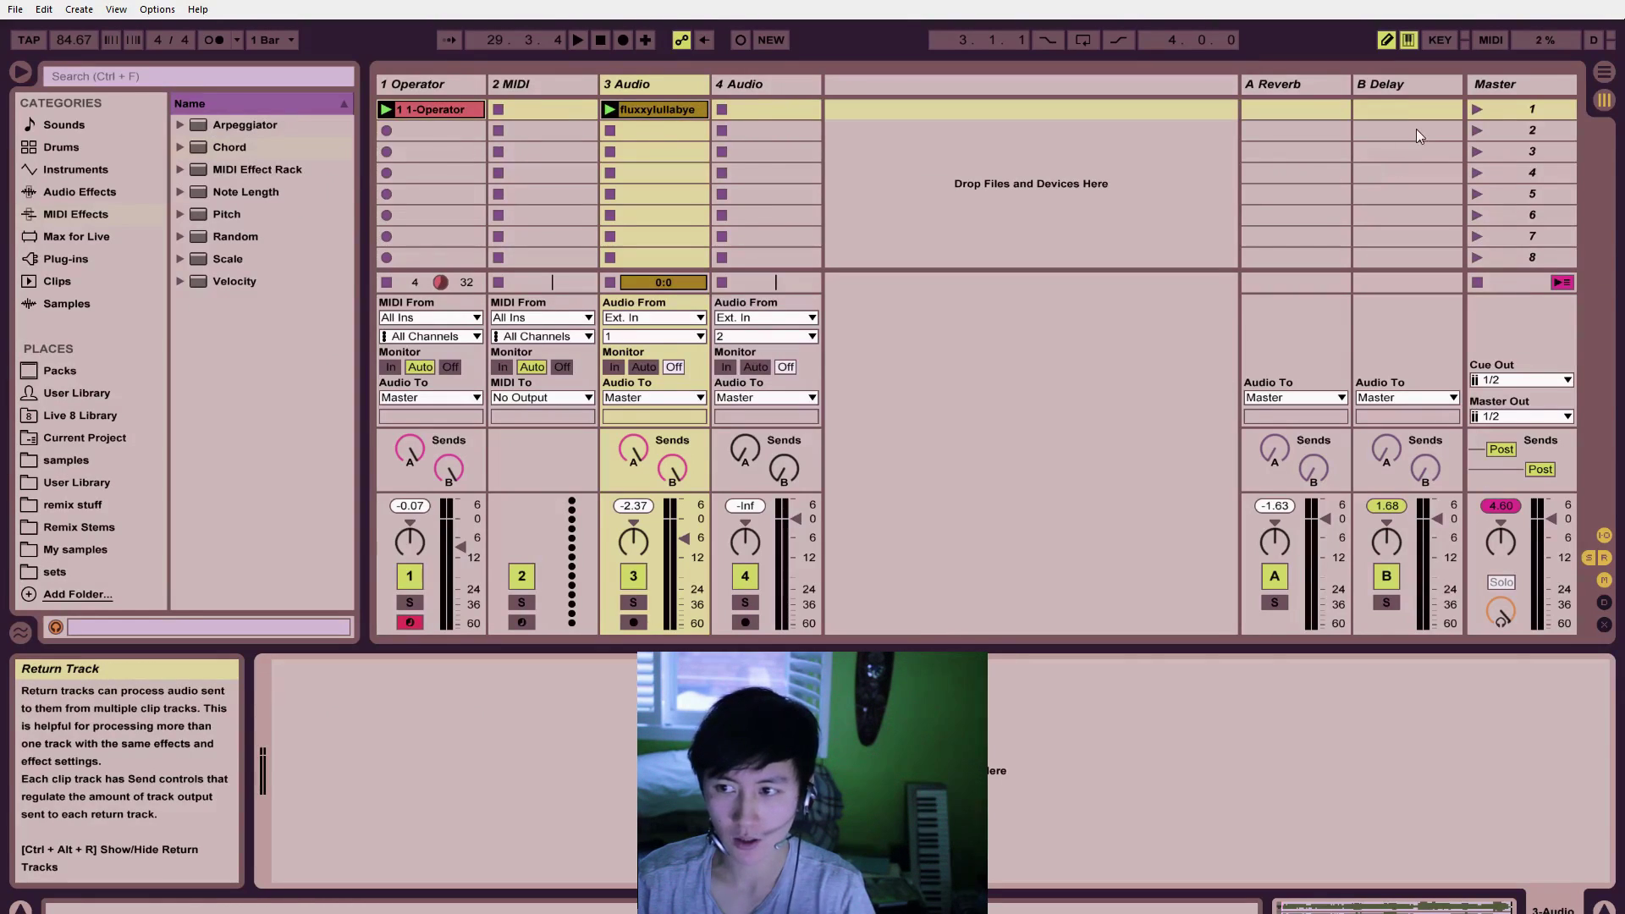
Step: Show the Arrangement View, return to the Session View, and switch the 3 Audio track between its clip and device views
{"action": "left_click", "coordinate": [1611, 76]}
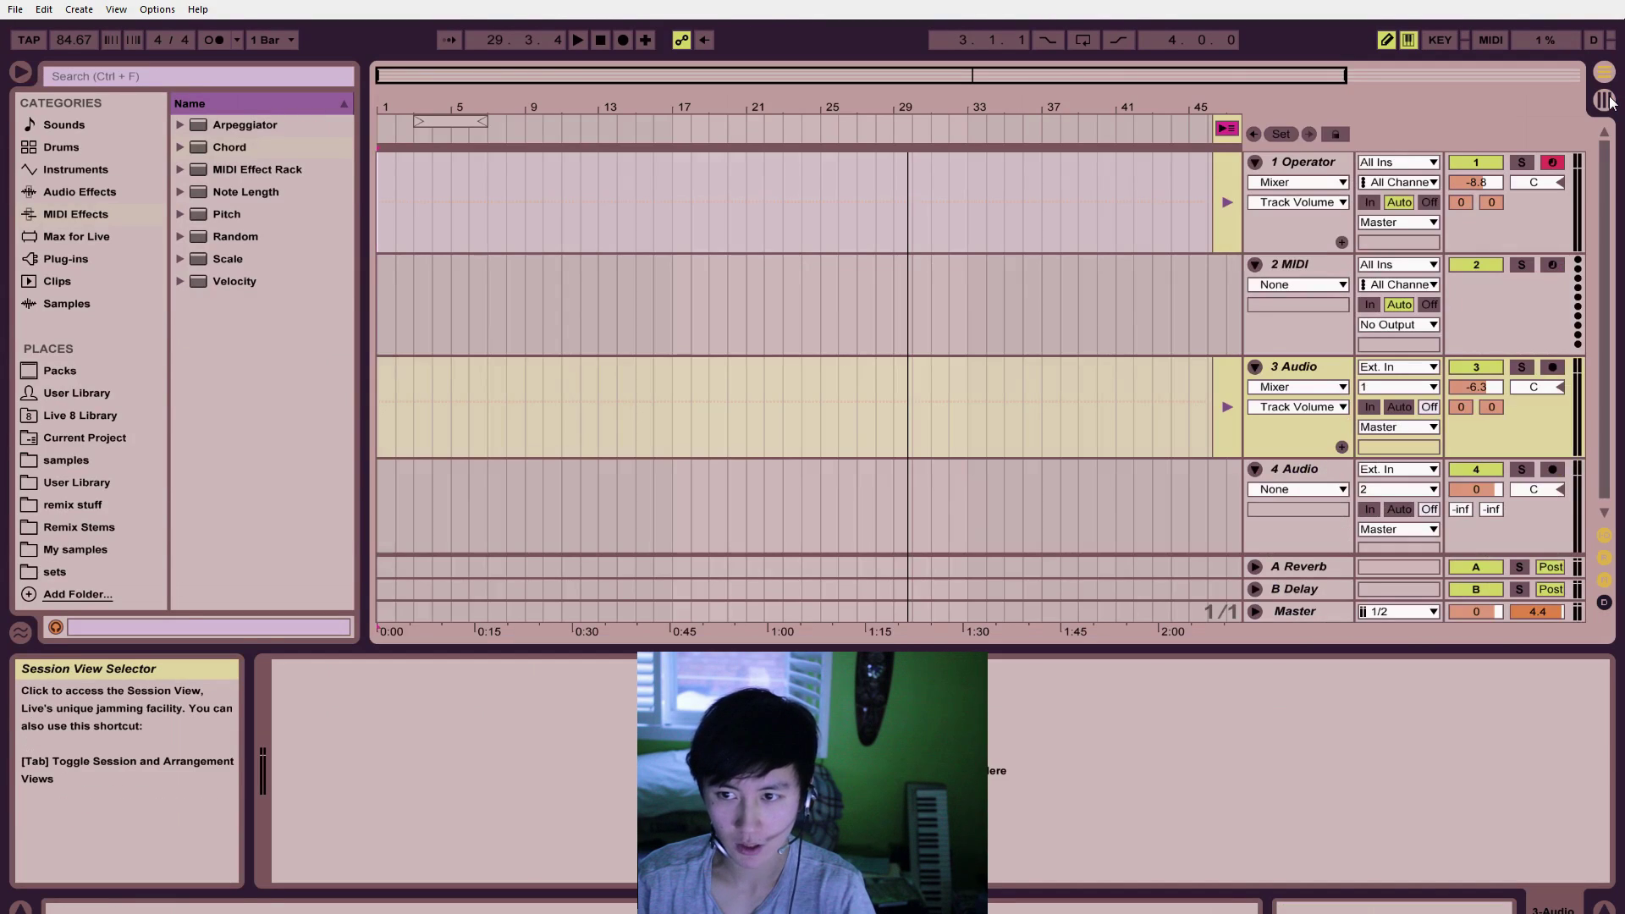
{"action": "left_click", "coordinate": [1612, 100]}
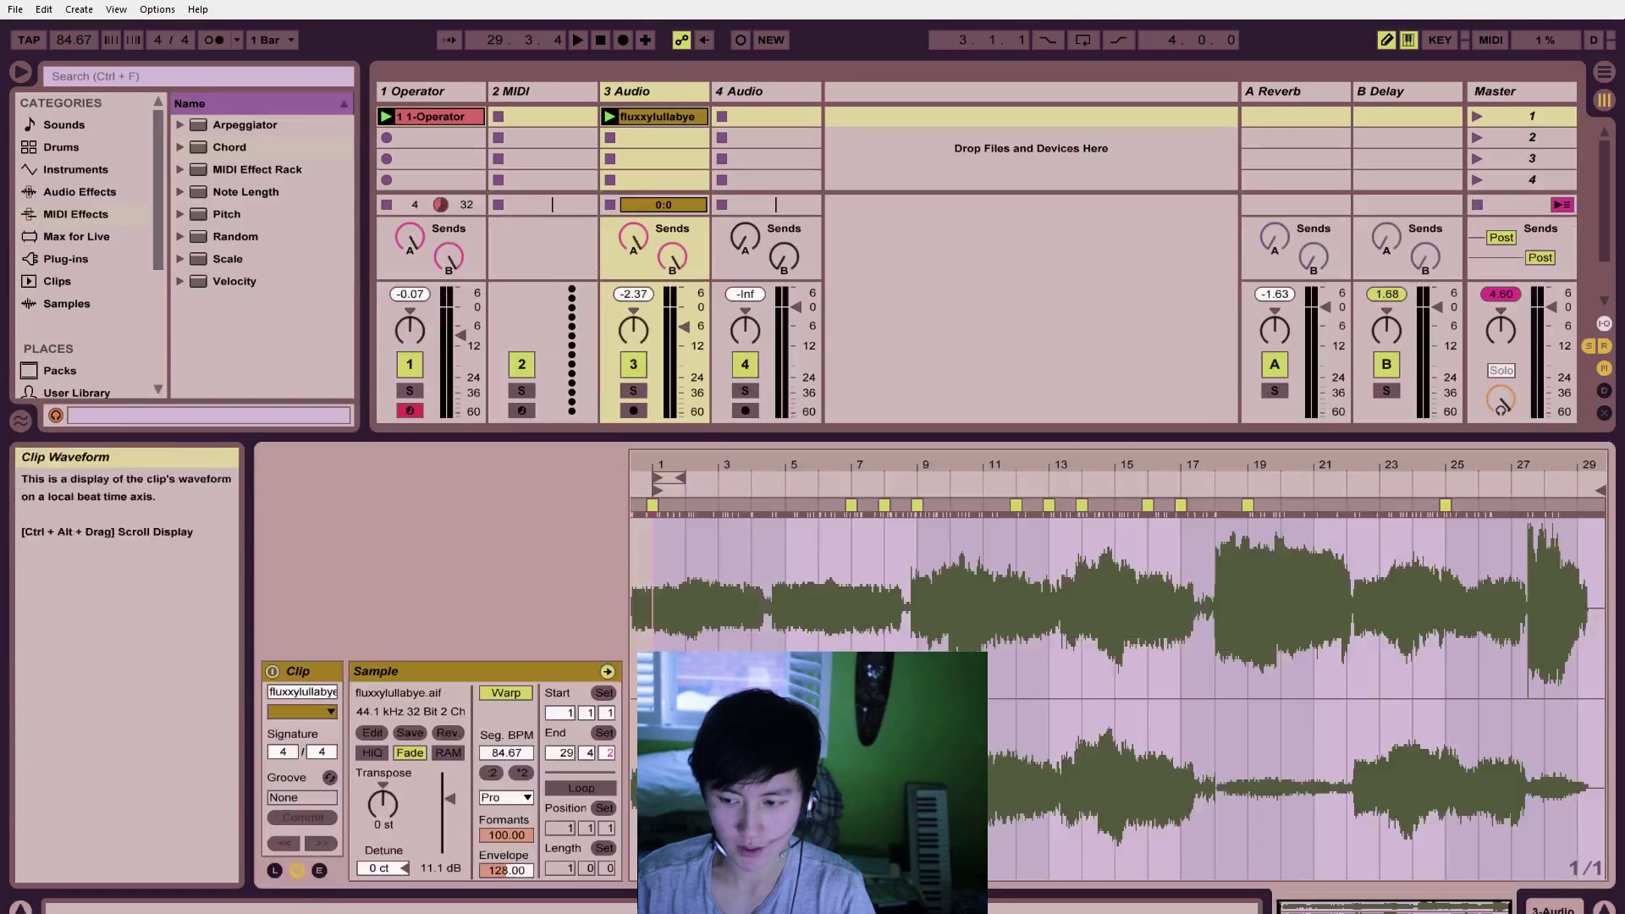
{"action": "left_click", "coordinate": [1578, 909]}
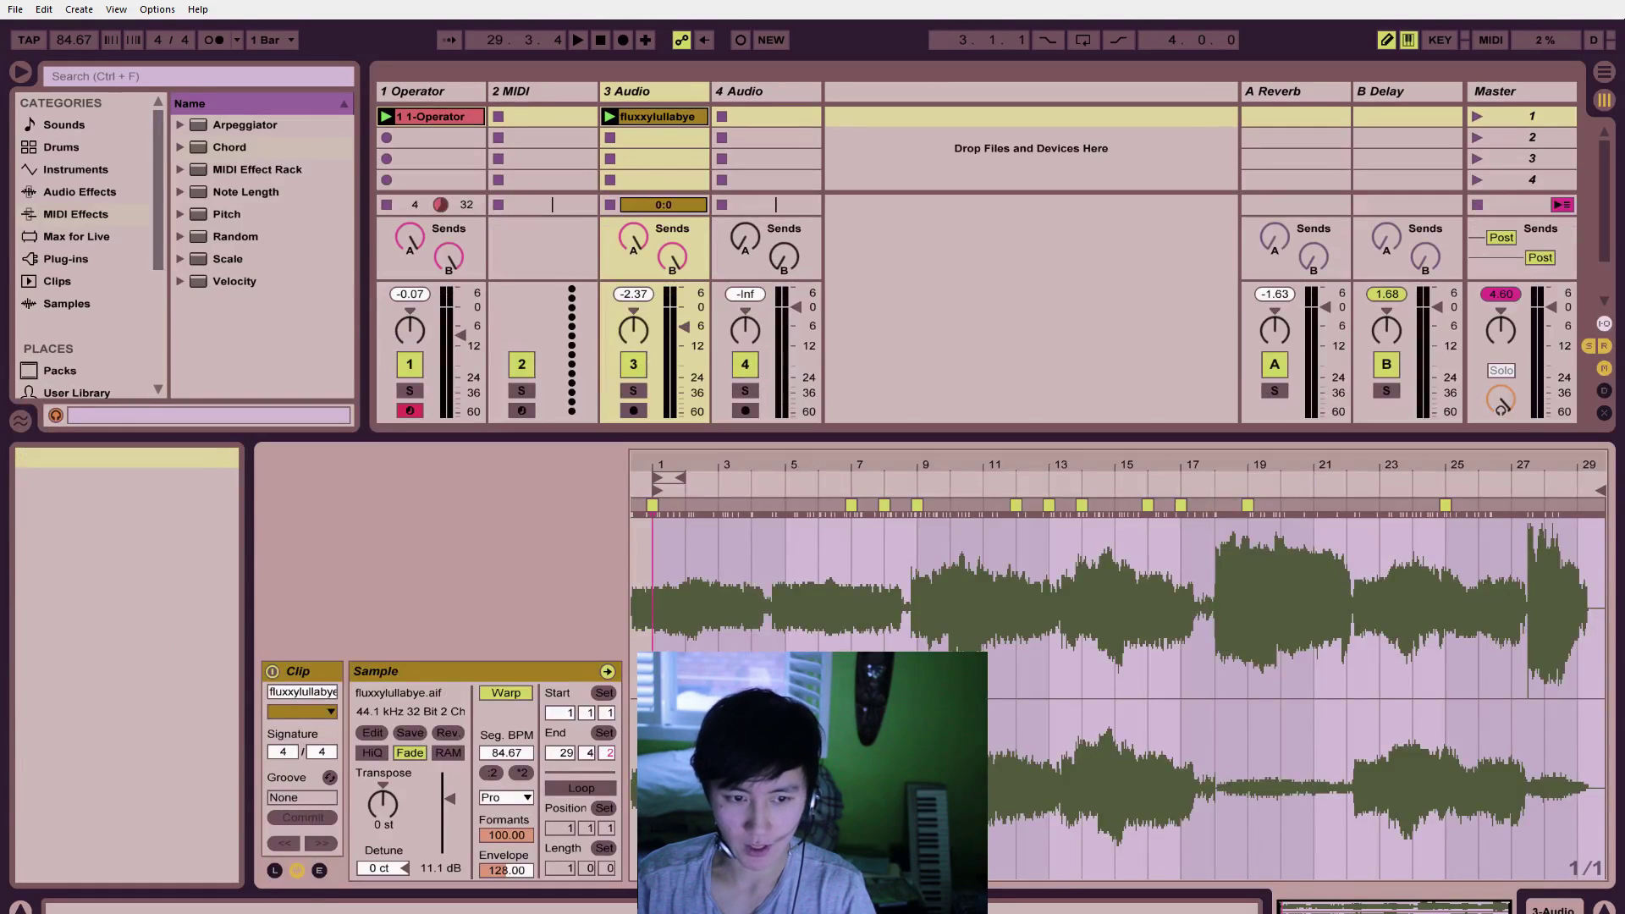
{"action": "key", "text": "shift+Tab"}
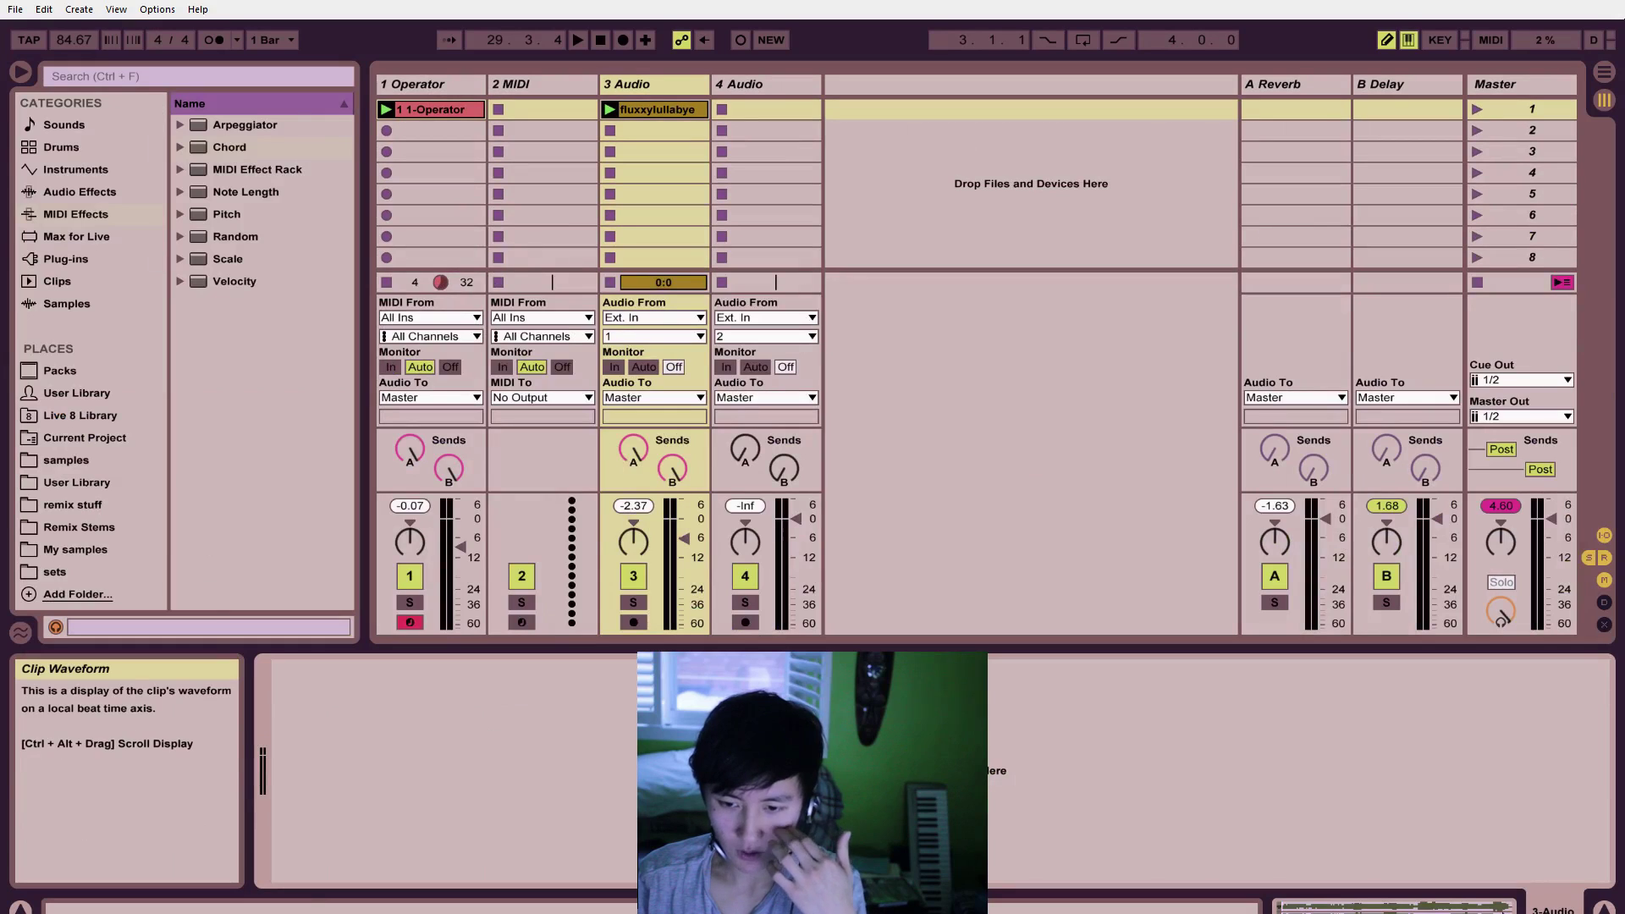
{"action": "left_click", "coordinate": [1557, 910]}
{"action": "left_click", "coordinate": [1558, 910]}
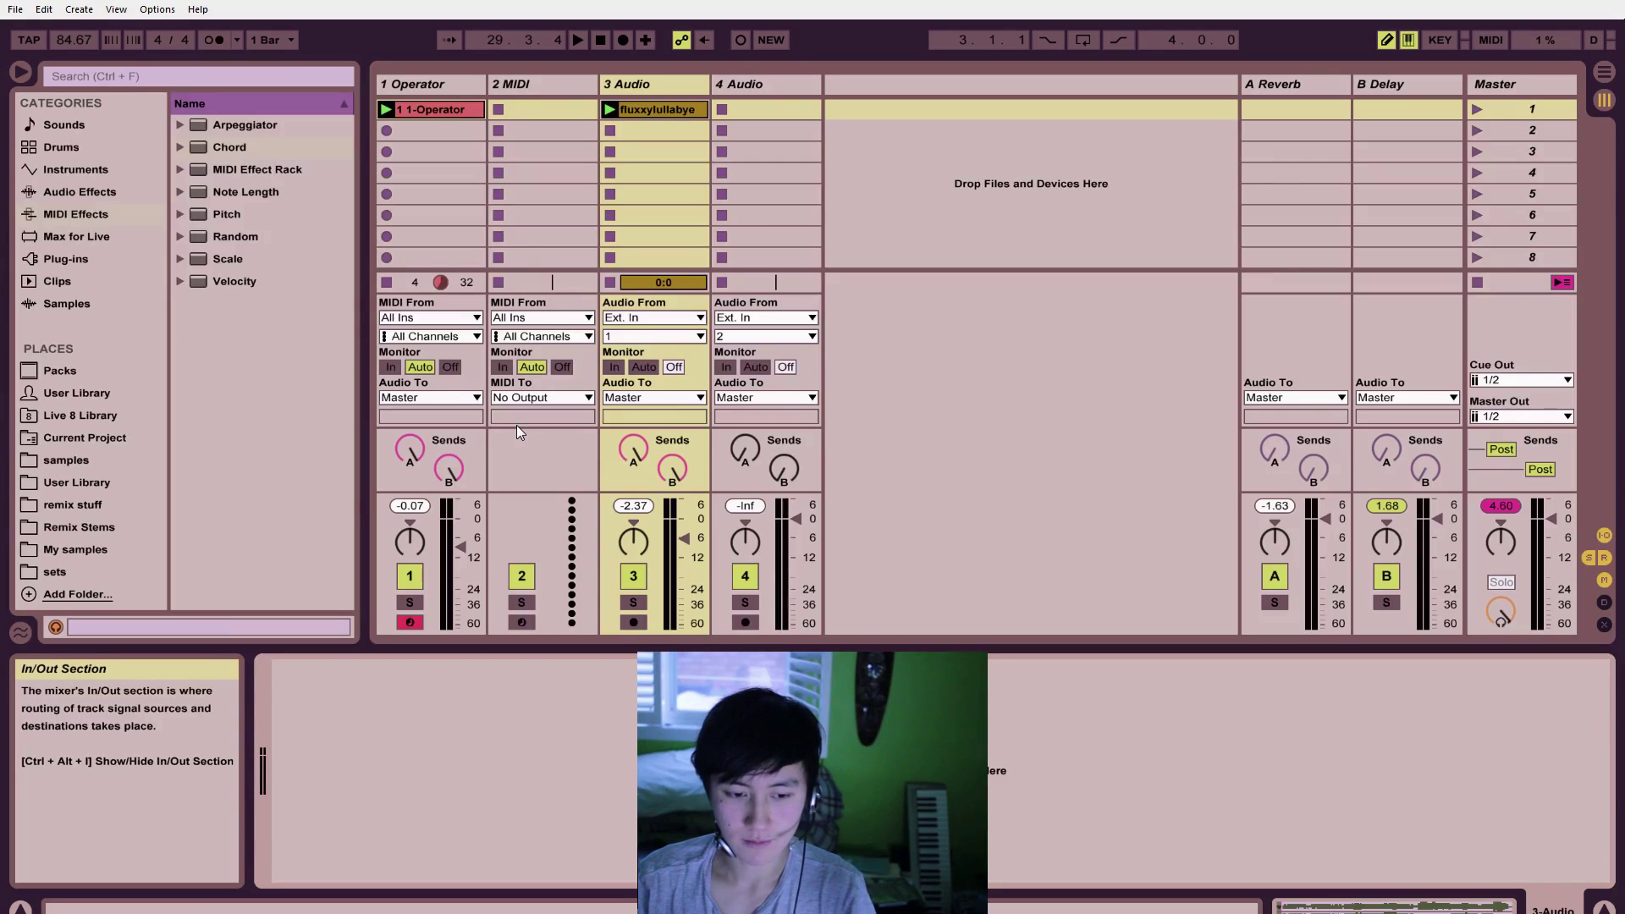
Step: Play both clips briefly from the start of the set and stop playback
{"action": "key", "text": "space"}
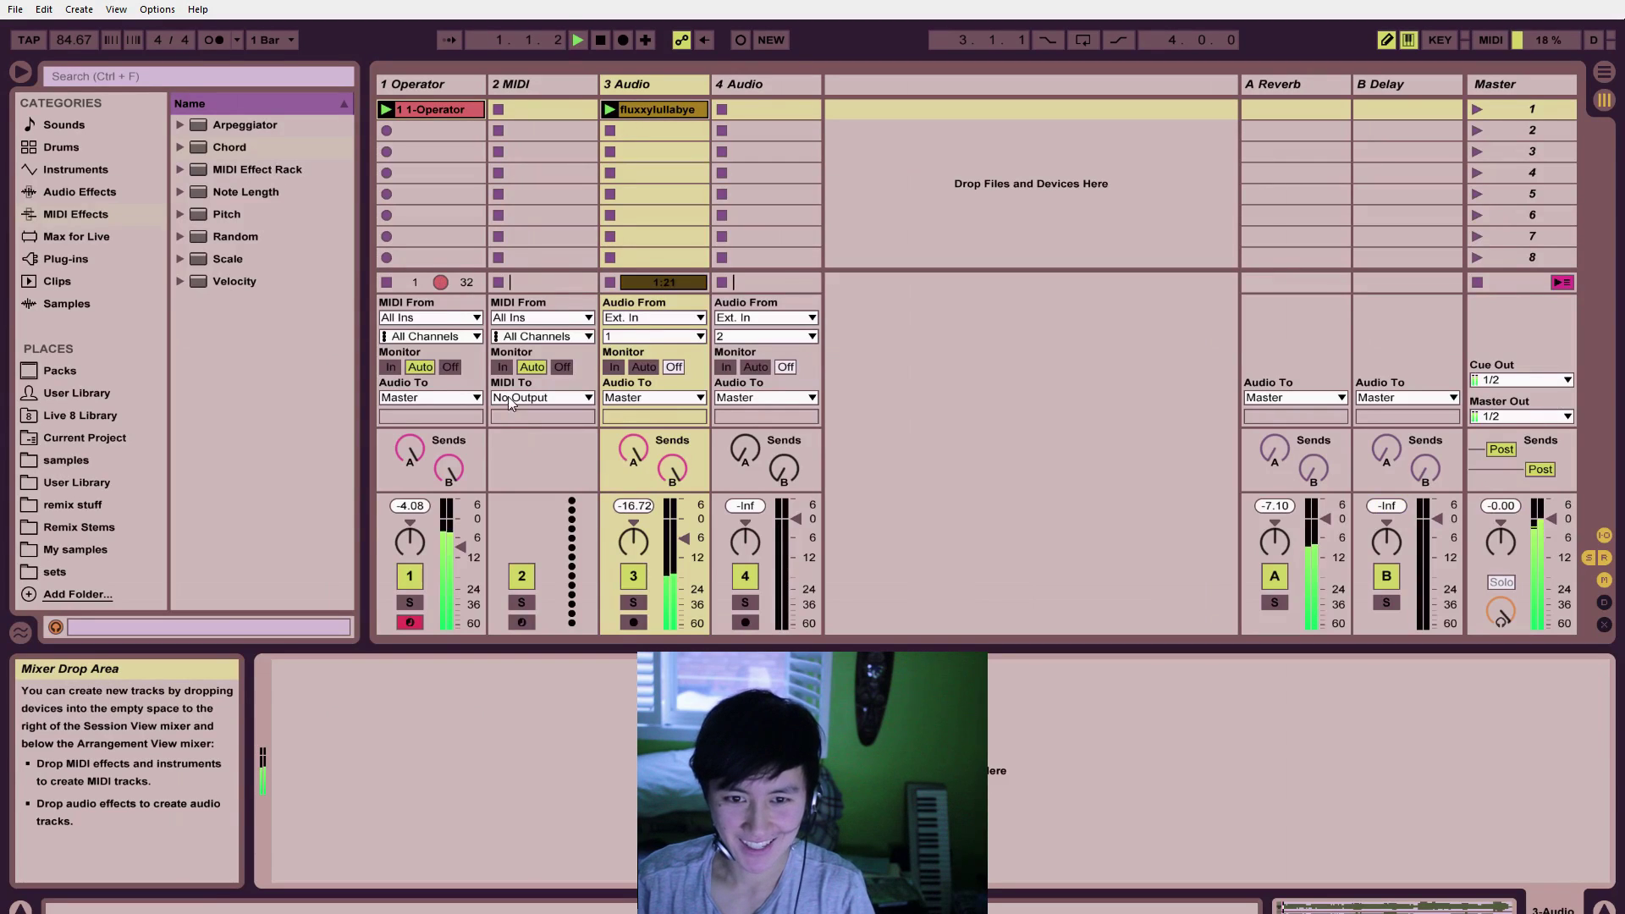
{"action": "key", "text": "space"}
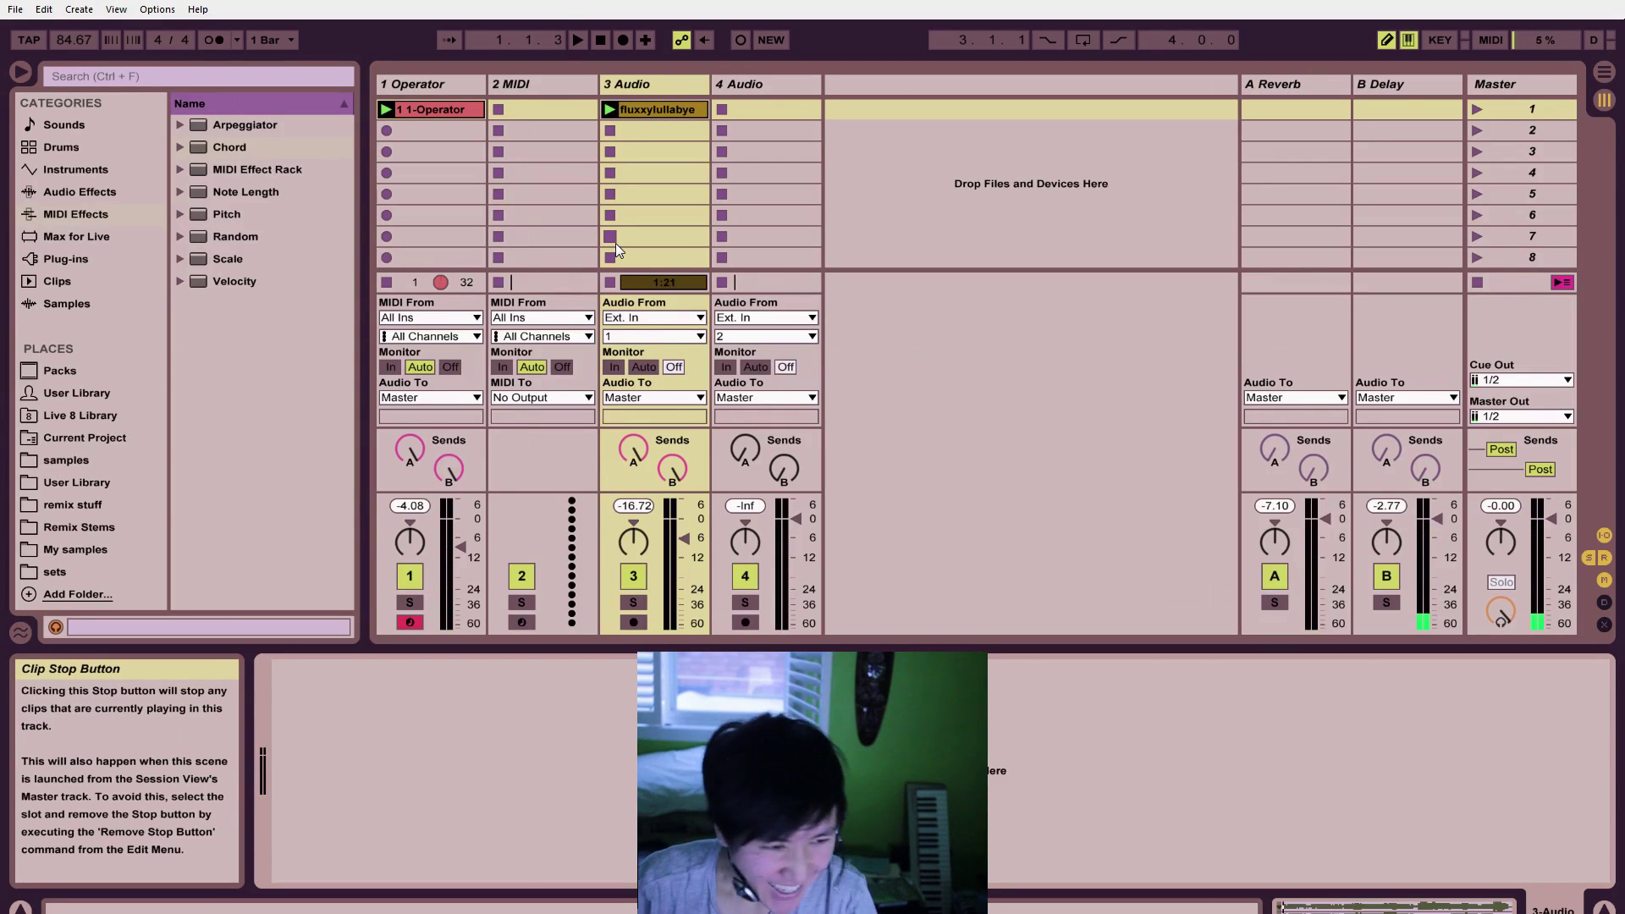